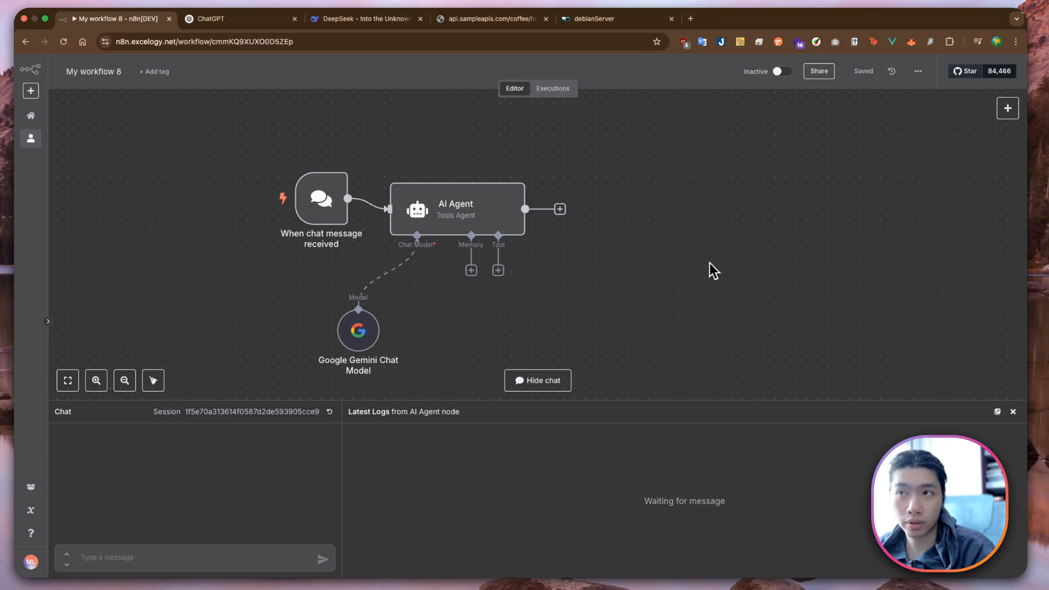
Step: Search Google for "ai knowledge cutoff" in a new browser tab, skim the results, and return to the n8n workflow
{"action": "left_click", "coordinate": [690, 18]}
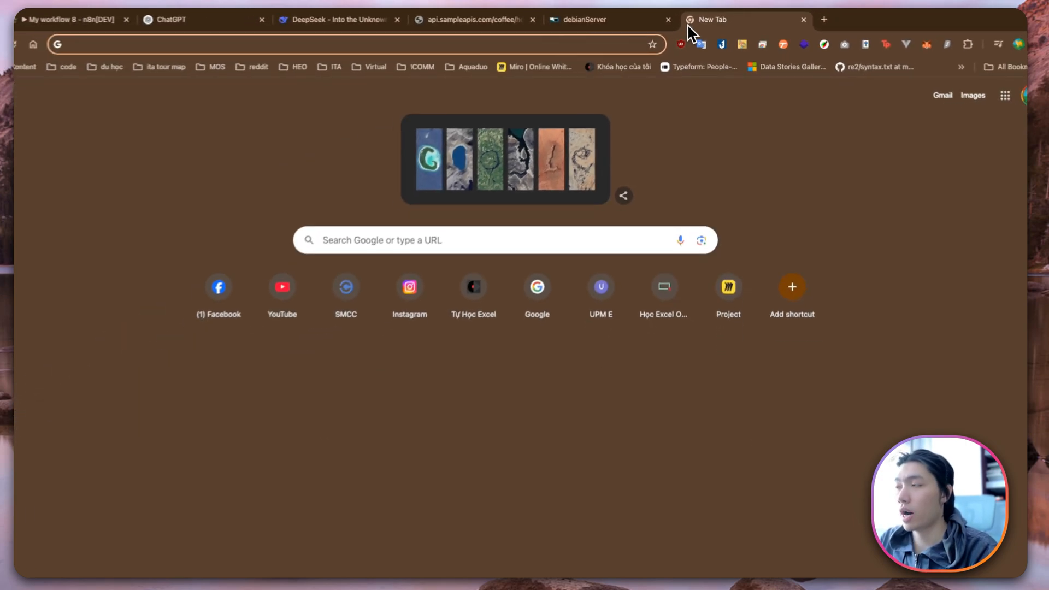
{"action": "type", "text": "AI cuto"}
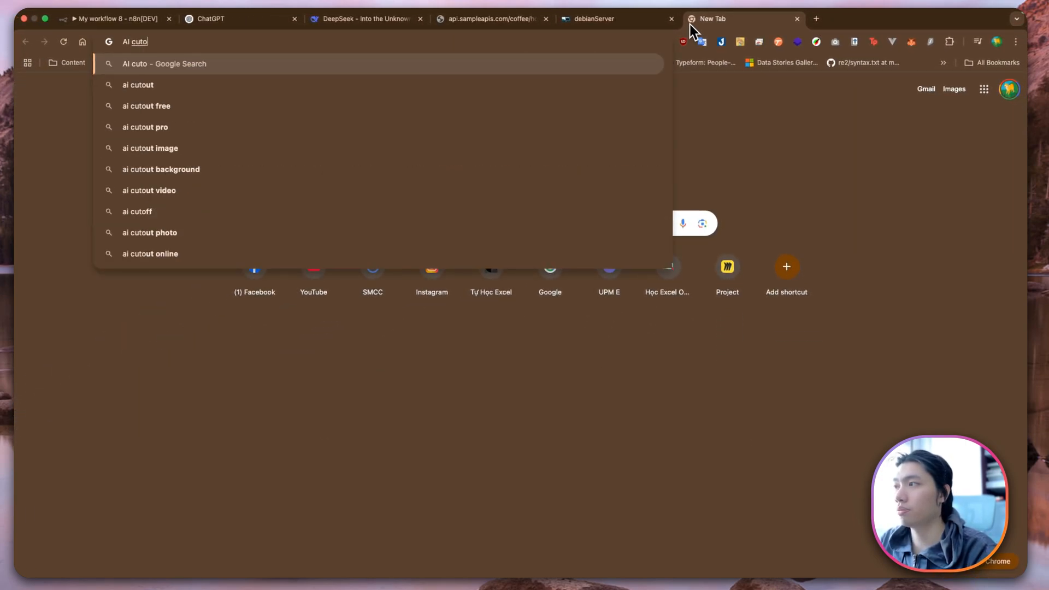
{"action": "type", "text": "ff know"}
{"action": "key", "text": "Down"}
{"action": "key", "text": "Return"}
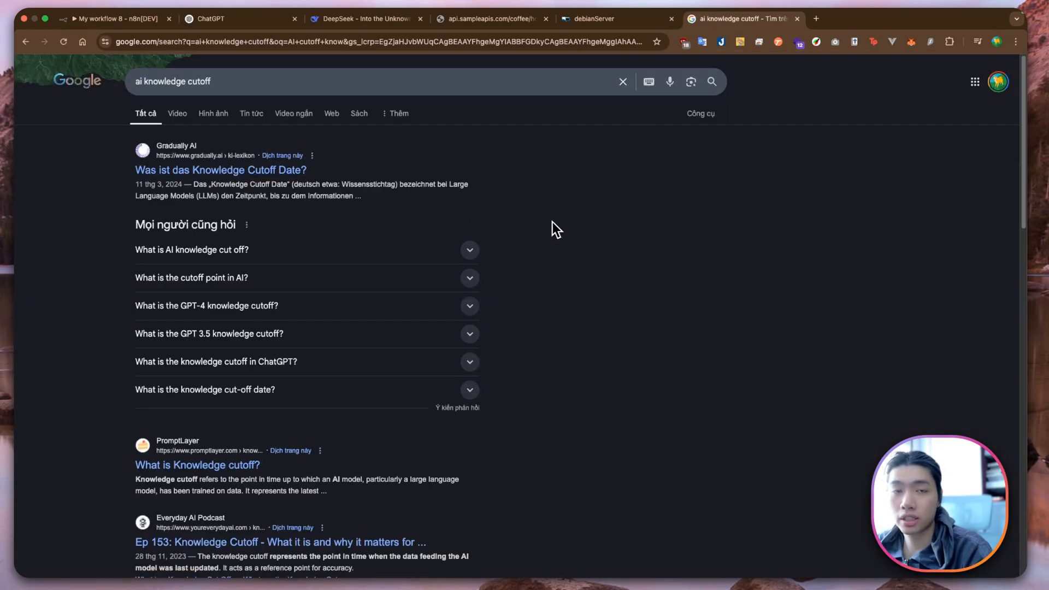
{"action": "scroll", "coordinate": [570, 257], "scroll_direction": "down", "scroll_amount": 5}
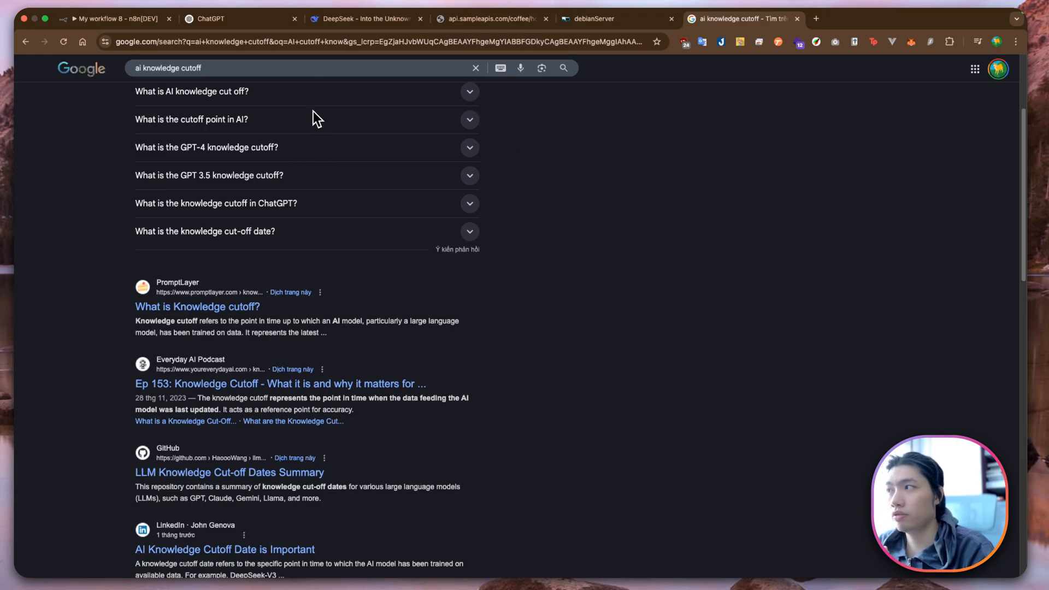
{"action": "left_click", "coordinate": [136, 20]}
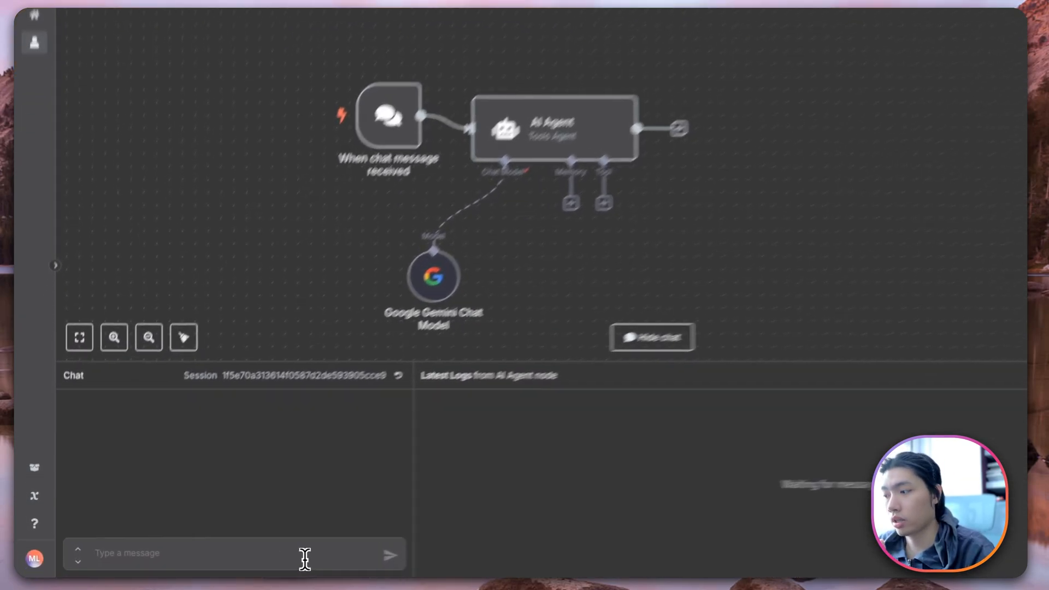
{"action": "left_click", "coordinate": [304, 559]}
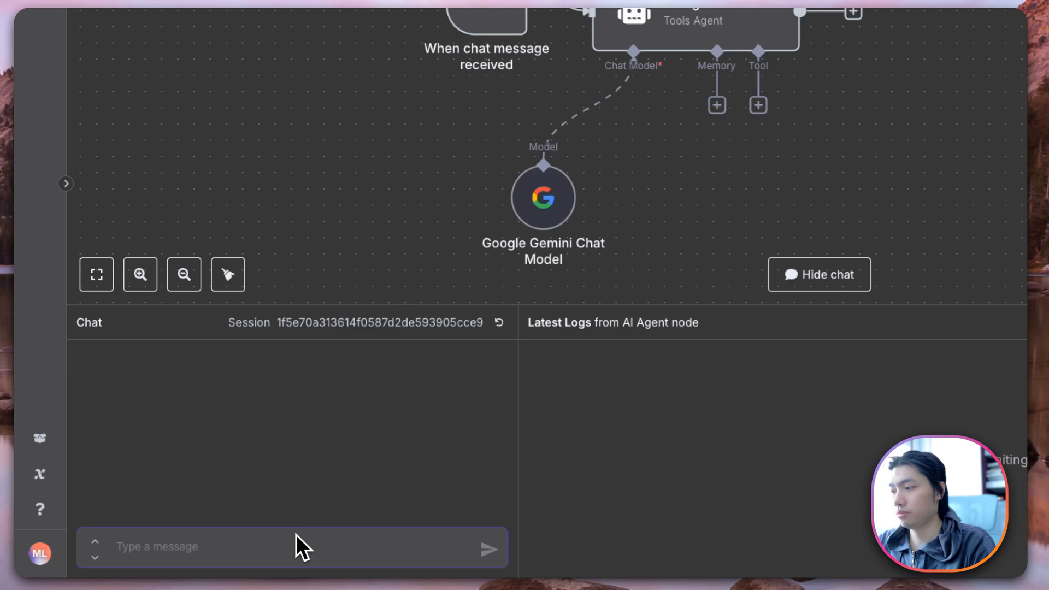
{"action": "type", "text": "What time"}
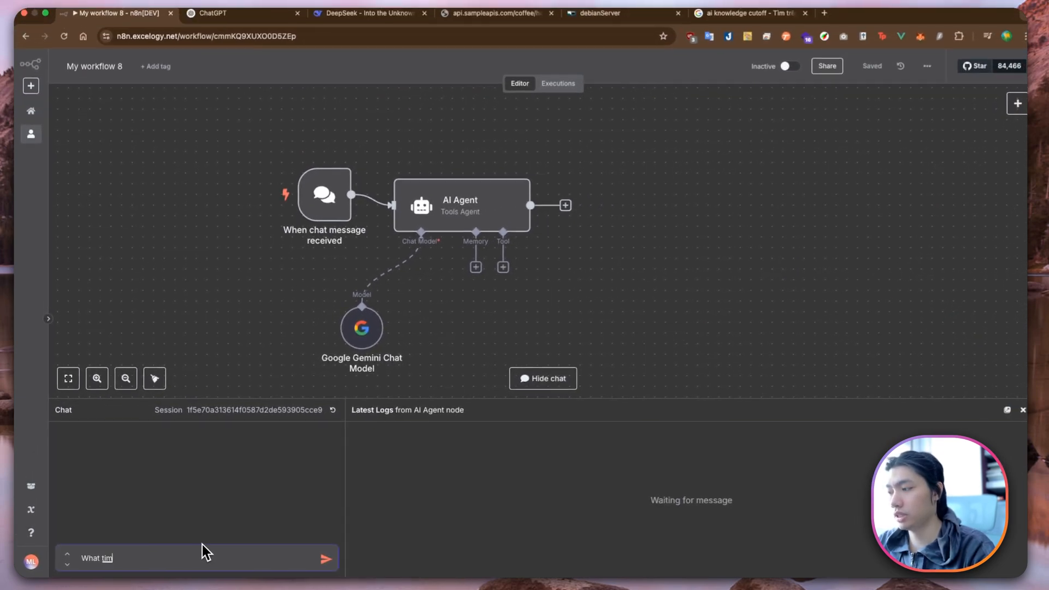
{"action": "key", "text": "super+a"}
{"action": "key", "text": "BackSpace"}
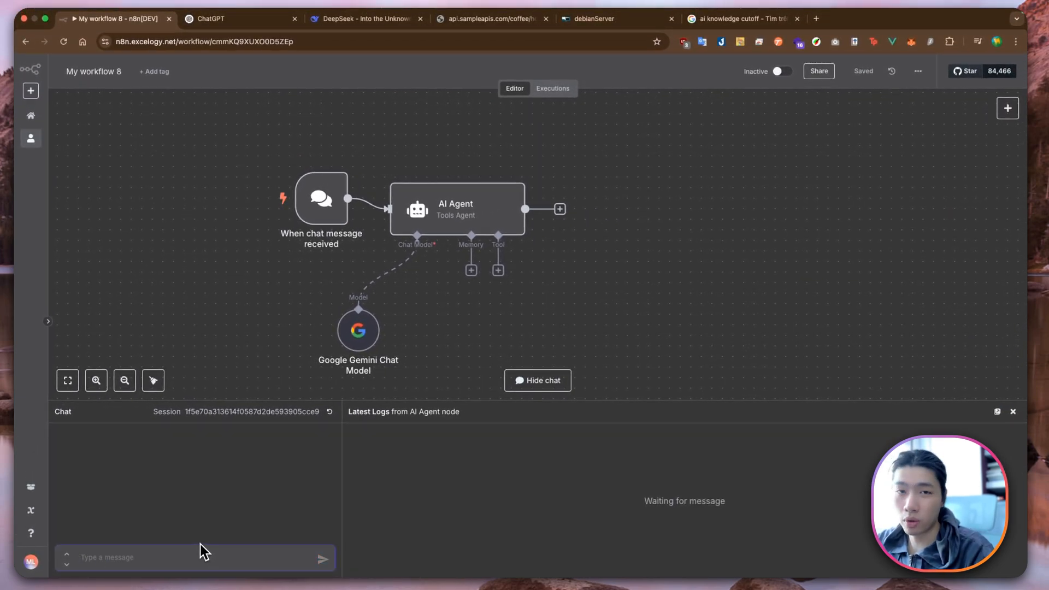
Step: Check the Google Gemini Chat Model node's parameters and send the chat message "Mấy giờ rồi?" to the AI Agent
{"action": "double_click", "coordinate": [360, 330]}
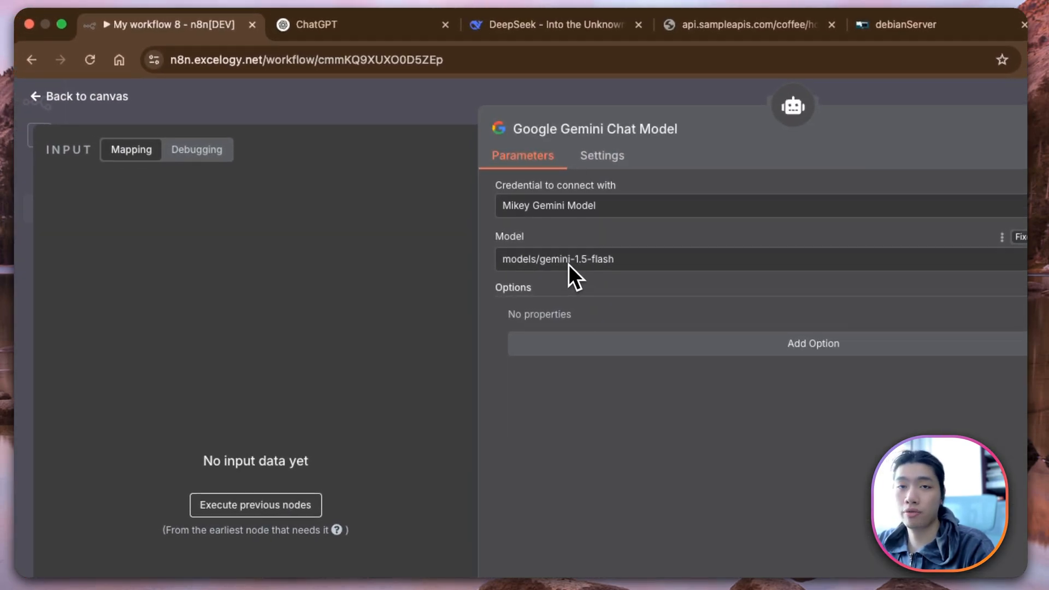
{"action": "left_click", "coordinate": [104, 97]}
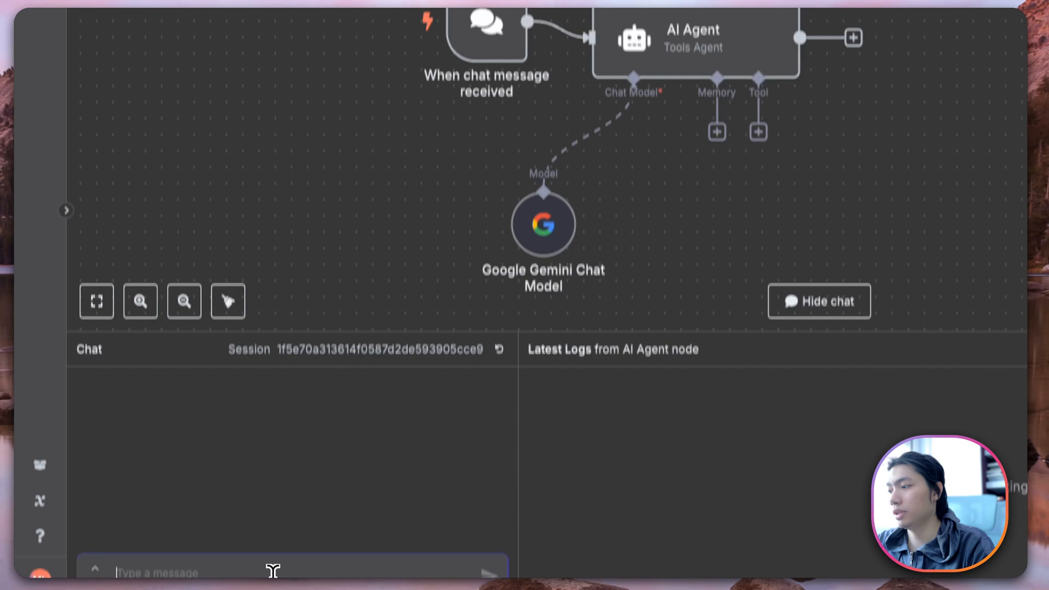
{"action": "type", "text": "Mấy giờ"}
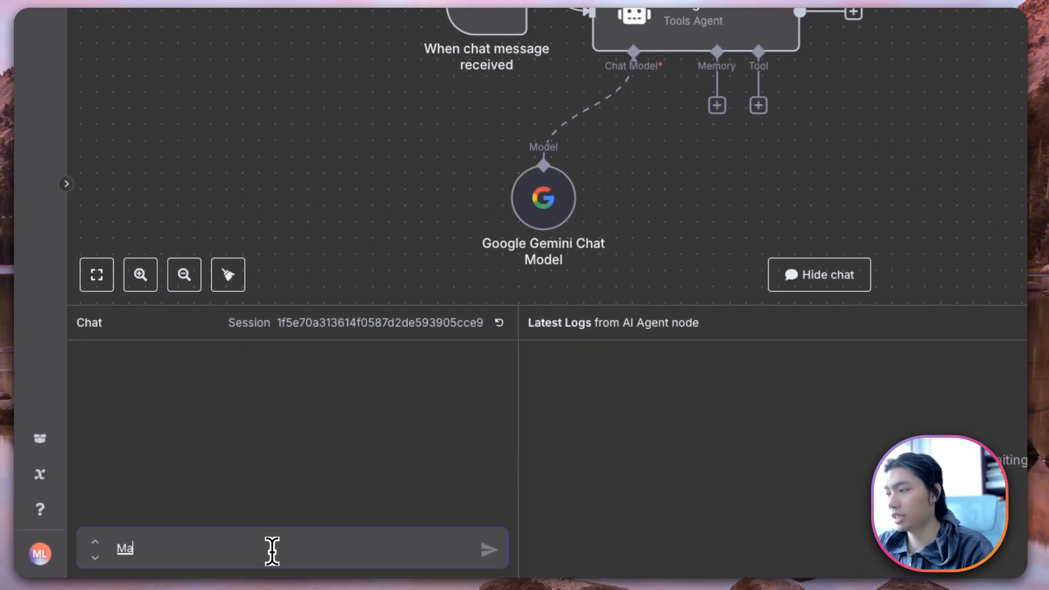
{"action": "type", "text": " rồi?"}
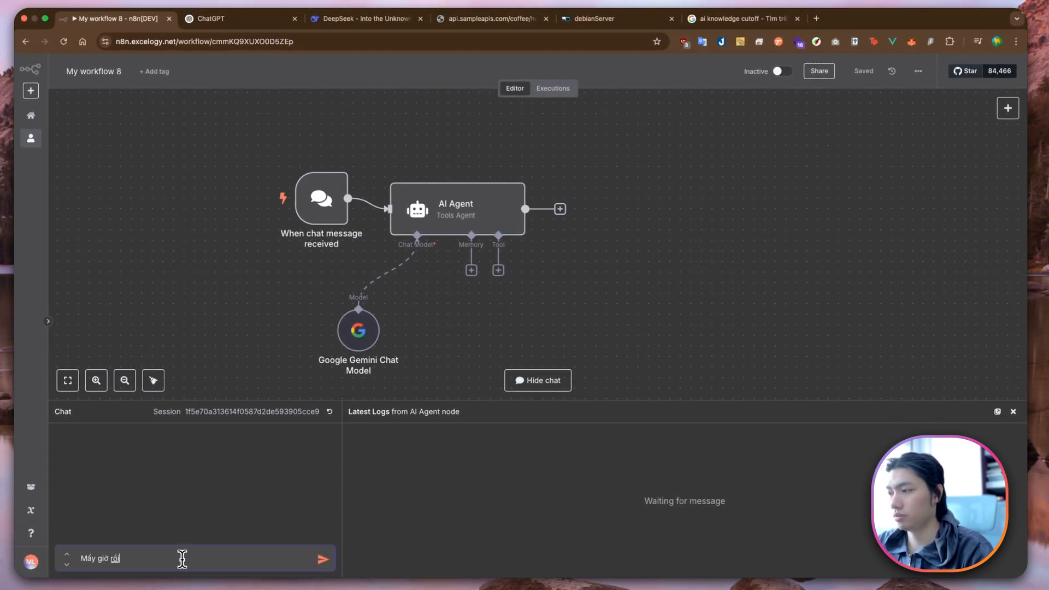
{"action": "key", "text": "Return"}
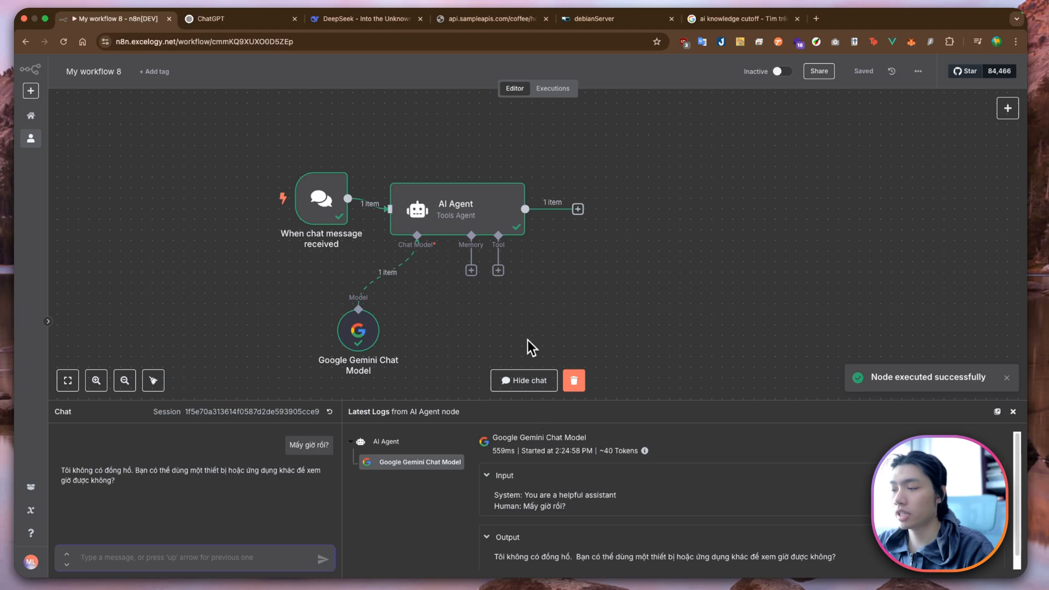
Step: Highlight the agent's reply to the time question in the chat to read it, then clear the selection
{"action": "left_click_drag", "start_coordinate": [60, 470], "coordinate": [156, 475]}
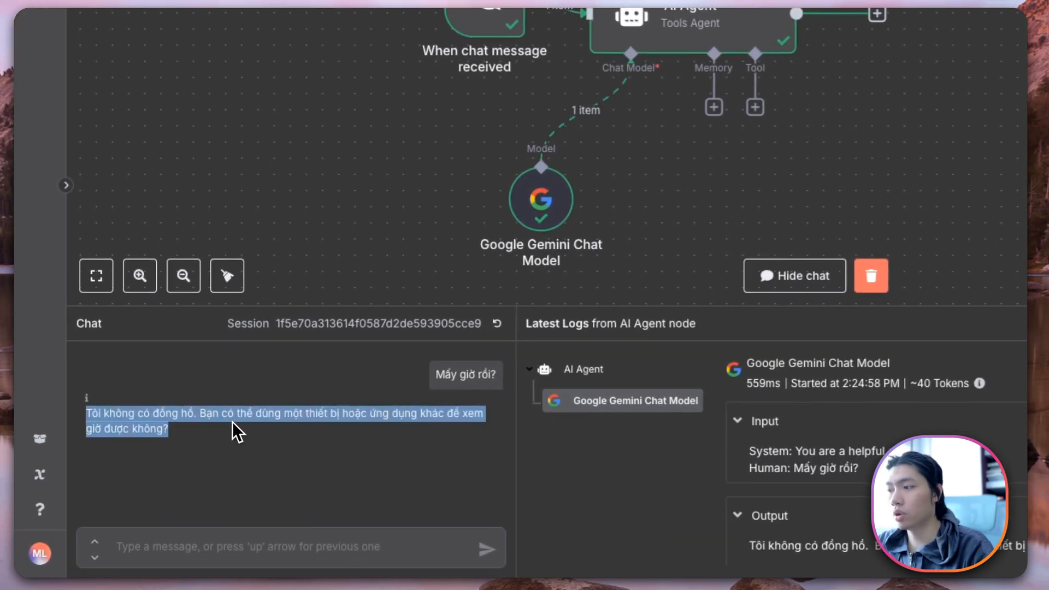
{"action": "left_click_drag", "start_coordinate": [232, 421], "coordinate": [245, 428]}
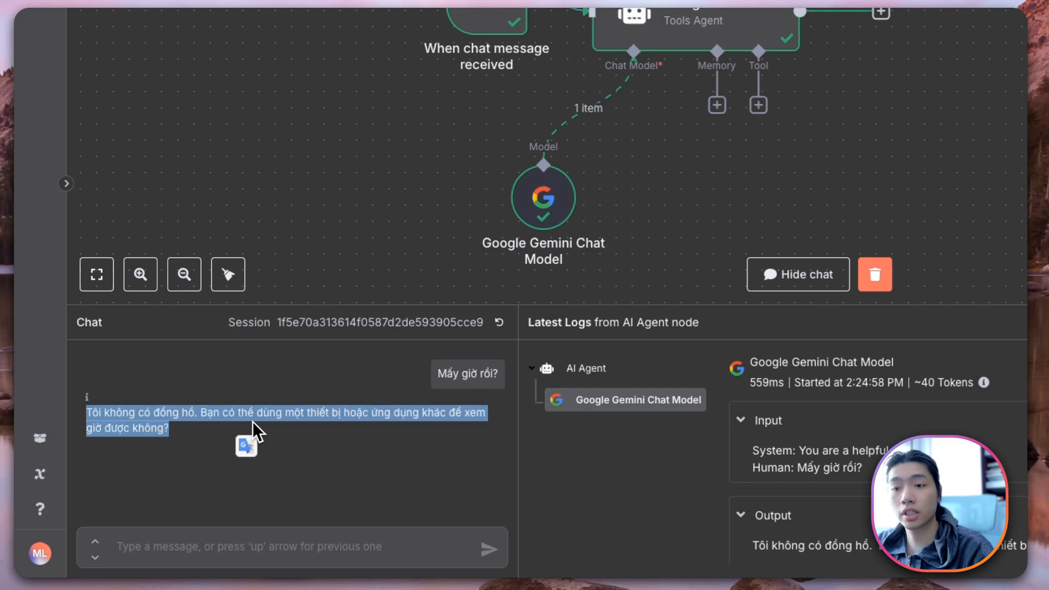
{"action": "left_click", "coordinate": [253, 421]}
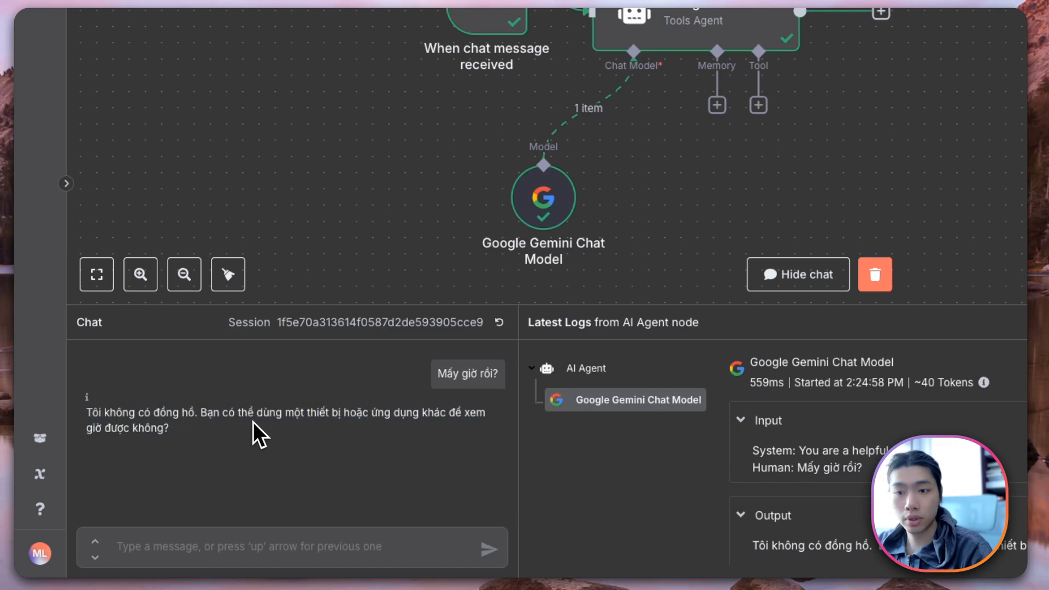
{"action": "left_click", "coordinate": [341, 552]}
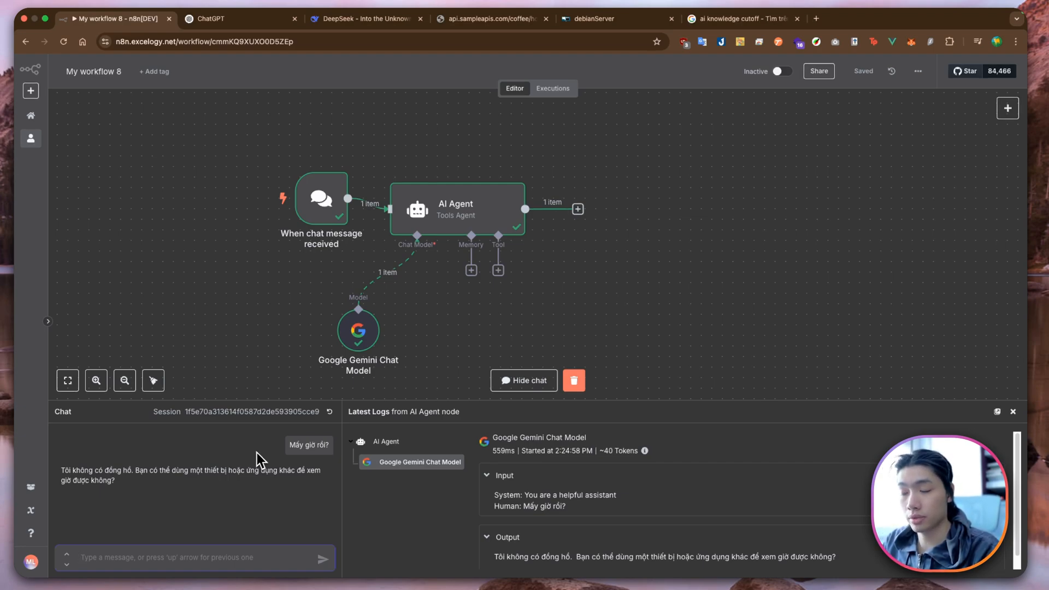
{"action": "type", "text": "Th"}
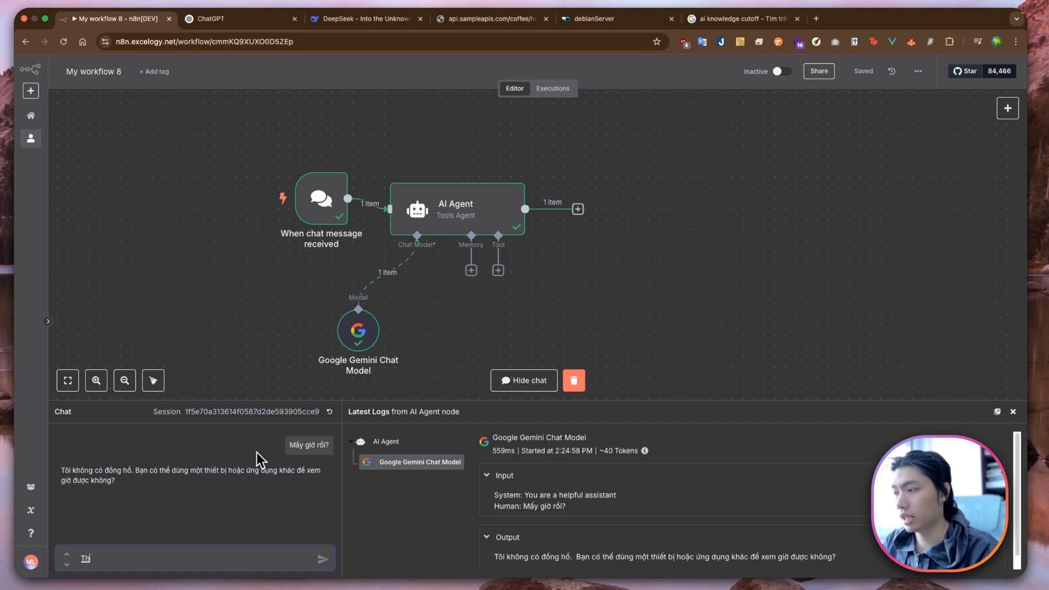
{"action": "type", "text": "eo thôn"}
{"action": "key", "text": "BackSpace"}
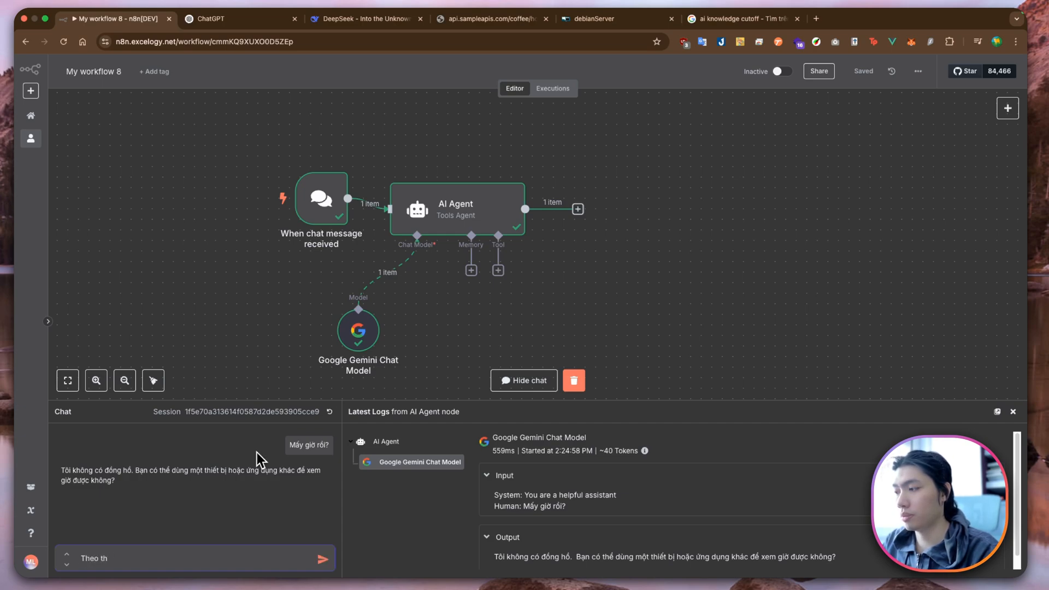
{"action": "key", "text": "BackSpace"}
{"action": "key", "text": "BackSpace"}
{"action": "key", "text": "BackSpace"}
{"action": "key", "text": "BackSpace"}
{"action": "key", "text": "BackSpace"}
{"action": "key", "text": "BackSpace"}
Step: Write "Prompt hệ thống":Bây giờ là 10 giờ 20 phút. as the first line of a new chat message
{"action": "type", "text": "\""}
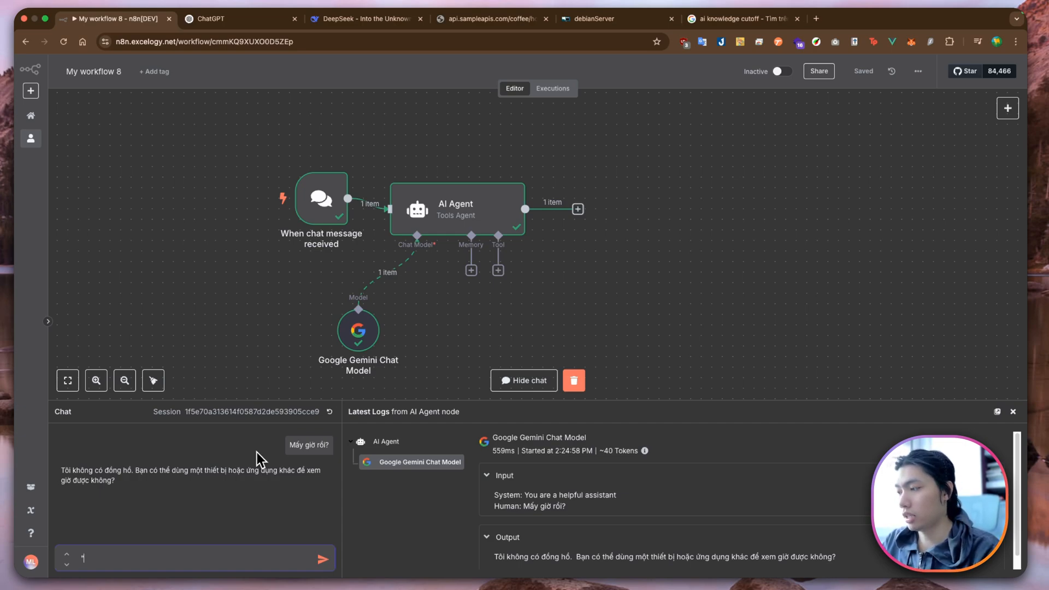
{"action": "type", "text": "Promp"}
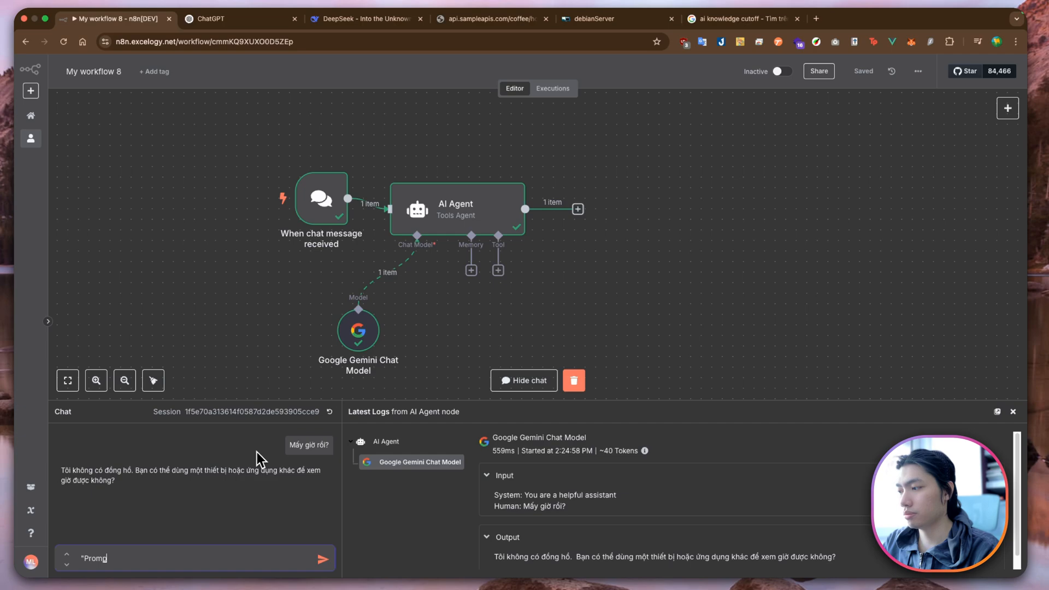
{"action": "type", "text": "t hệ thống"}
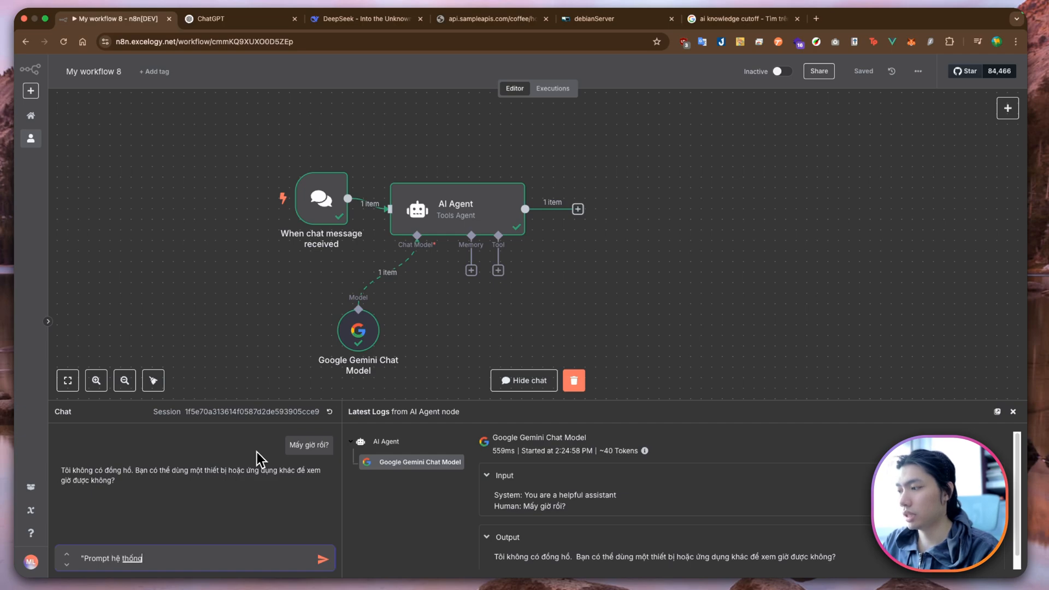
{"action": "type", "text": "\":B"}
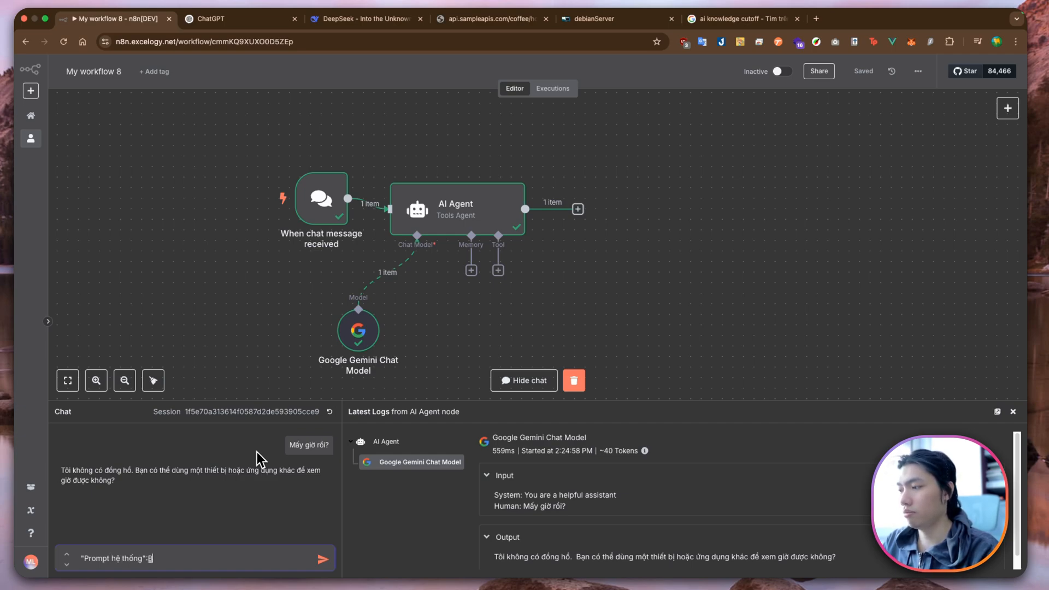
{"action": "type", "text": "ây giờ là 1"}
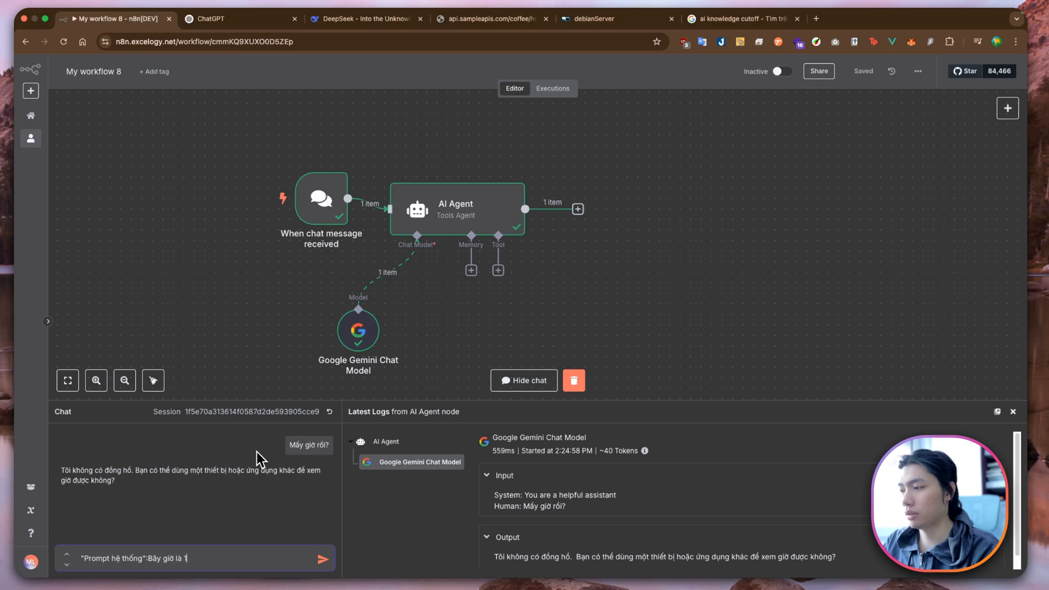
{"action": "type", "text": "0"}
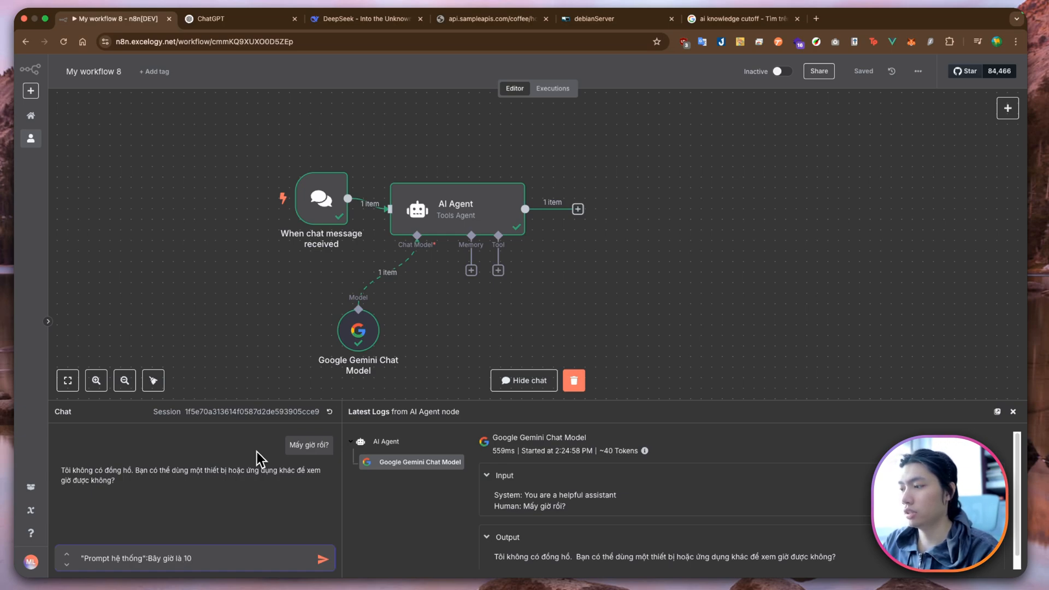
{"action": "type", "text": " giowf"}
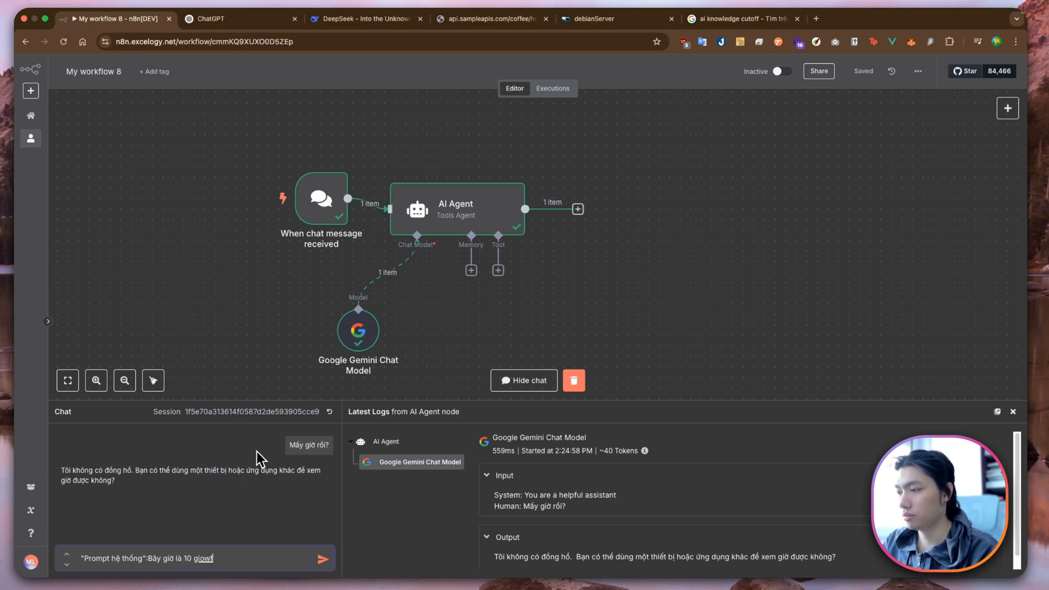
{"action": "key", "text": "BackSpace"}
{"action": "key", "text": "BackSpace"}
{"action": "key", "text": "BackSpace"}
{"action": "type", "text": "ờ 2"}
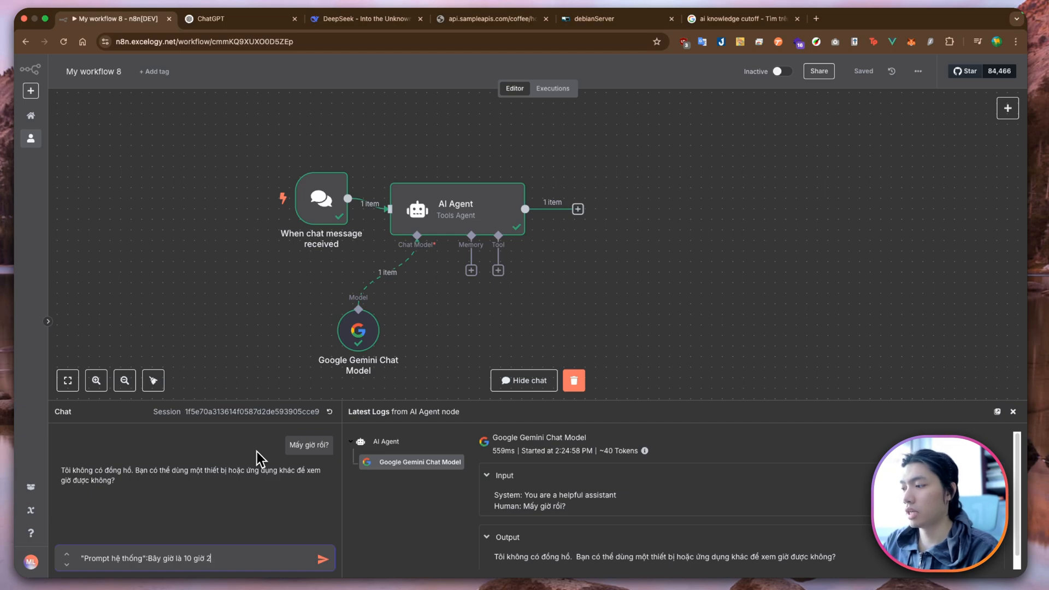
{"action": "type", "text": "0 phút."}
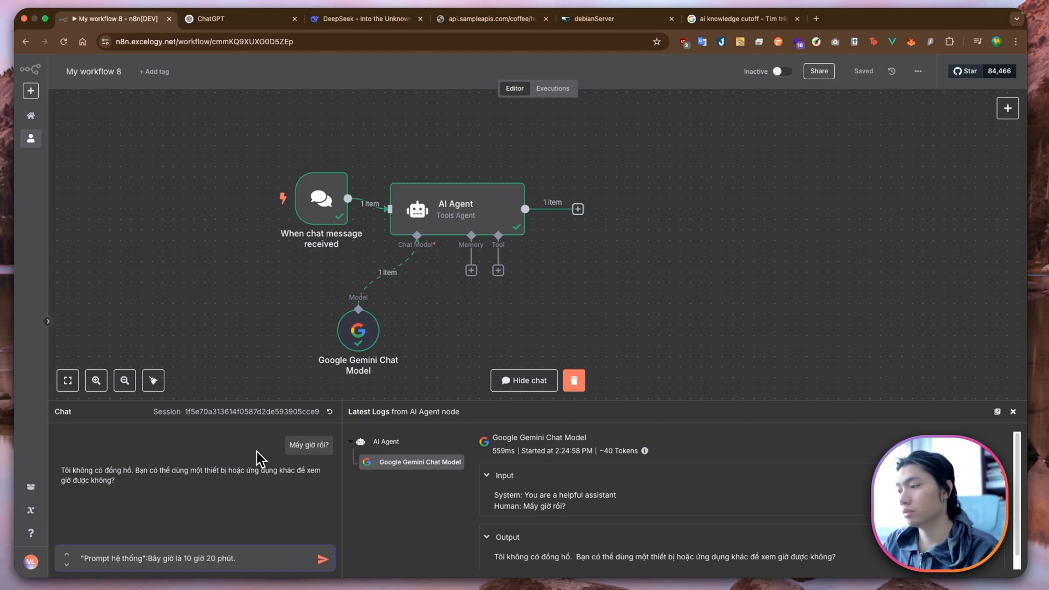
Step: Add a second line reading "Câu hỏi của user":Mấy giờ rồi? to the chat message and send it to the agent
{"action": "key", "text": "shift+Return"}
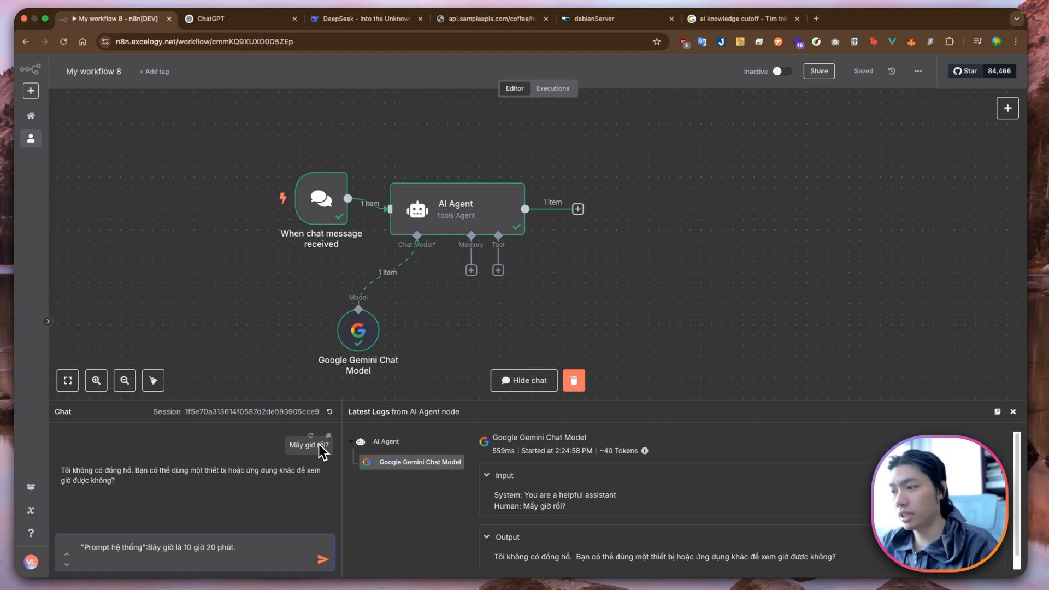
{"action": "type", "text": "\""}
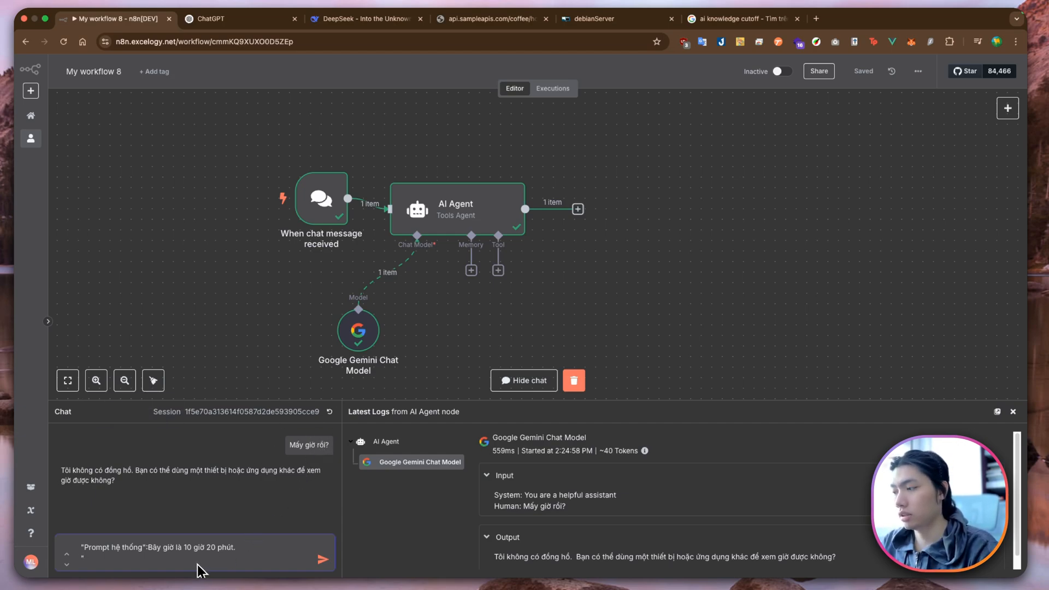
{"action": "type", "text": "Câu hỏi của"}
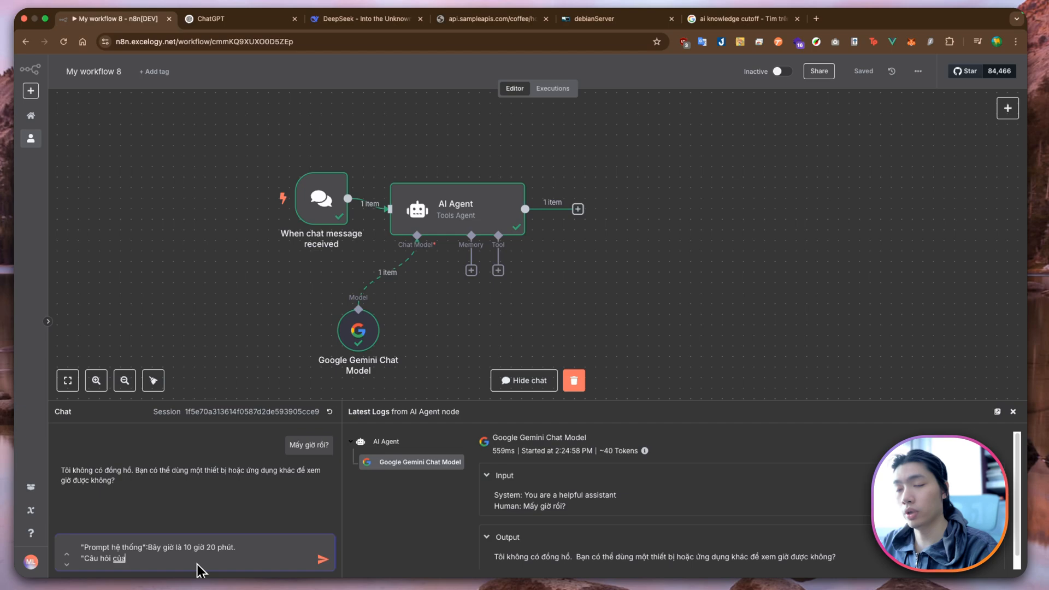
{"action": "type", "text": " user\""}
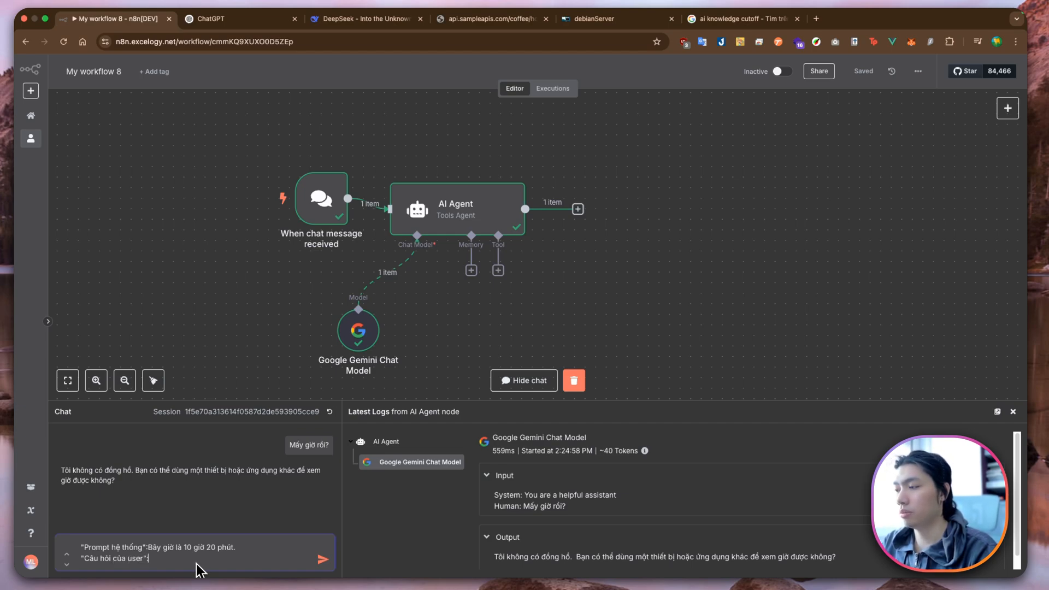
{"action": "type", "text": ":Mấy giờ rồi?"}
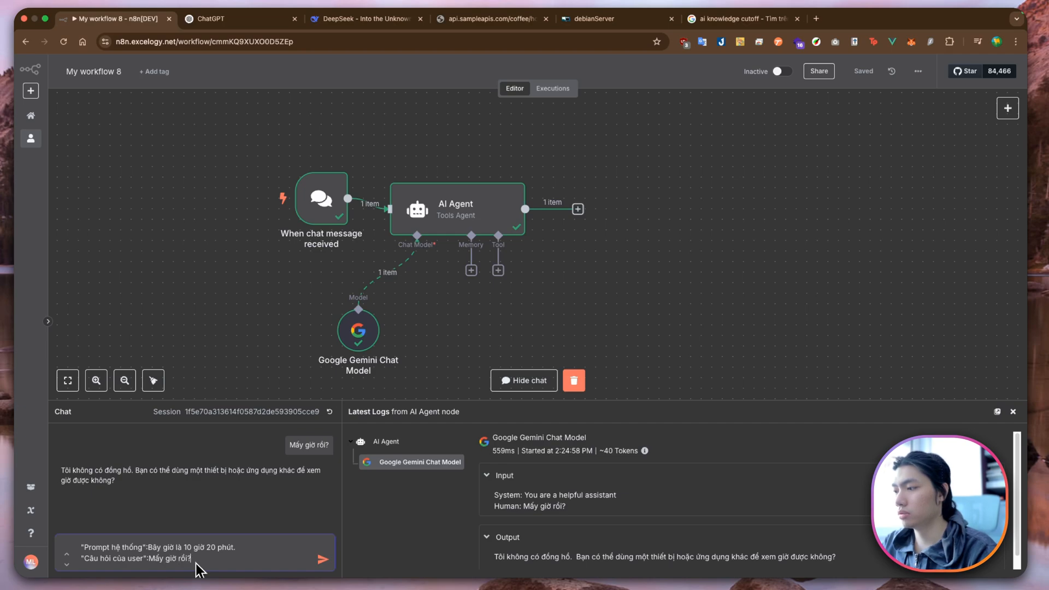
{"action": "key", "text": "Return"}
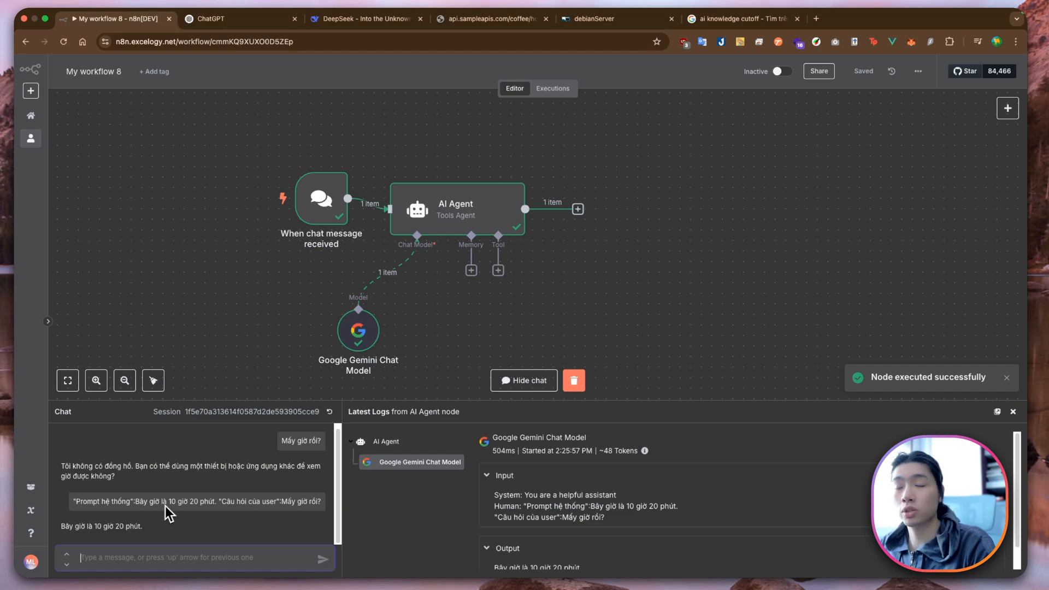
{"action": "mouse_move", "coordinate": [468, 204]}
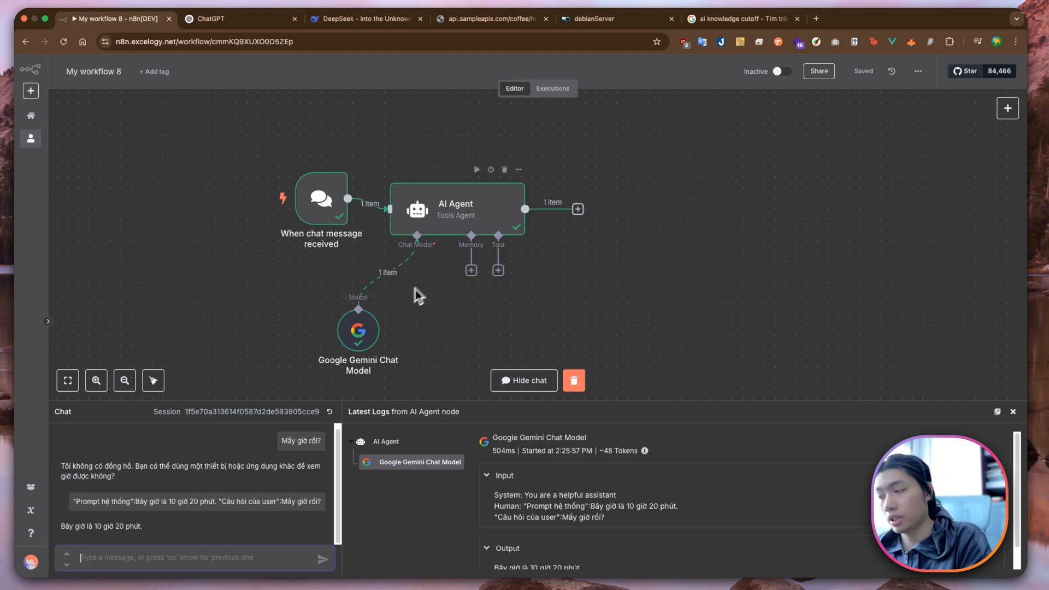
Step: Highlight the words "Bây giờ" in the sent system-prompt message to read them, then clear the selection
{"action": "scroll", "coordinate": [150, 490], "scroll_direction": "up", "scroll_amount": 1}
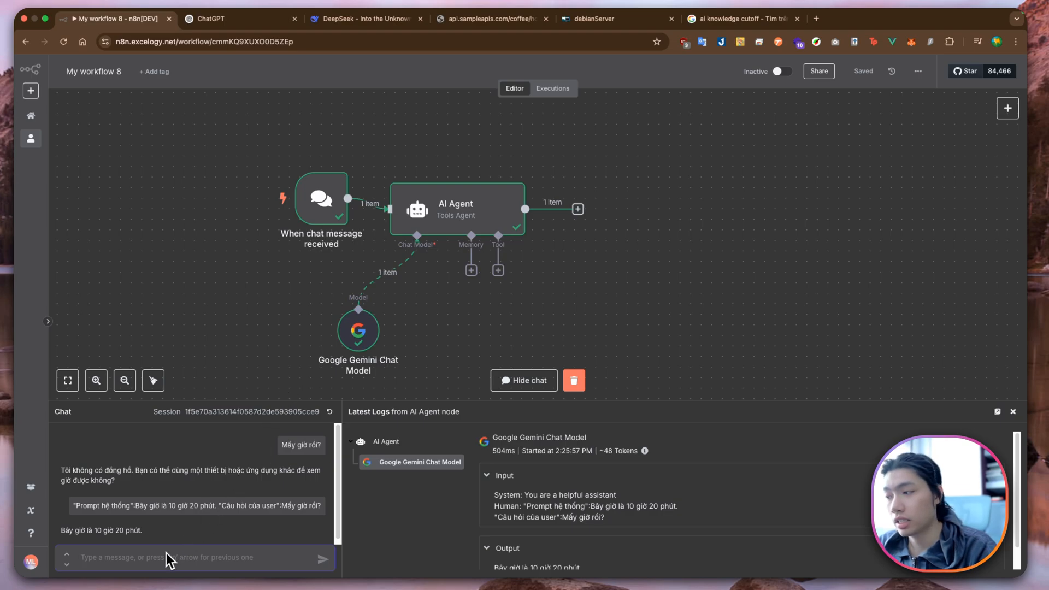
{"action": "left_click_drag", "start_coordinate": [136, 505], "coordinate": [161, 505]}
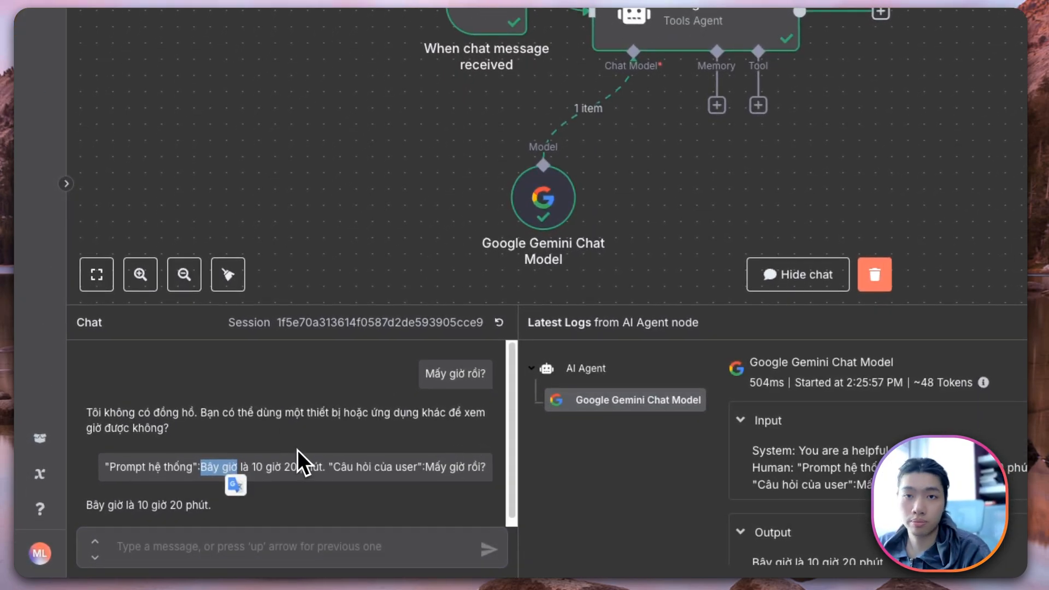
{"action": "left_click", "coordinate": [300, 449]}
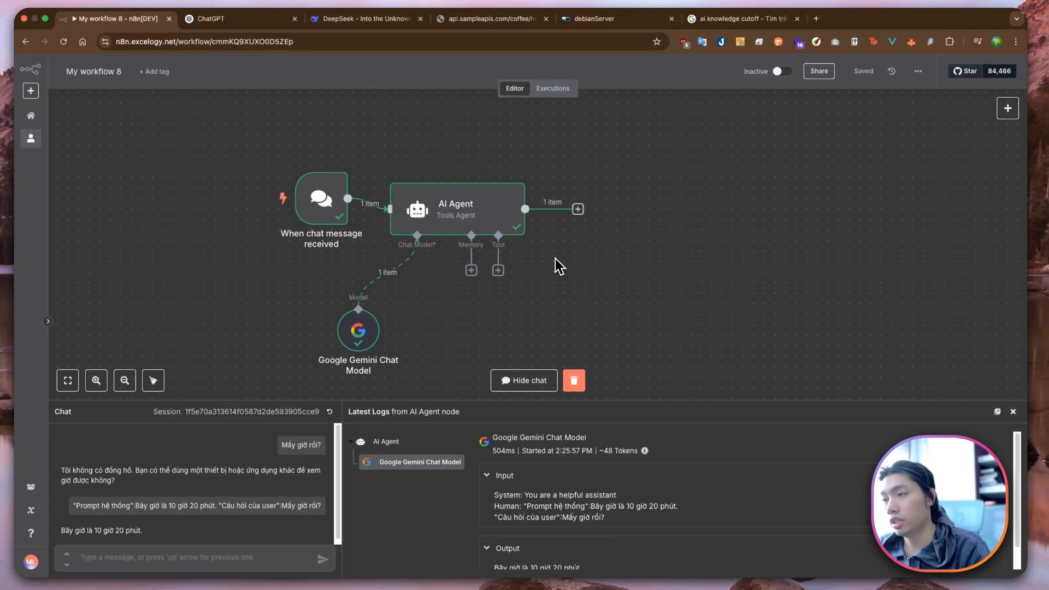
Step: Move the AI Agent node farther from the chat trigger and open the node picker on the connection between them
{"action": "left_click_drag", "start_coordinate": [487, 221], "coordinate": [528, 209]}
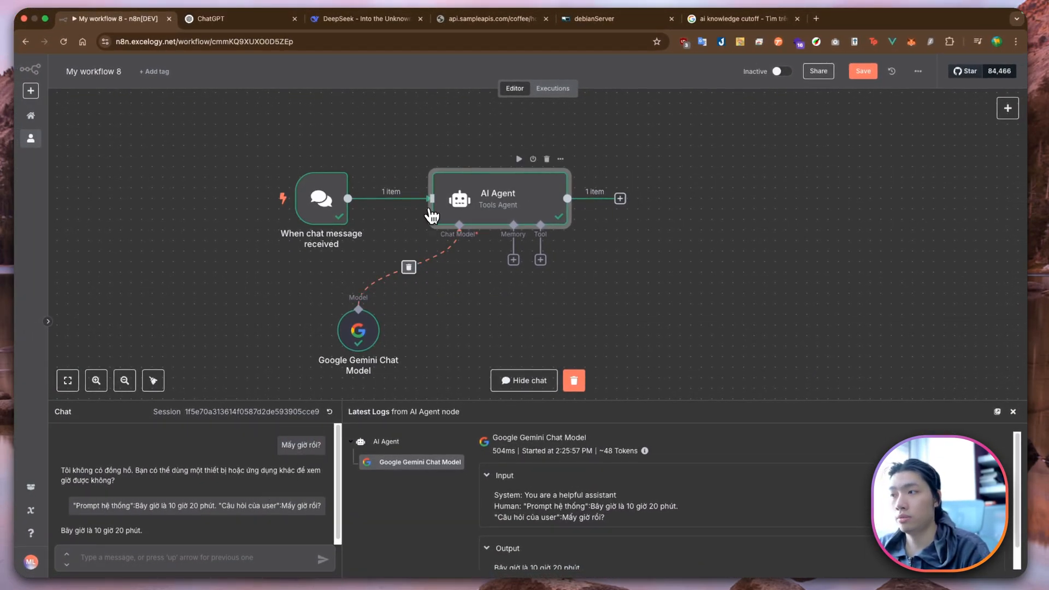
{"action": "mouse_move", "coordinate": [391, 201]}
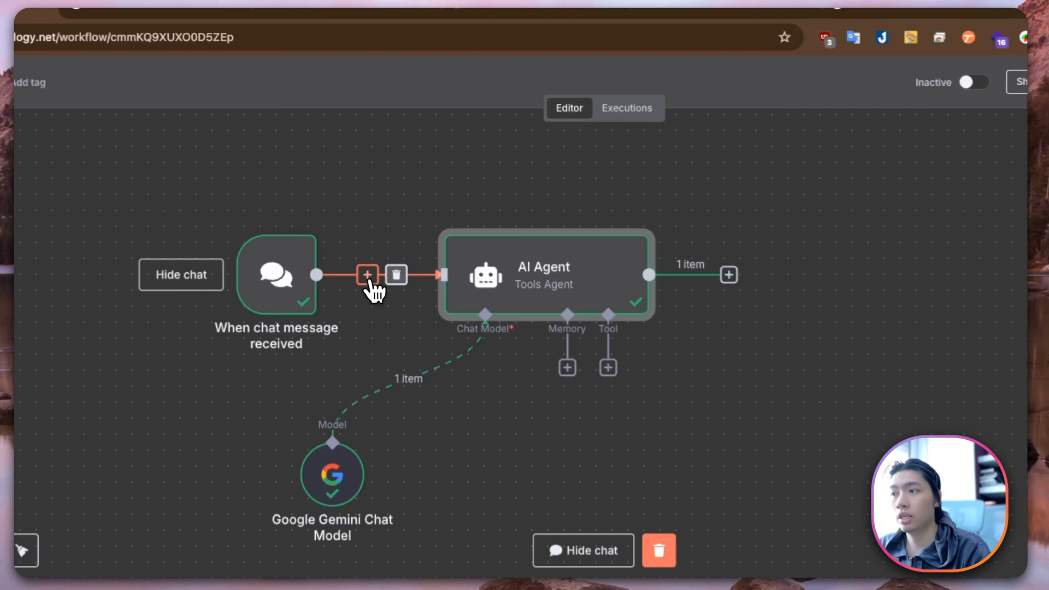
{"action": "left_click", "coordinate": [367, 275]}
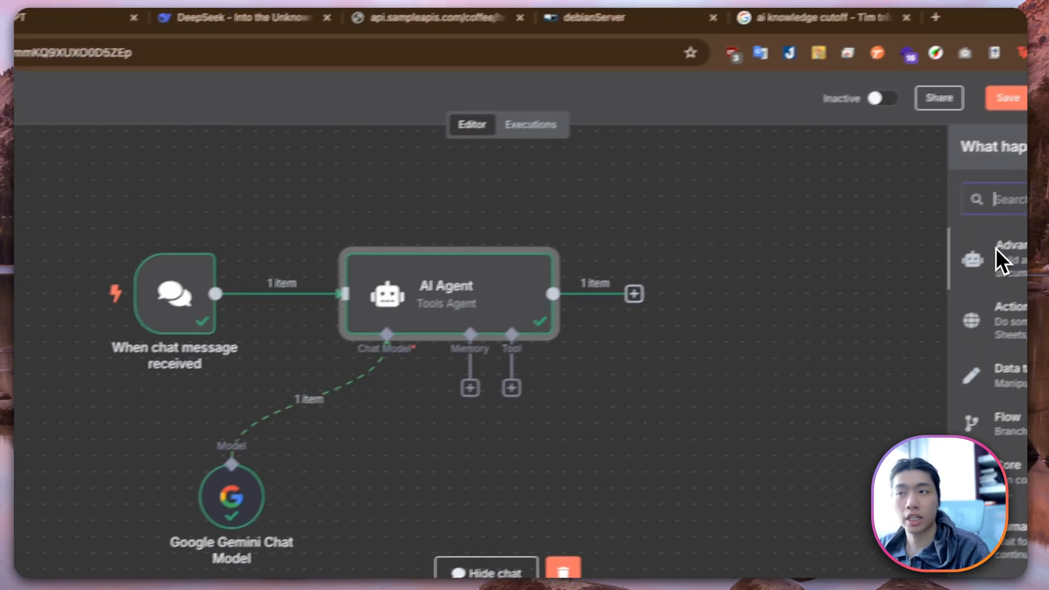
Step: Switch to the Google search page and search for "time api"
{"action": "left_click", "coordinate": [814, 17]}
{"action": "triple_click", "coordinate": [264, 105]}
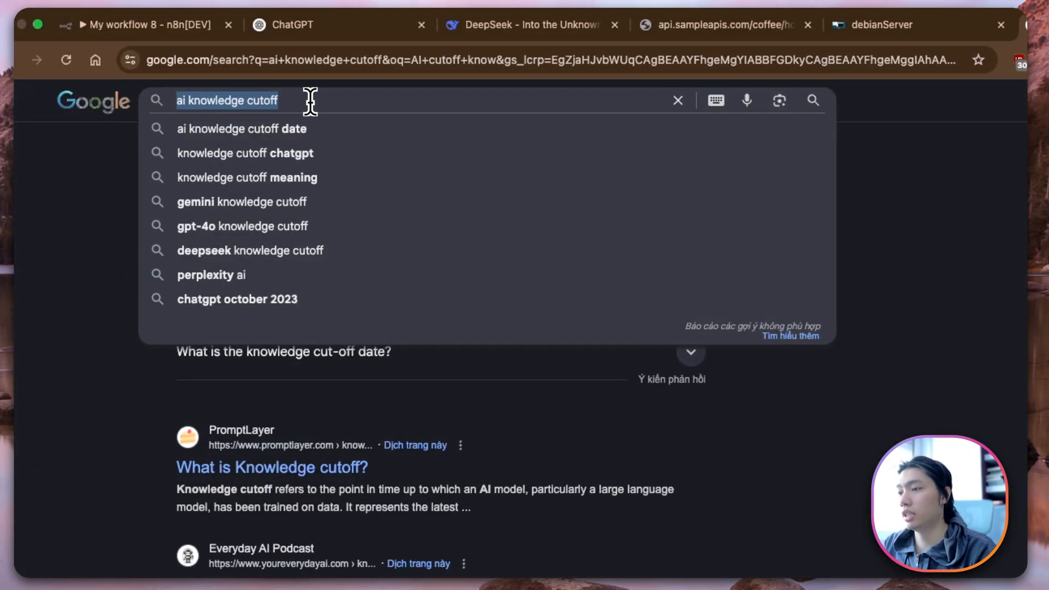
{"action": "type", "text": "time api"}
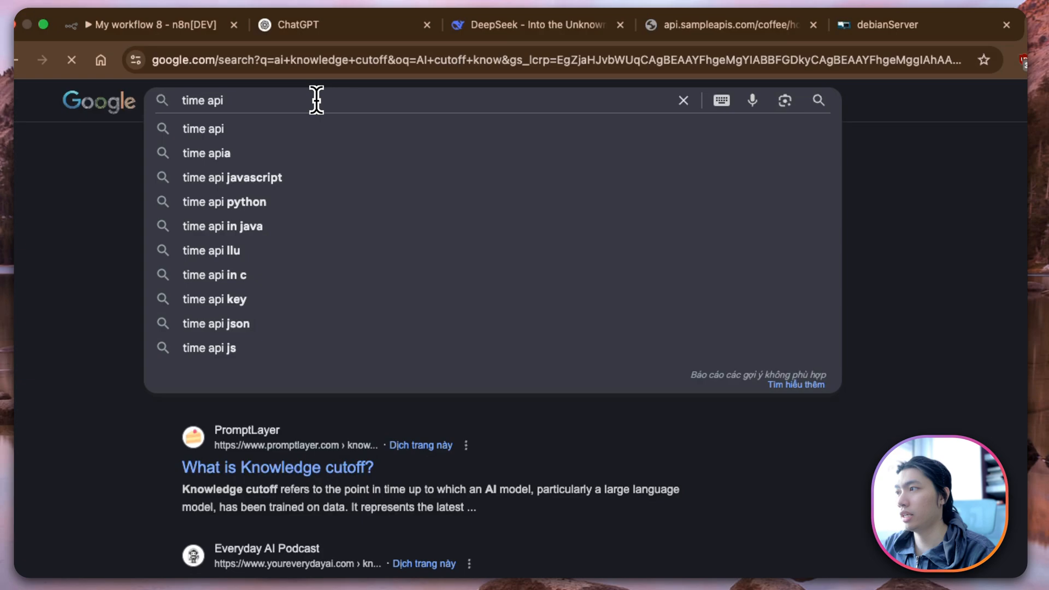
{"action": "key", "text": "Return"}
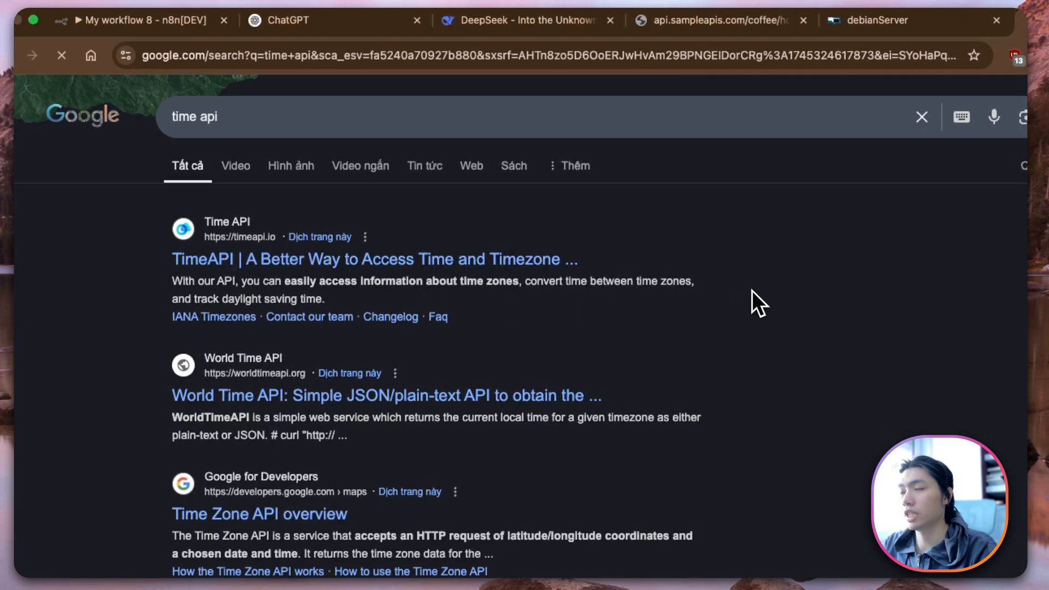
Step: Open the TimeAPI site from the search results and go to its Time API Docs page
{"action": "left_click", "coordinate": [458, 156]}
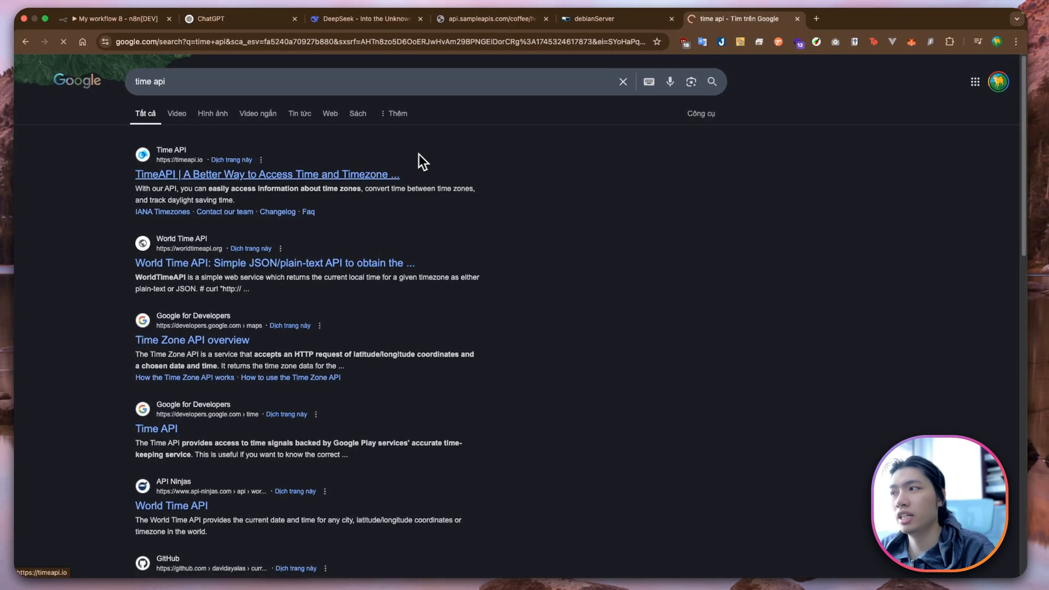
{"action": "left_click", "coordinate": [413, 298]}
{"action": "scroll", "coordinate": [409, 293], "scroll_direction": "down", "scroll_amount": 3}
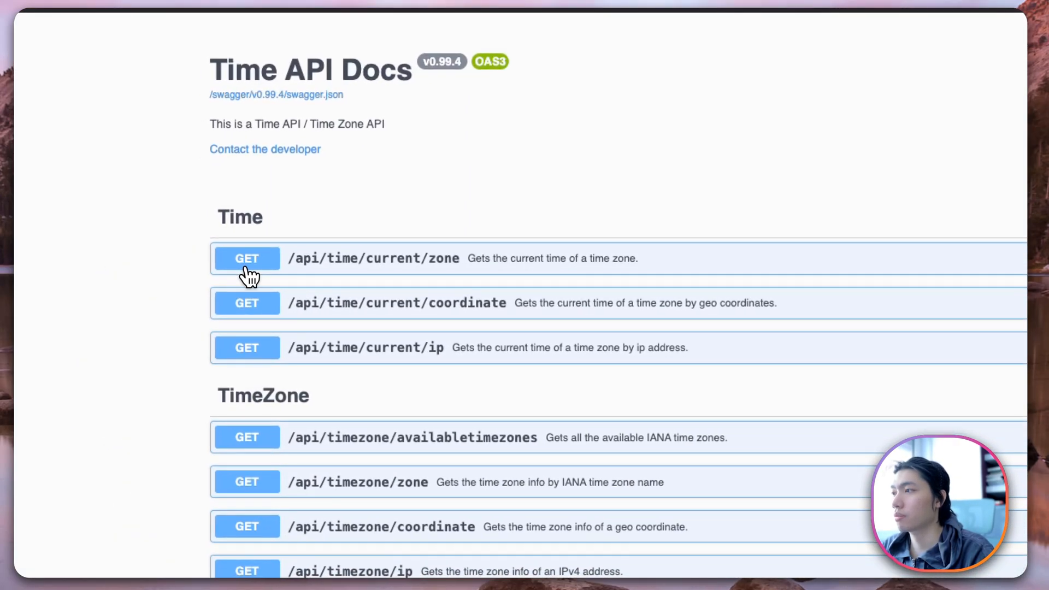
Step: Expand the GET /api/time/current/zone endpoint and execute a trial request with the time zone Europe/Amsterdam
{"action": "left_click", "coordinate": [249, 271]}
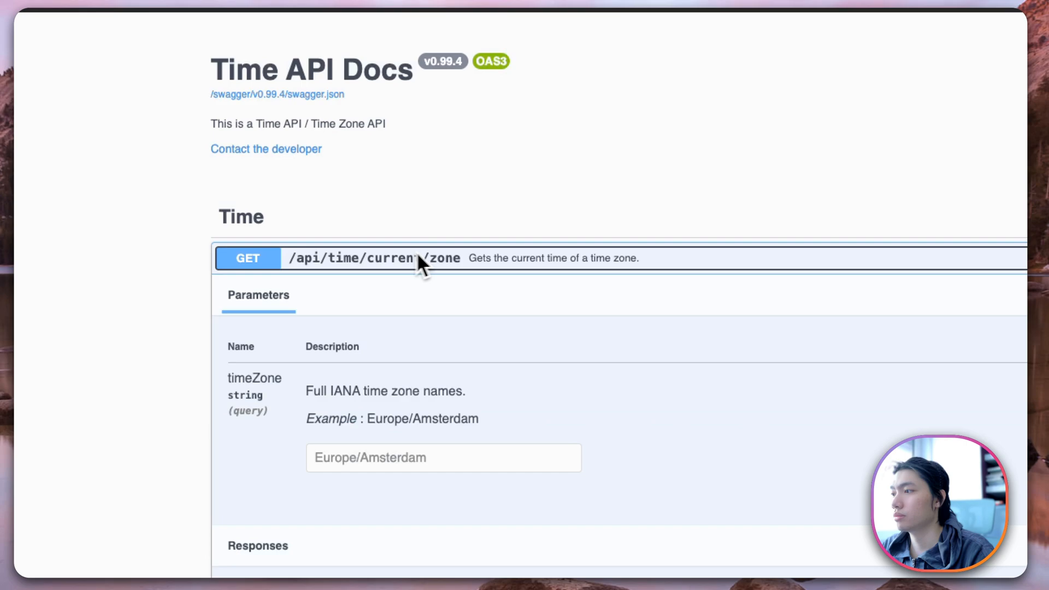
{"action": "scroll", "coordinate": [922, 314], "scroll_direction": "right", "scroll_amount": 5}
{"action": "left_click", "coordinate": [953, 292]}
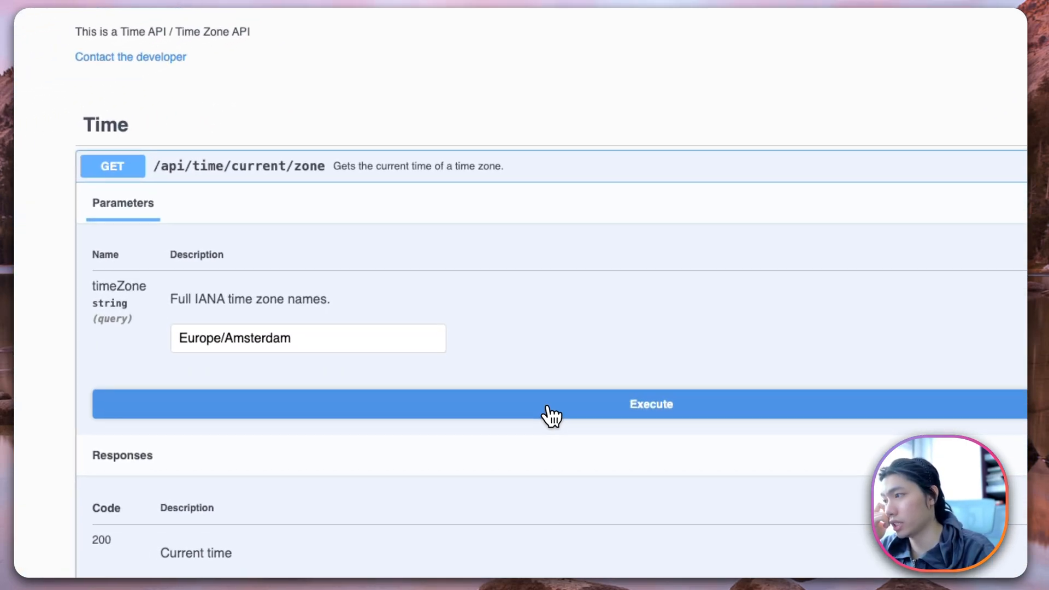
{"action": "left_click", "coordinate": [325, 489]}
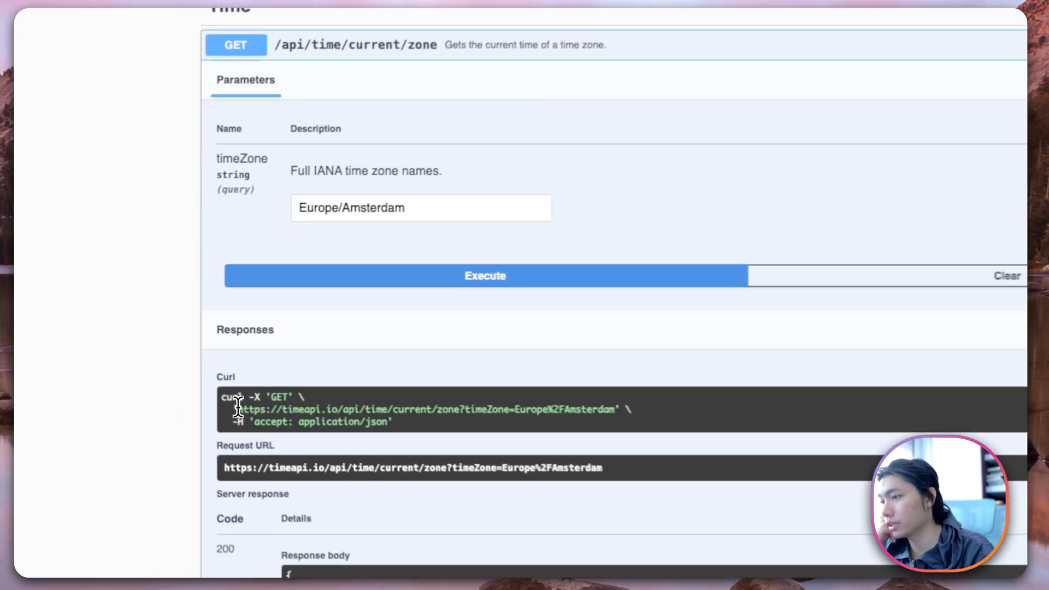
Step: Copy the request URL shown in the current-zone endpoint's response section
{"action": "left_click_drag", "start_coordinate": [168, 364], "coordinate": [242, 364]}
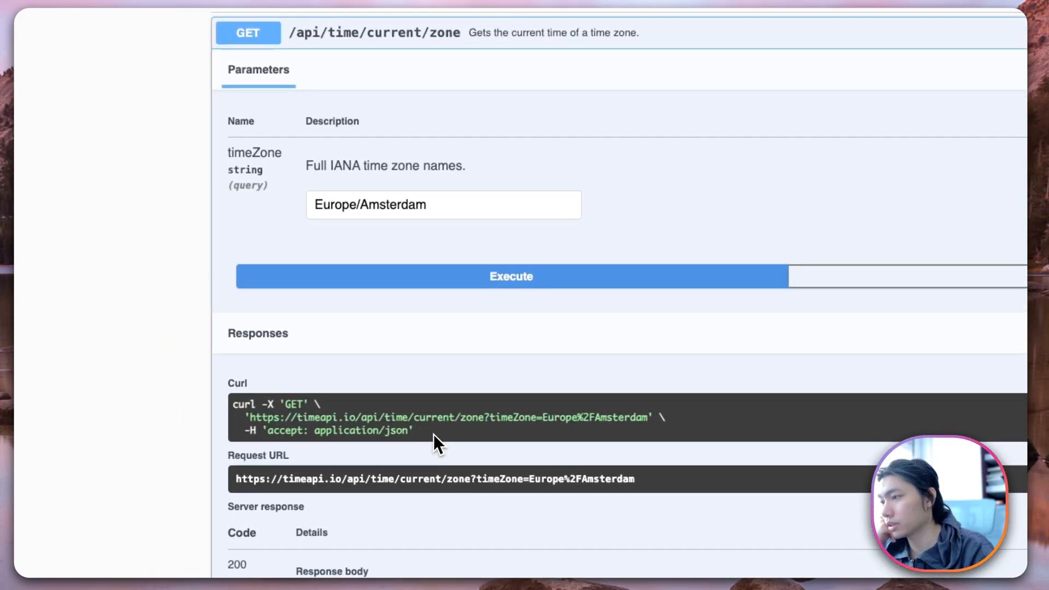
{"action": "left_click_drag", "start_coordinate": [434, 434], "coordinate": [300, 405]}
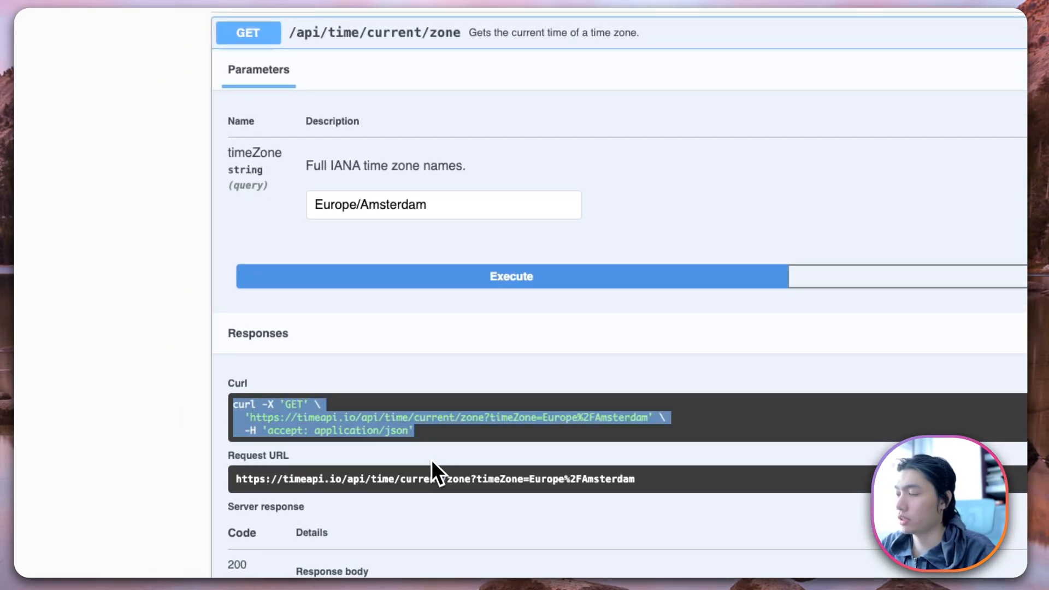
{"action": "triple_click", "coordinate": [447, 485]}
{"action": "key", "text": "ctrl+c"}
{"action": "scroll", "coordinate": [655, 437], "scroll_direction": "down", "scroll_amount": 3}
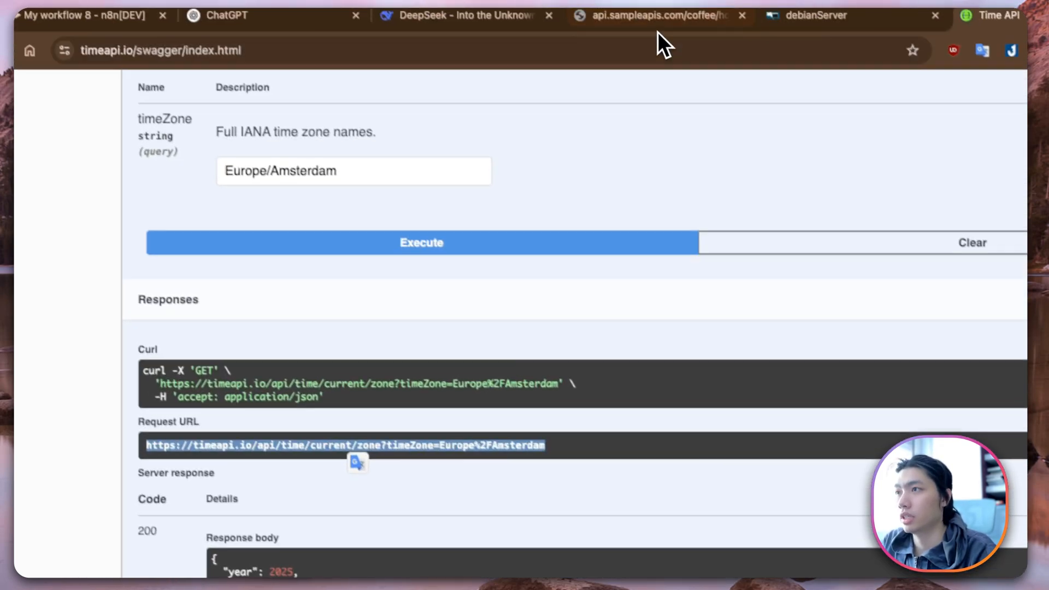
Step: Switch back to the n8n workflow and insert an HTTP Request node between the chat trigger and the AI Agent
{"action": "left_click", "coordinate": [683, 15]}
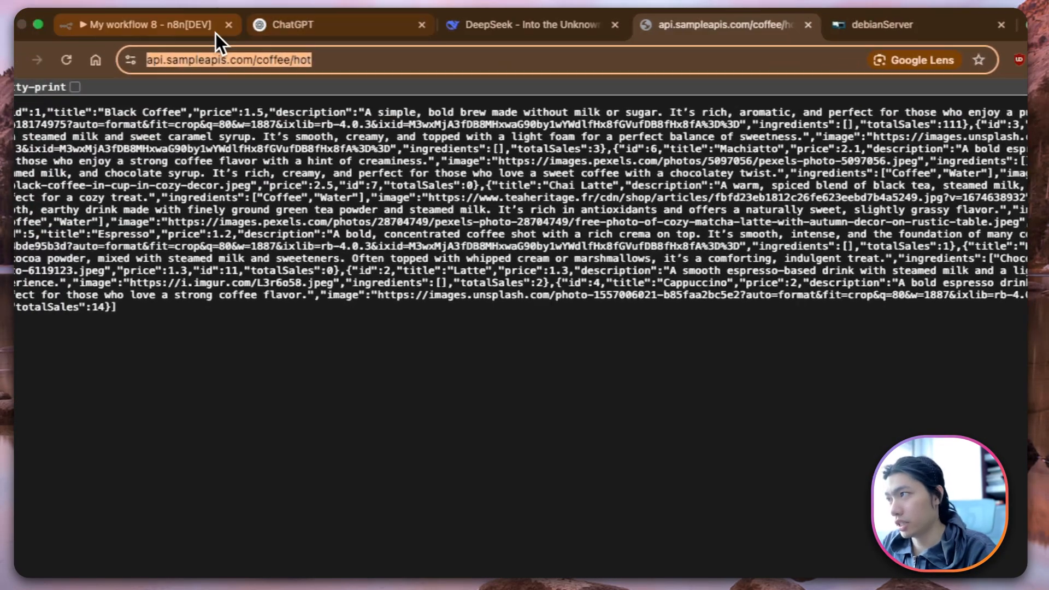
{"action": "left_click", "coordinate": [215, 31]}
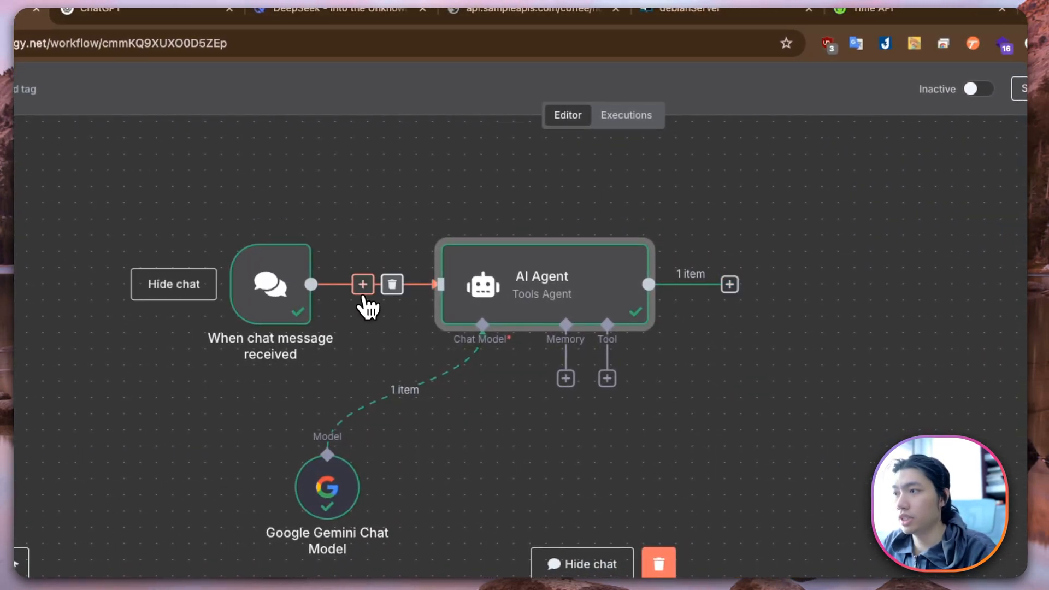
{"action": "left_click", "coordinate": [362, 284]}
{"action": "type", "text": "htt"}
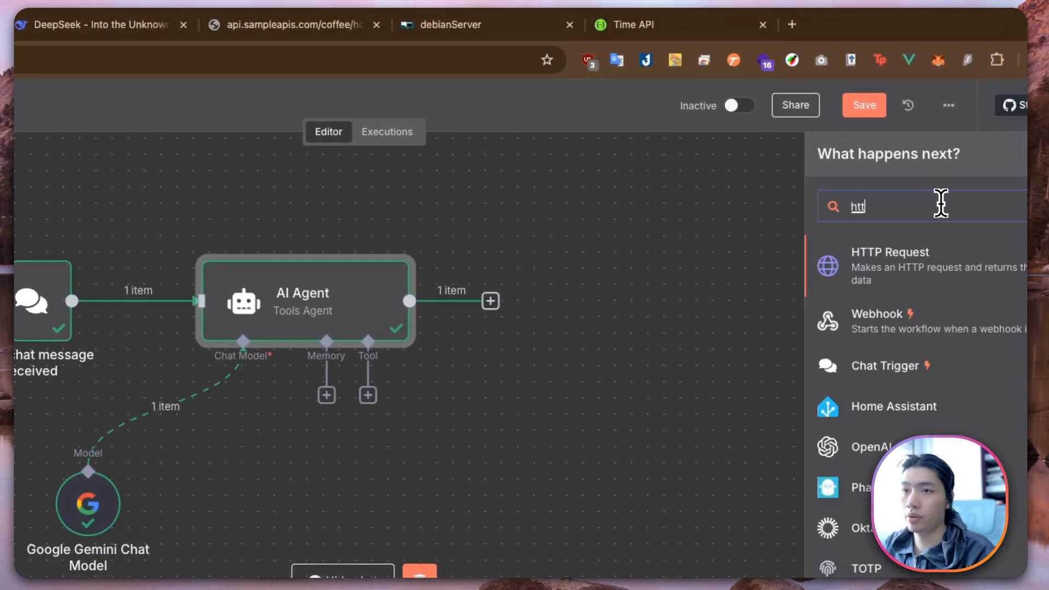
{"action": "type", "text": "p"}
{"action": "left_click", "coordinate": [978, 276]}
{"action": "left_click", "coordinate": [202, 295]}
{"action": "key", "text": "ctrl+v"}
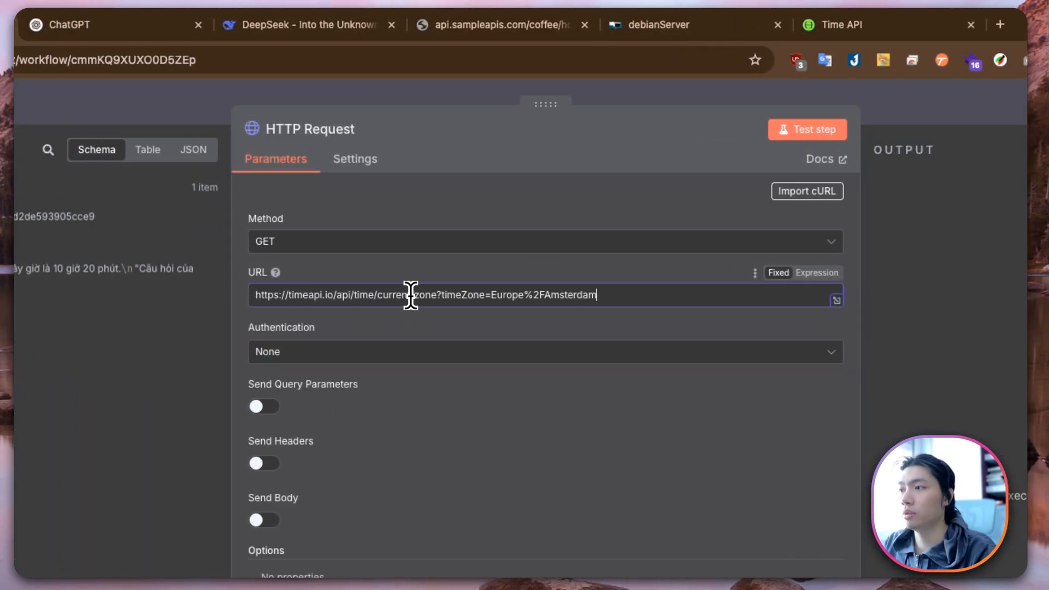
{"action": "left_click", "coordinate": [798, 131]}
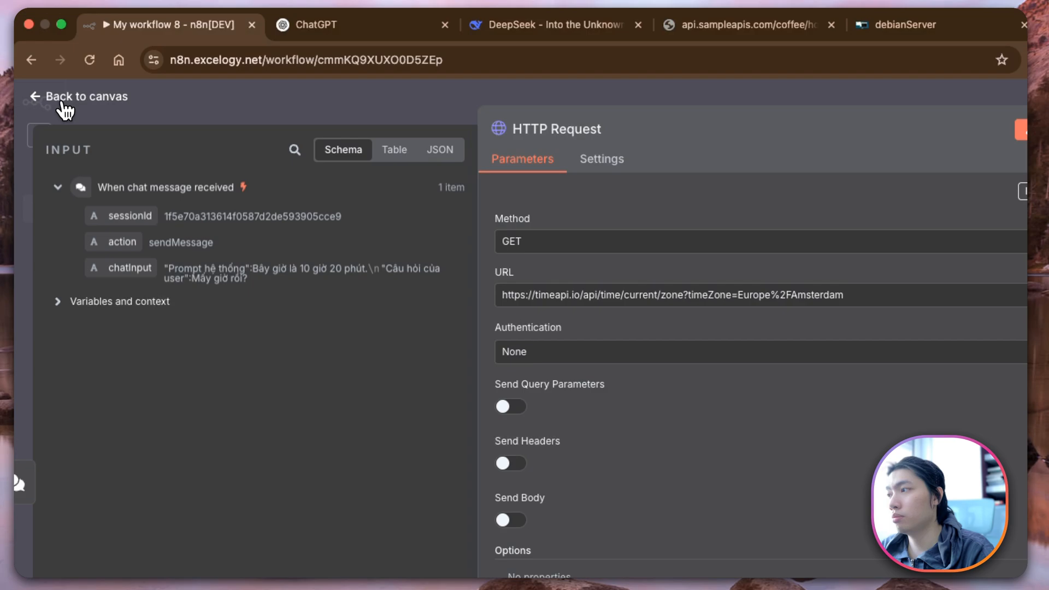
{"action": "left_click", "coordinate": [63, 101]}
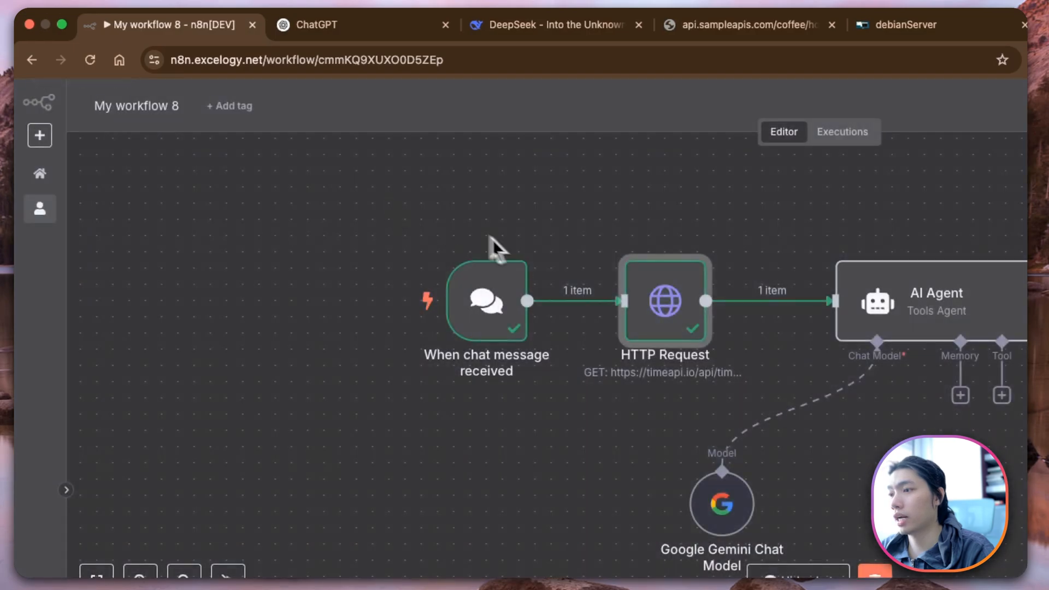
Step: Insert an Edit Fields (Set) node on the connection between the HTTP Request and AI Agent nodes
{"action": "left_click", "coordinate": [537, 282]}
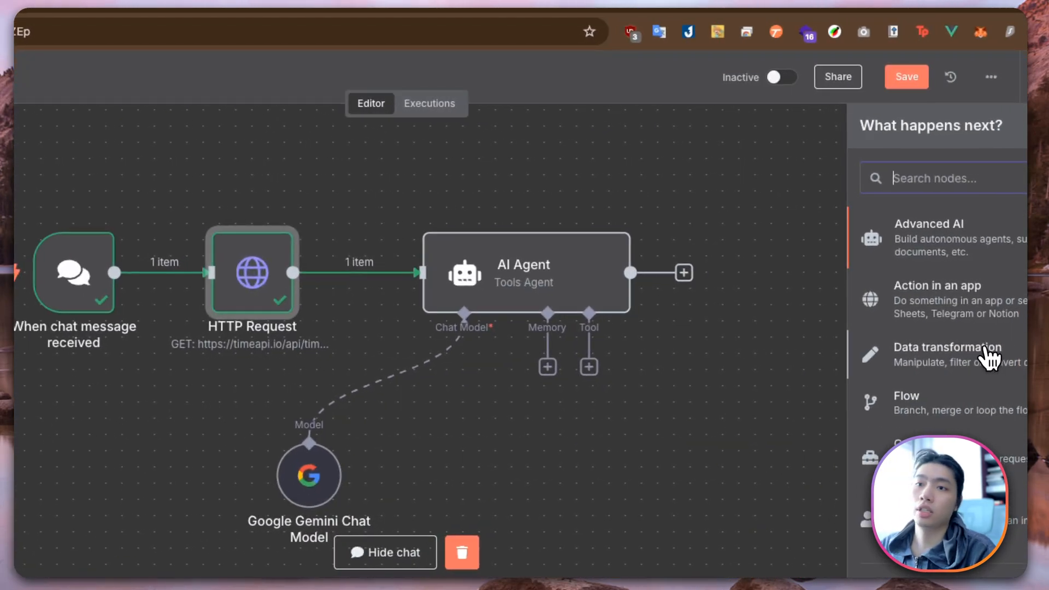
{"action": "left_click", "coordinate": [1017, 358]}
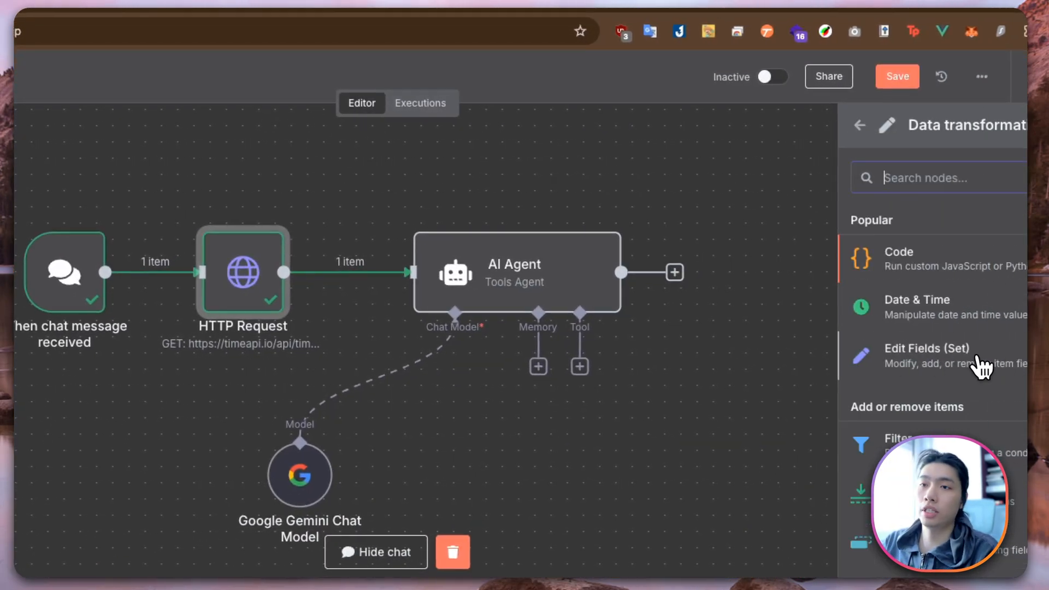
{"action": "left_click", "coordinate": [945, 372]}
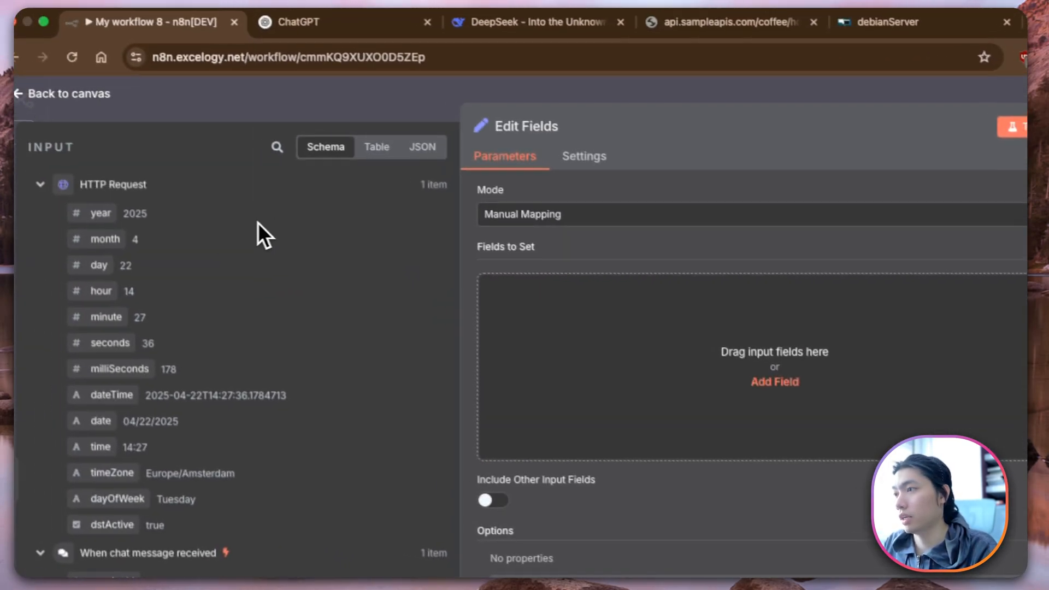
{"action": "left_click", "coordinate": [146, 277]}
Step: Add a String field named prompt_he_thong in the Edit Fields node
{"action": "left_click", "coordinate": [602, 300]}
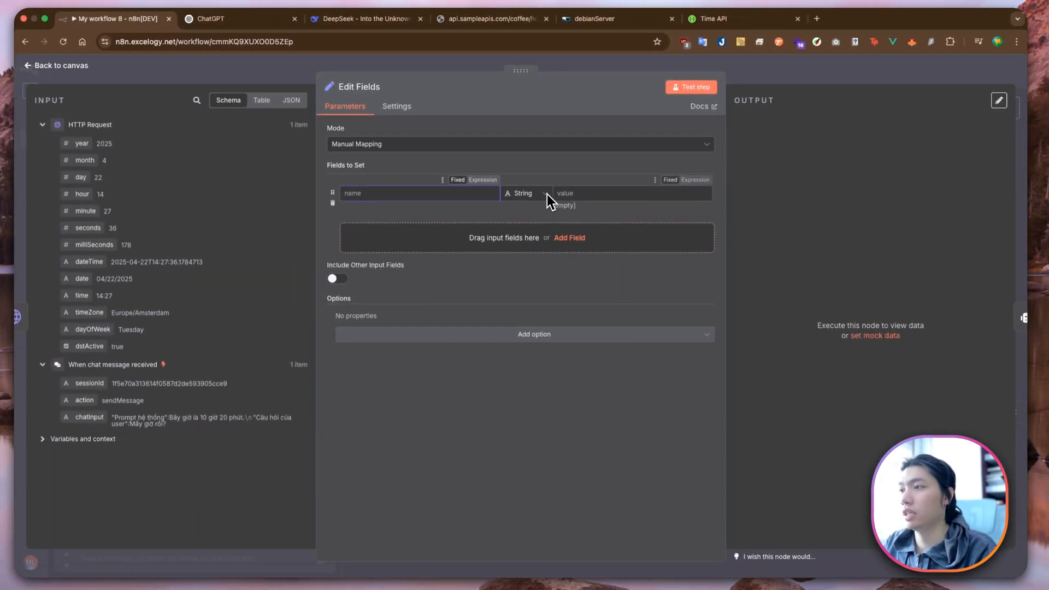
{"action": "type", "text": "input"}
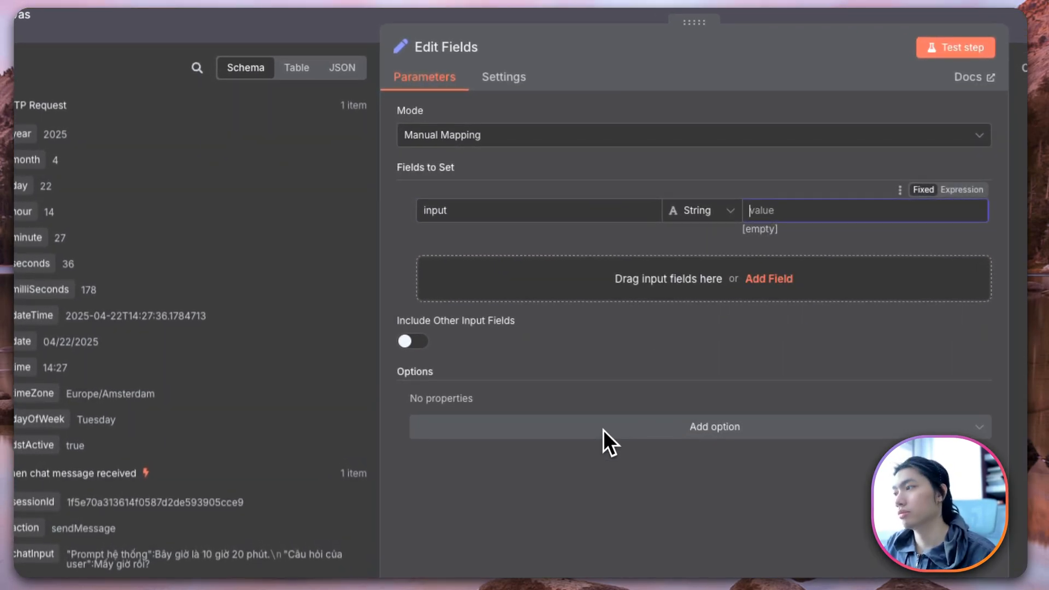
{"action": "key", "text": "super+a"}
{"action": "type", "text": "prompt h"}
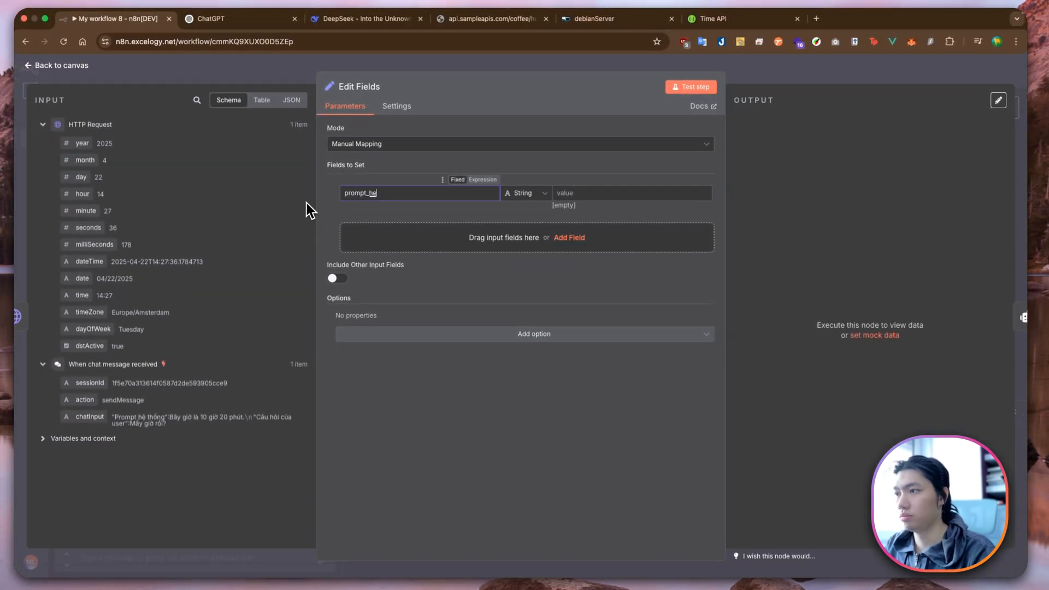
{"action": "type", "text": "e_thong"}
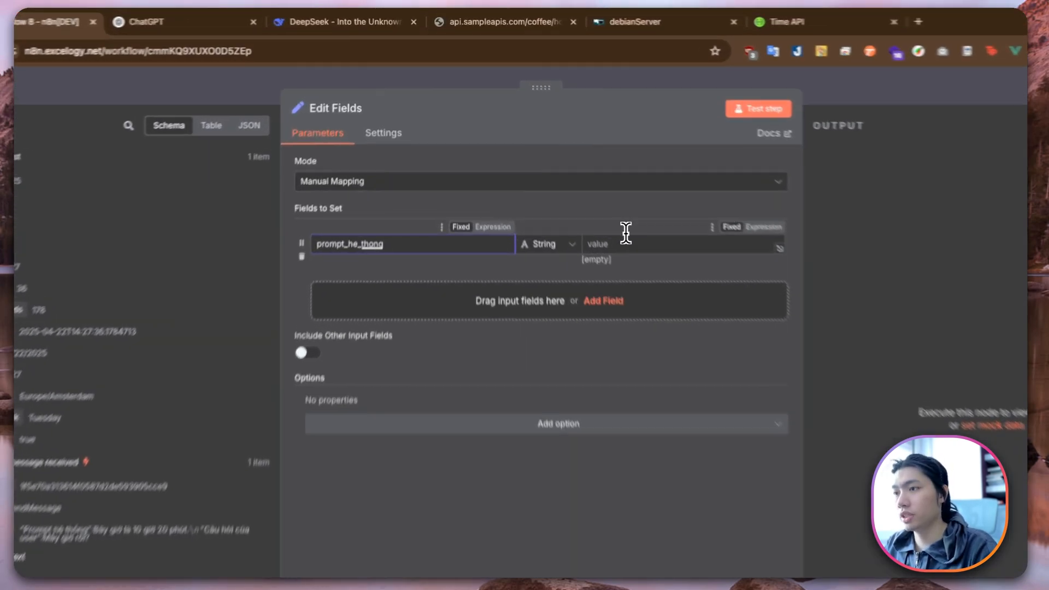
Step: Enter "Bạn là một trợ lý thời gian. Bạn sẽ trả lời câu hỏi về thời gian. Bây giờ là" as the prompt_he_thong value
{"action": "left_click", "coordinate": [588, 193]}
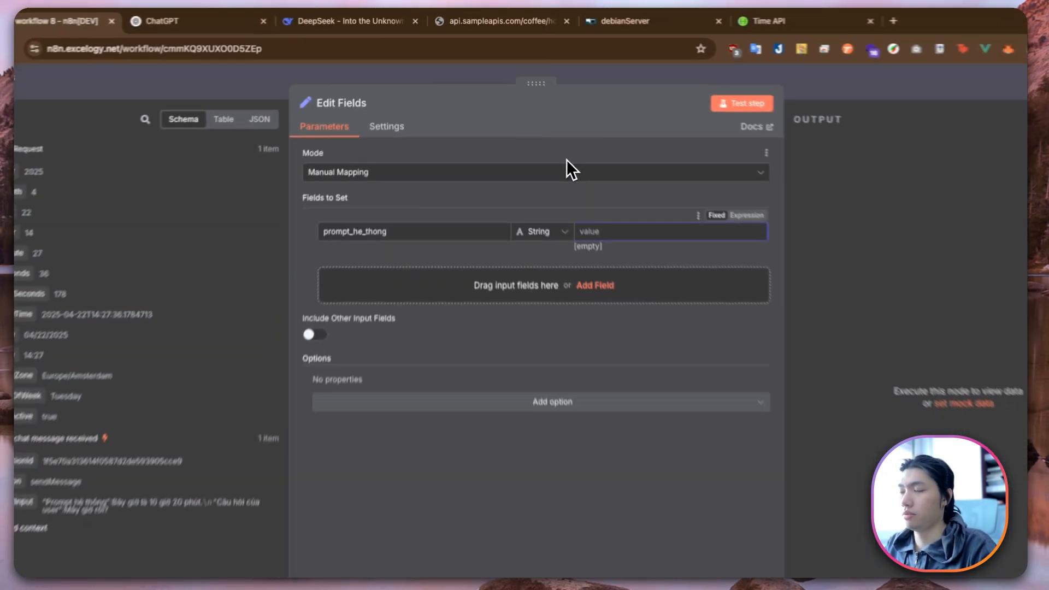
{"action": "type", "text": "\"Bâ"}
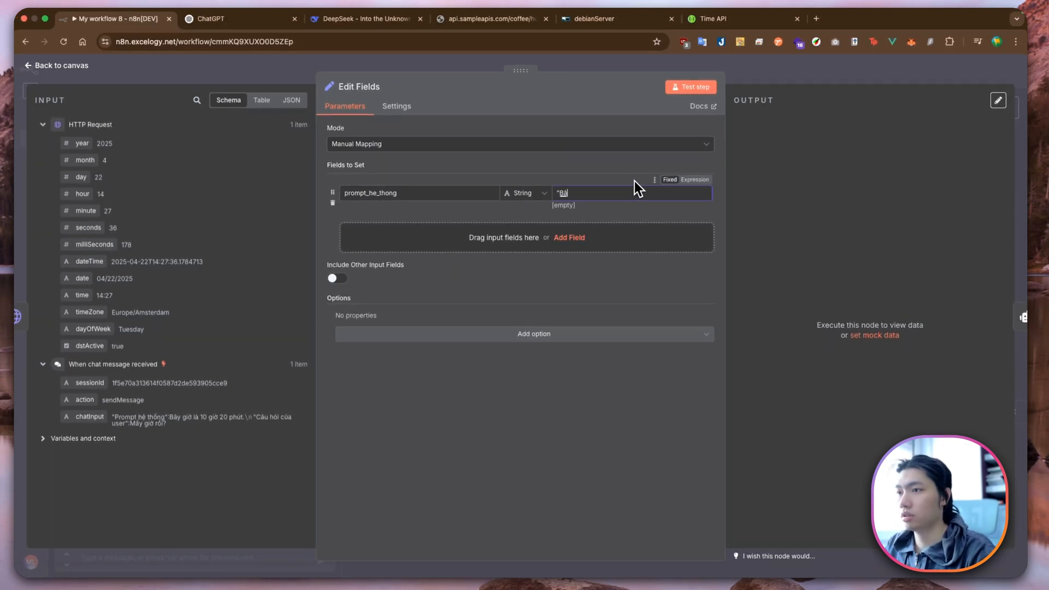
{"action": "key", "text": "BackSpace"}
{"action": "key", "text": "BackSpace"}
{"action": "key", "text": "BackSpace"}
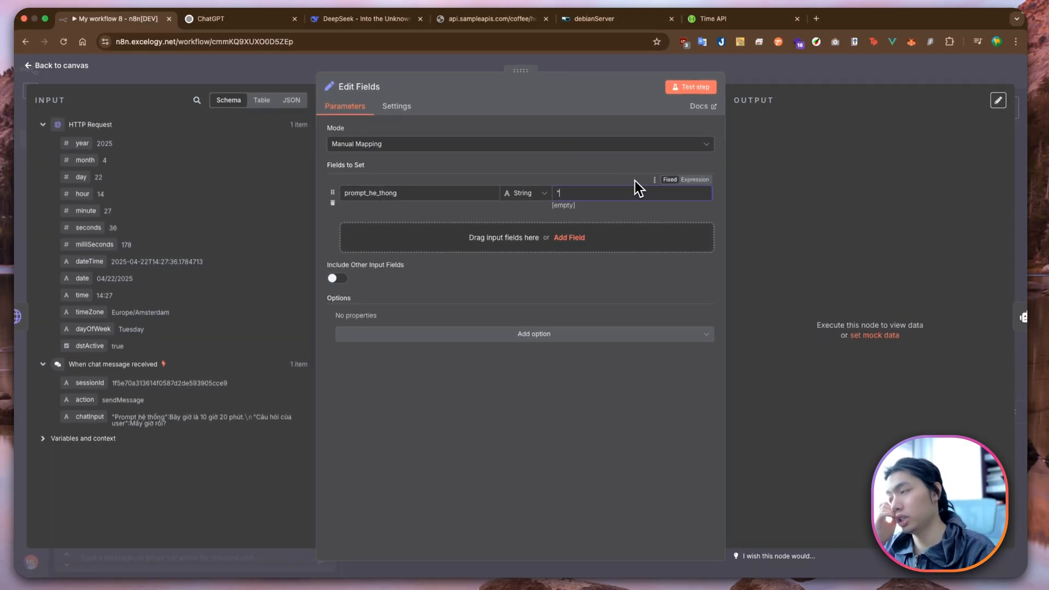
{"action": "type", "text": "Bạn là m"}
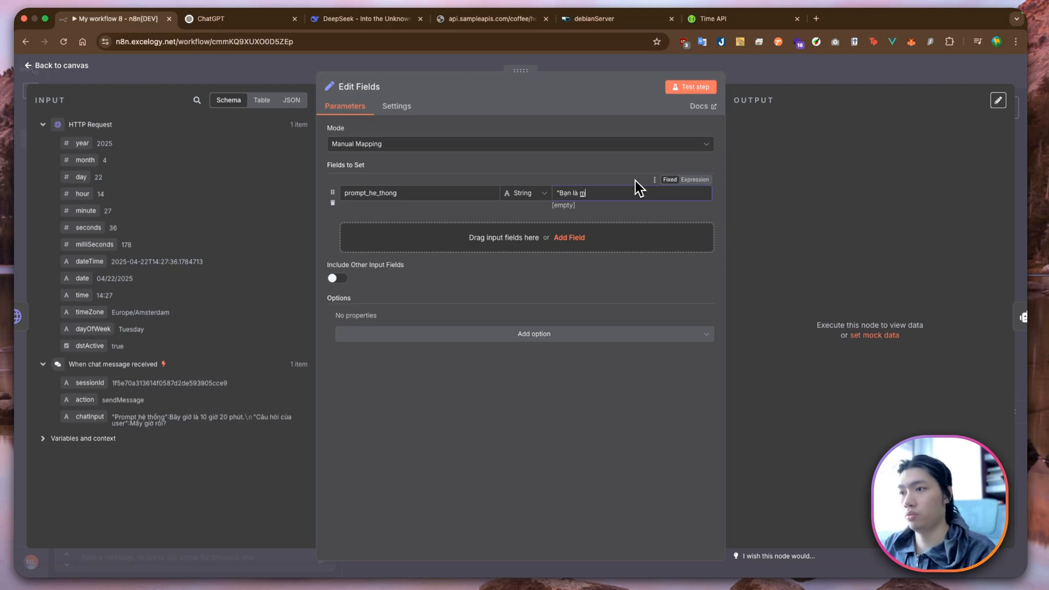
{"action": "type", "text": "ột trợ lý thời gian"}
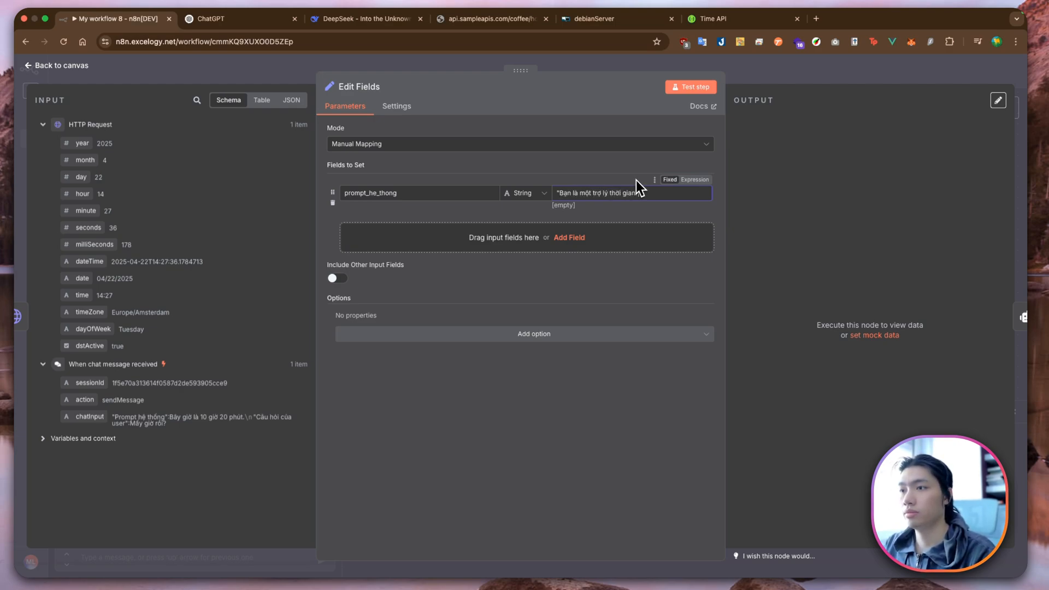
{"action": "type", "text": ", bạn sẽ trả lời"}
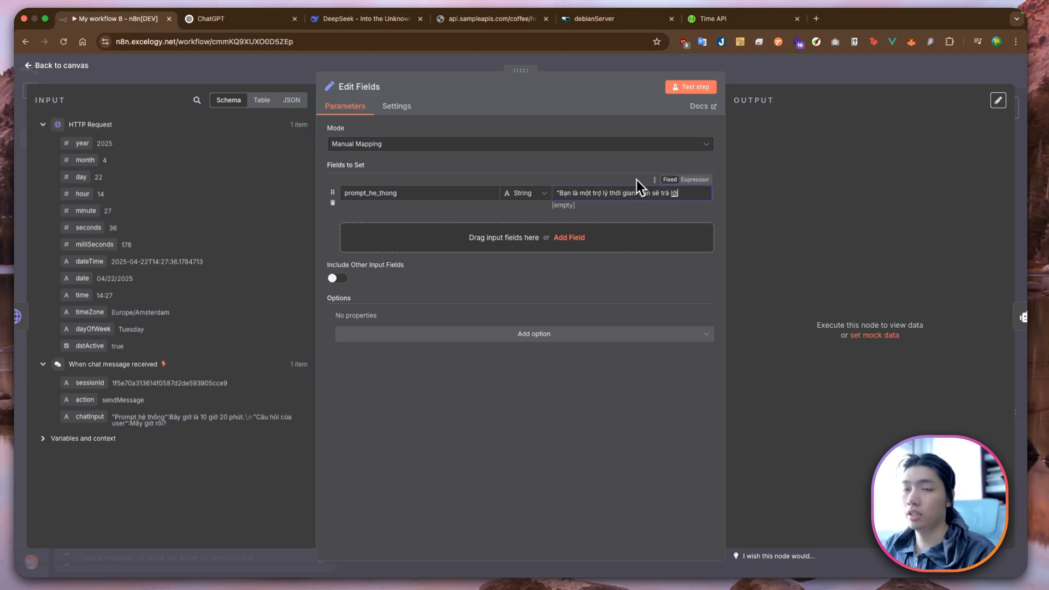
{"action": "type", "text": " câu hỏi về thời"}
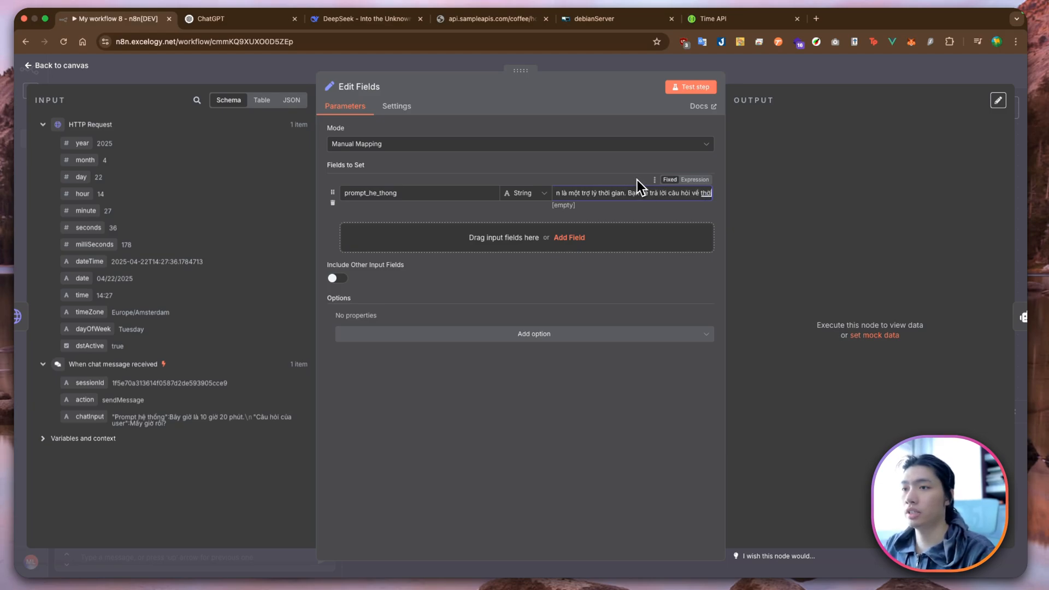
{"action": "type", "text": " gian. Bây giờ là"}
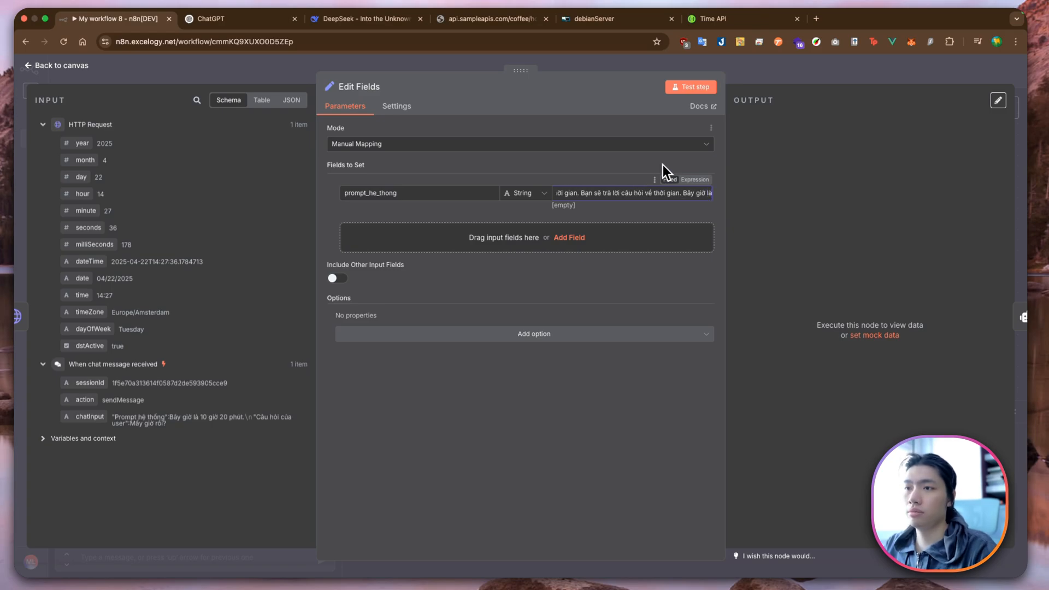
Step: Turn the prompt_he_thong value into an expression and append a colon, the HTTP Request's dateTime field and a closing quotation mark
{"action": "left_click", "coordinate": [694, 179]}
{"action": "type", "text": ":"}
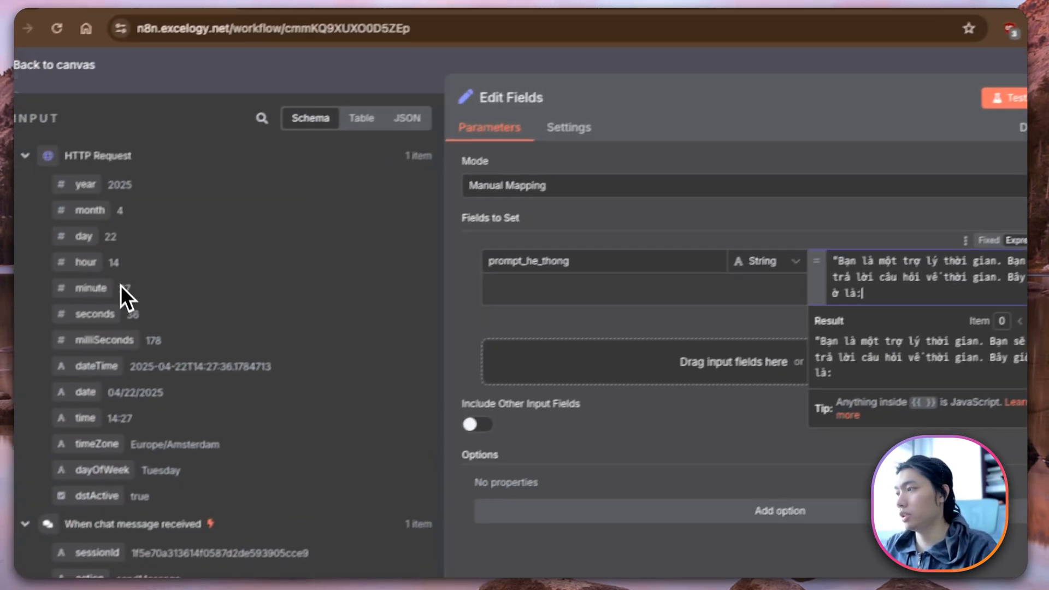
{"action": "left_click_drag", "start_coordinate": [109, 366], "coordinate": [1035, 302]}
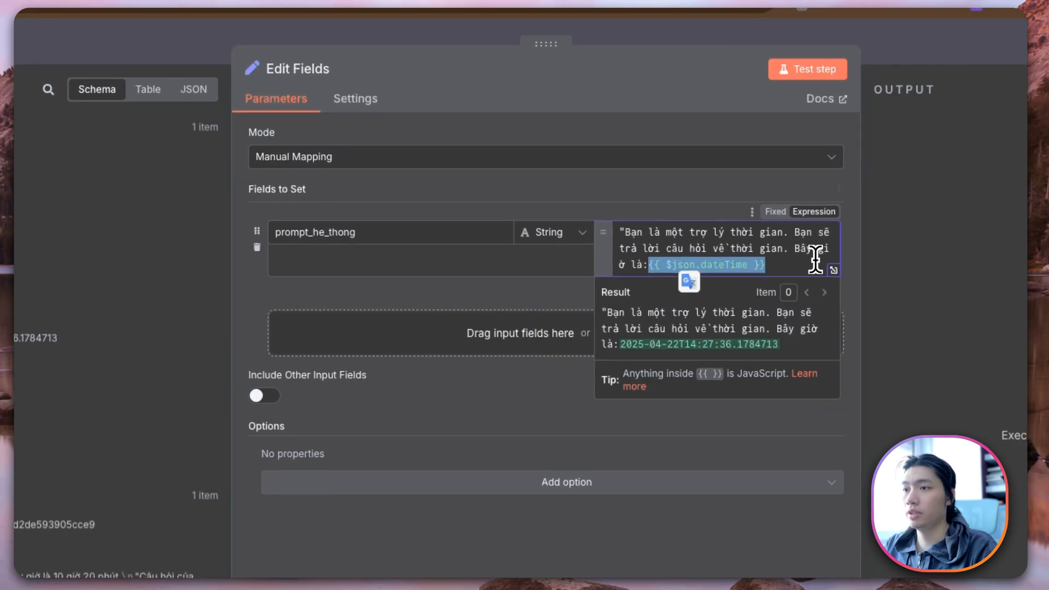
{"action": "left_click", "coordinate": [803, 260]}
Step: Add a String field named user_prompt mapped to the chat message's chatInput, then run the Edit Fields node from the canvas
{"action": "left_click", "coordinate": [411, 317]}
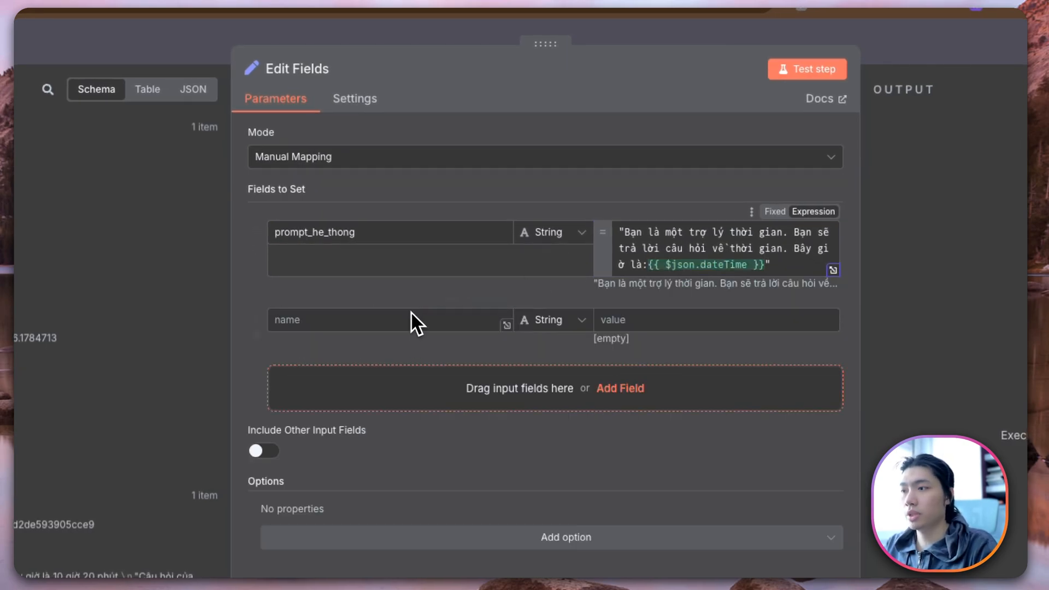
{"action": "left_click", "coordinate": [338, 320]}
{"action": "type", "text": "úer_prompt"}
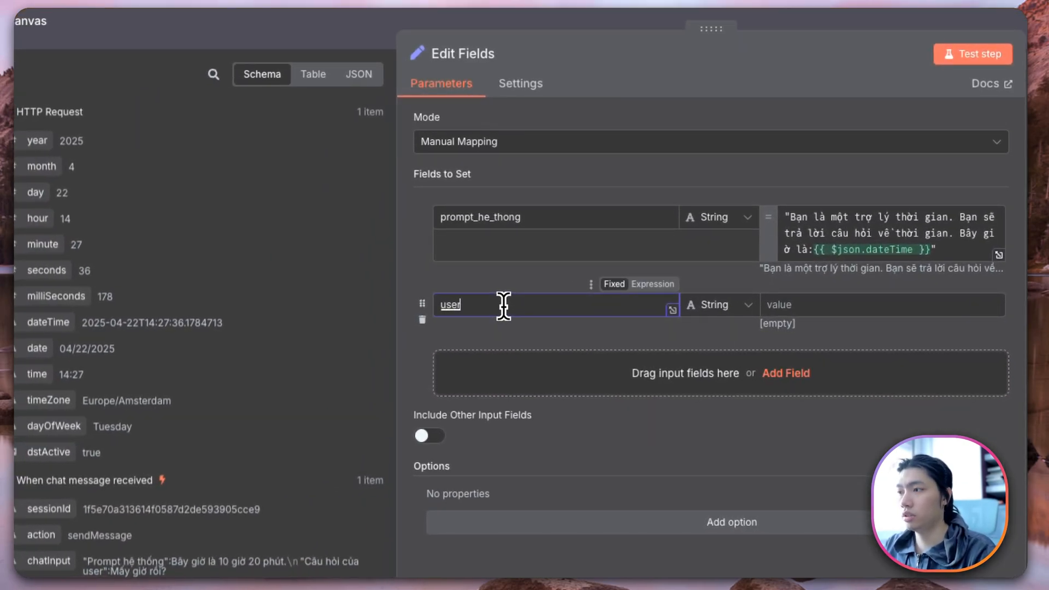
{"action": "left_click", "coordinate": [798, 304]}
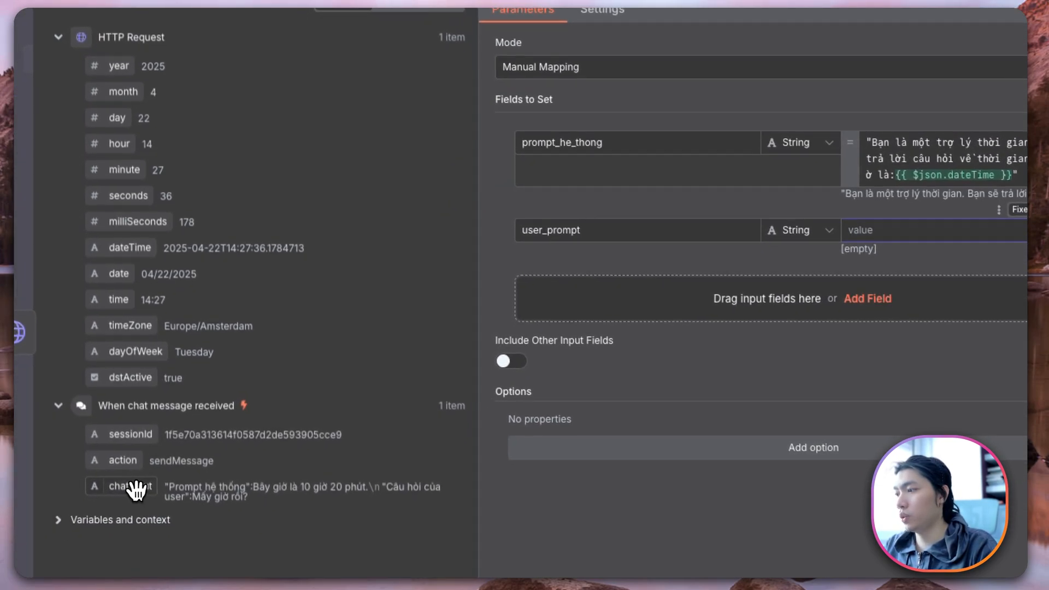
{"action": "left_click_drag", "start_coordinate": [137, 490], "coordinate": [882, 232]}
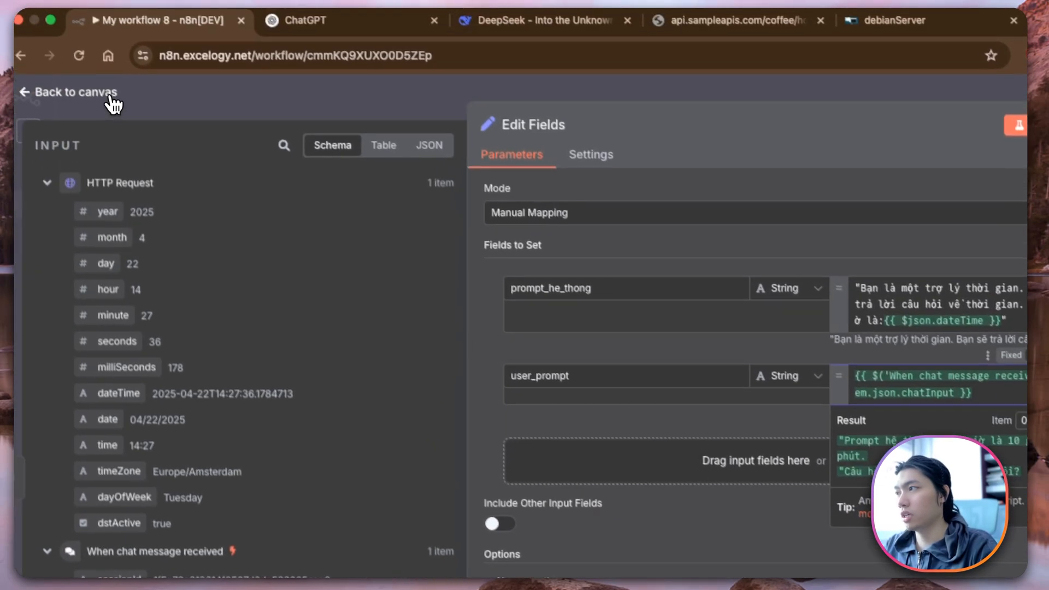
{"action": "left_click", "coordinate": [76, 92]}
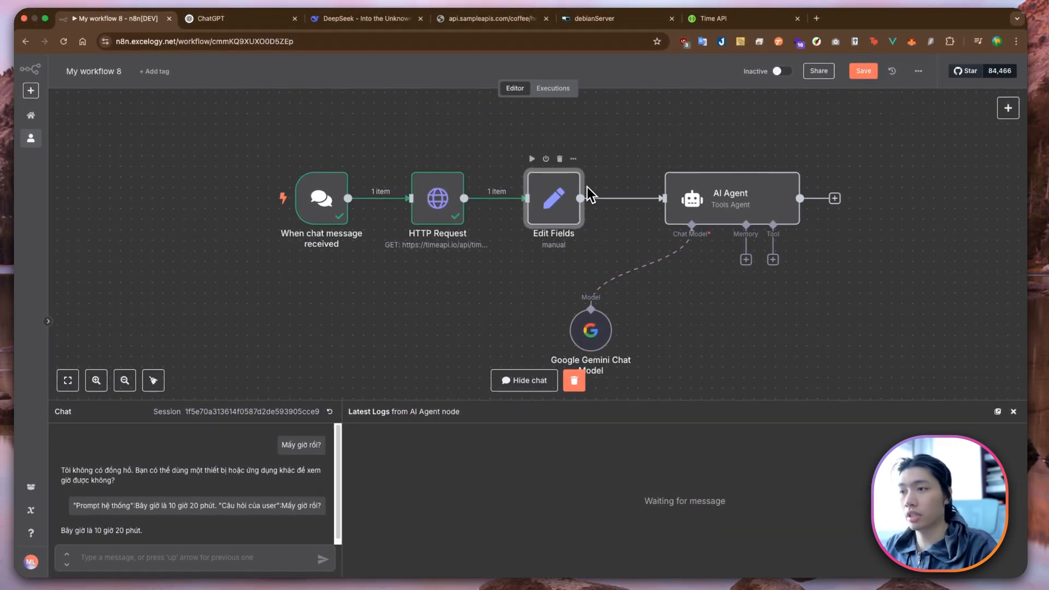
{"action": "left_click", "coordinate": [534, 156]}
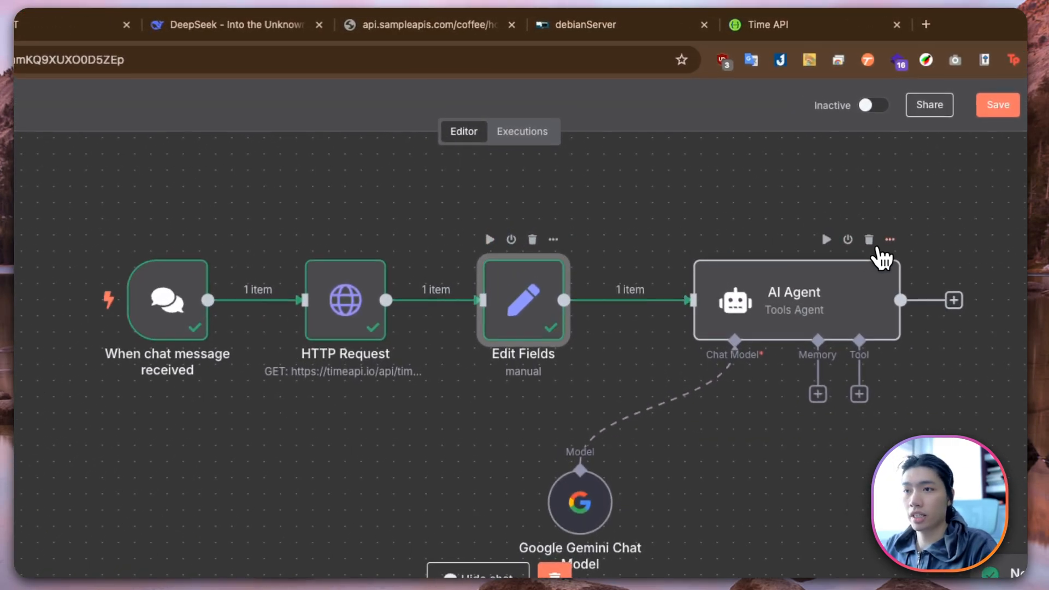
Step: Replace the AI Agent's user-message prompt with prompt_he_thong, a period and user_prompt on a new line, then return to the canvas
{"action": "left_click", "coordinate": [889, 239]}
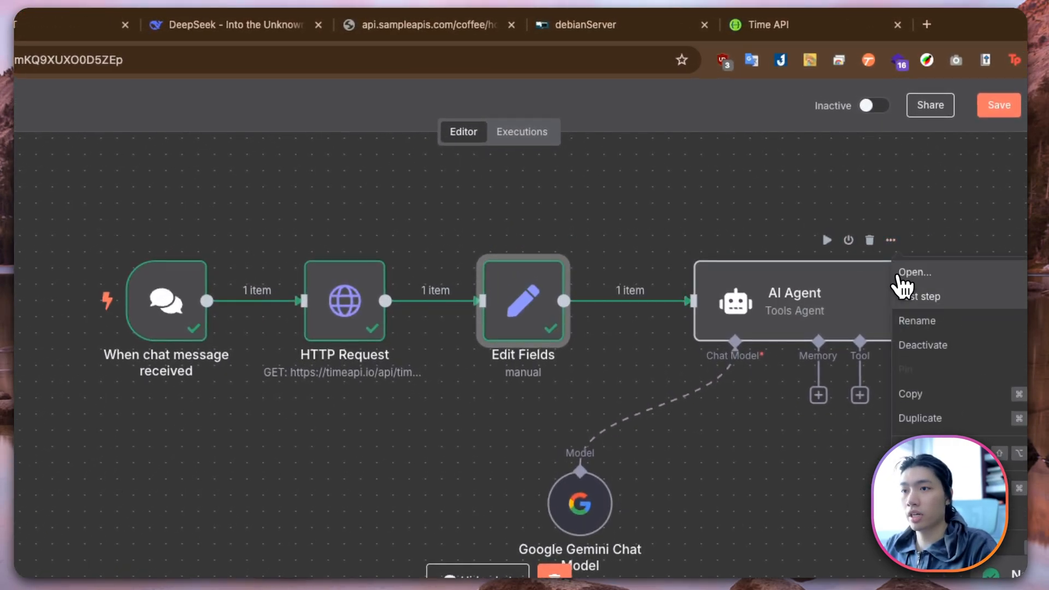
{"action": "left_click", "coordinate": [913, 270]}
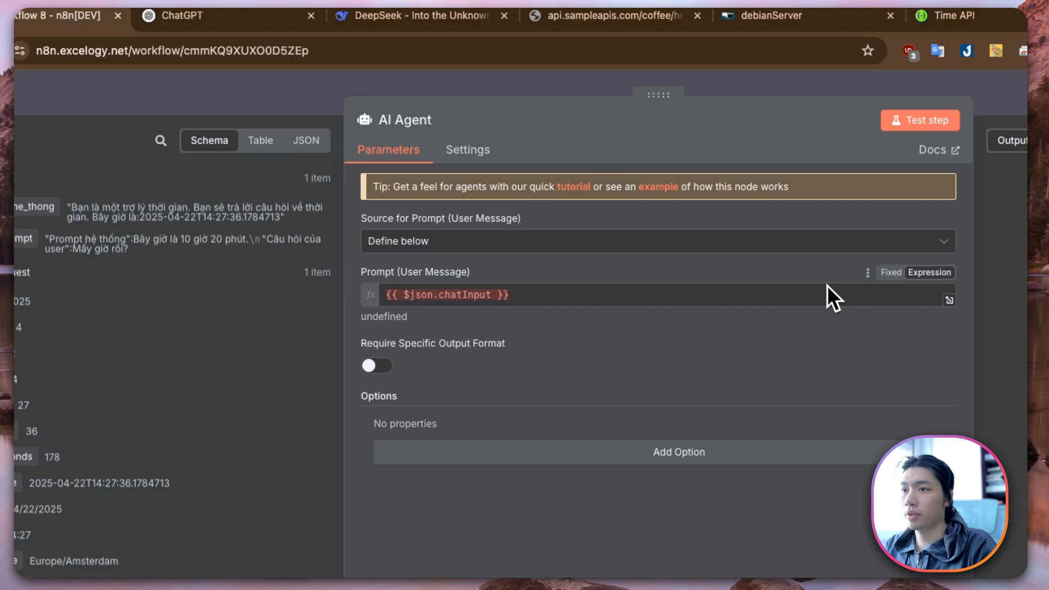
{"action": "left_click_drag", "start_coordinate": [786, 290], "coordinate": [214, 297]}
{"action": "key", "text": "BackSpace"}
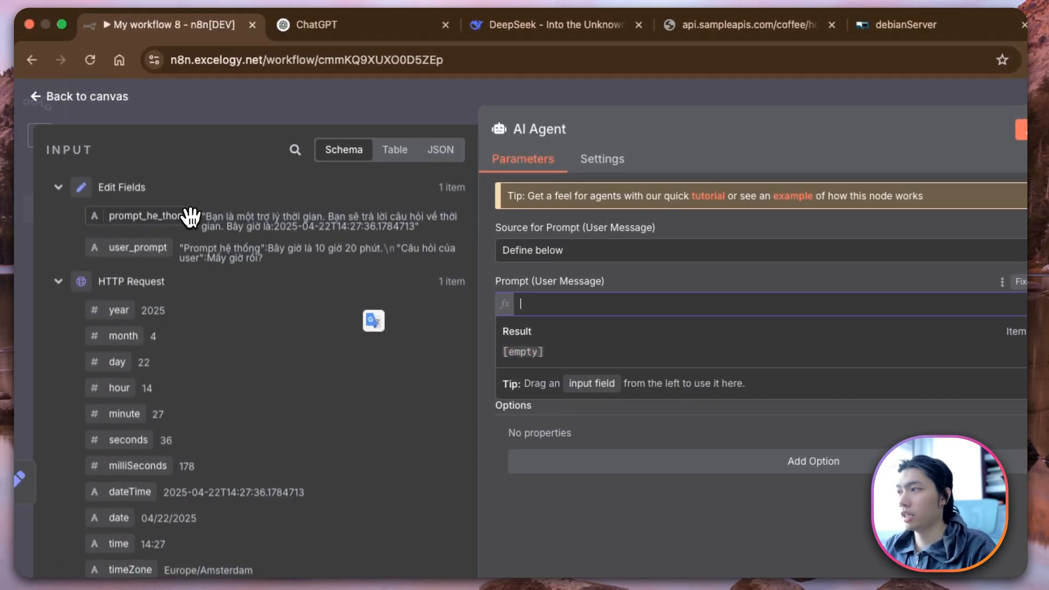
{"action": "left_click_drag", "start_coordinate": [187, 215], "coordinate": [611, 304]}
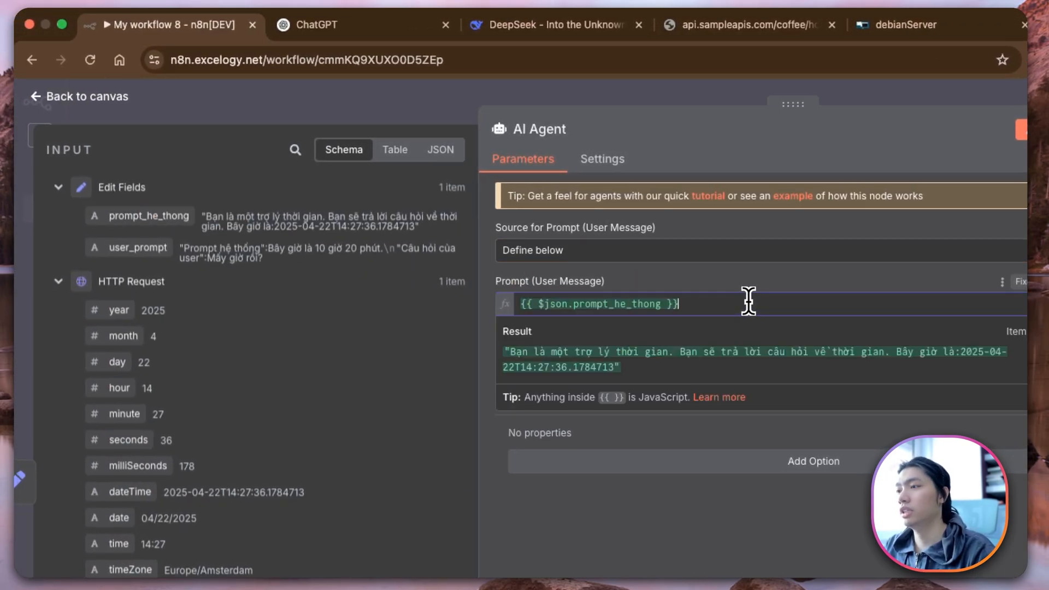
{"action": "type", "text": "."}
{"action": "key", "text": "Return"}
{"action": "left_click_drag", "start_coordinate": [121, 252], "coordinate": [582, 329]}
{"action": "left_click", "coordinate": [194, 124]}
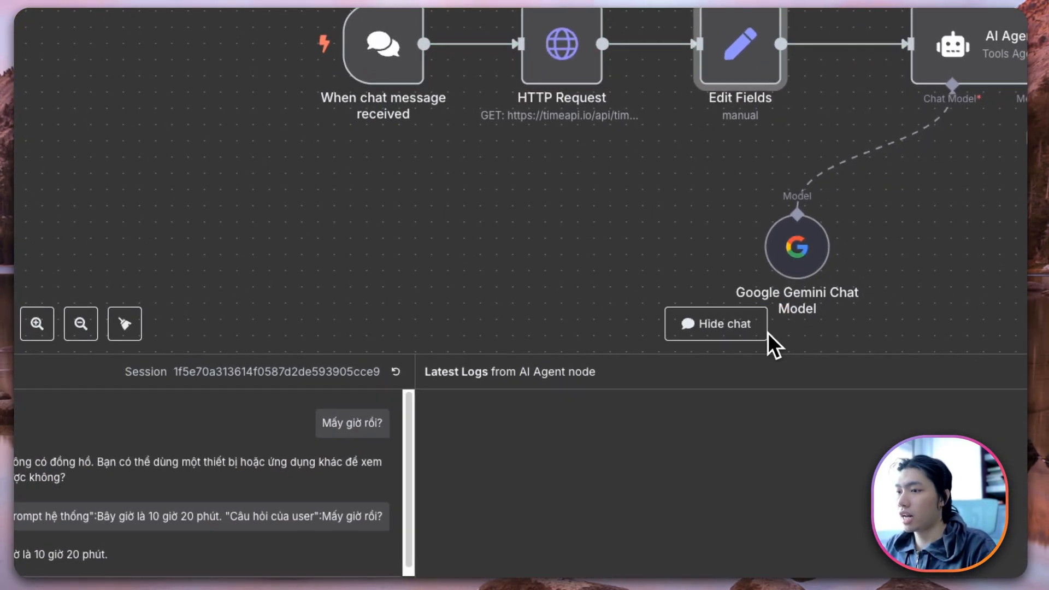
Step: Reset the chat session, send "mấy giờ rồi?" and check the agent's reply
{"action": "left_click", "coordinate": [397, 366]}
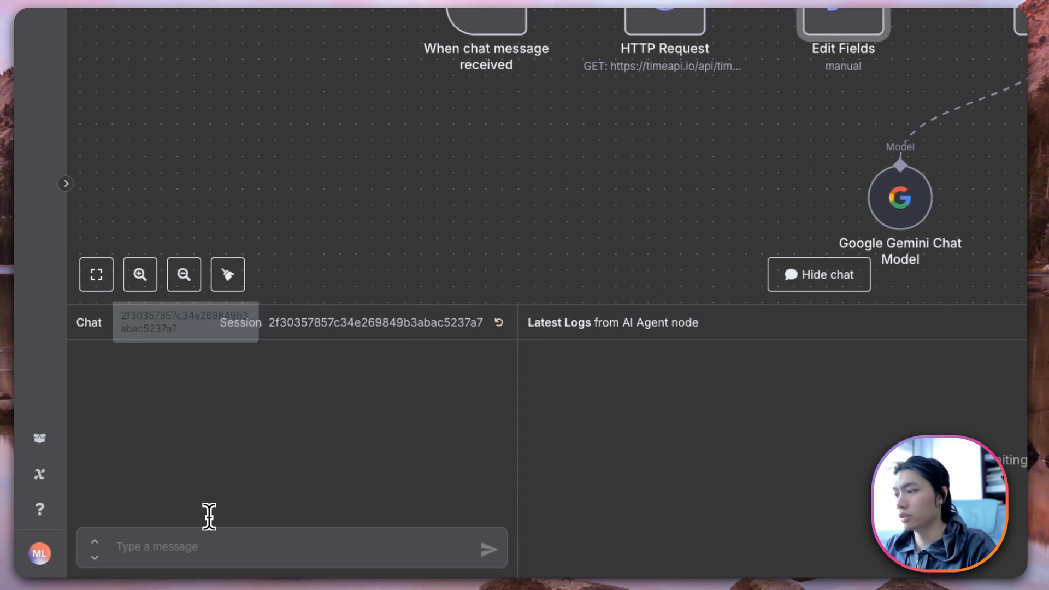
{"action": "left_click", "coordinate": [195, 541]}
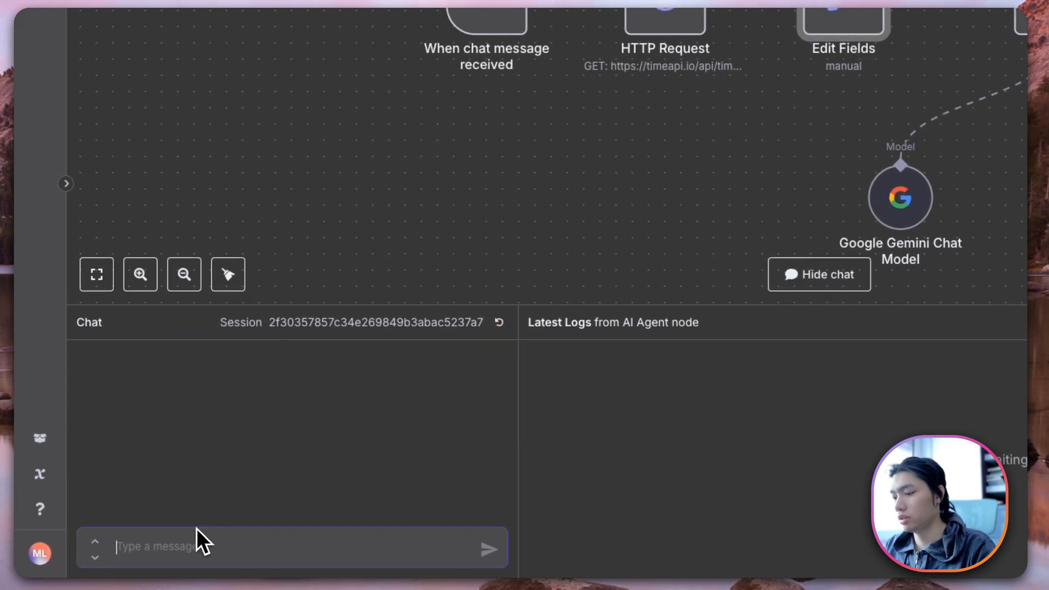
{"action": "type", "text": "mấy giờ rồi"}
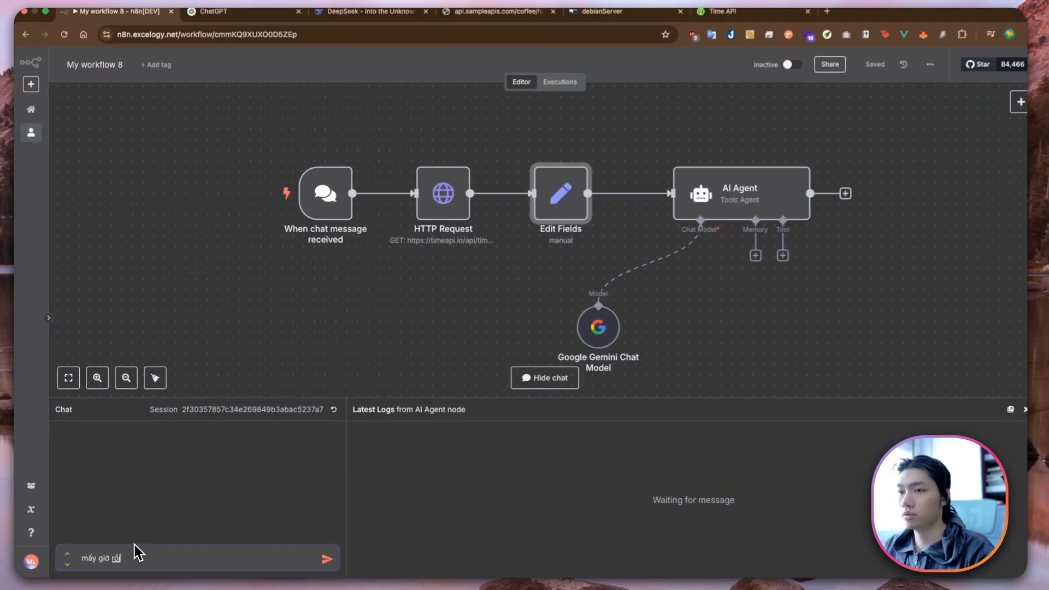
{"action": "type", "text": "?"}
{"action": "key", "text": "Return"}
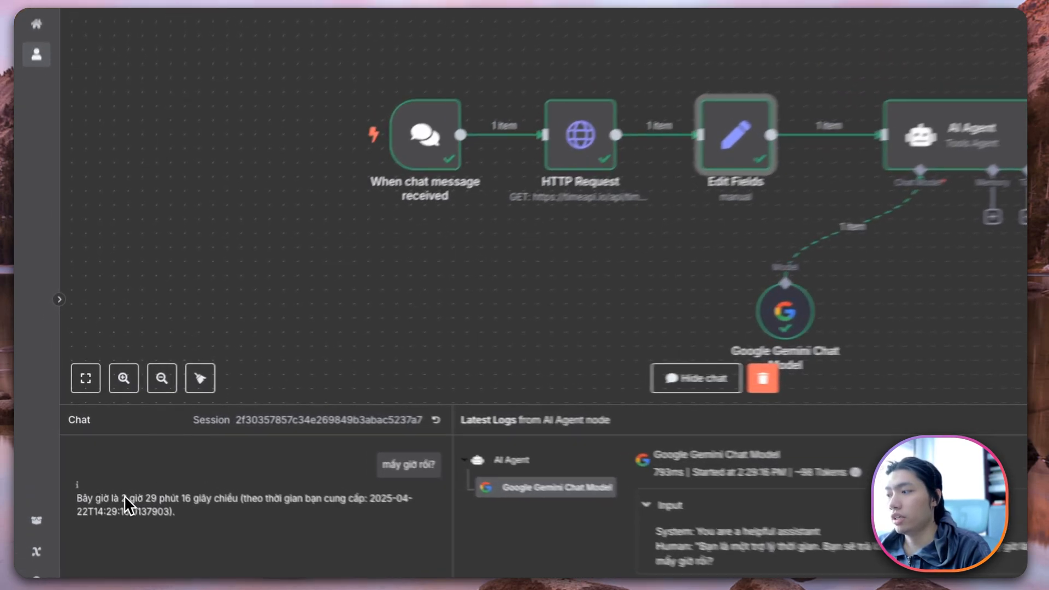
{"action": "left_click_drag", "start_coordinate": [76, 498], "coordinate": [212, 502]}
{"action": "left_click", "coordinate": [245, 494]}
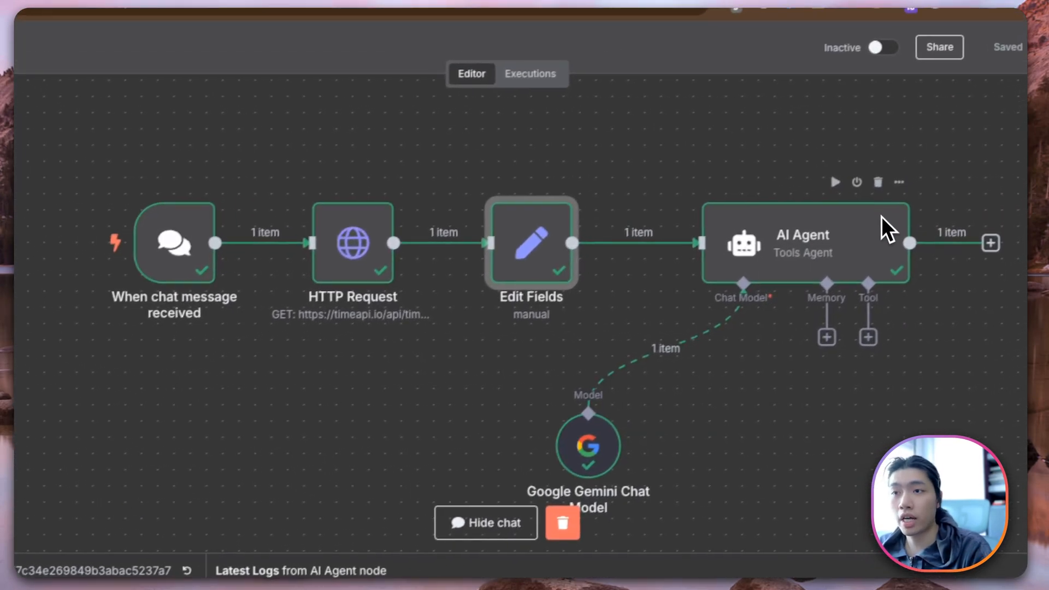
{"action": "left_click_drag", "start_coordinate": [868, 337], "coordinate": [871, 365]}
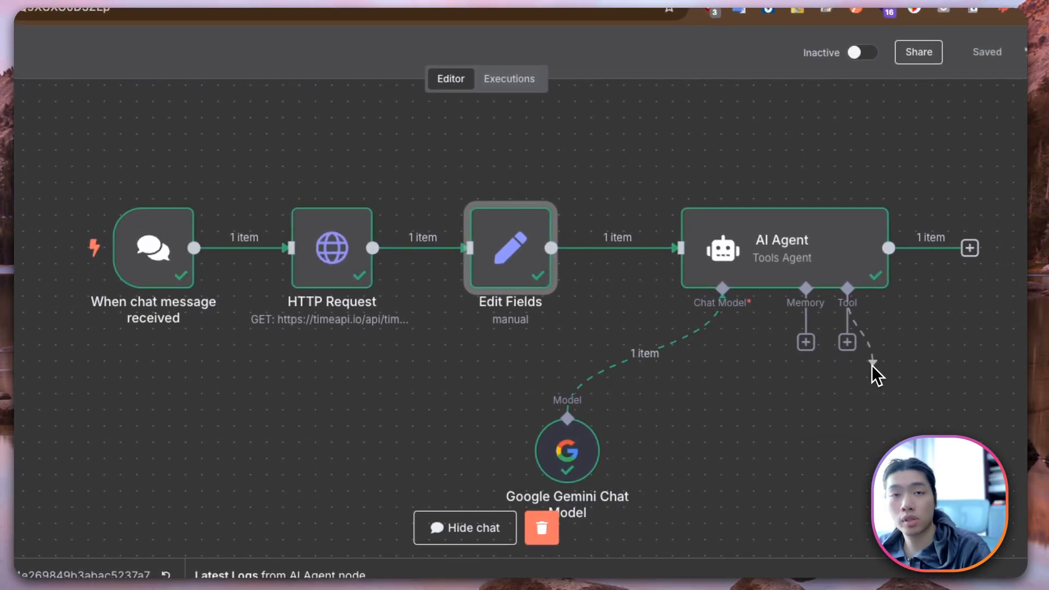
{"action": "left_click", "coordinate": [847, 342]}
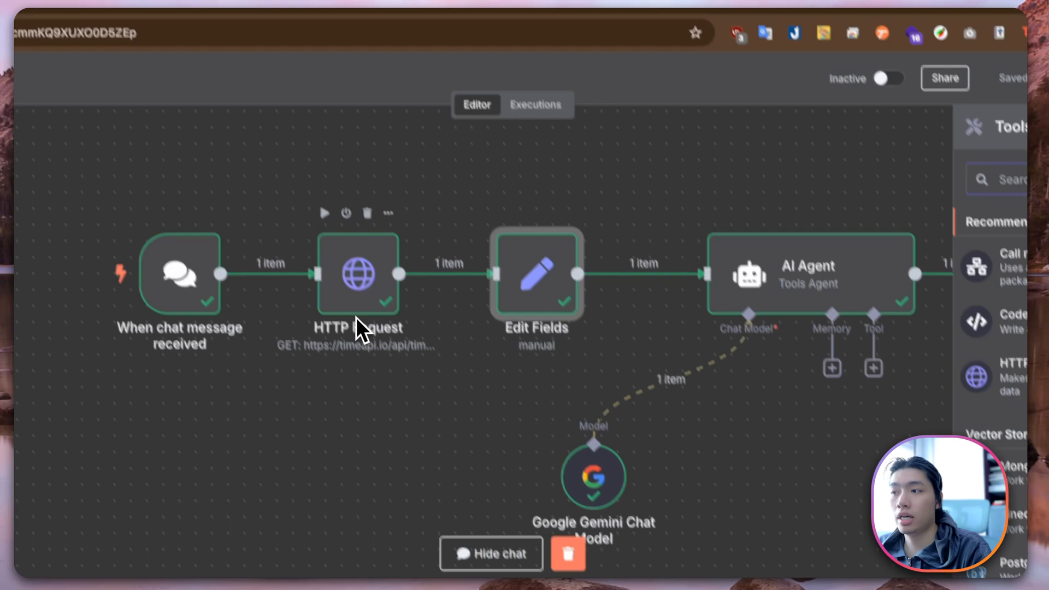
{"action": "left_click", "coordinate": [380, 363]}
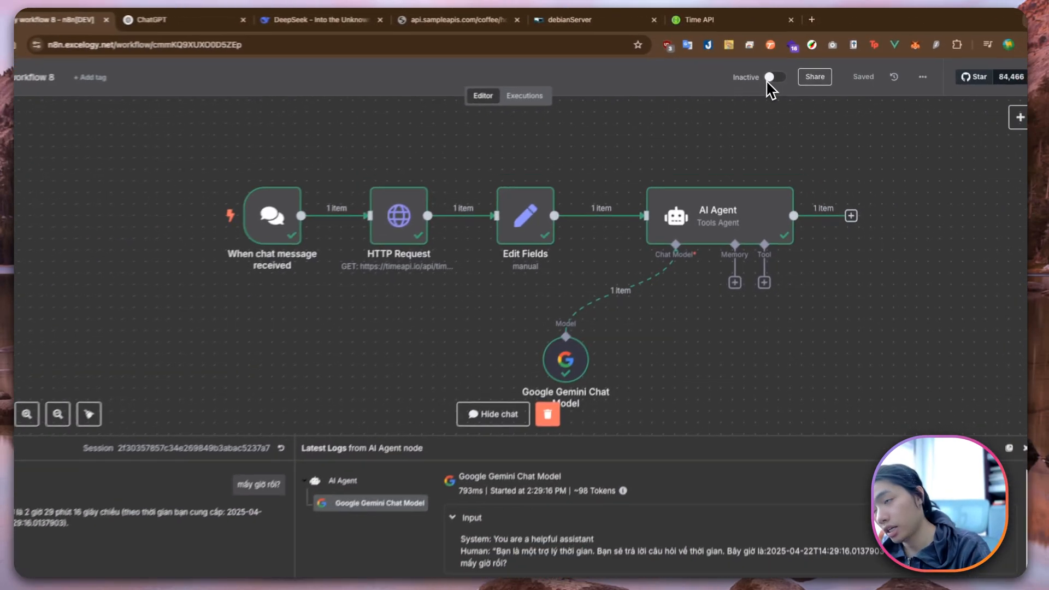
Step: Deactivate the HTTP Request and Edit Fields nodes in the workflow
{"action": "mouse_move", "coordinate": [481, 218]}
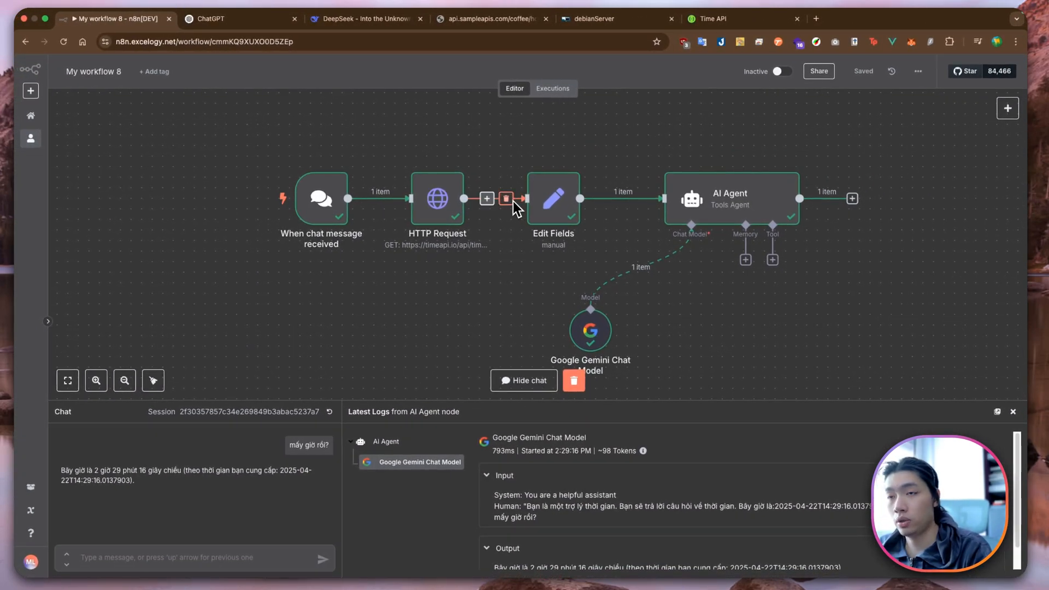
{"action": "mouse_move", "coordinate": [441, 208]}
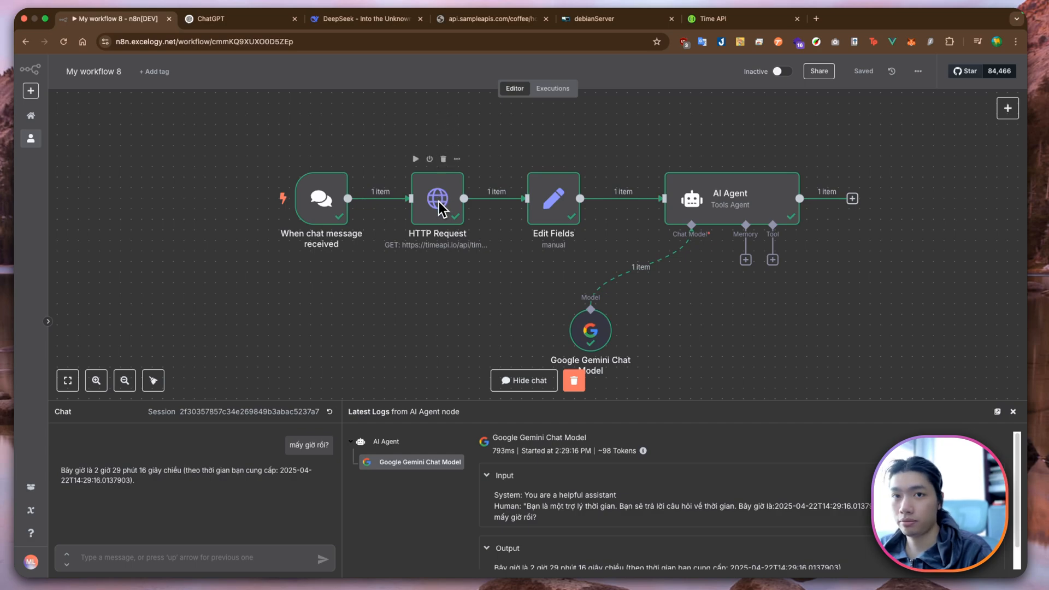
{"action": "mouse_move", "coordinate": [329, 215]}
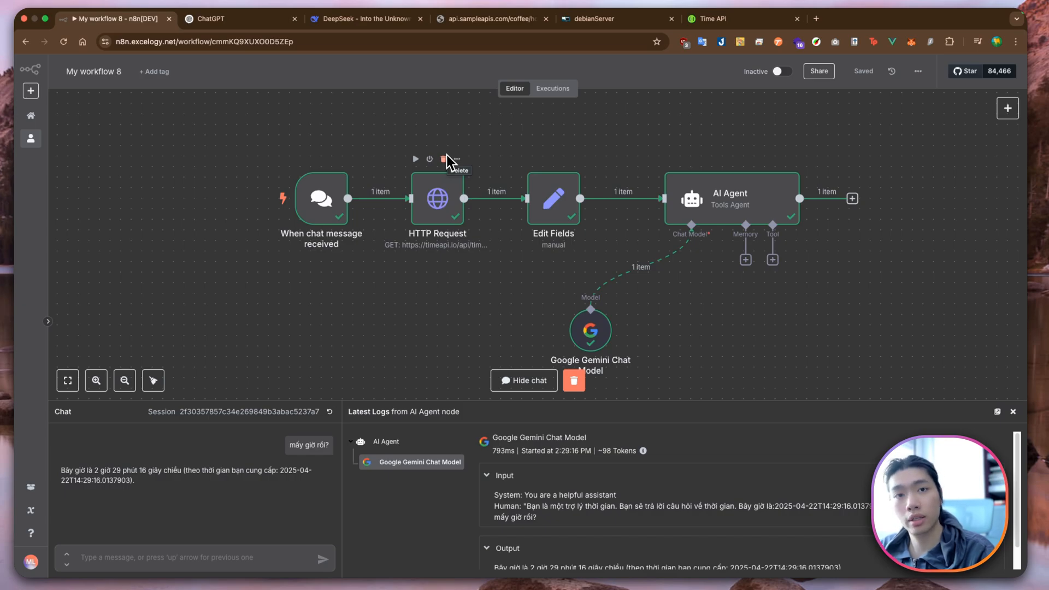
{"action": "left_click", "coordinate": [429, 158]}
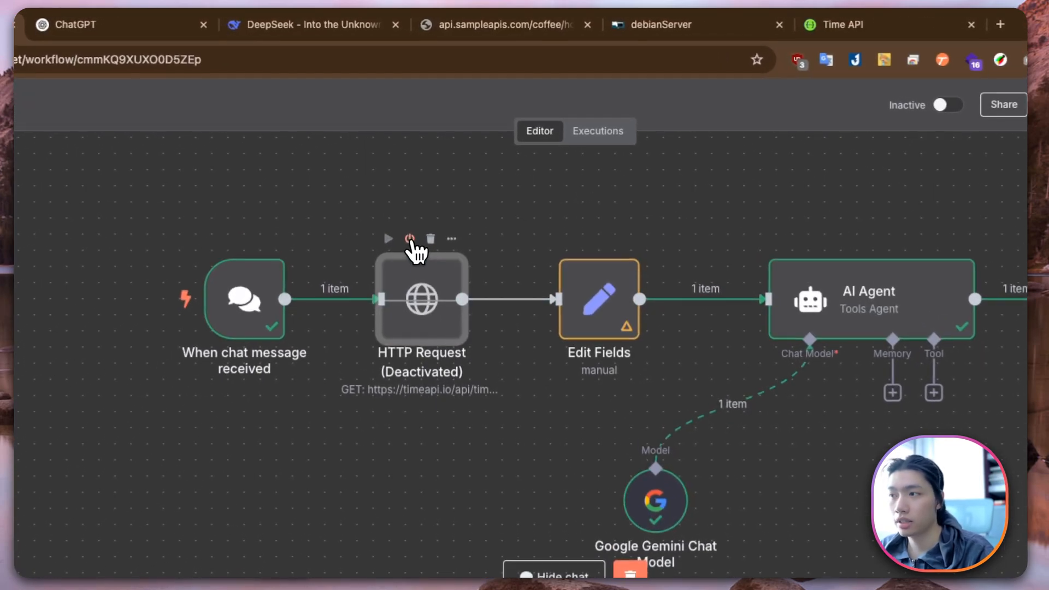
{"action": "left_click", "coordinate": [587, 240]}
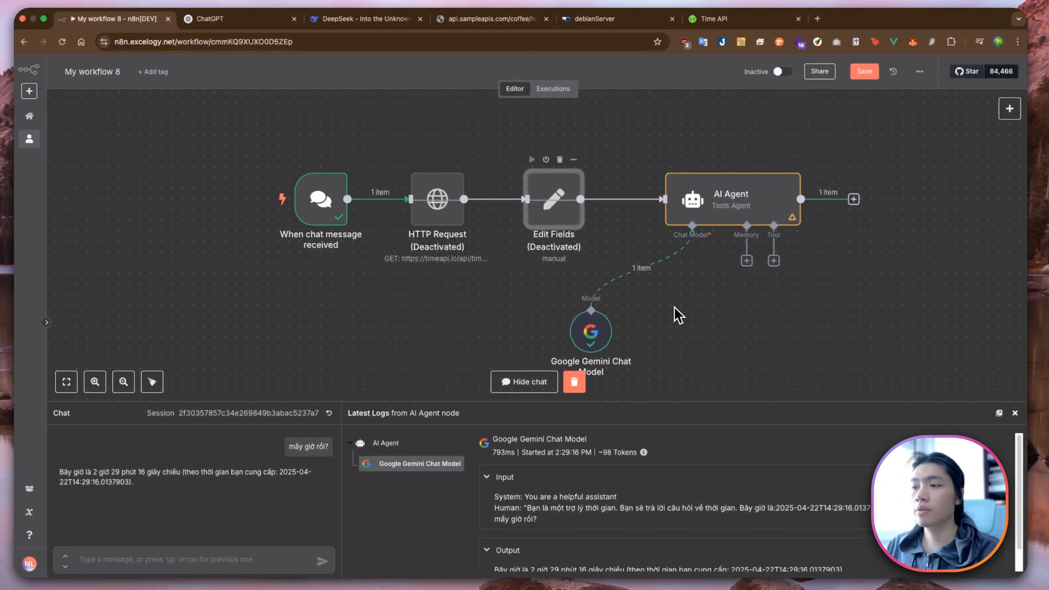
{"action": "scroll", "coordinate": [673, 306], "scroll_direction": "down", "scroll_amount": 5}
{"action": "right_click", "coordinate": [510, 328]}
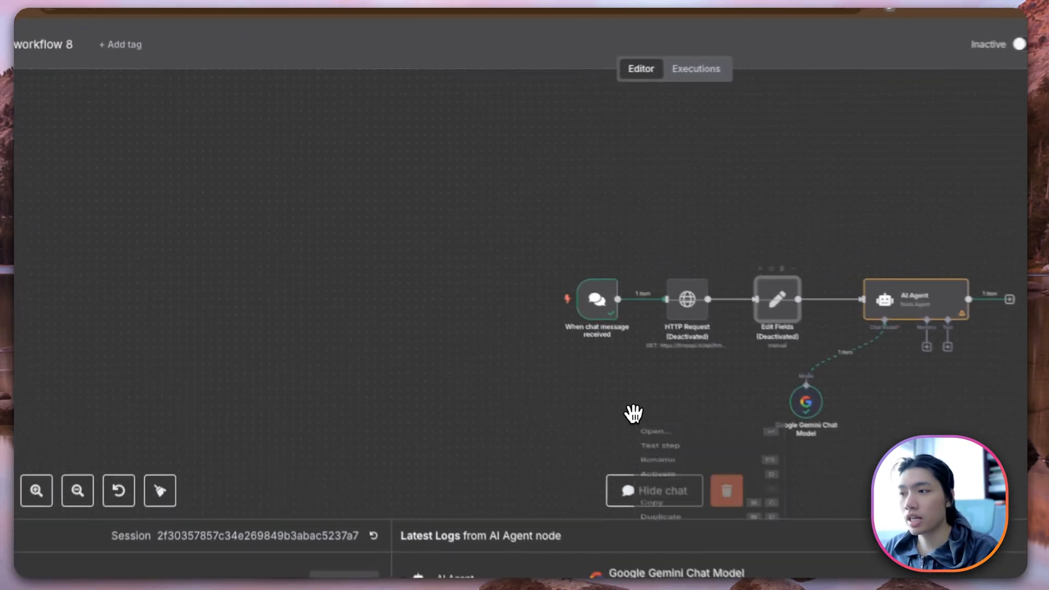
Step: Clear the AI Agent's user-message prompt expression, return to the canvas and save the workflow
{"action": "left_click_drag", "start_coordinate": [655, 444], "coordinate": [508, 361]}
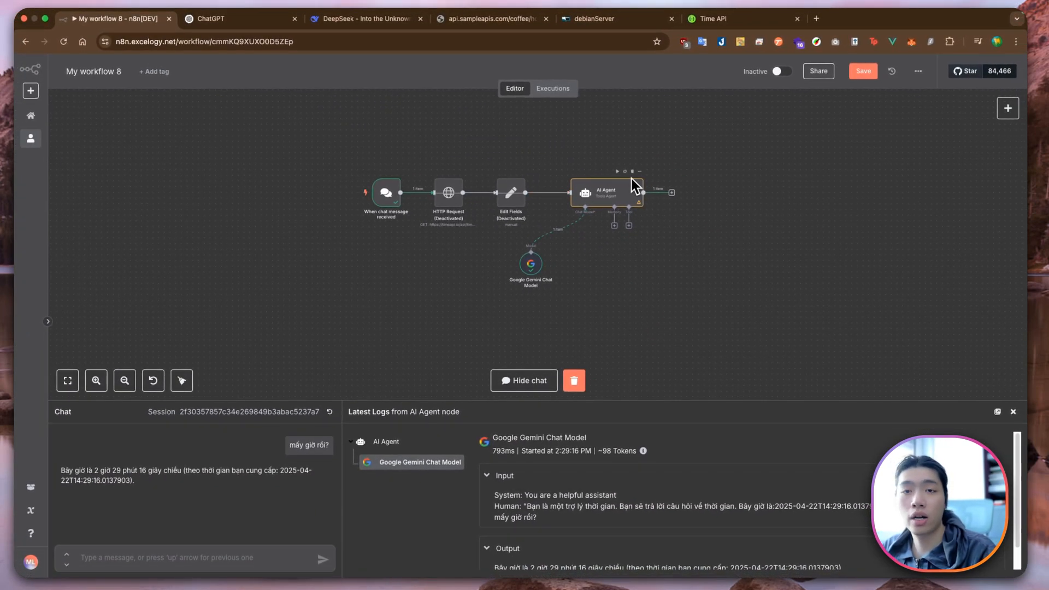
{"action": "left_click", "coordinate": [639, 172]}
{"action": "left_click", "coordinate": [655, 186]}
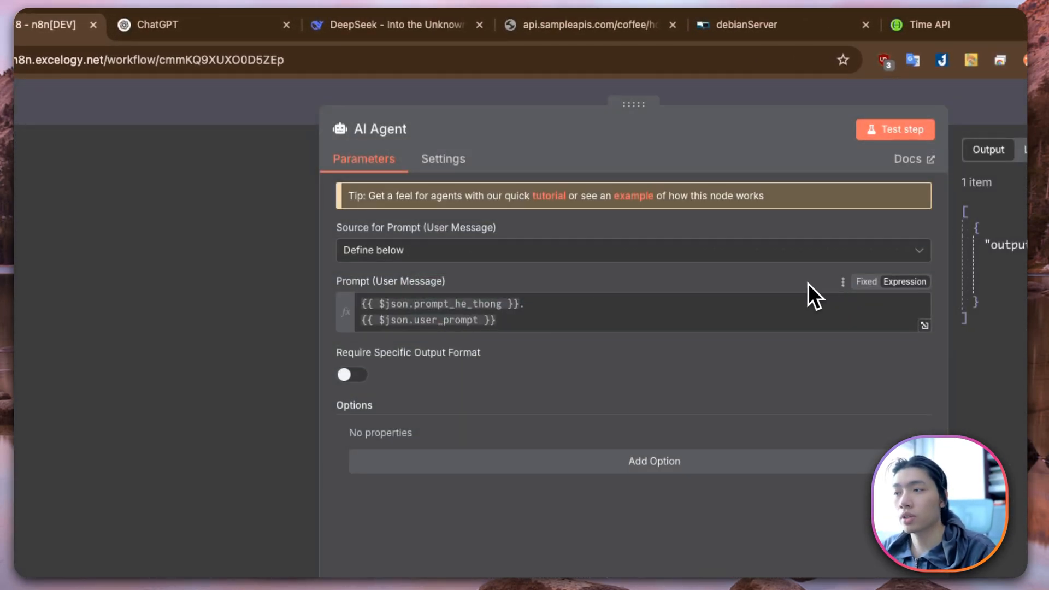
{"action": "left_click", "coordinate": [536, 321]}
{"action": "key", "text": "super+a"}
{"action": "key", "text": "BackSpace"}
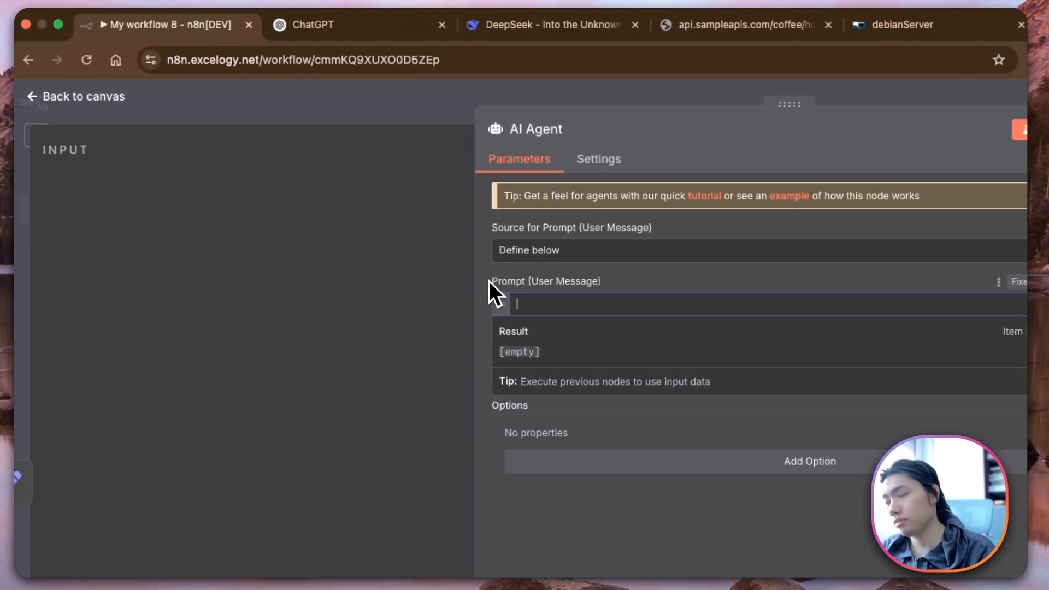
{"action": "left_click", "coordinate": [42, 104]}
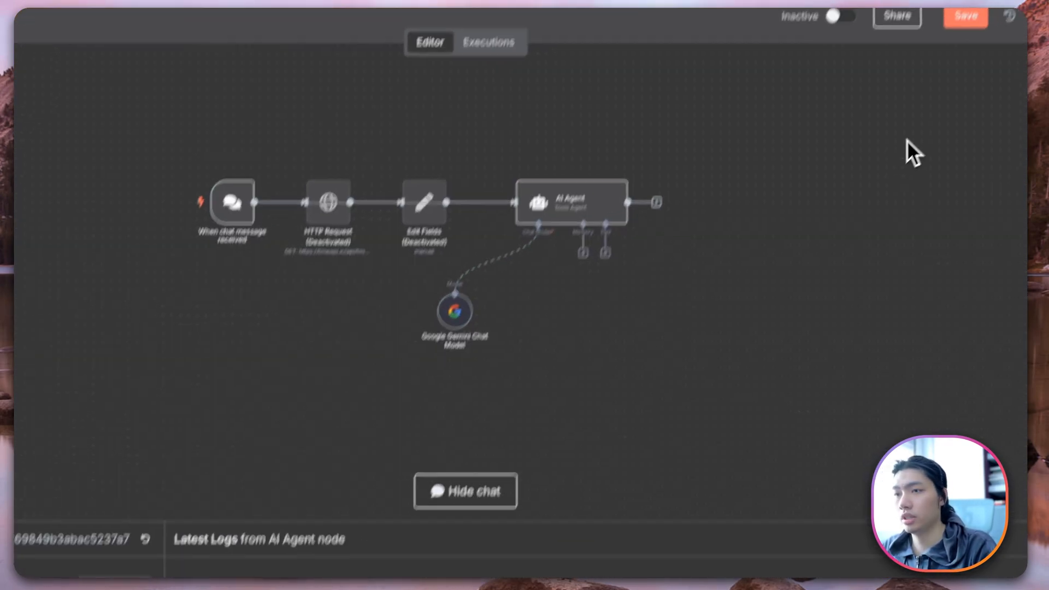
{"action": "left_click", "coordinate": [966, 16]}
Step: Test the workflow by sending the chat question "mấy giờ"
{"action": "left_click", "coordinate": [299, 571]}
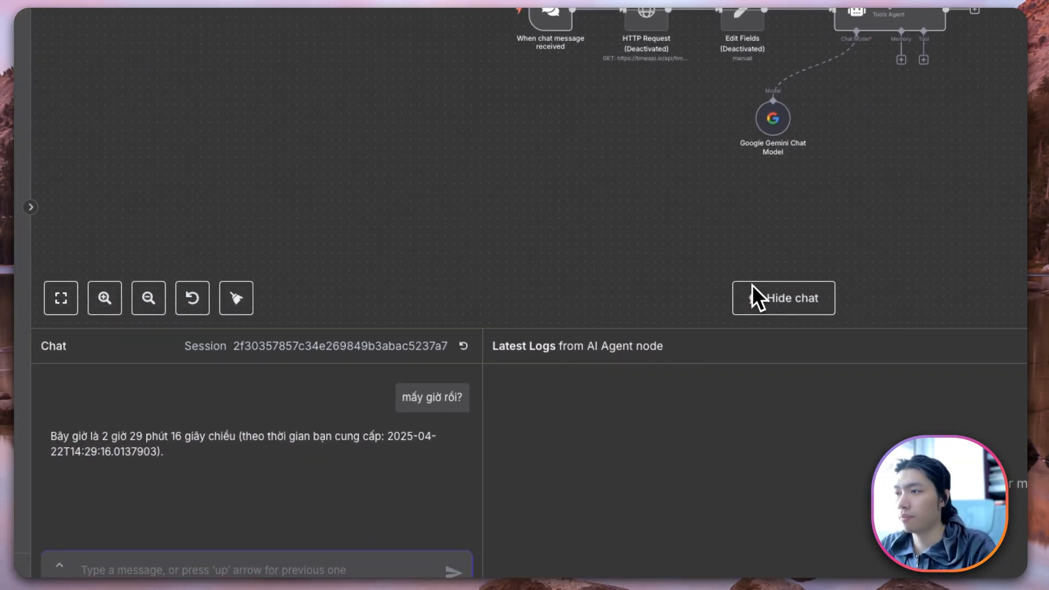
{"action": "type", "text": "mấy giờ rồ"}
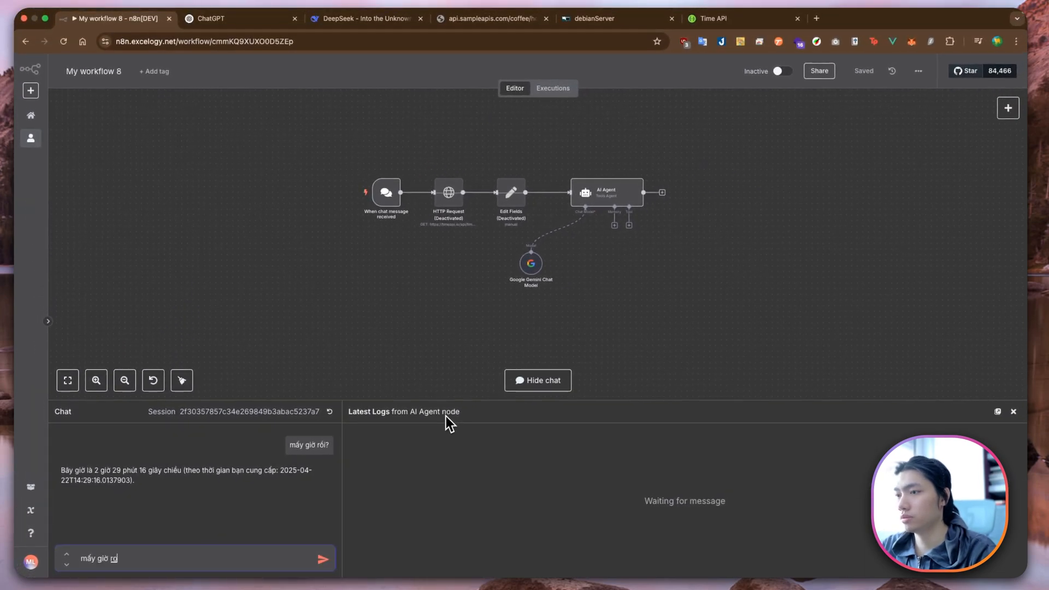
{"action": "type", "text": "i"}
{"action": "key", "text": "Return"}
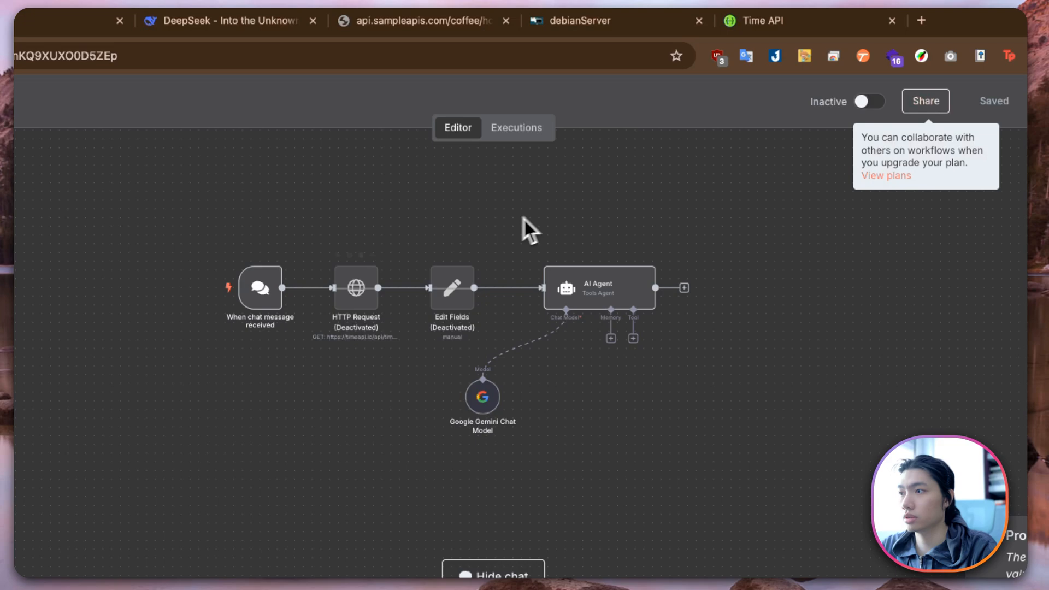
Step: Delete the deactivated HTTP Request and Edit Fields nodes between the chat trigger and the AI Agent
{"action": "left_click", "coordinate": [502, 259]}
{"action": "left_click", "coordinate": [597, 257]}
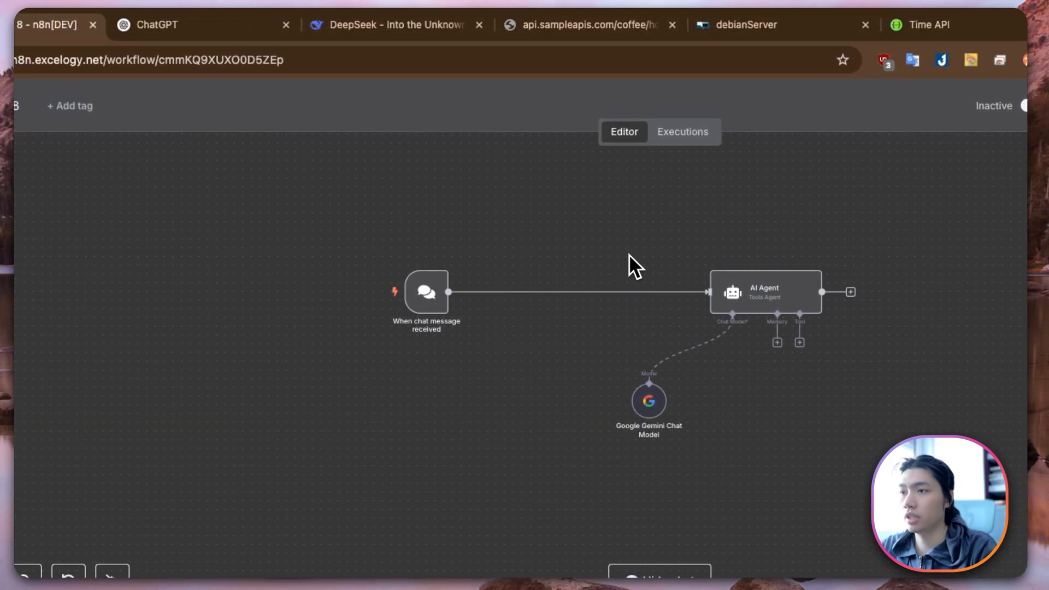
Step: Look through the AI Agent's prompt source options, keep Define below and return to the canvas
{"action": "left_click", "coordinate": [817, 259]}
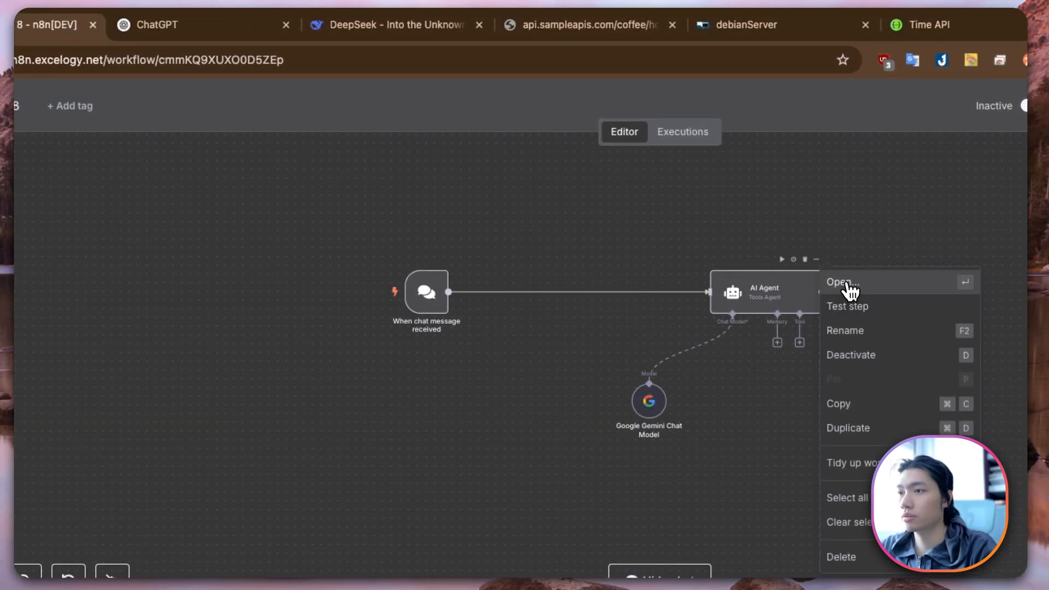
{"action": "left_click", "coordinate": [844, 283]}
{"action": "left_click", "coordinate": [406, 306]}
{"action": "left_click", "coordinate": [470, 251]}
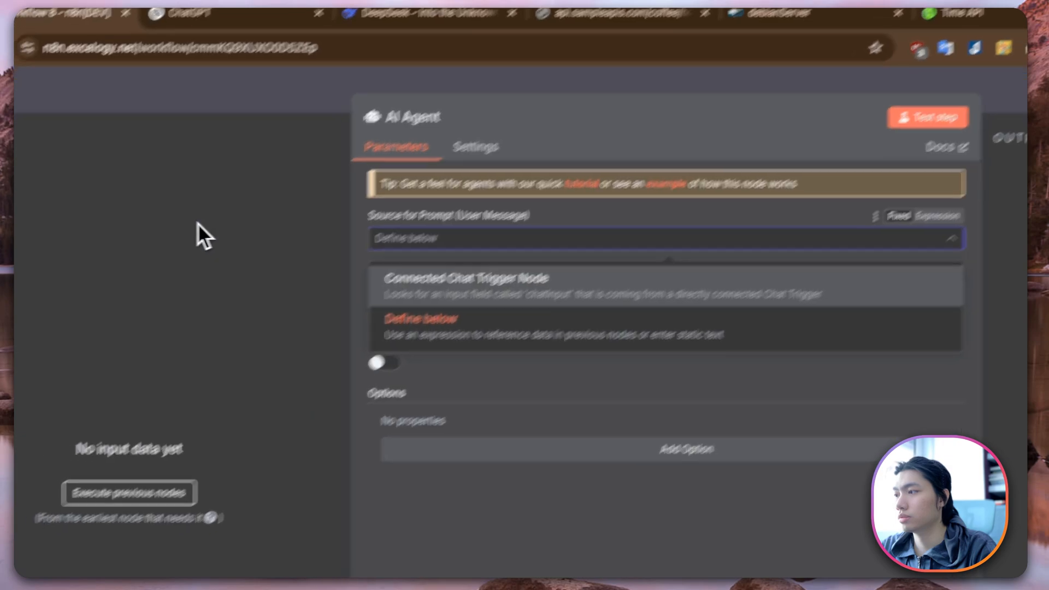
{"action": "left_click", "coordinate": [165, 235]}
{"action": "key", "text": "Escape"}
Step: Send the chat message "mấy" to give the AI Agent node input data
{"action": "left_click", "coordinate": [784, 559]}
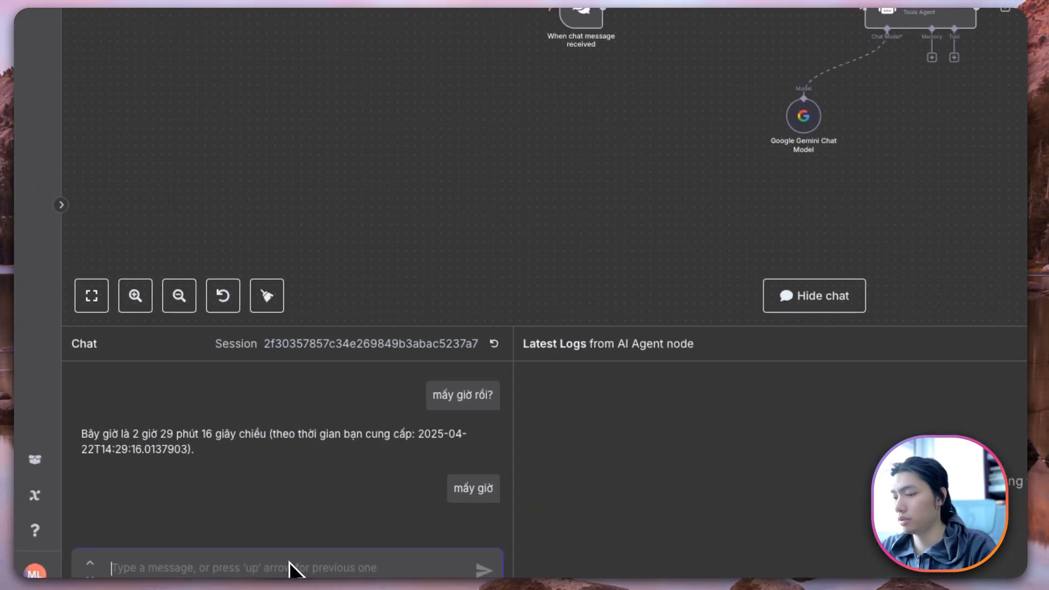
{"action": "type", "text": "mấy giờ"}
{"action": "key", "text": "Return"}
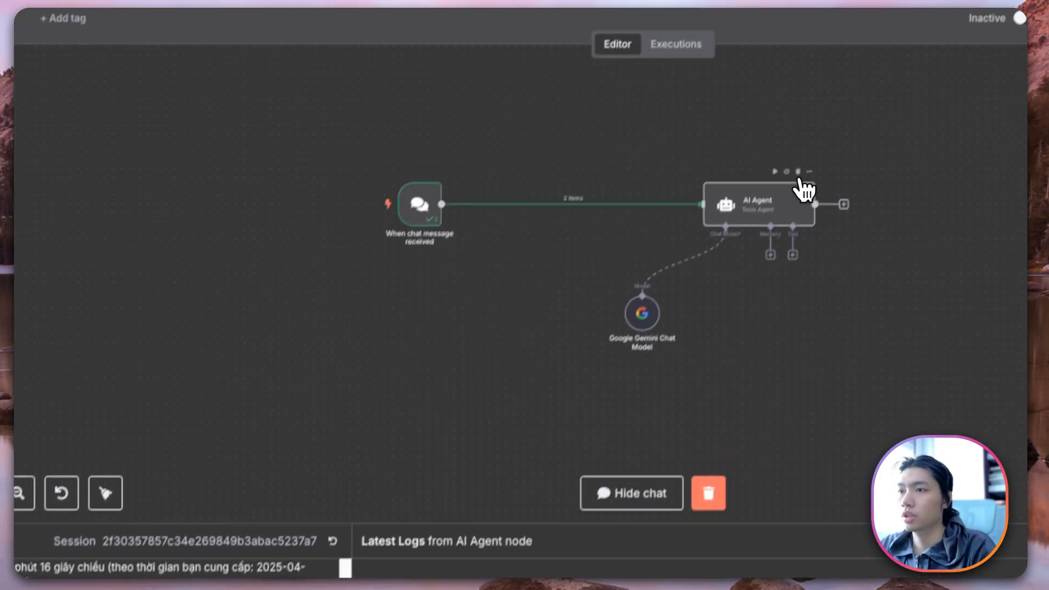
Step: Map chatInput from the chat trigger's first run into the AI Agent's user-message prompt as {{ $json.chatInput }} and save the workflow
{"action": "right_click", "coordinate": [803, 192]}
{"action": "left_click", "coordinate": [844, 204]}
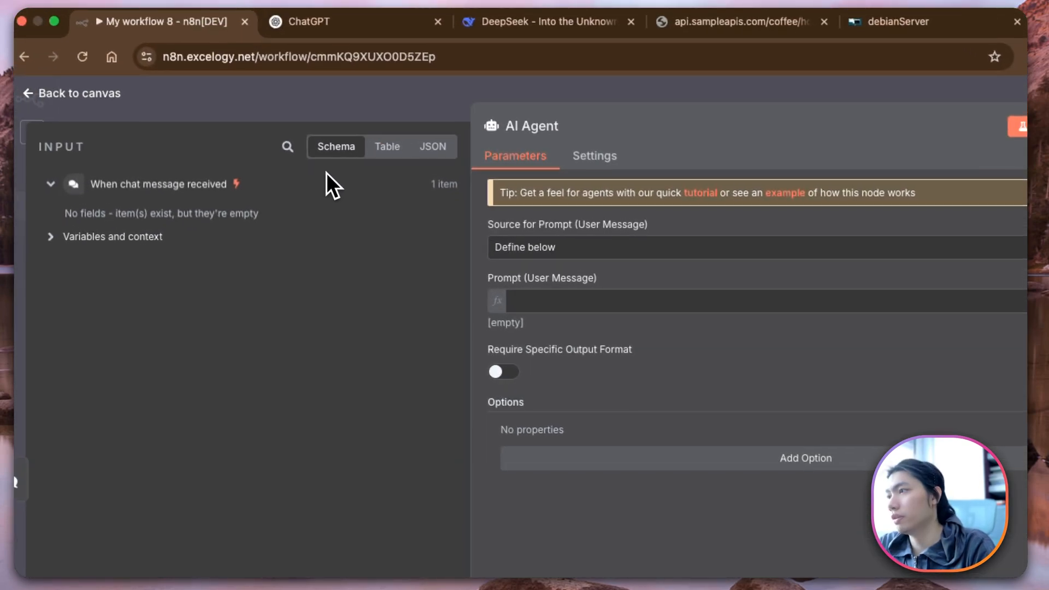
{"action": "left_click", "coordinate": [387, 146]}
{"action": "left_click", "coordinate": [365, 189]}
{"action": "left_click", "coordinate": [341, 223]}
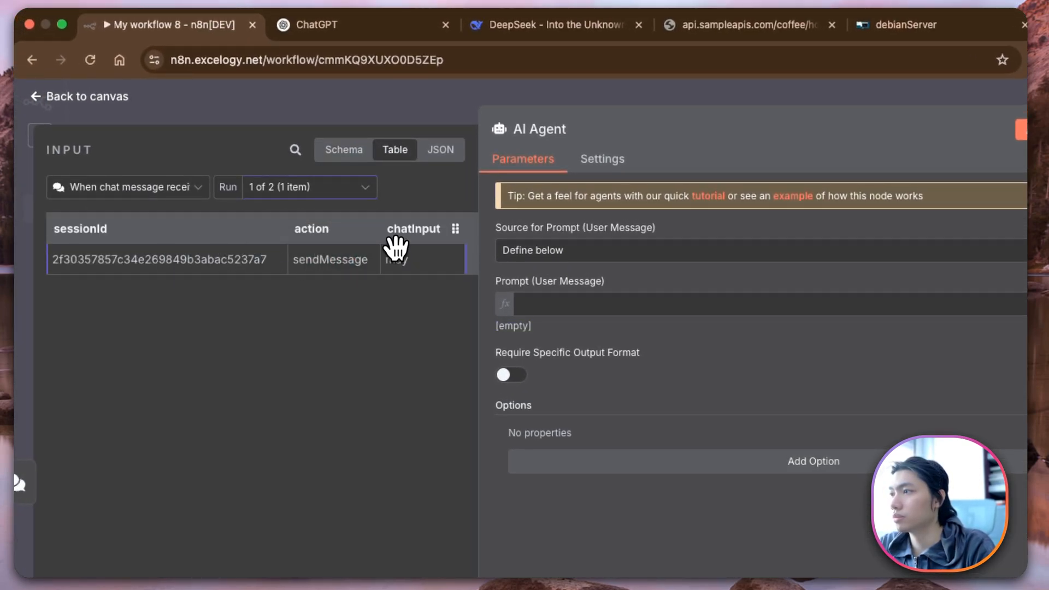
{"action": "left_click_drag", "start_coordinate": [396, 248], "coordinate": [604, 309]}
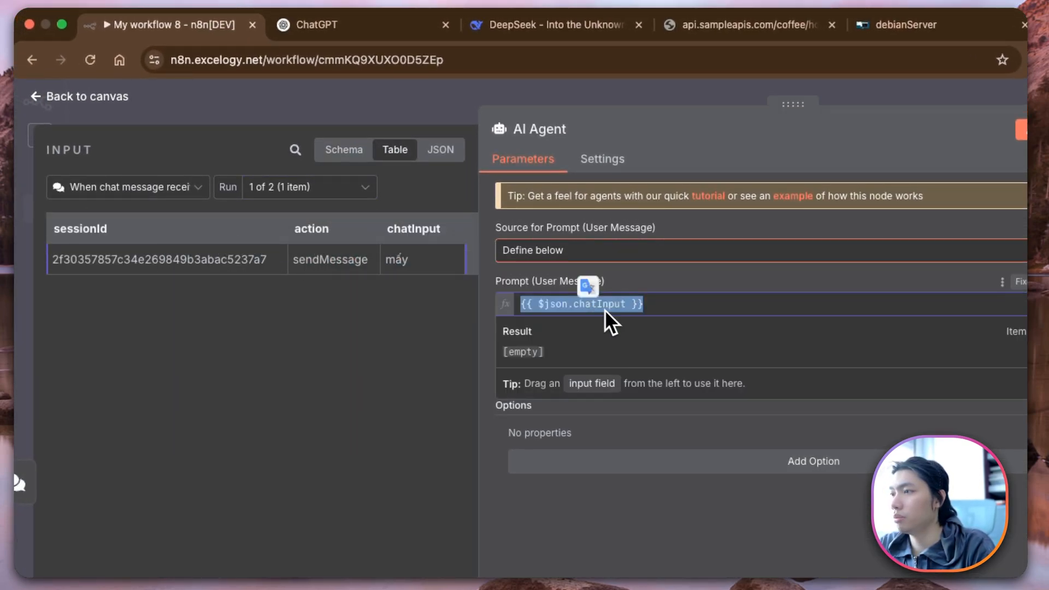
{"action": "left_click", "coordinate": [21, 97]}
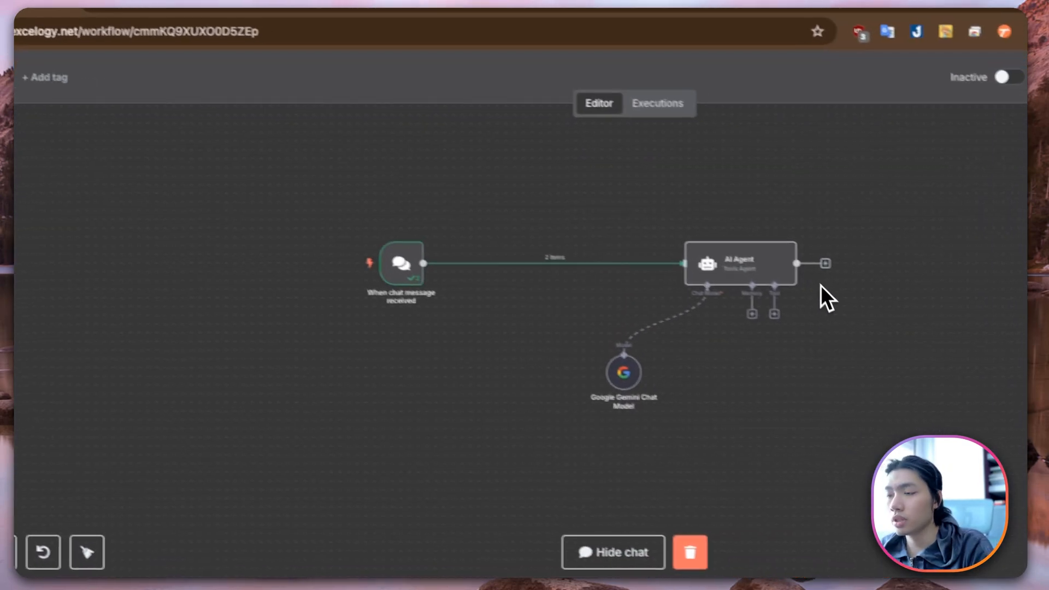
{"action": "left_click", "coordinate": [948, 69]}
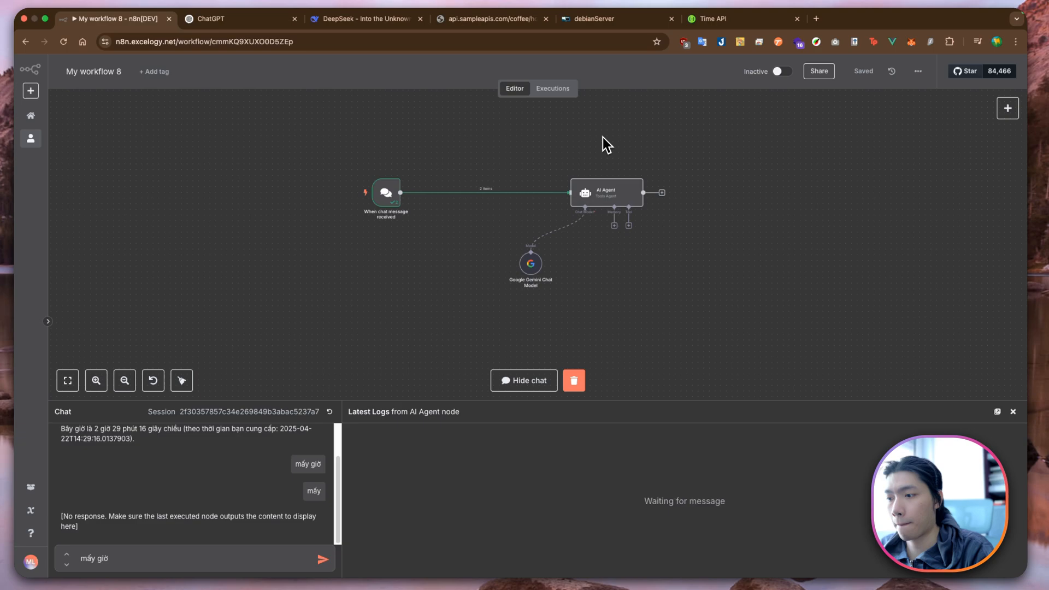
Step: Run the AI Agent node on its own and check its input data and prompt value
{"action": "left_click", "coordinate": [617, 172]}
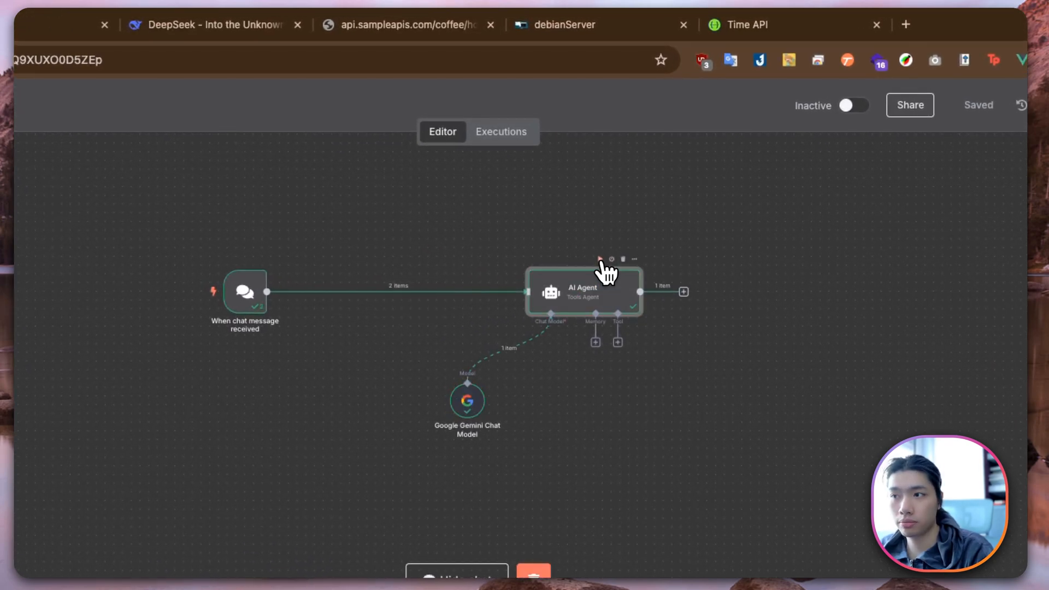
{"action": "left_click", "coordinate": [634, 259]}
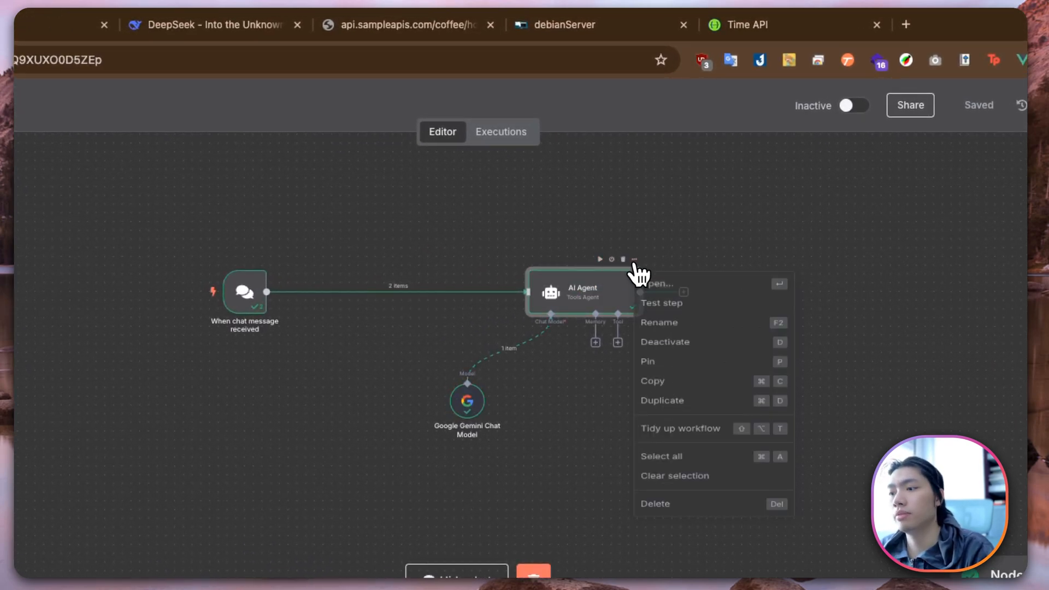
{"action": "left_click", "coordinate": [657, 285]}
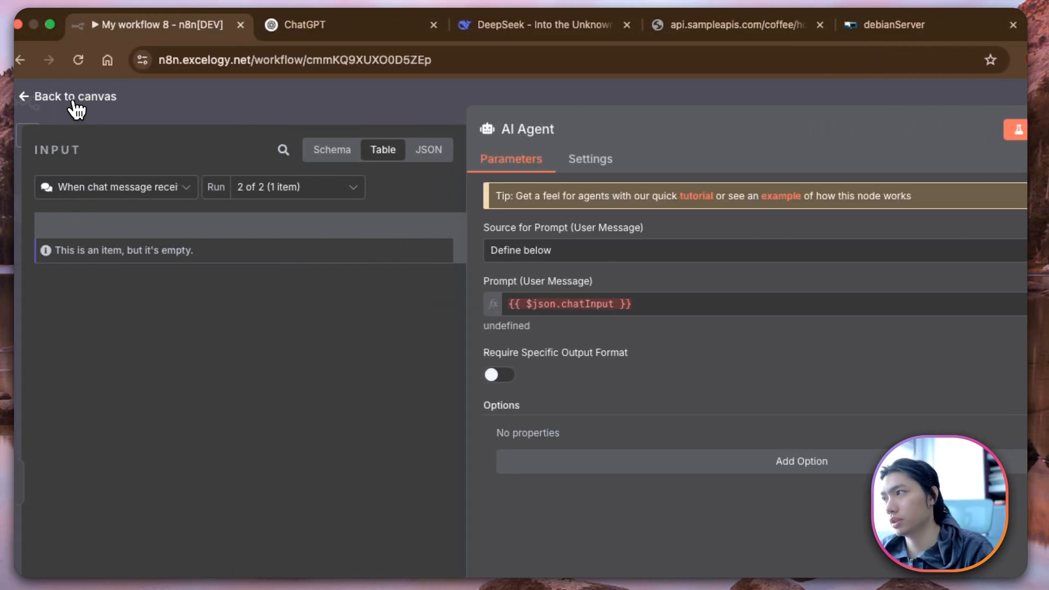
{"action": "left_click", "coordinate": [71, 99]}
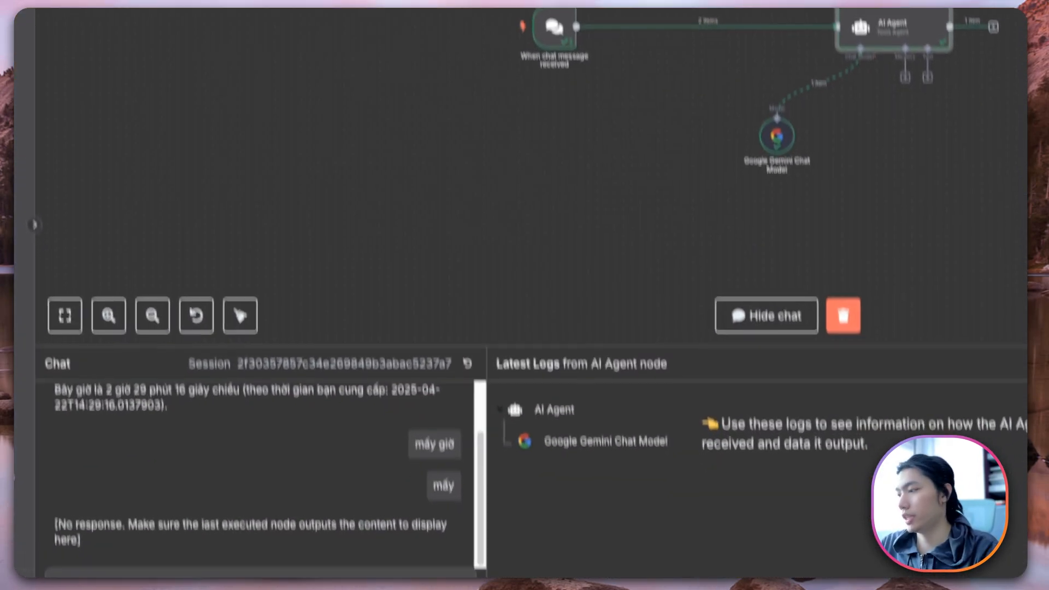
Step: Complete the chat message as "mấy giờ rồi?", clear the previous execution data and send the message
{"action": "type", "text": "rồi?"}
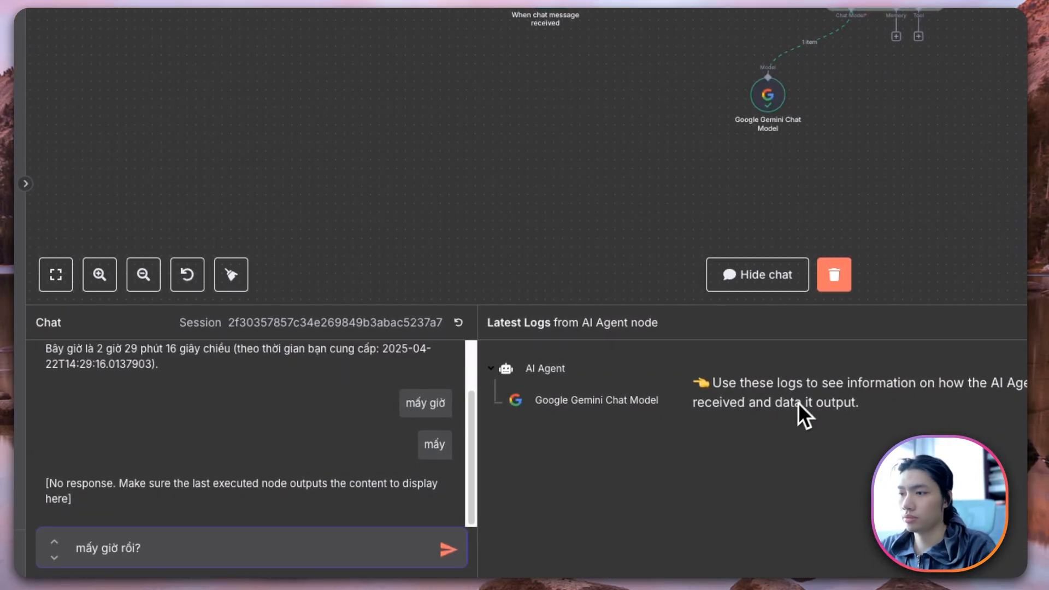
{"action": "left_click", "coordinate": [837, 284]}
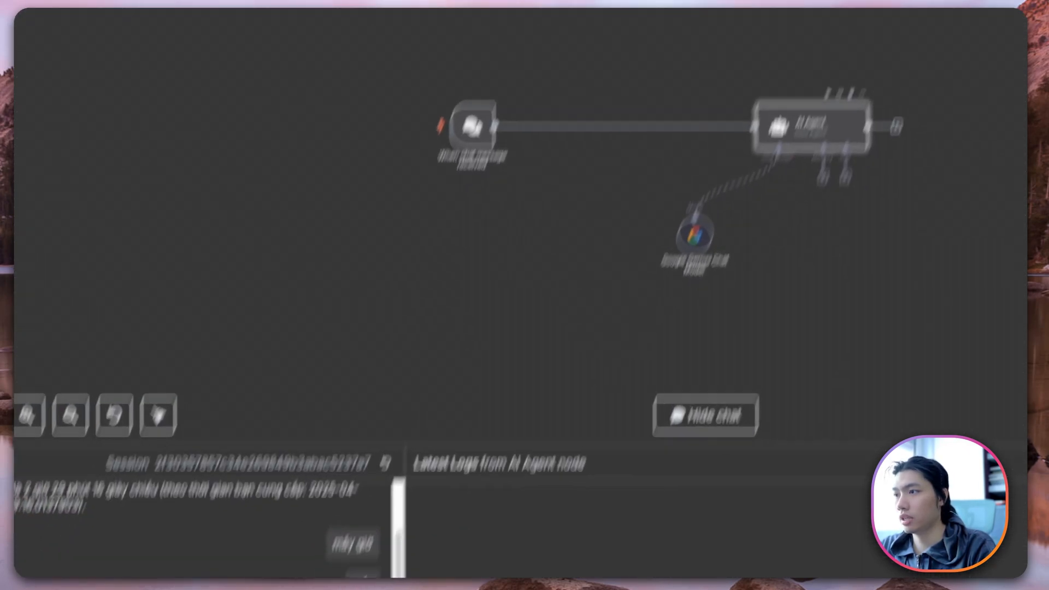
{"action": "key", "text": "Return"}
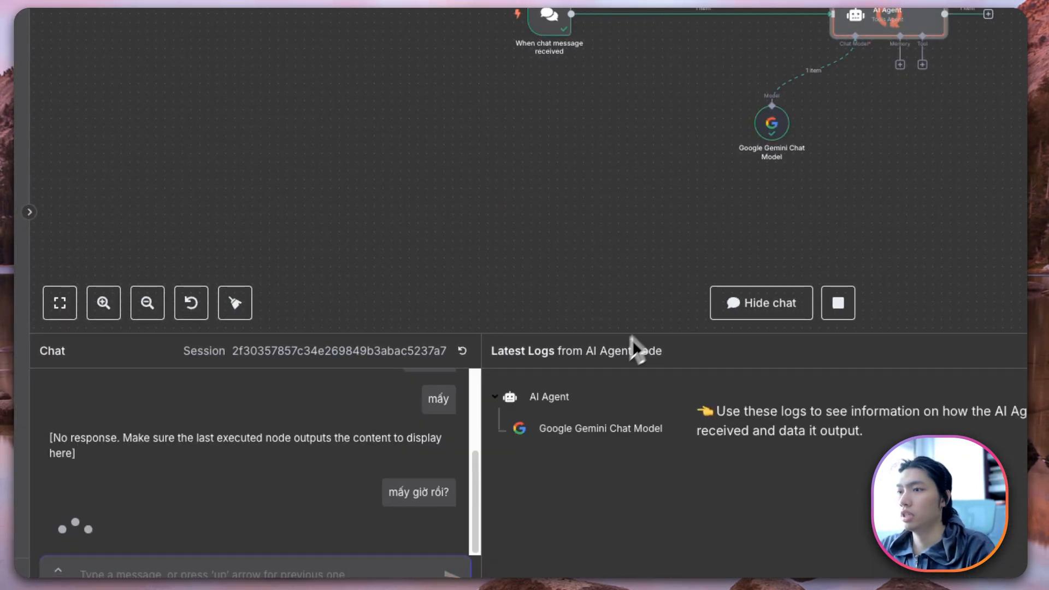
Step: Check the AI Agent's resolved prompt and read its chat reply to the time question
{"action": "left_click", "coordinate": [636, 184]}
{"action": "left_click", "coordinate": [648, 208]}
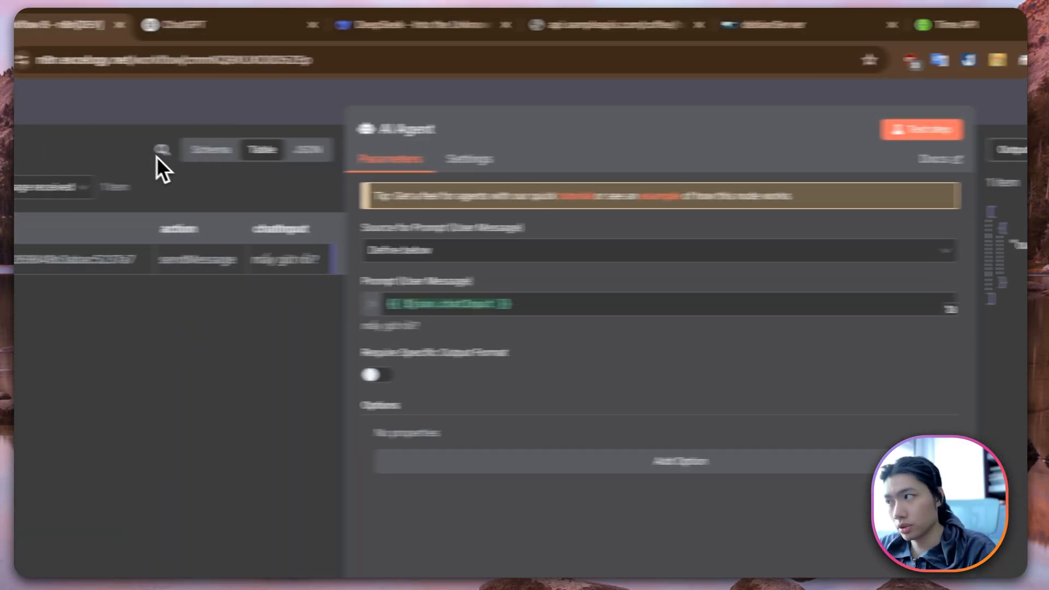
{"action": "left_click", "coordinate": [106, 102]}
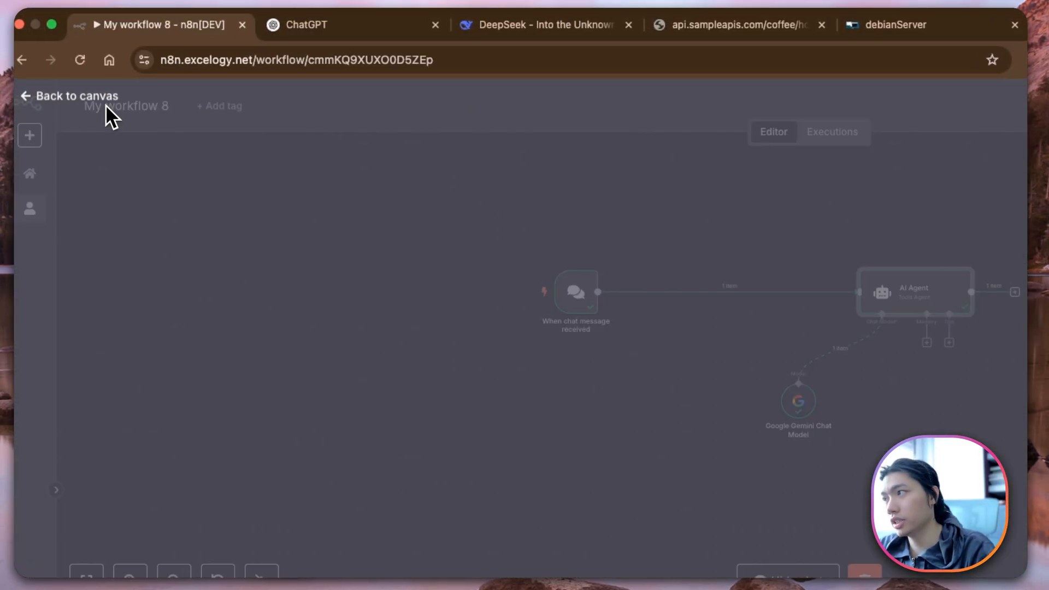
{"action": "left_click_drag", "start_coordinate": [143, 498], "coordinate": [407, 506]}
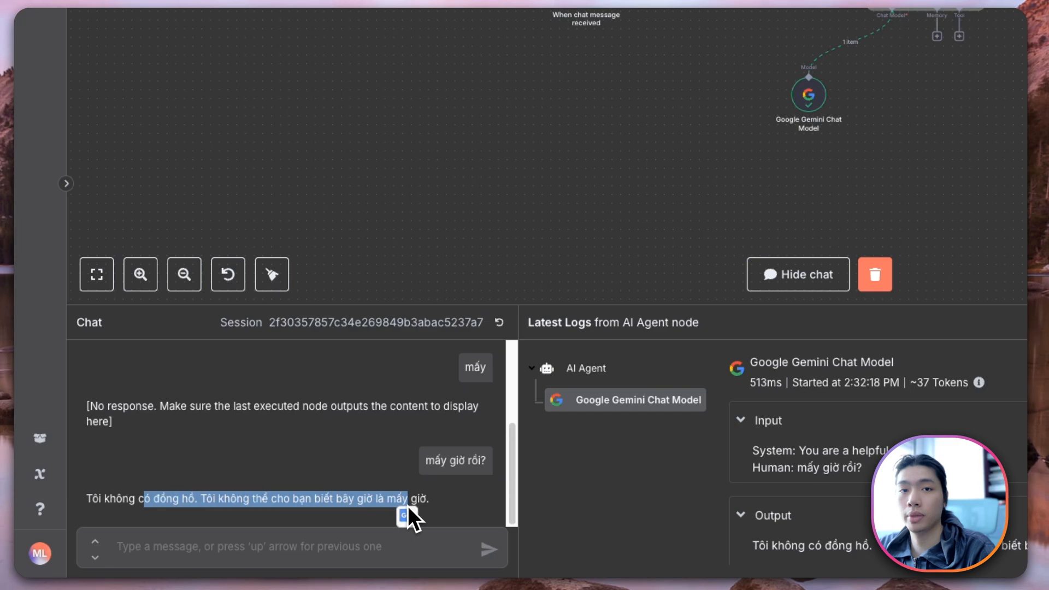
{"action": "left_click", "coordinate": [729, 289]}
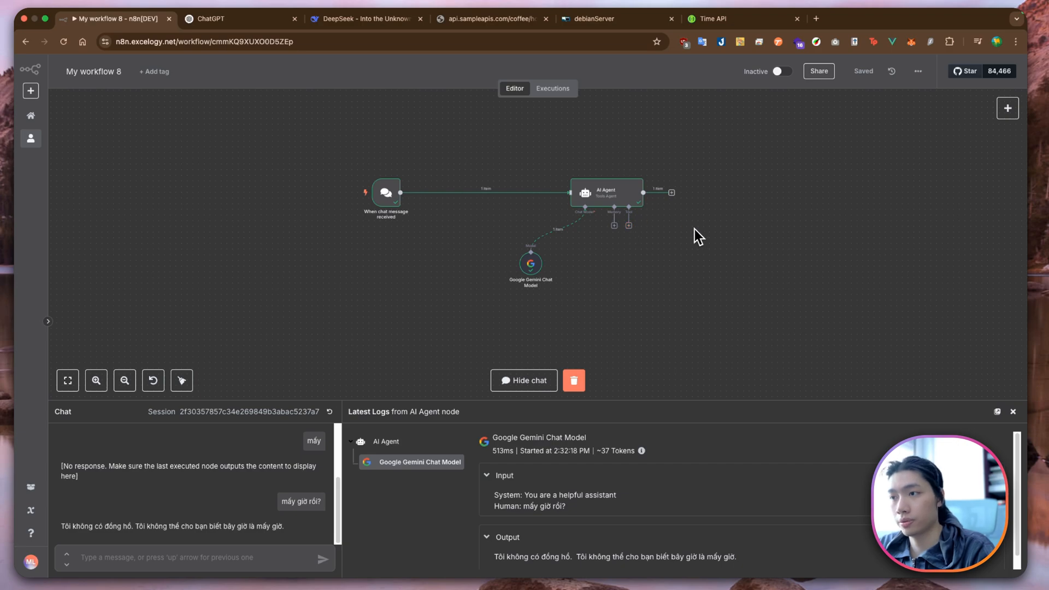
Step: Move the AI Agent node closer to the chat trigger on the canvas
{"action": "mouse_move", "coordinate": [602, 204]}
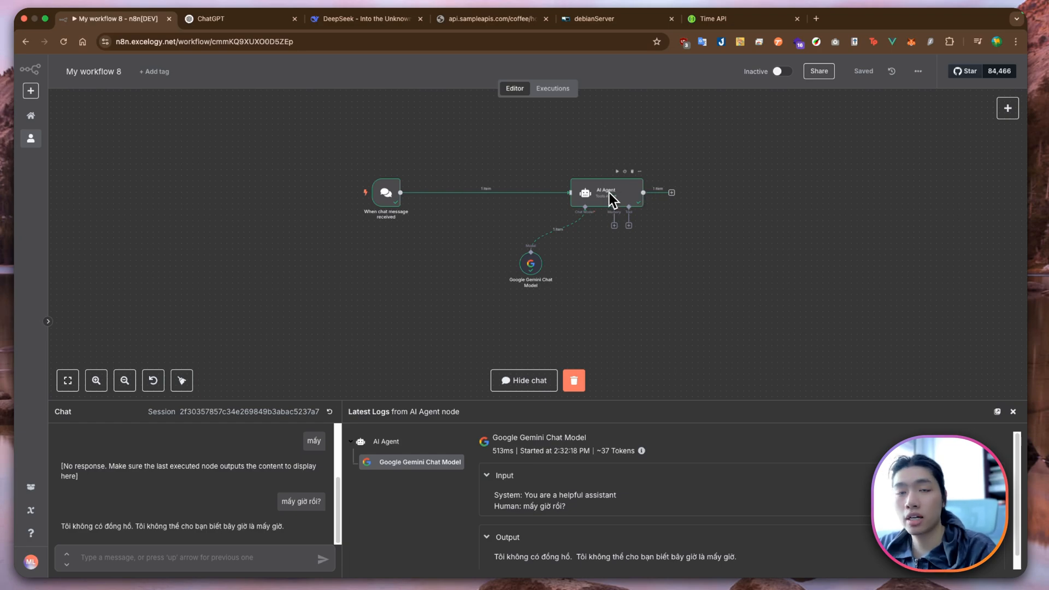
{"action": "left_click_drag", "start_coordinate": [590, 200], "coordinate": [484, 200]}
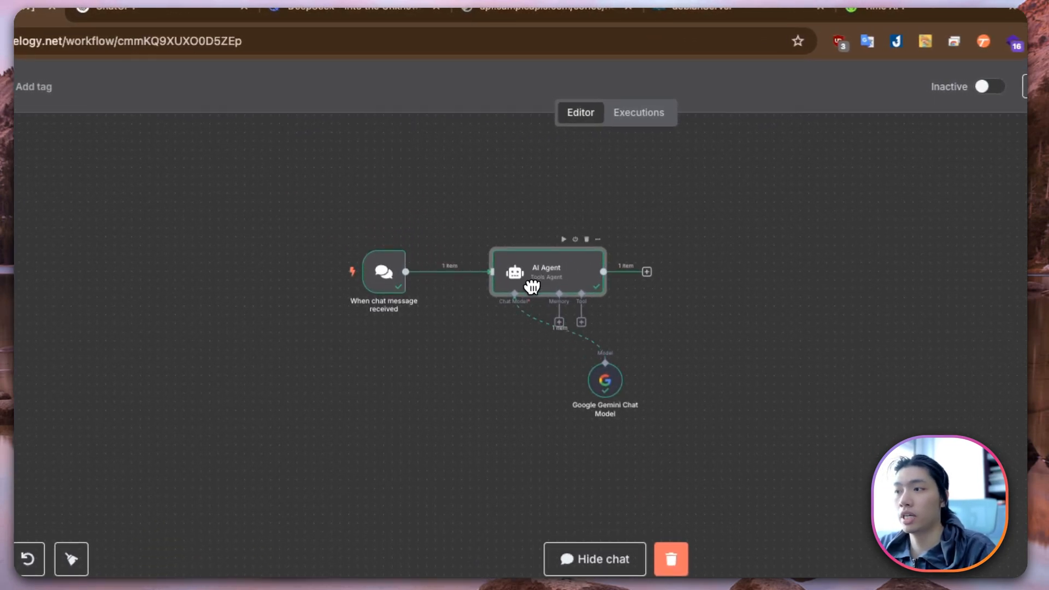
{"action": "left_click_drag", "start_coordinate": [531, 287], "coordinate": [550, 286]}
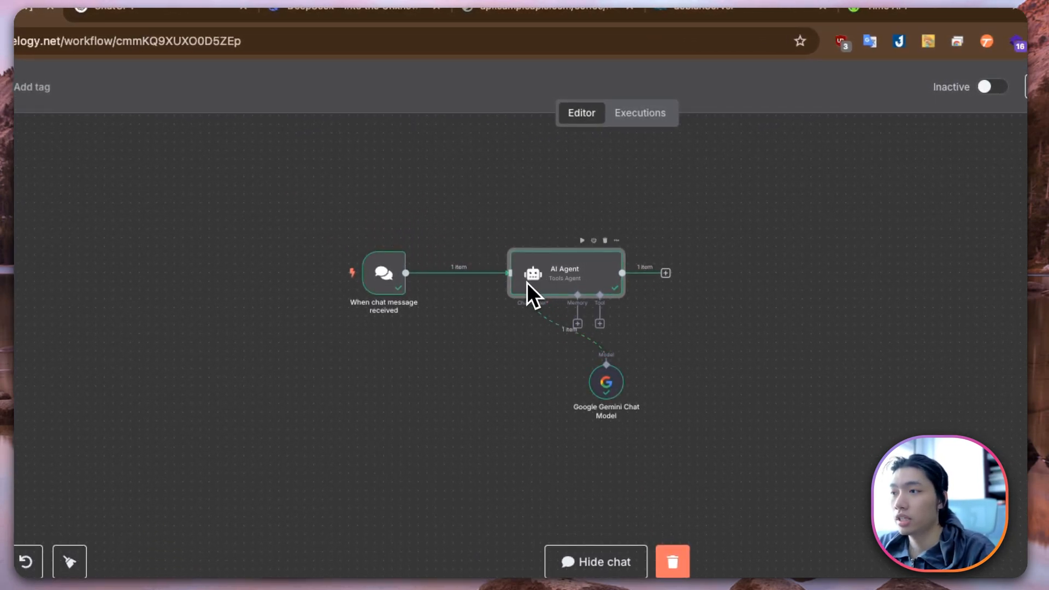
{"action": "scroll", "coordinate": [527, 283], "scroll_direction": "up", "scroll_amount": 5}
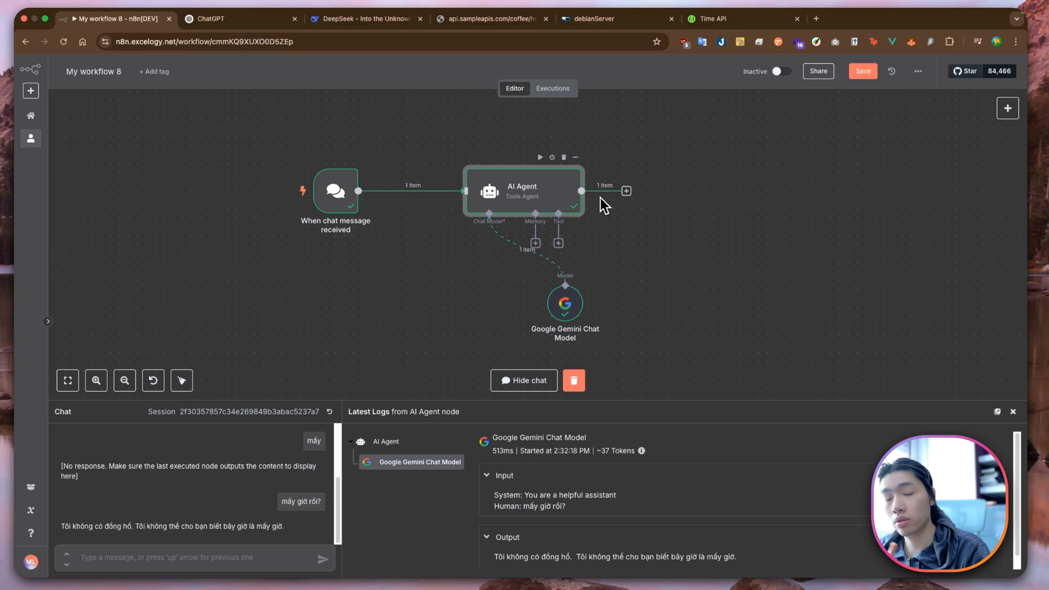
Step: Write a chat message starting with "system_prompt:" that demands "1" for time questions, "2" for weather questions and nothing else otherwise
{"action": "left_click", "coordinate": [166, 559]}
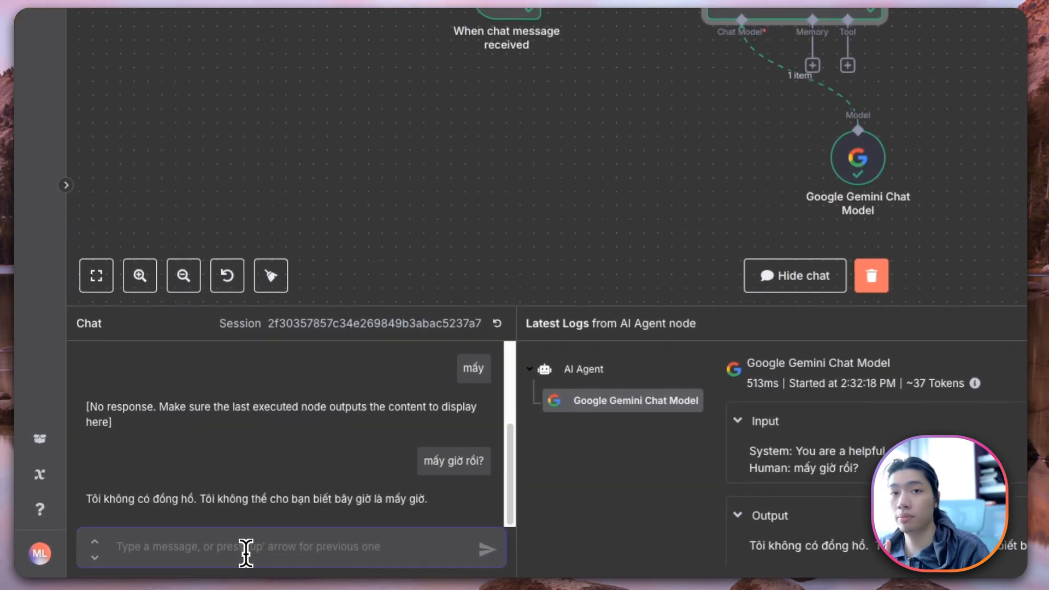
{"action": "type", "text": "system"}
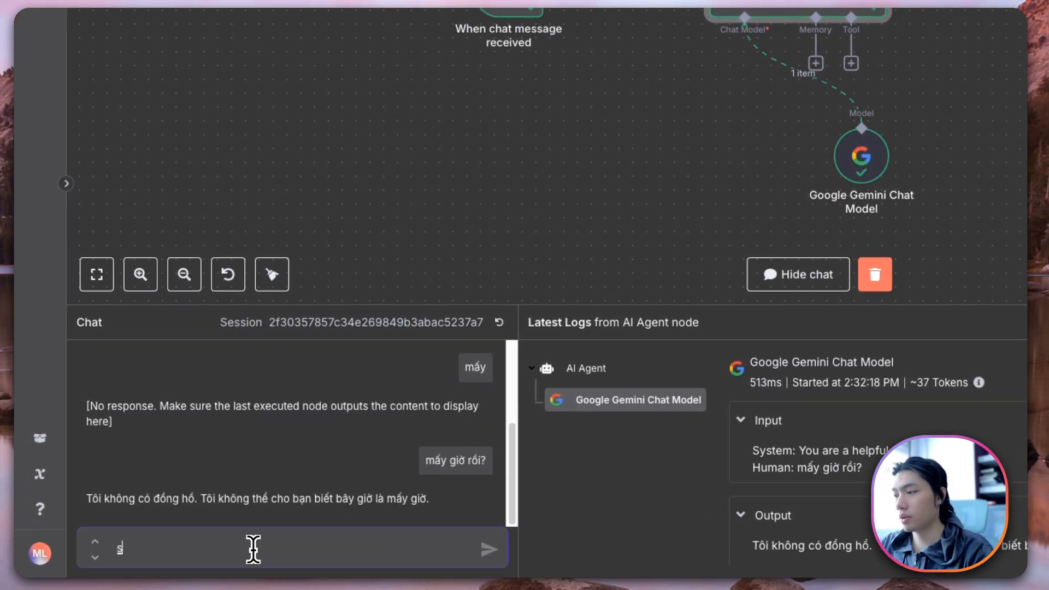
{"action": "type", "text": "_pr"}
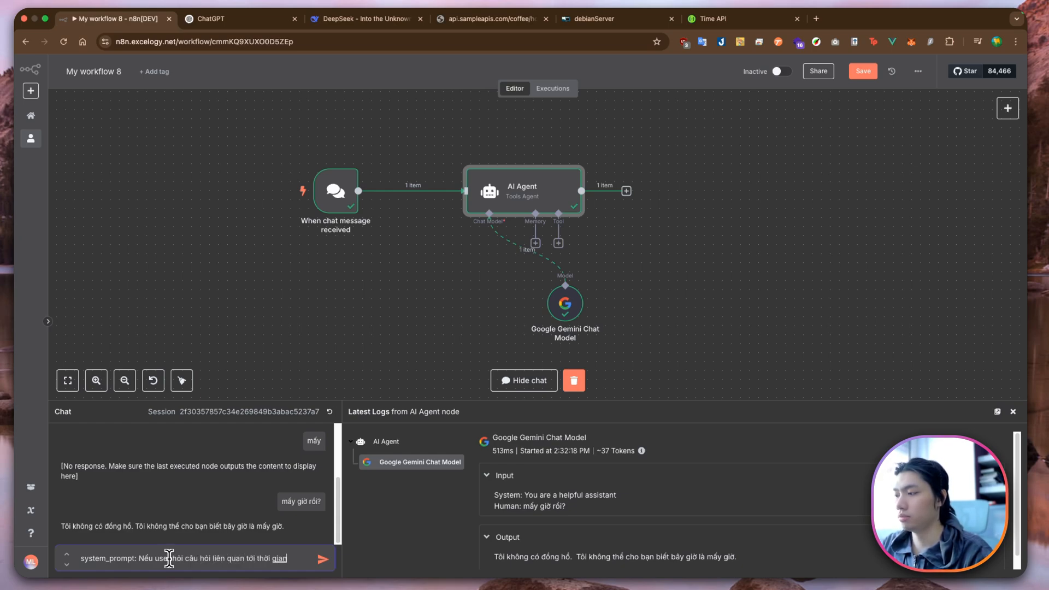
{"action": "type", "text": "hay"}
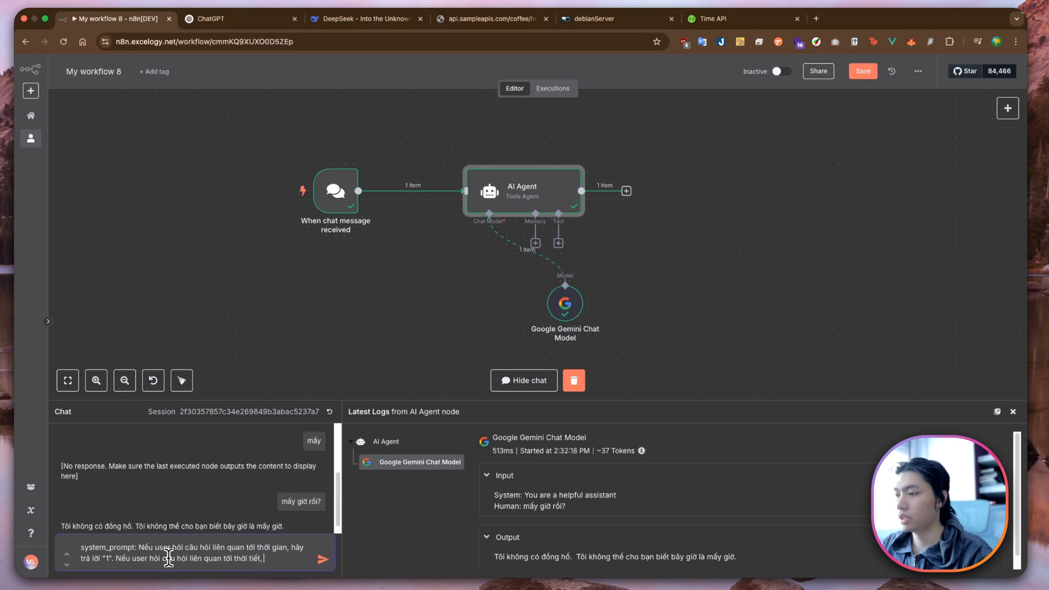
{"action": "type", "text": "trả lời"}
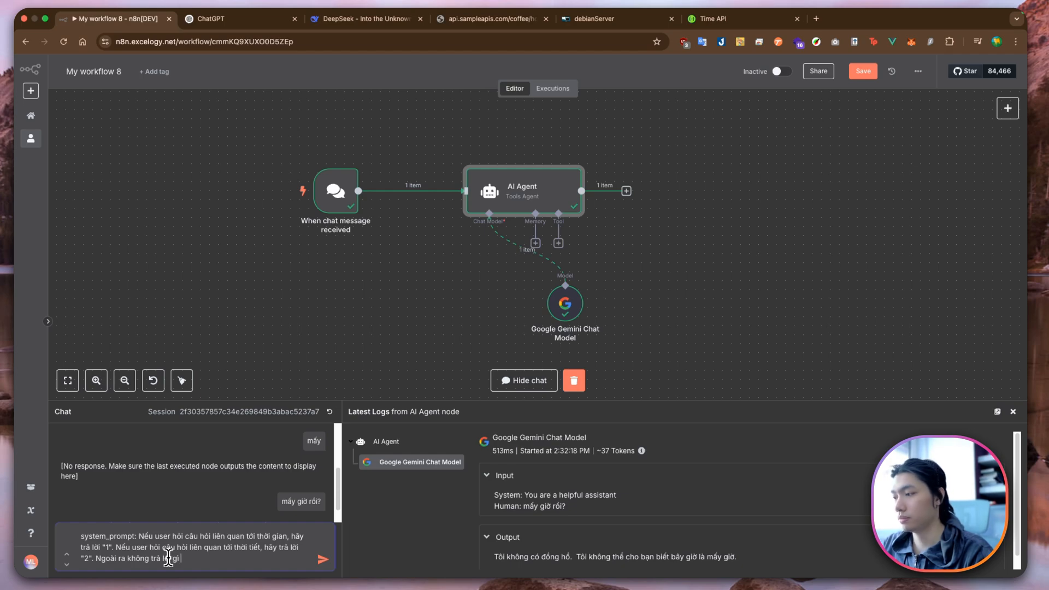
Step: Add the line "user_prompt: Mấy giờ rồi" to the chat message and send it
{"action": "key", "text": "shift+Return"}
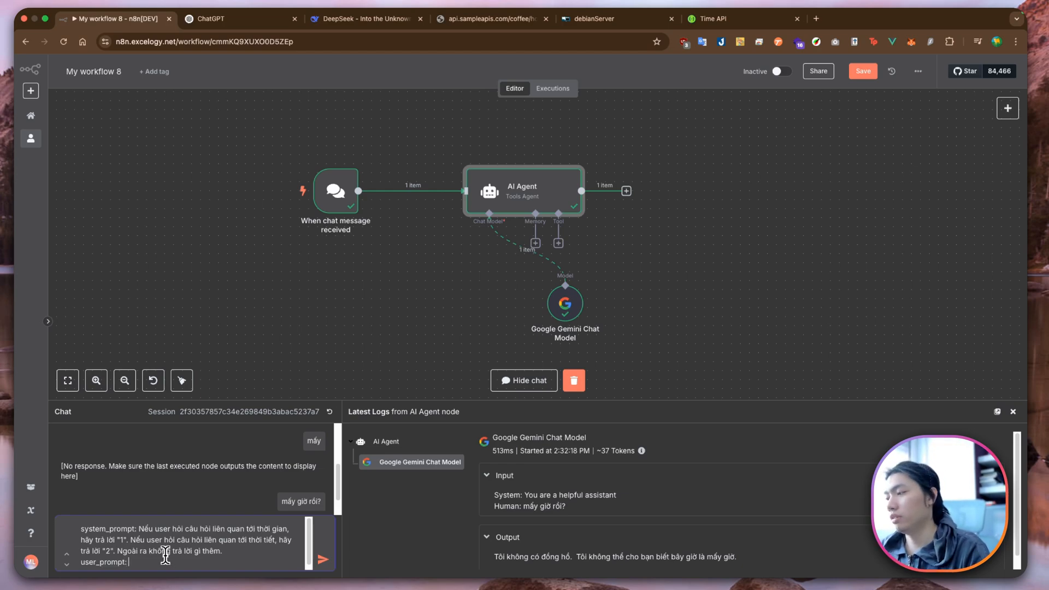
{"action": "left_click", "coordinate": [100, 530]}
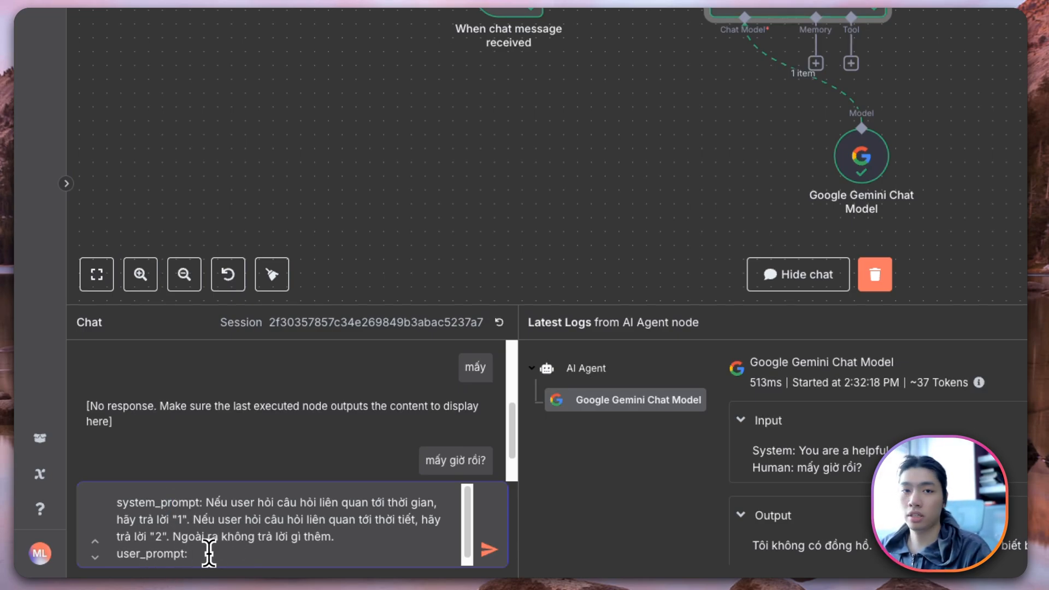
{"action": "left_click", "coordinate": [255, 549]}
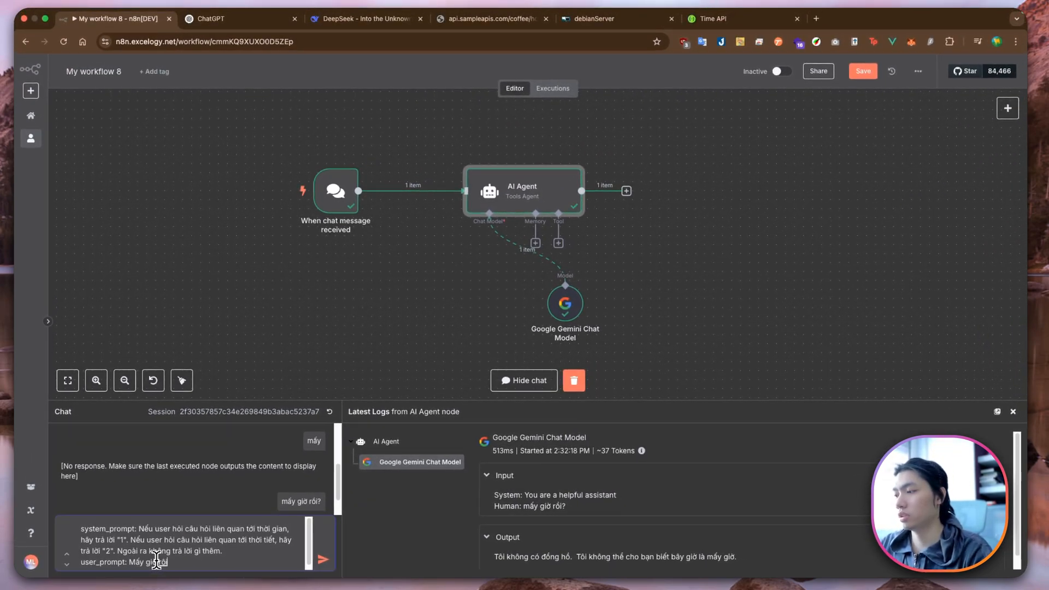
{"action": "left_click", "coordinate": [322, 559]}
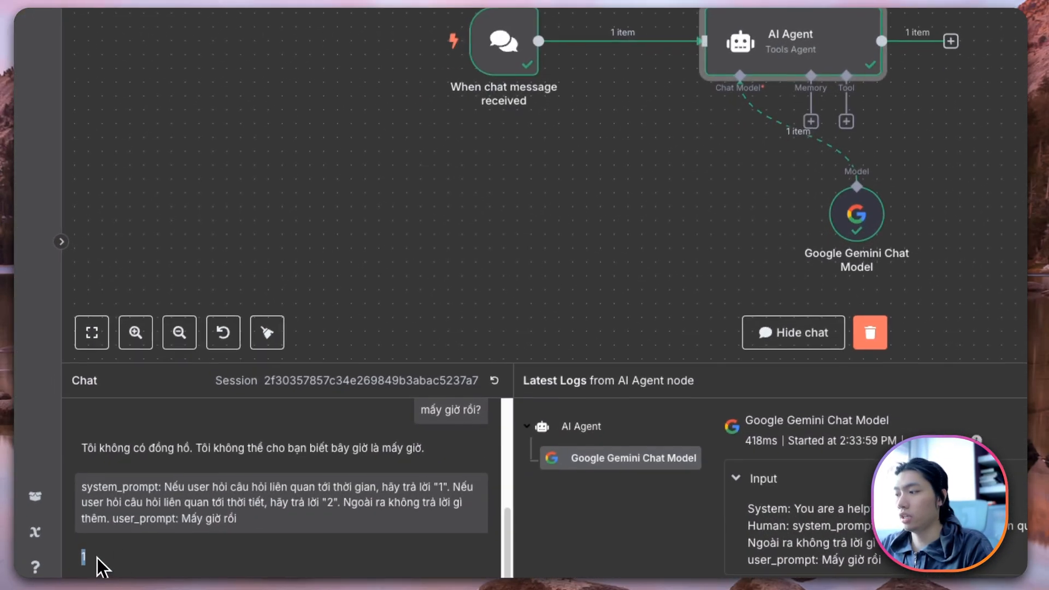
Step: Inspect the AI Agent node's output value for the new message and return to the canvas
{"action": "left_click", "coordinate": [733, 115]}
{"action": "left_click", "coordinate": [767, 142]}
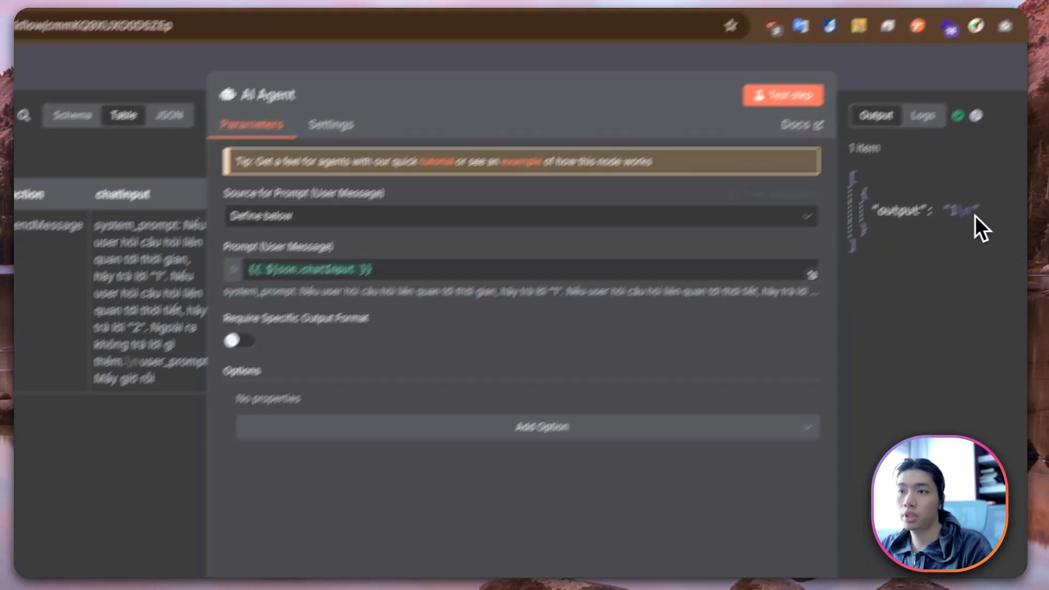
{"action": "left_click_drag", "start_coordinate": [898, 242], "coordinate": [869, 240]}
{"action": "left_click", "coordinate": [869, 241]}
{"action": "left_click", "coordinate": [87, 100]}
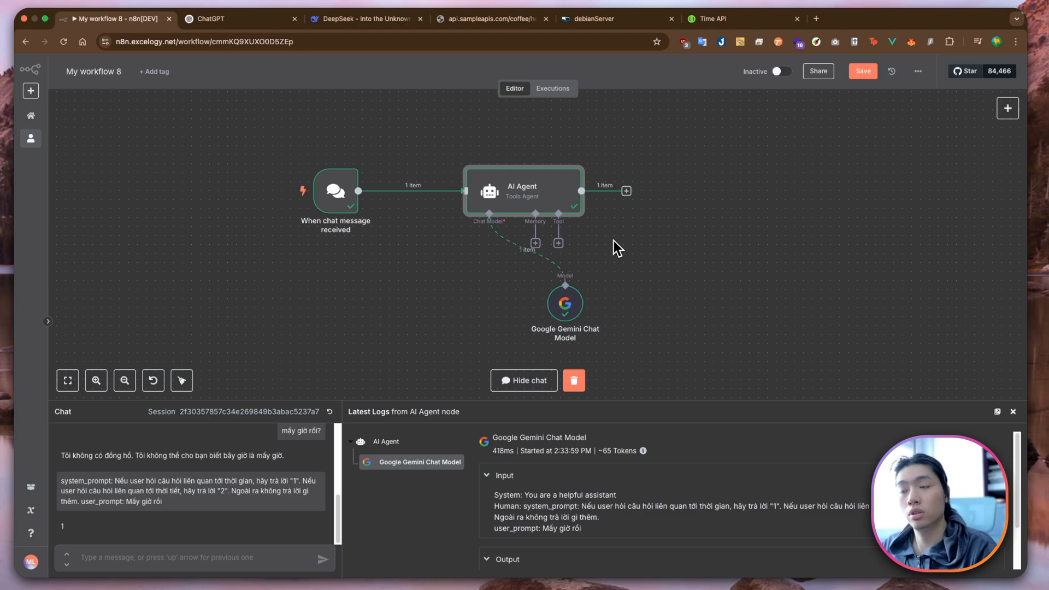
Step: Add a Switch node after the AI Agent and use {{ $json.output }} as the first routing rule's compared value
{"action": "left_click", "coordinate": [626, 190]}
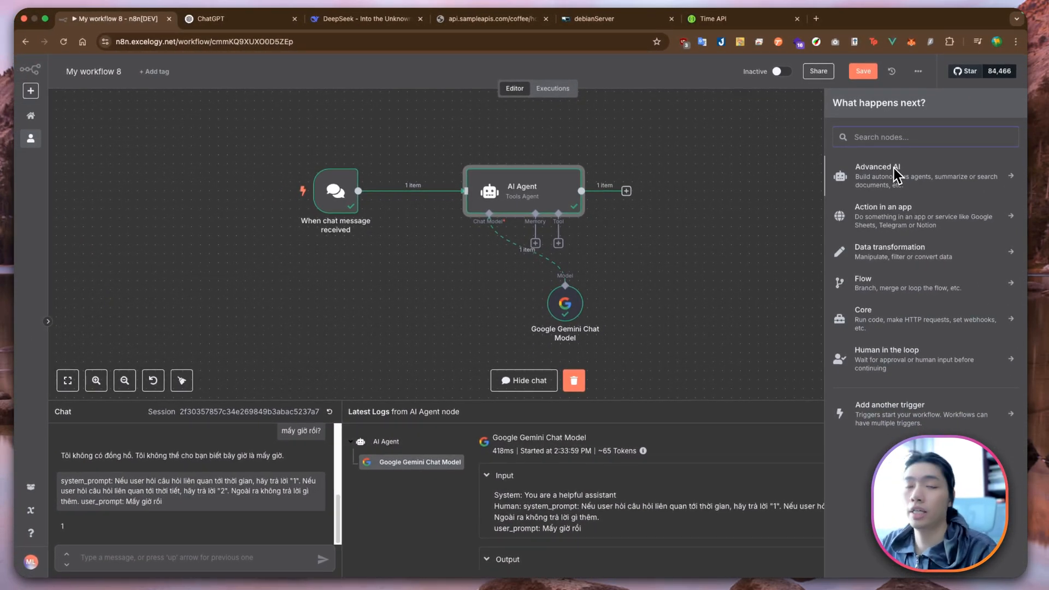
{"action": "type", "text": "sw"}
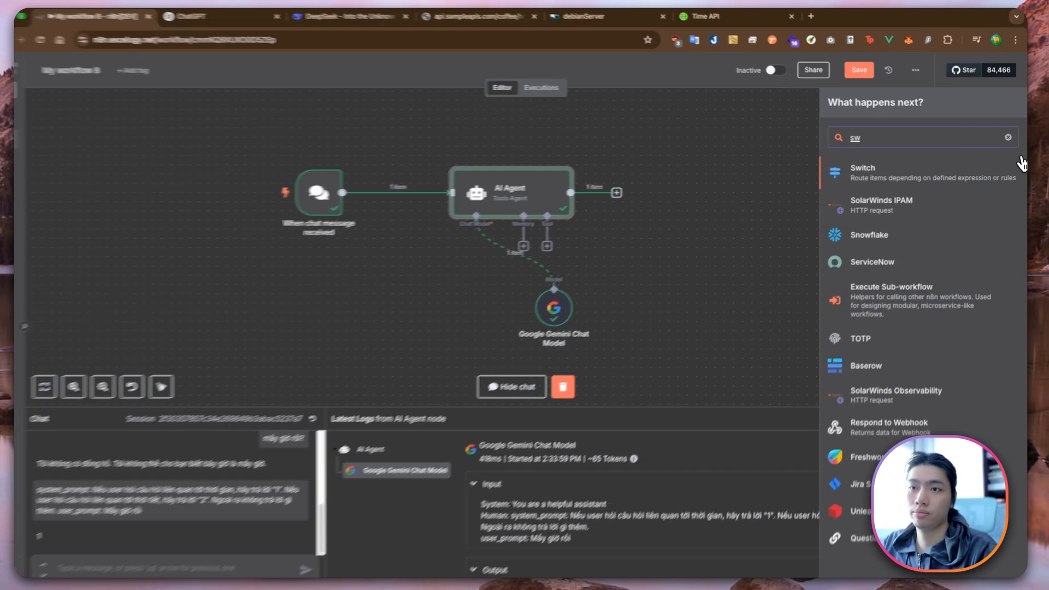
{"action": "left_click", "coordinate": [1019, 164]}
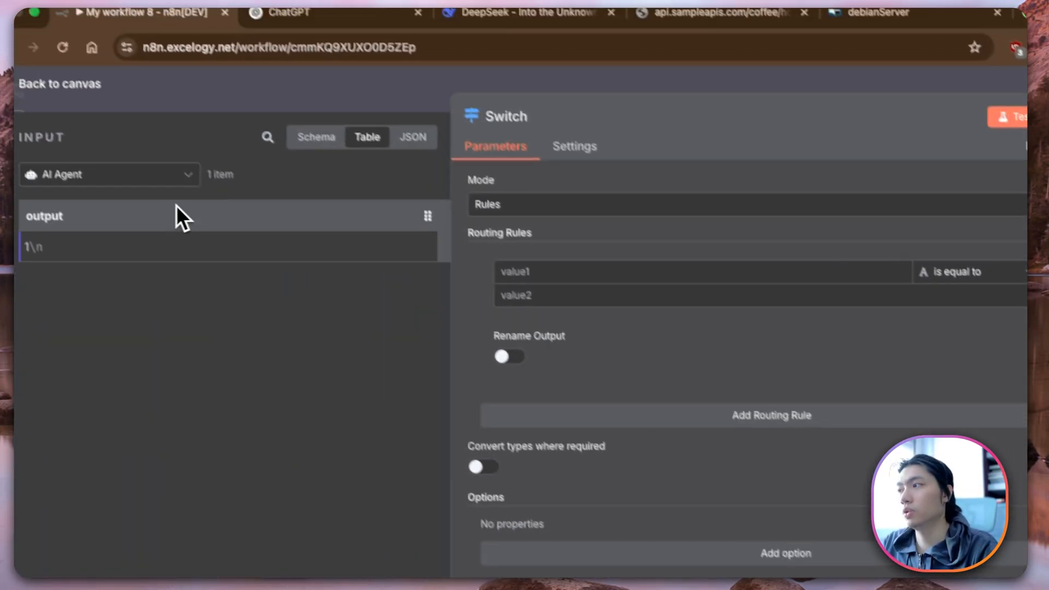
{"action": "left_click_drag", "start_coordinate": [47, 217], "coordinate": [519, 273]}
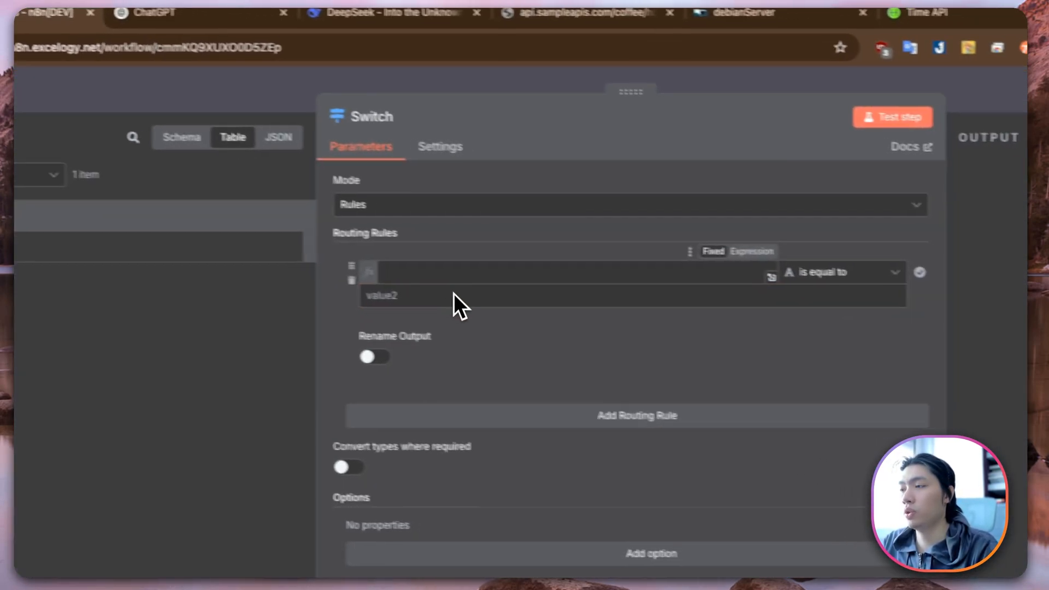
{"action": "left_click", "coordinate": [770, 273]}
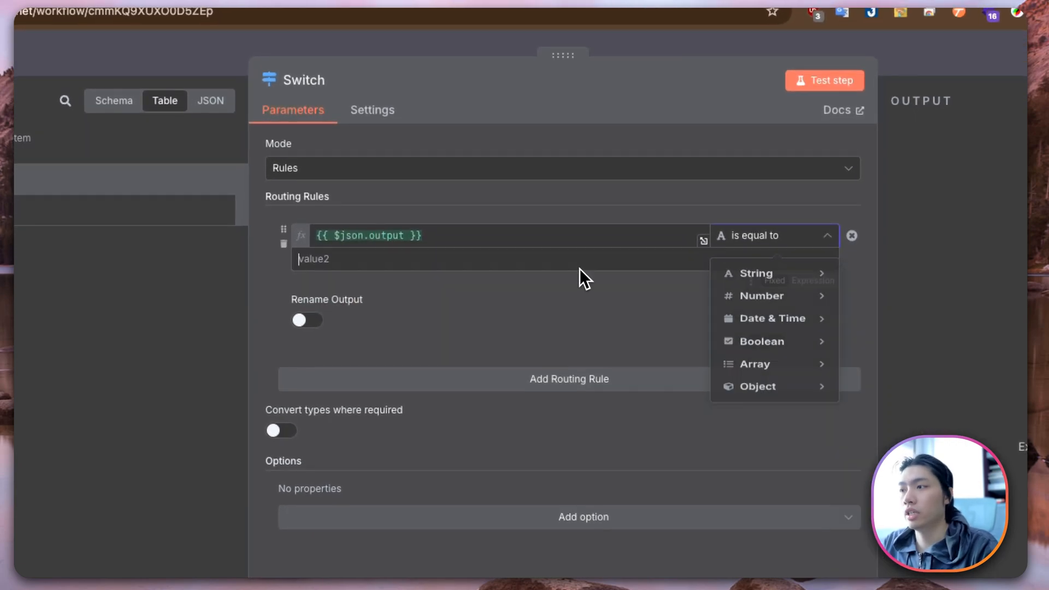
{"action": "left_click", "coordinate": [587, 295]}
{"action": "type", "text": "1"}
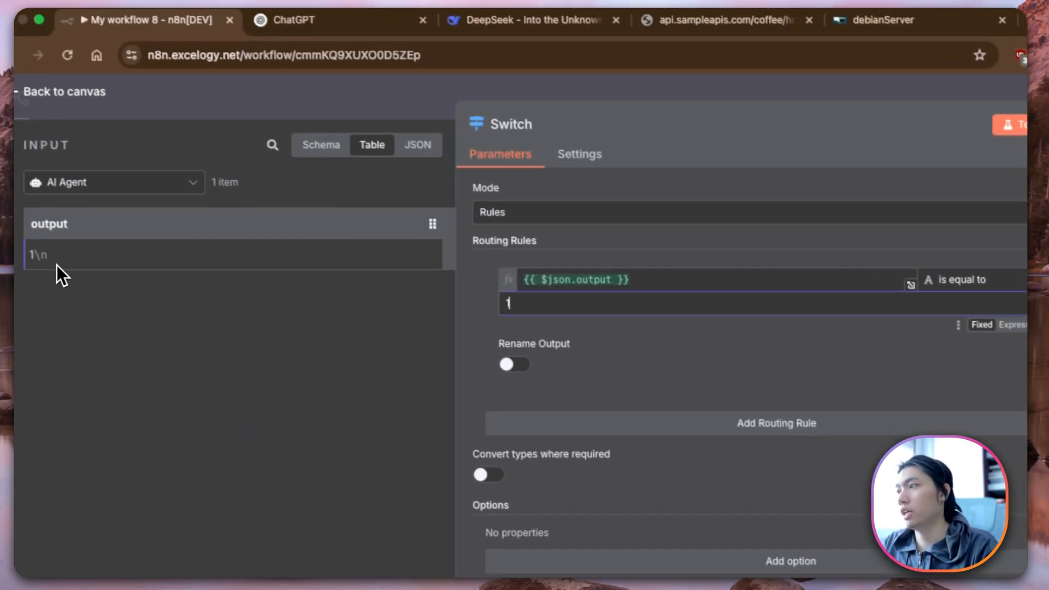
{"action": "left_click_drag", "start_coordinate": [59, 254], "coordinate": [57, 253]}
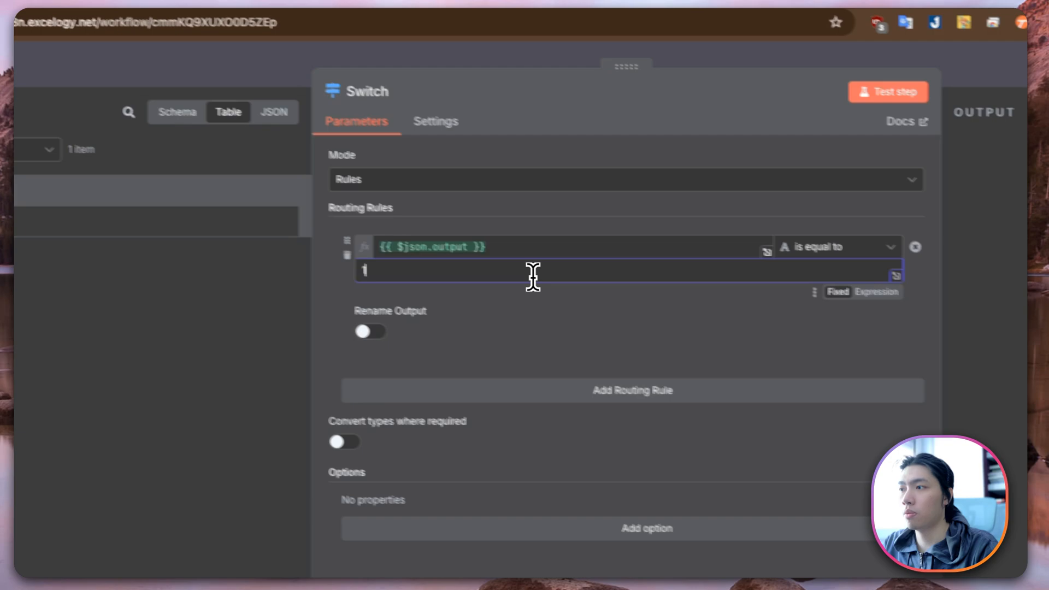
{"action": "left_click", "coordinate": [721, 293]}
{"action": "key", "text": "BackSpace"}
Step: Set the first rule to String contains 1 and rename its output to "thời gian"
{"action": "left_click", "coordinate": [1013, 270]}
{"action": "mouse_move", "coordinate": [821, 285]}
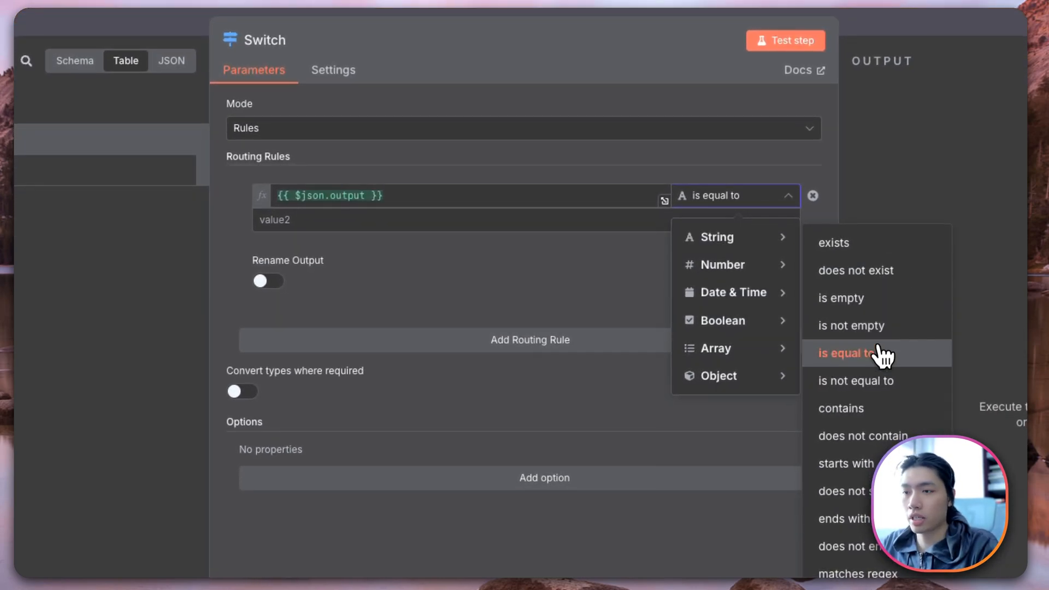
{"action": "left_click", "coordinate": [841, 408]}
{"action": "left_click", "coordinate": [275, 219]}
{"action": "type", "text": "1"}
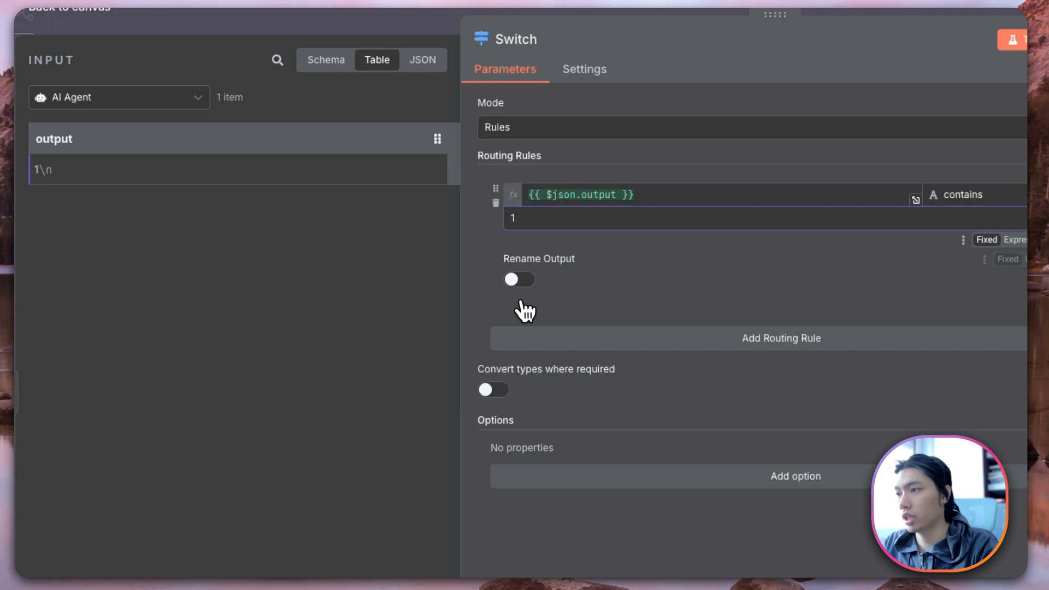
{"action": "left_click", "coordinate": [519, 279]}
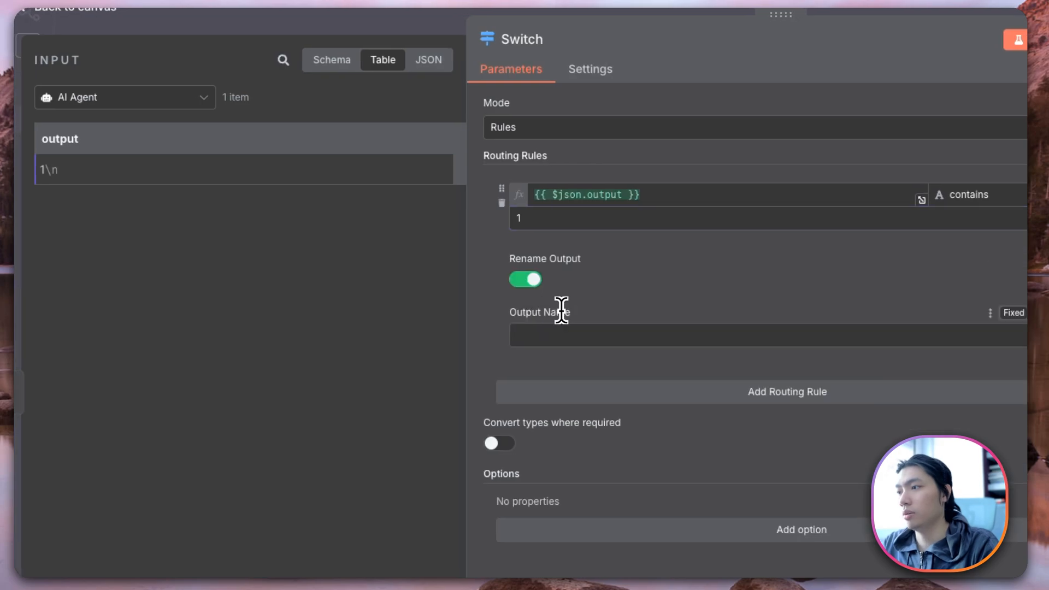
{"action": "left_click", "coordinate": [574, 336]}
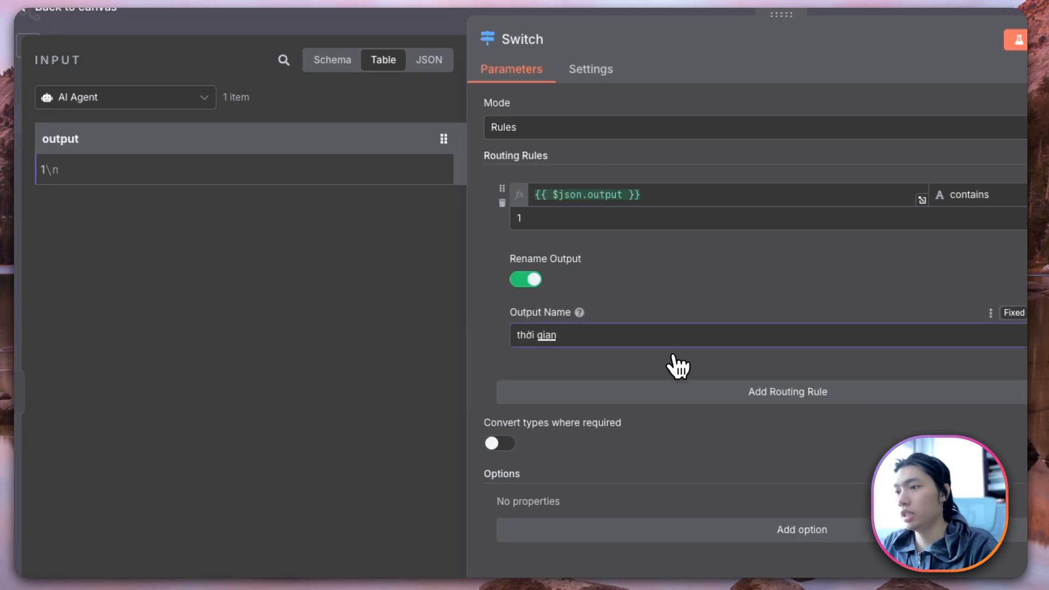
Step: Add a second routing rule that checks whether {{ $json.output }} contains 2
{"action": "left_click", "coordinate": [678, 392]}
{"action": "left_click", "coordinate": [585, 417]}
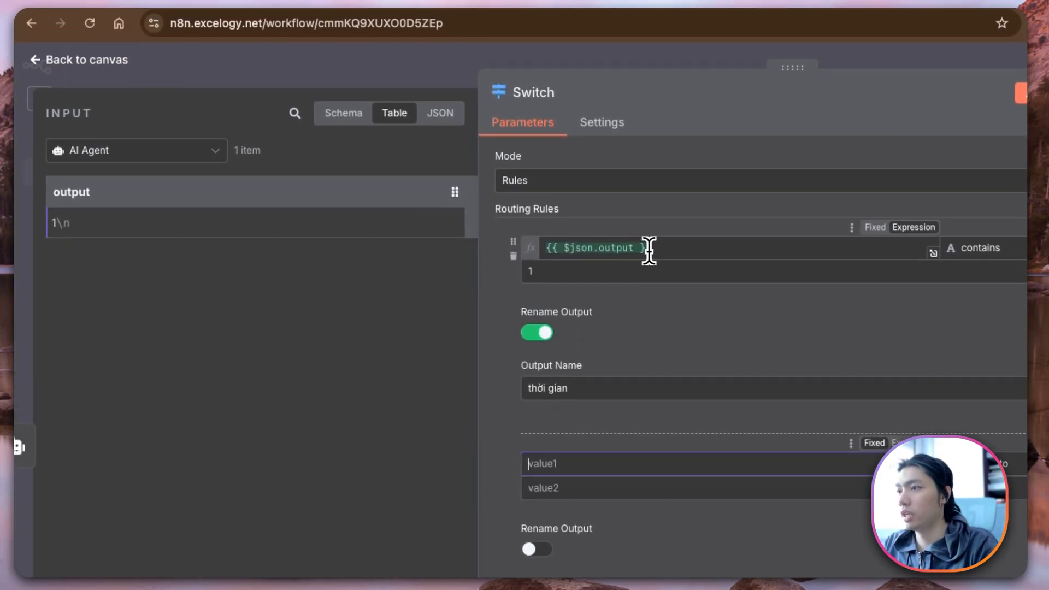
{"action": "left_click_drag", "start_coordinate": [650, 250], "coordinate": [485, 250]}
{"action": "key", "text": "super+c"}
{"action": "left_click", "coordinate": [593, 464]}
{"action": "key", "text": "super+v"}
{"action": "left_click", "coordinate": [1004, 466]}
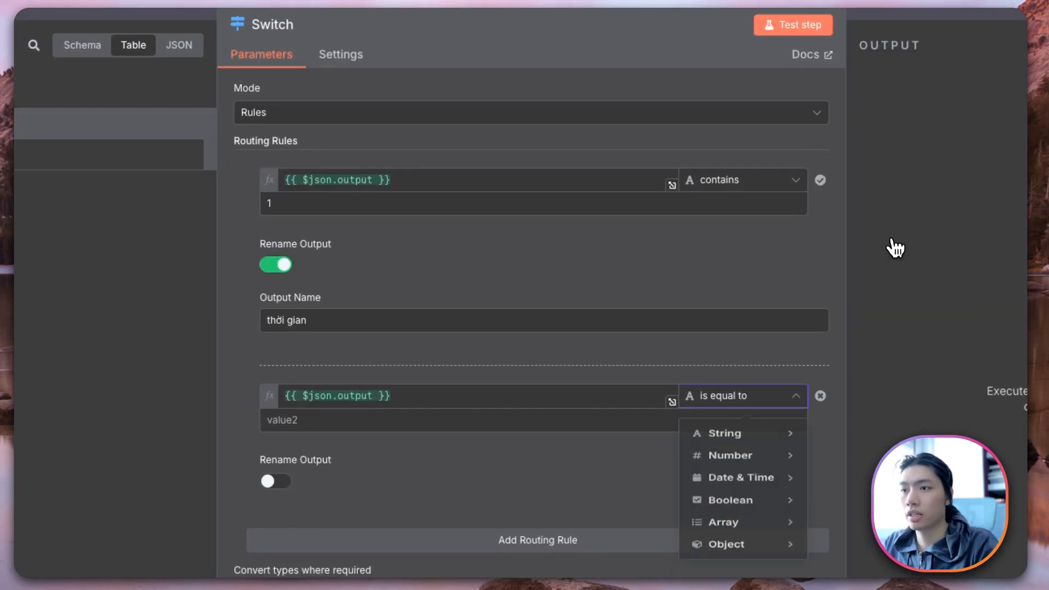
{"action": "left_click", "coordinate": [894, 249]}
{"action": "left_click", "coordinate": [410, 419]}
{"action": "type", "text": "2"}
Step: Rename the second rule's output to "thời tiết"
{"action": "left_click", "coordinate": [279, 481]}
{"action": "left_click", "coordinate": [514, 500]}
{"action": "type", "text": "t"}
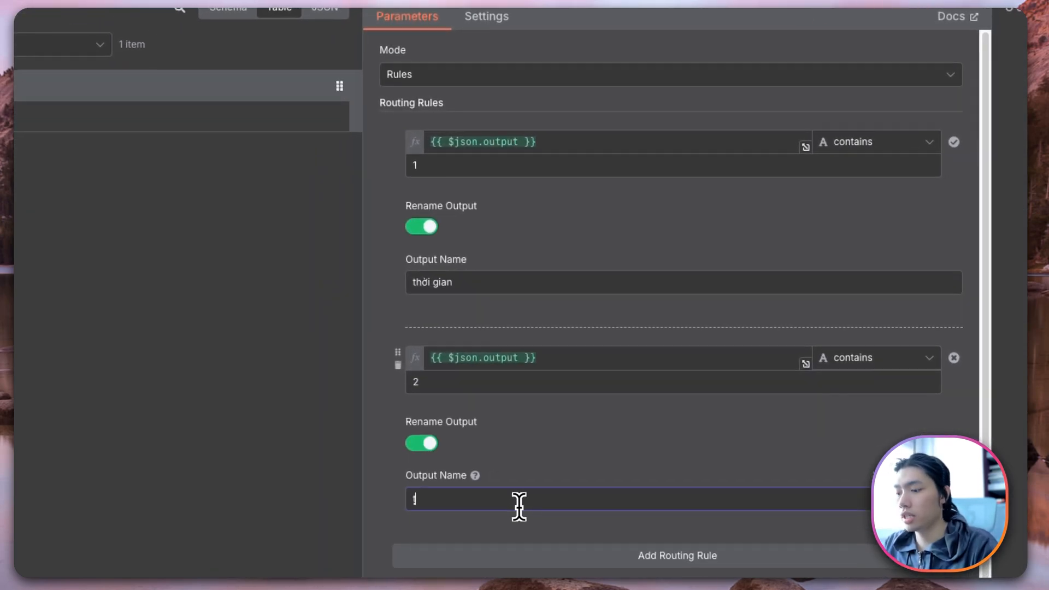
{"action": "type", "text": "hời t"}
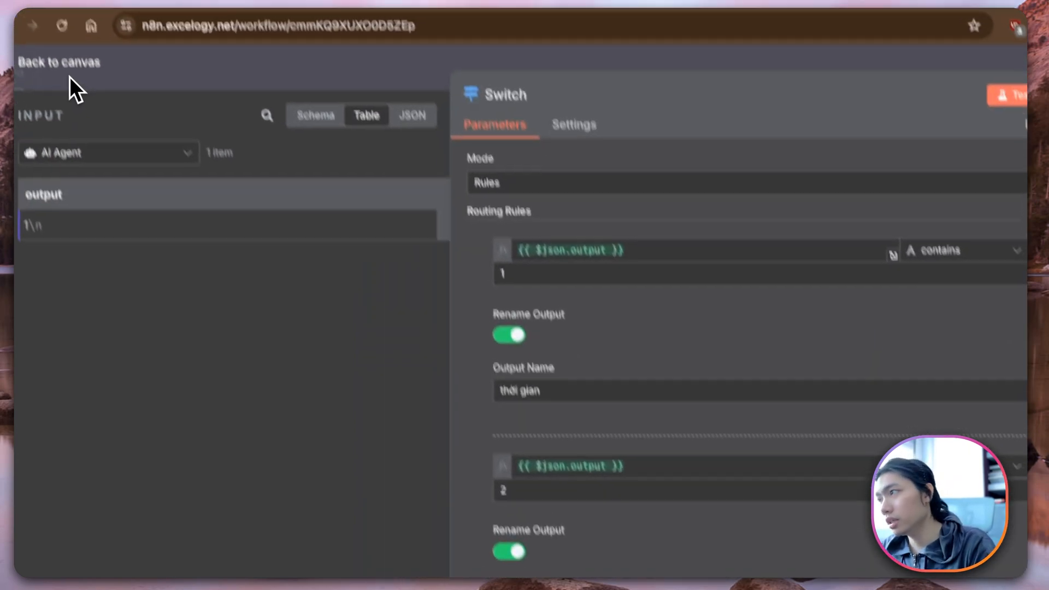
Step: Return to the canvas, save the workflow and run the Switch node on its own
{"action": "left_click", "coordinate": [68, 76]}
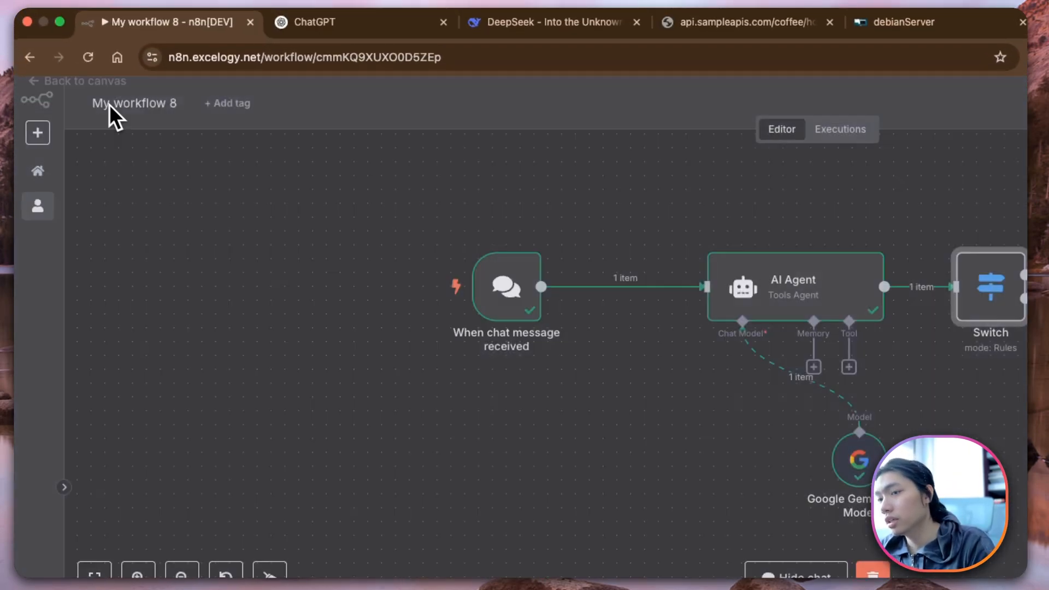
{"action": "left_click", "coordinate": [936, 101]}
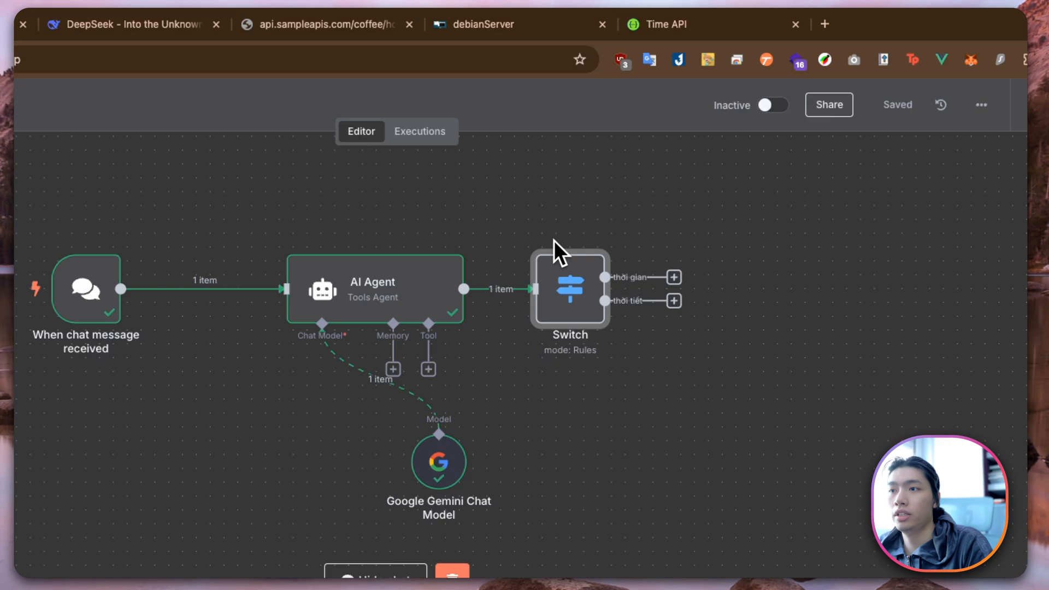
{"action": "left_click", "coordinate": [729, 213]}
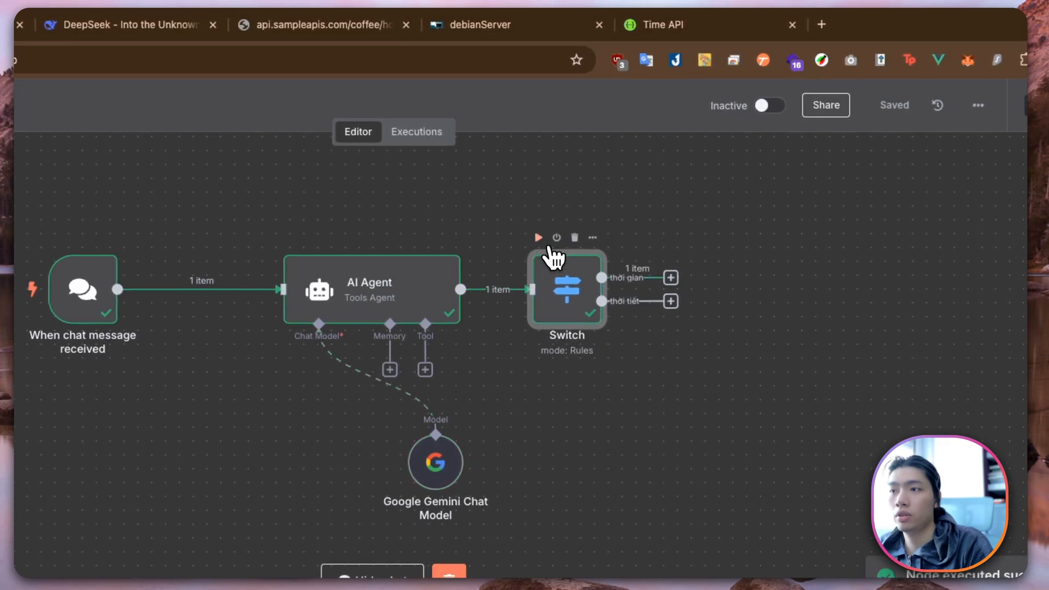
Step: Add an HTTP Request node to the Switch's "thời gian" output
{"action": "left_click", "coordinate": [671, 278]}
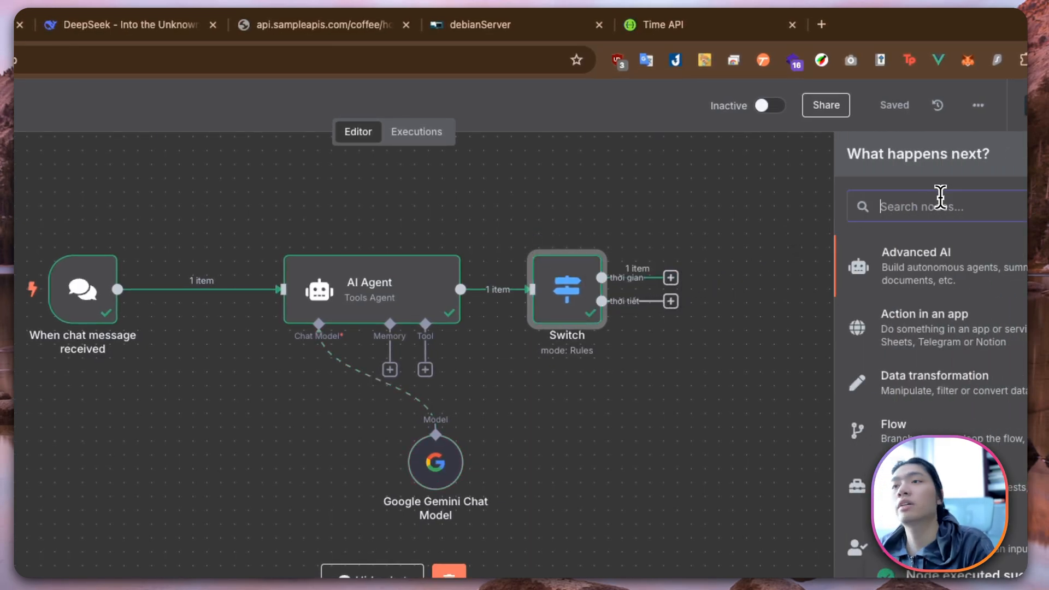
{"action": "left_click", "coordinate": [855, 322]}
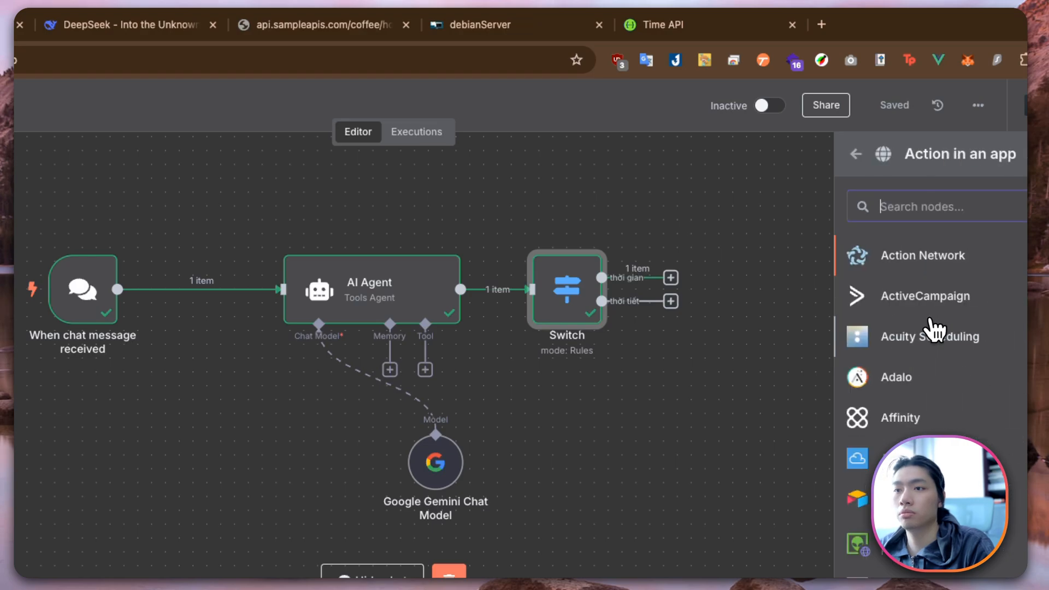
{"action": "left_click", "coordinate": [854, 157]}
{"action": "type", "text": "htt"}
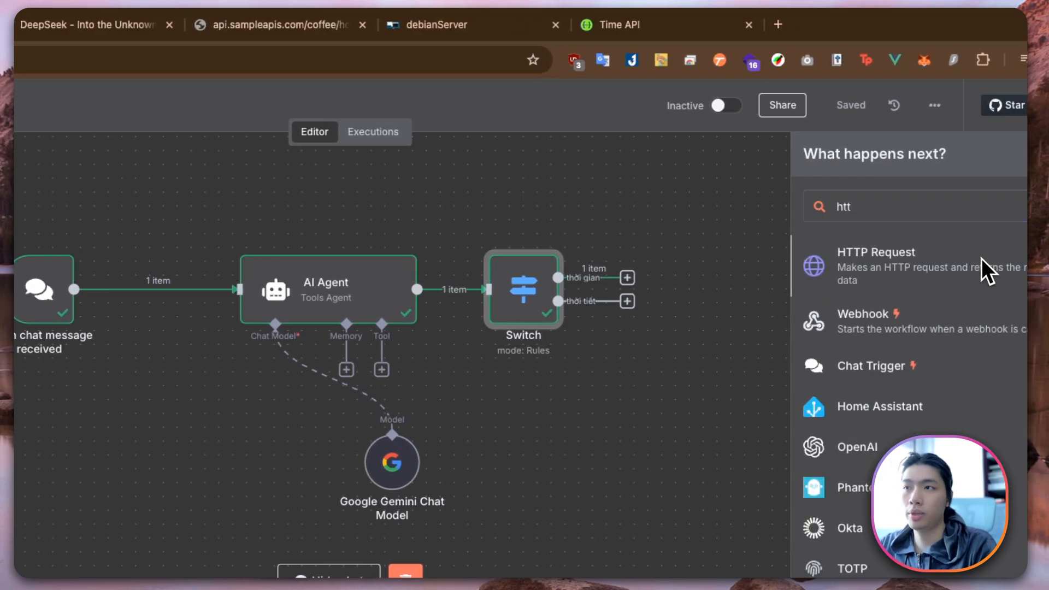
{"action": "left_click", "coordinate": [980, 258]}
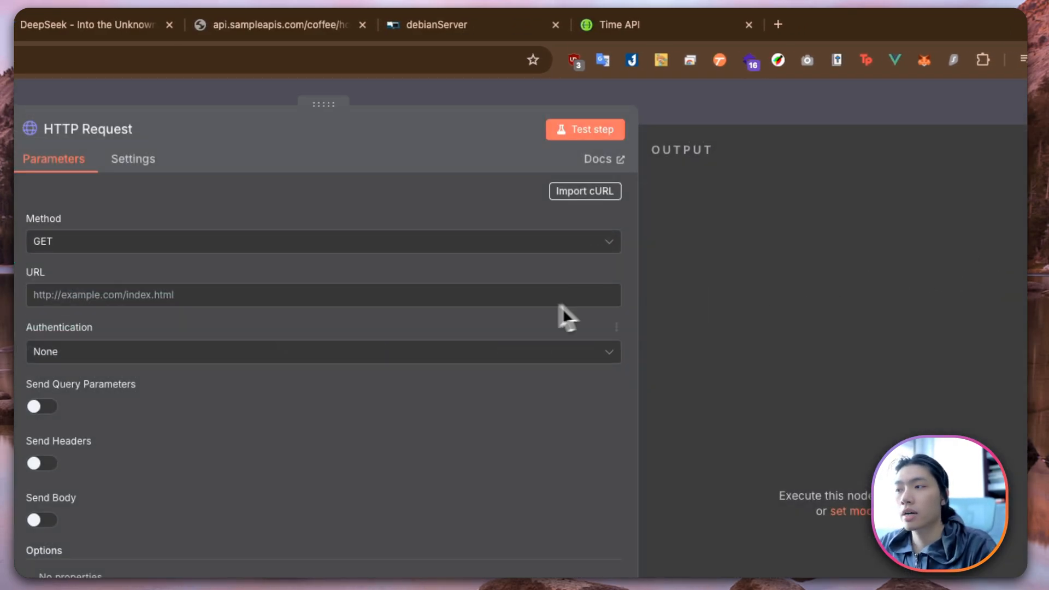
{"action": "left_click", "coordinate": [153, 292]}
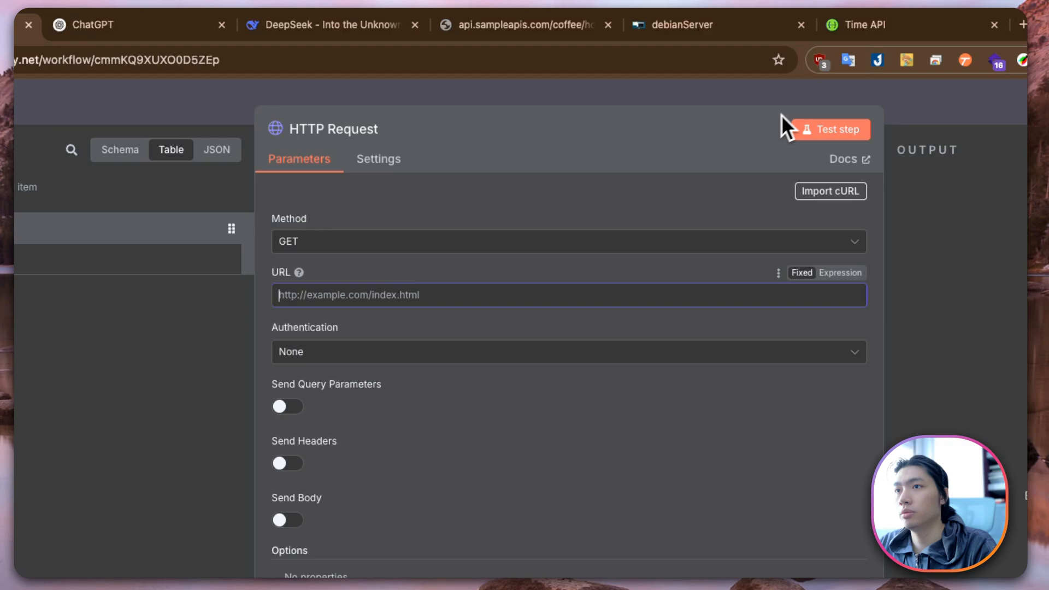
{"action": "left_click", "coordinate": [862, 27]}
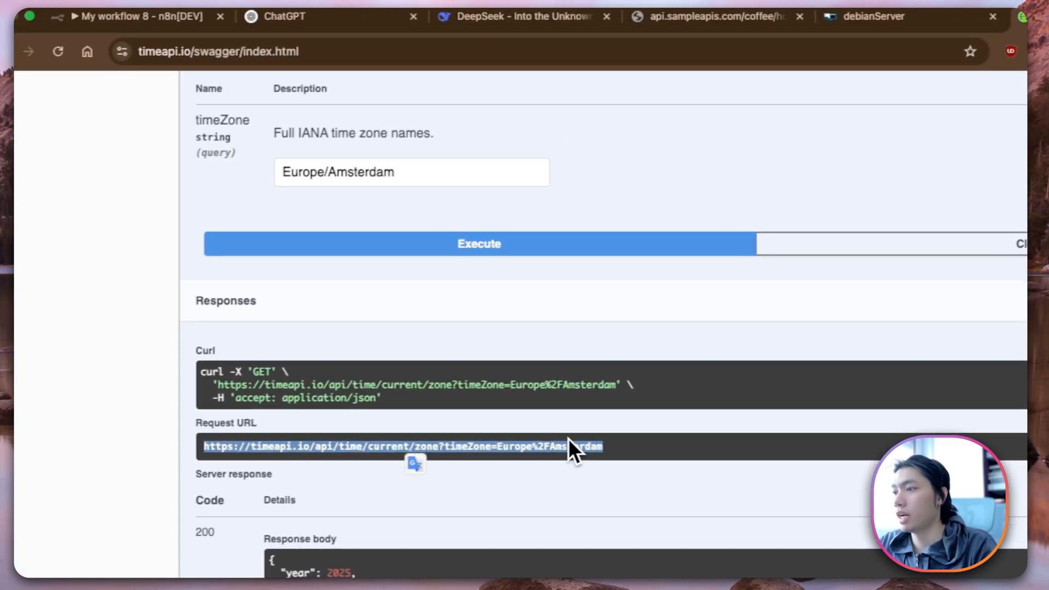
{"action": "left_click", "coordinate": [650, 27]}
{"action": "left_click", "coordinate": [678, 27]}
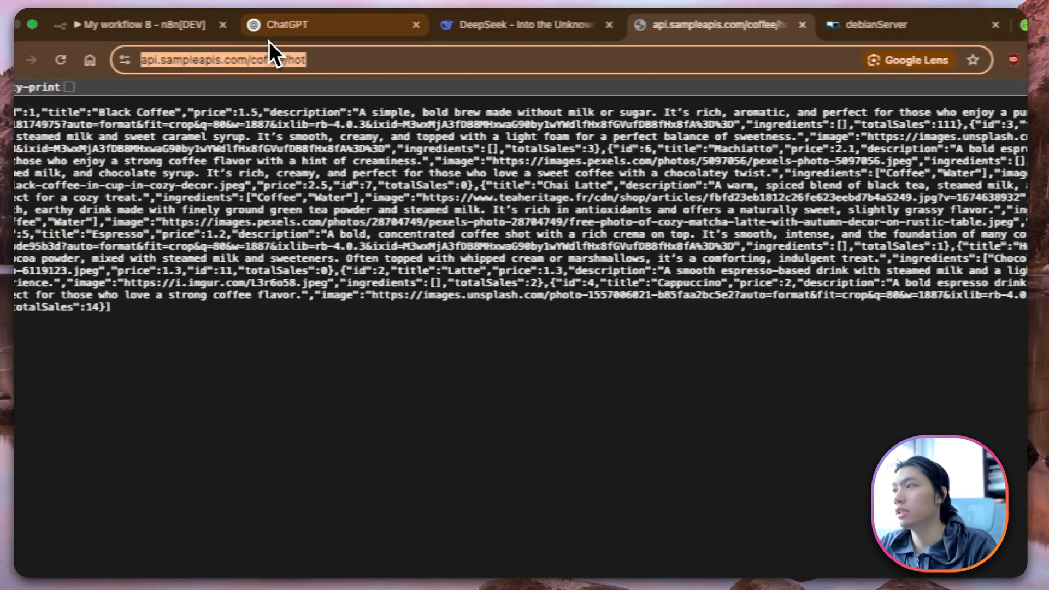
{"action": "left_click", "coordinate": [103, 27]}
{"action": "key", "text": "super+v"}
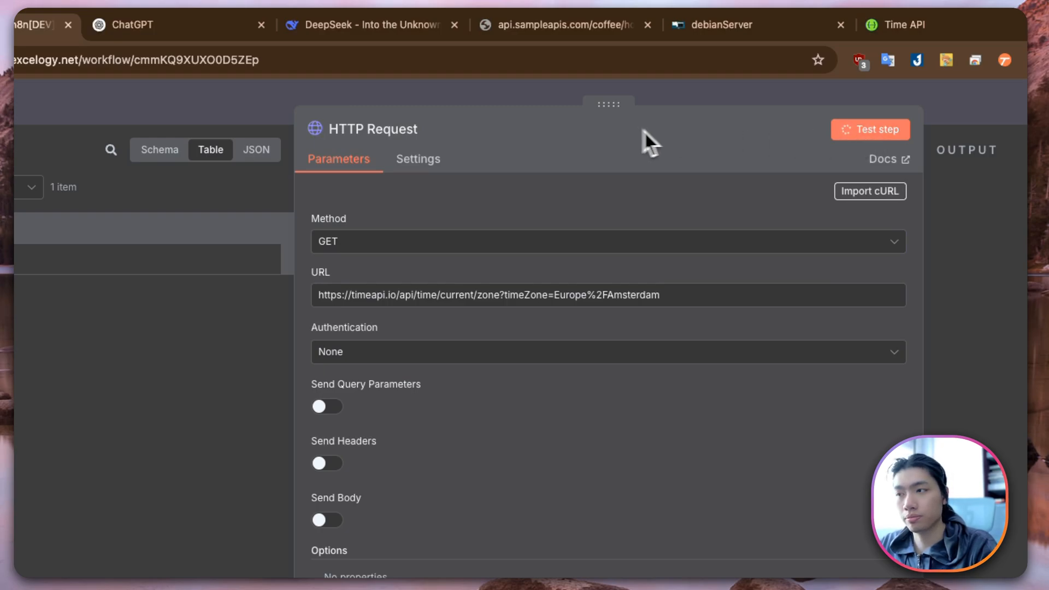
{"action": "left_click", "coordinate": [70, 100]}
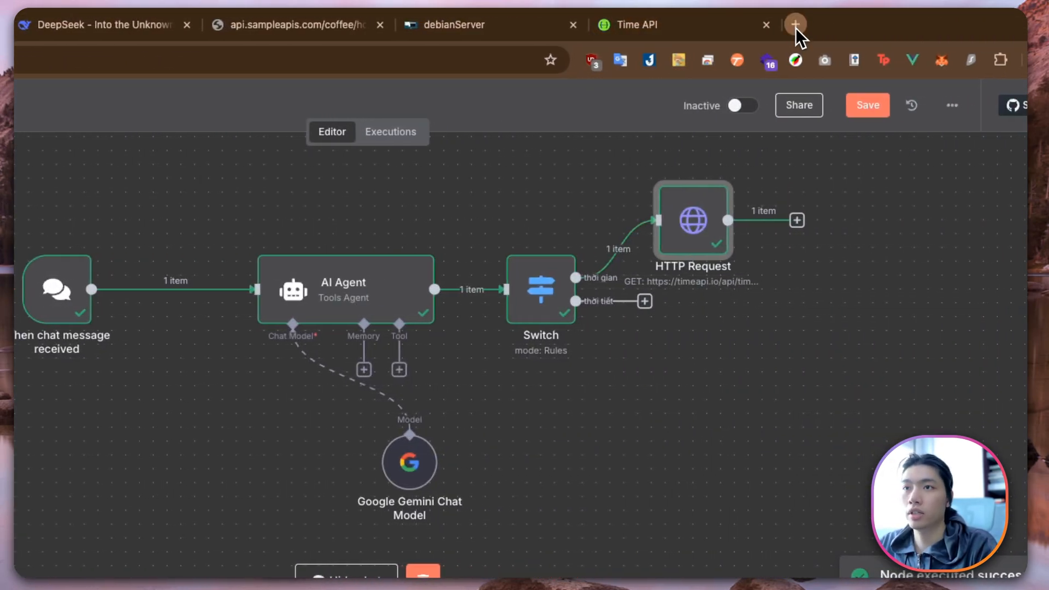
Step: Search the web for "weather api", check the OpenWeatherMap and WeatherAPI.com sites, and open the Open-Meteo website
{"action": "left_click", "coordinate": [838, 24]}
{"action": "type", "text": "weather api"}
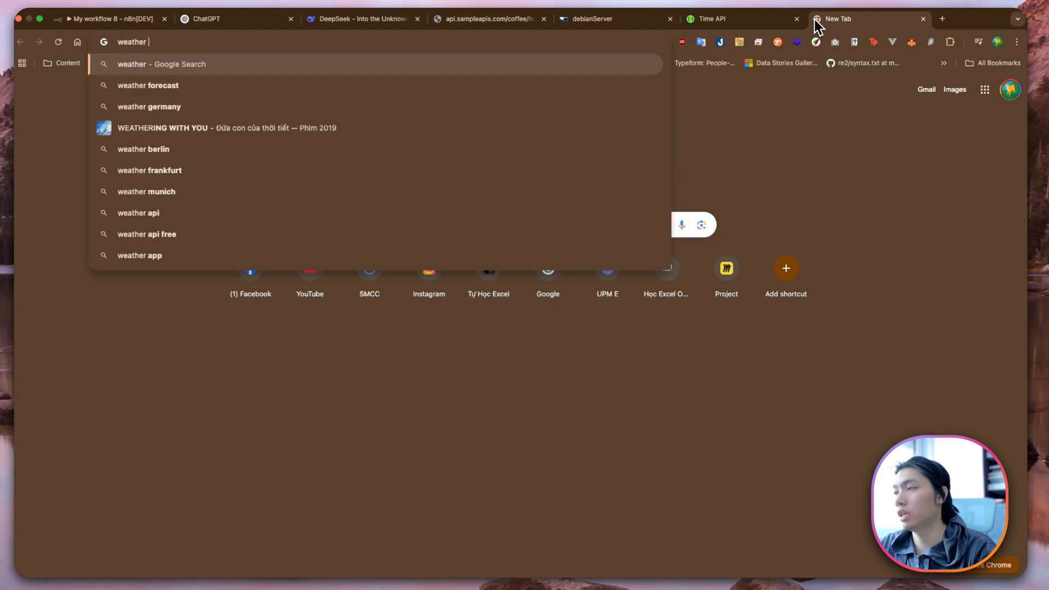
{"action": "key", "text": "Return"}
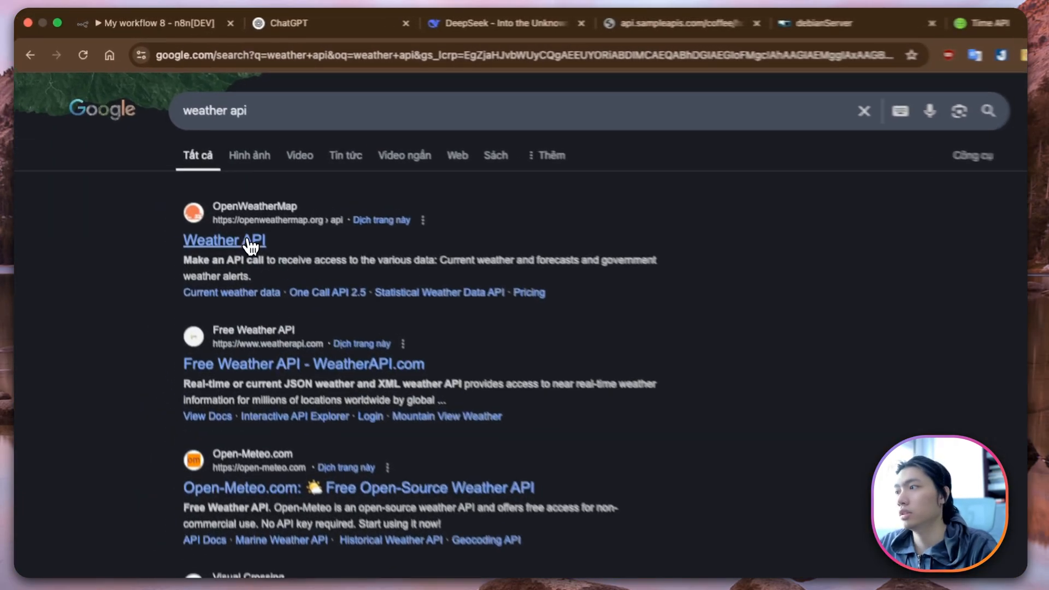
{"action": "left_click", "coordinate": [250, 246]}
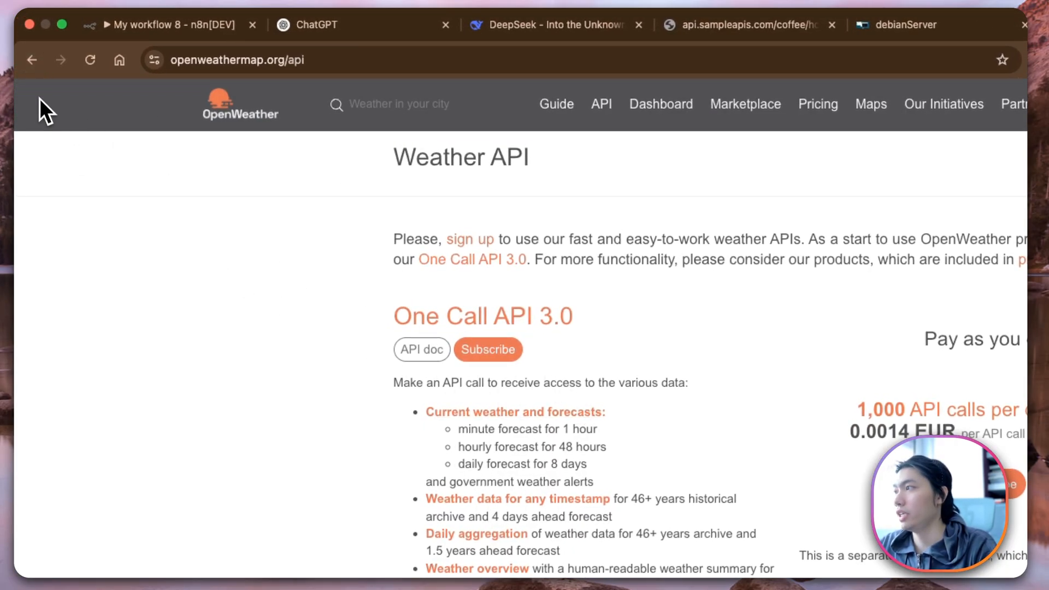
{"action": "left_click", "coordinate": [32, 60]}
{"action": "left_click", "coordinate": [268, 415]}
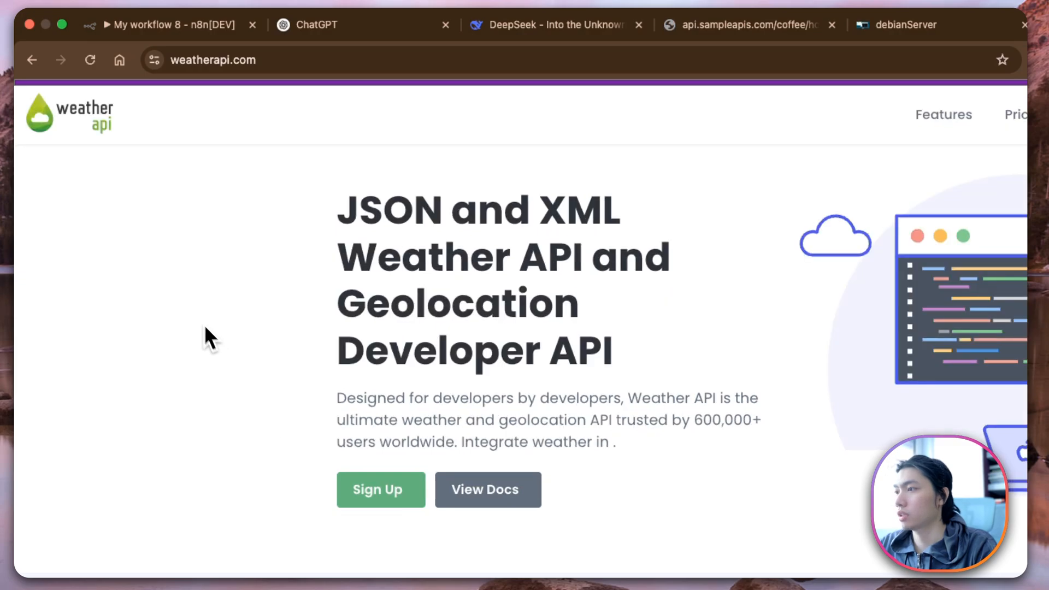
{"action": "left_click", "coordinate": [31, 60]}
{"action": "left_click", "coordinate": [325, 440]}
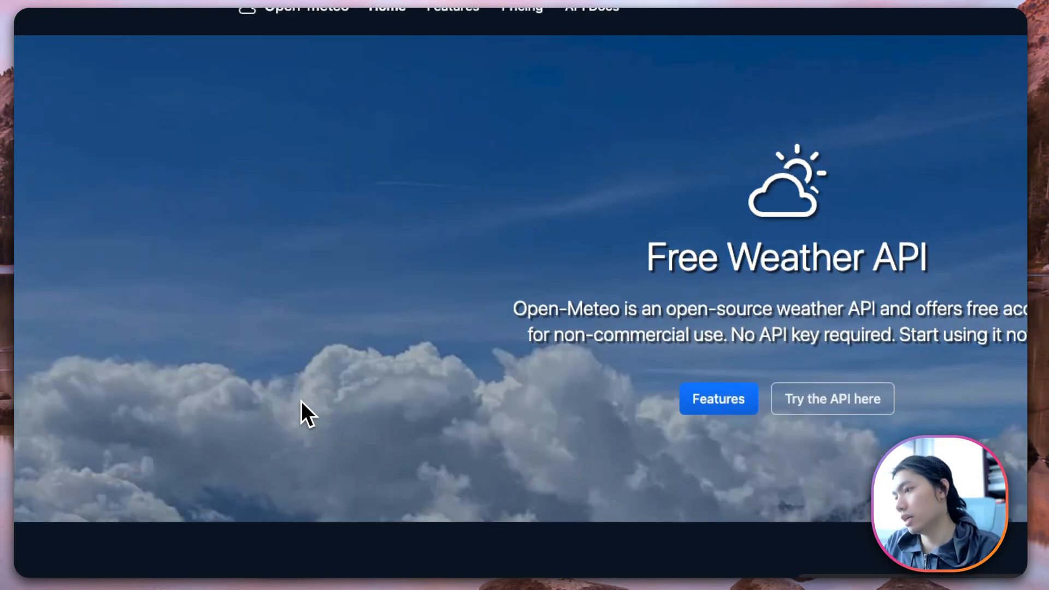
Step: Open the Open-Meteo forecast documentation and copy the API URL for latitude 52.52, longitude 13.41 and hourly temperature_2m
{"action": "left_click", "coordinate": [821, 398]}
{"action": "scroll", "coordinate": [647, 377], "scroll_direction": "down", "scroll_amount": 4}
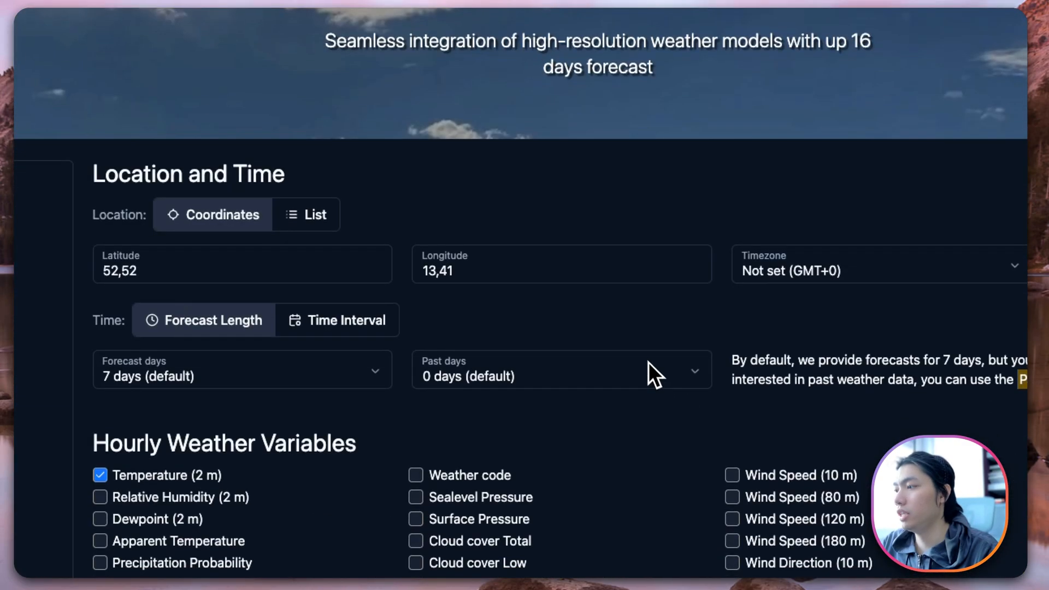
{"action": "scroll", "coordinate": [451, 311], "scroll_direction": "down", "scroll_amount": 8}
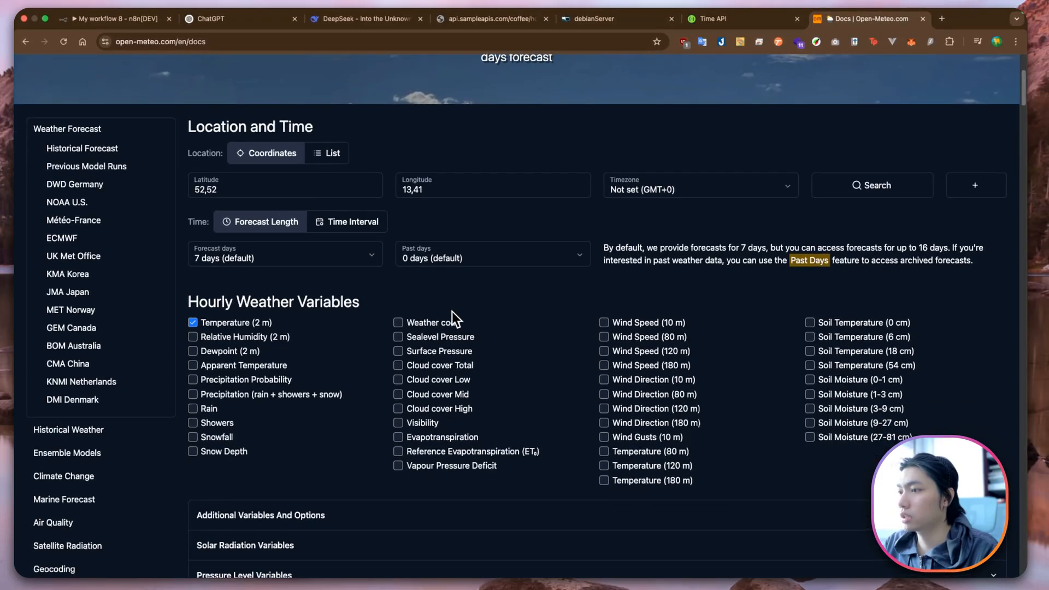
{"action": "scroll", "coordinate": [344, 281], "scroll_direction": "down", "scroll_amount": 15}
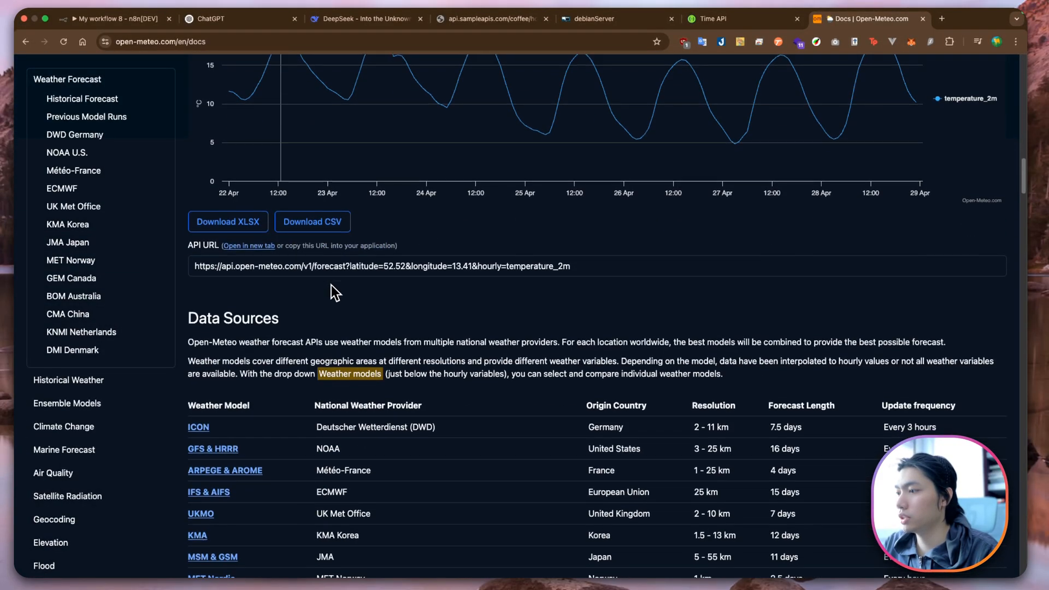
{"action": "scroll", "coordinate": [330, 284], "scroll_direction": "up", "scroll_amount": 3}
{"action": "scroll", "coordinate": [322, 245], "scroll_direction": "up", "scroll_amount": 2}
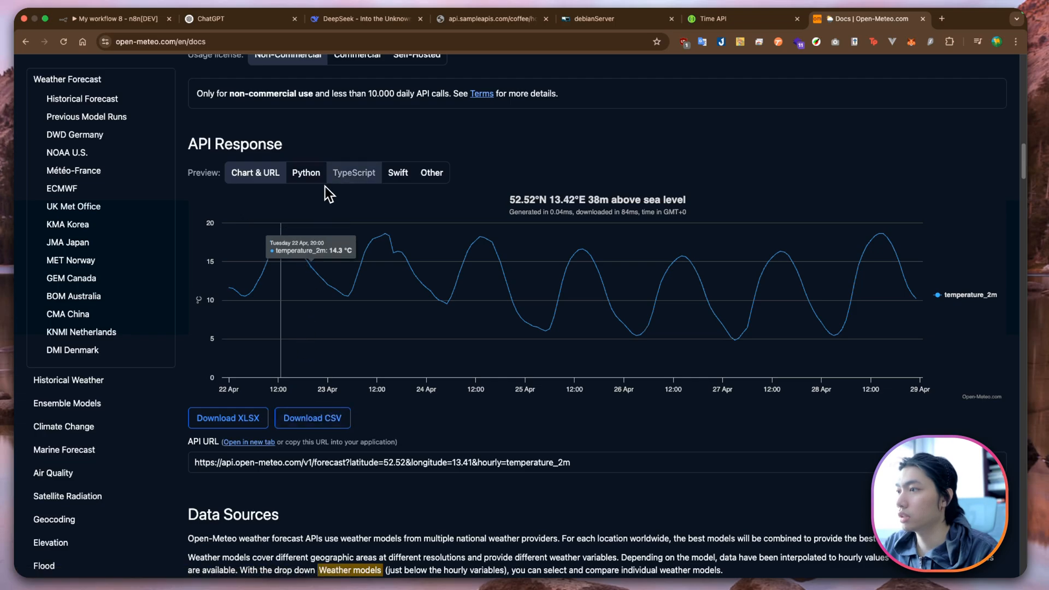
{"action": "left_click", "coordinate": [353, 172]}
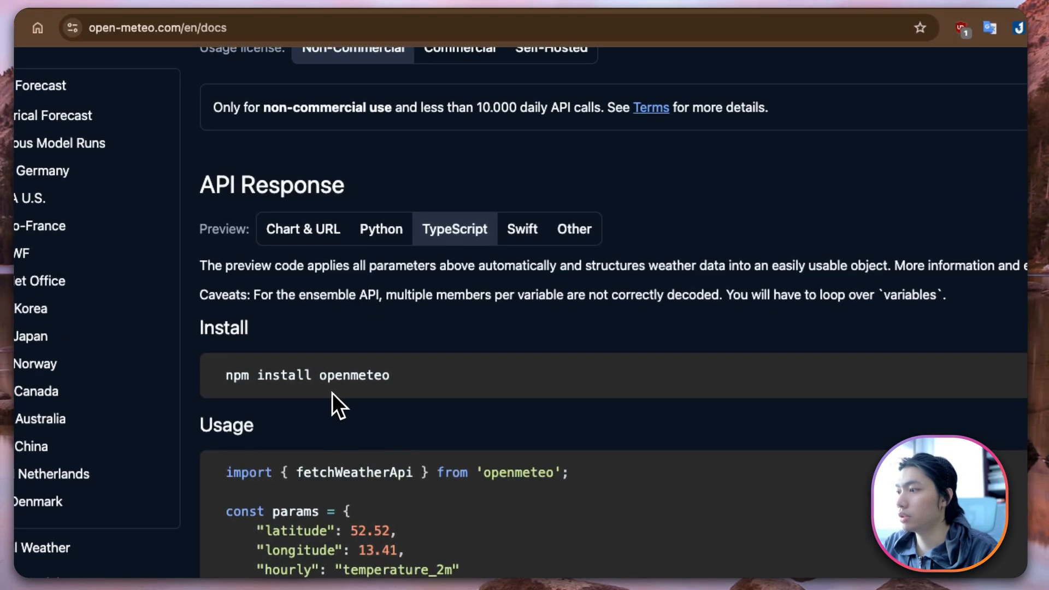
{"action": "left_click", "coordinate": [305, 228]}
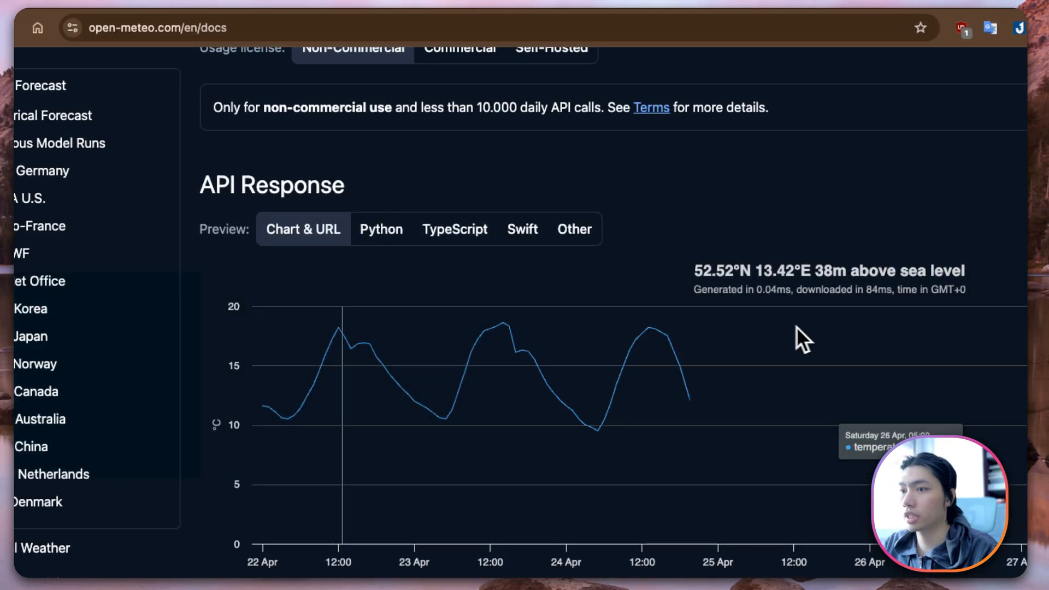
{"action": "scroll", "coordinate": [796, 333], "scroll_direction": "down", "scroll_amount": 3}
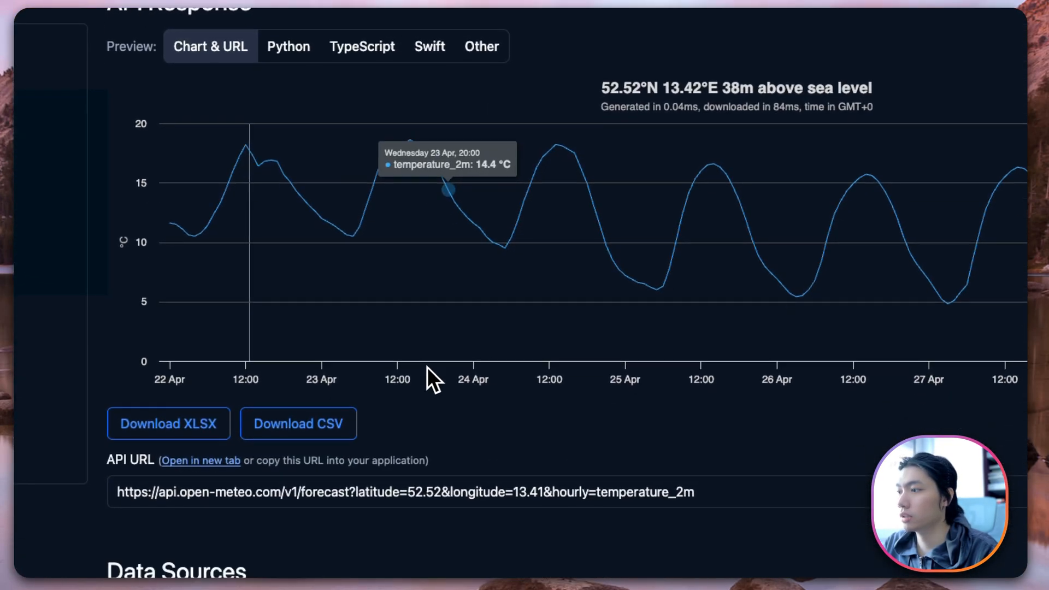
{"action": "scroll", "coordinate": [383, 350], "scroll_direction": "down", "scroll_amount": 5}
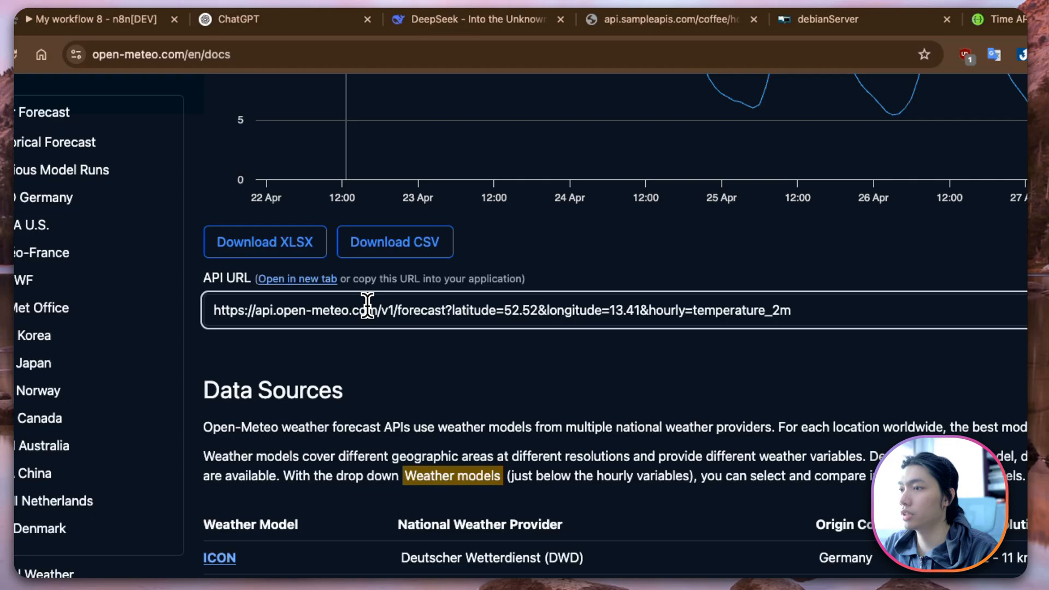
{"action": "left_click", "coordinate": [273, 491]}
{"action": "key", "text": "super+c"}
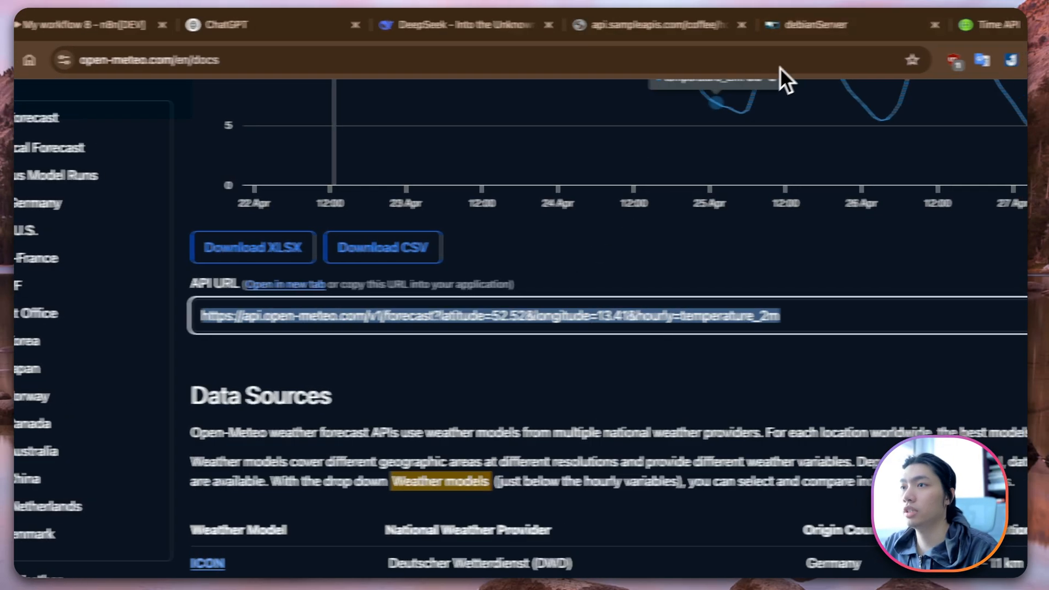
Step: Go back to the n8n workflow and add an HTTP Request node to the Switch's "thời tiết" output
{"action": "left_click", "coordinate": [1008, 25]}
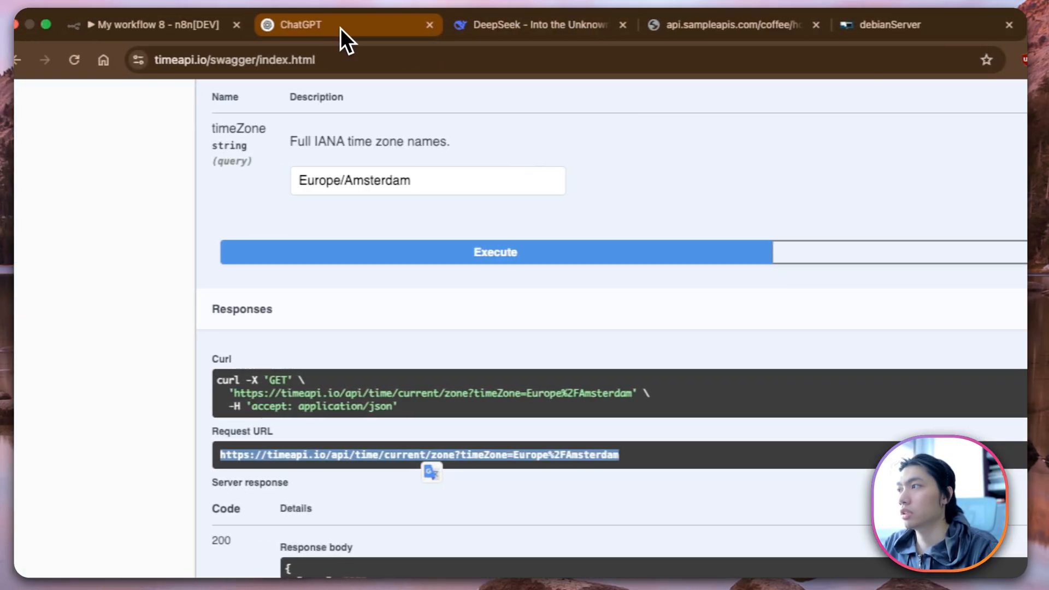
{"action": "left_click", "coordinate": [29, 24]}
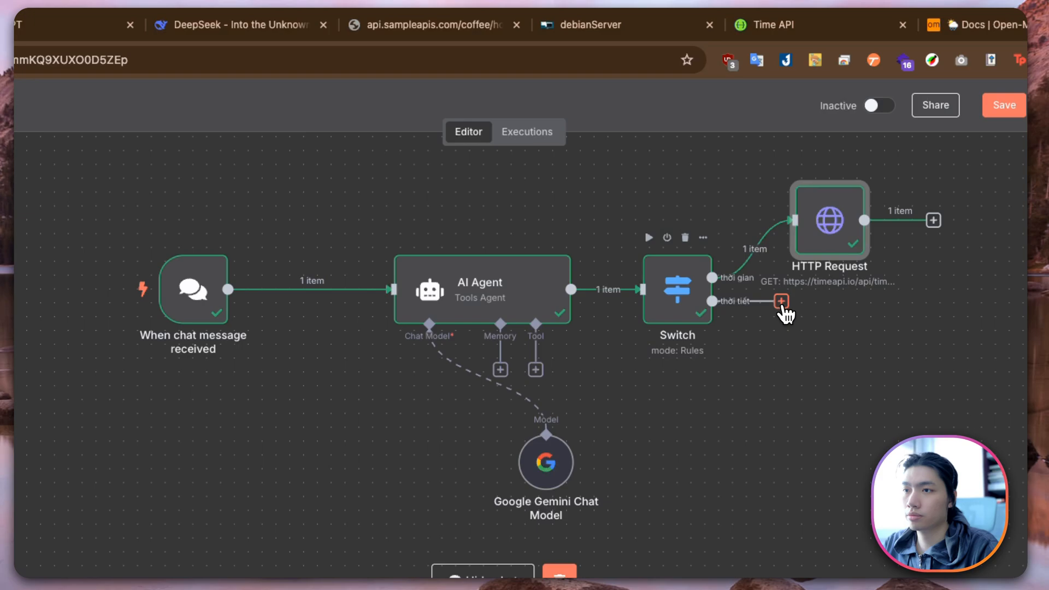
{"action": "left_click", "coordinate": [782, 301]}
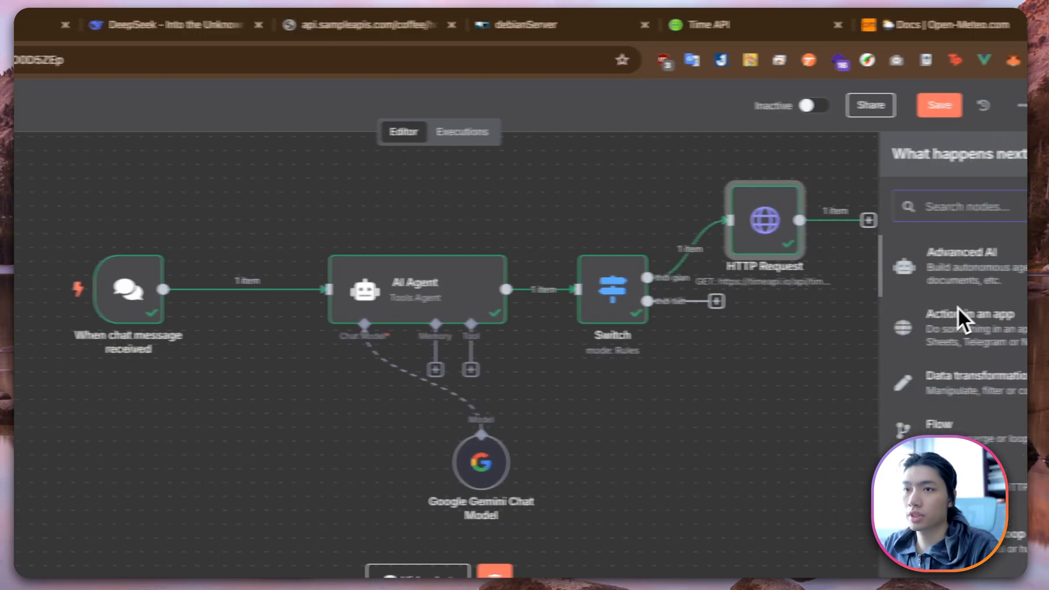
{"action": "type", "text": "htt"}
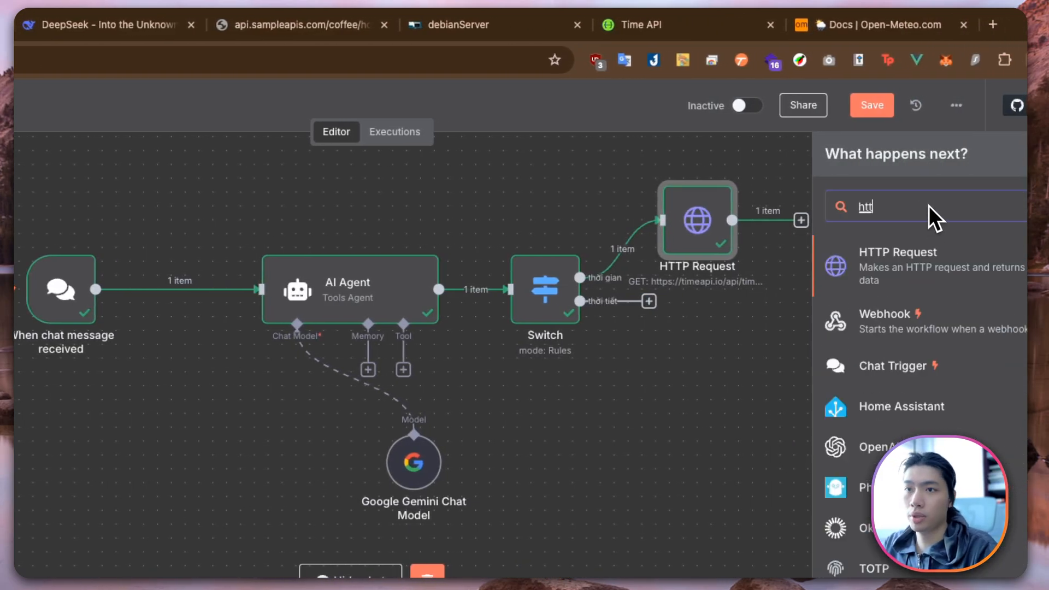
{"action": "left_click", "coordinate": [918, 273]}
{"action": "left_click", "coordinate": [569, 290]}
{"action": "key", "text": "super+v"}
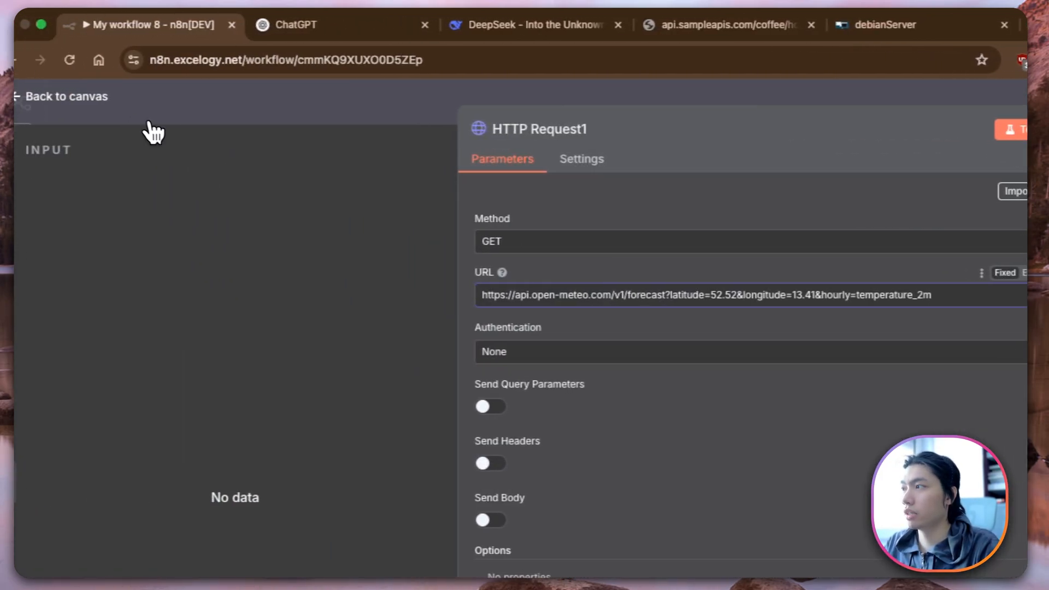
{"action": "left_click", "coordinate": [54, 101]}
Step: Copy the earlier system_prompt message from the chat, clear the execution data and paste the message into the chat input
{"action": "left_click_drag", "start_coordinate": [256, 498], "coordinate": [80, 464]}
{"action": "key", "text": "super+c"}
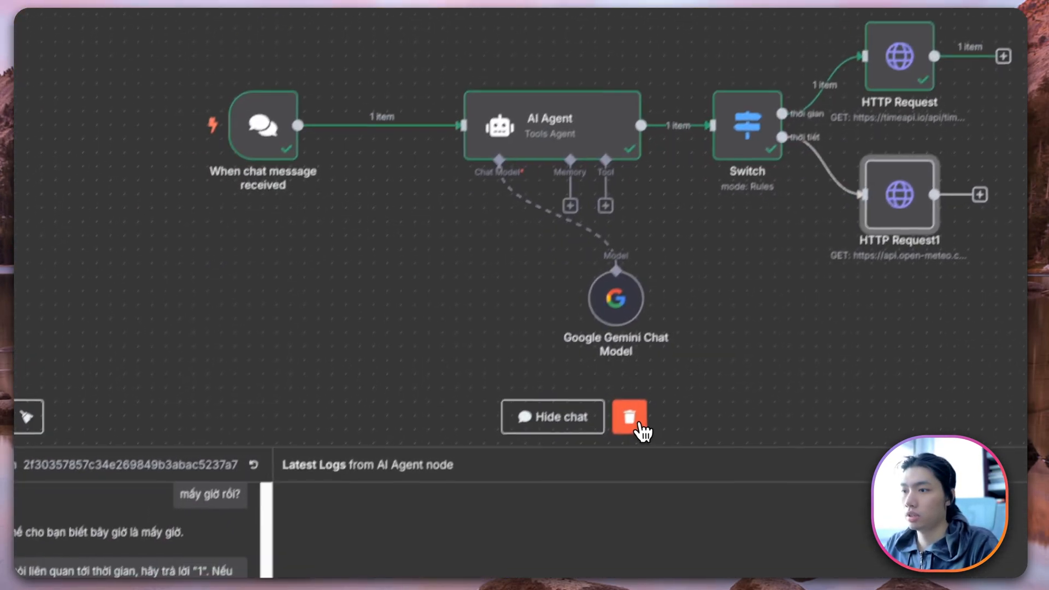
{"action": "left_click", "coordinate": [394, 569]}
{"action": "left_click", "coordinate": [355, 552]}
{"action": "key", "text": "super+v"}
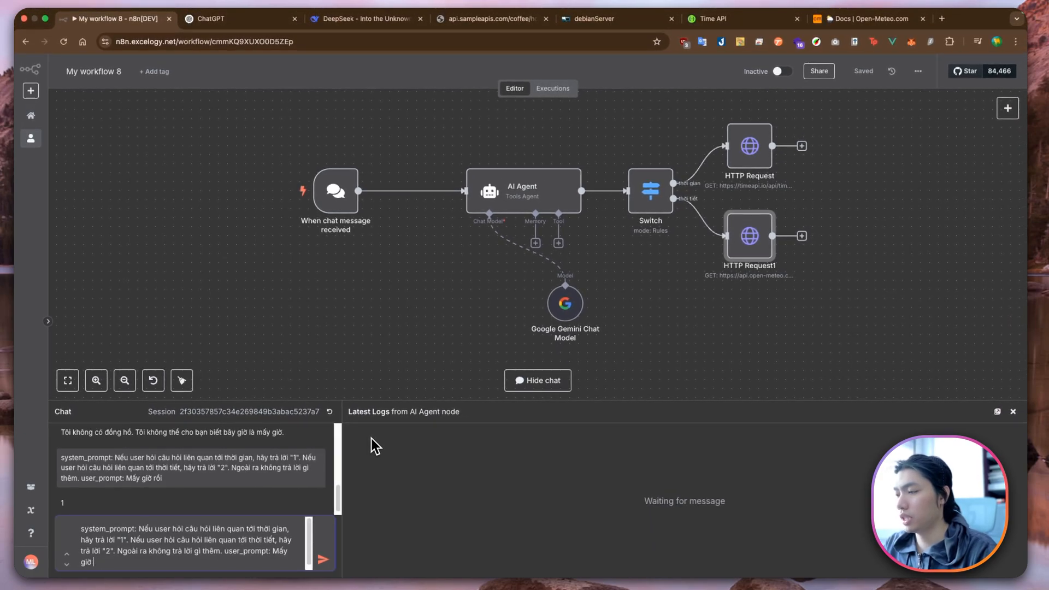
Step: Change the question after user_prompt to "Hôm nay bao nhiêu độ" and submit the prompt in the chat
{"action": "key", "text": "BackSpace"}
{"action": "key", "text": "BackSpace"}
{"action": "key", "text": "BackSpace"}
{"action": "key", "text": "BackSpace"}
{"action": "key", "text": "BackSpace"}
{"action": "key", "text": "BackSpace"}
{"action": "key", "text": "BackSpace"}
{"action": "key", "text": "BackSpace"}
{"action": "key", "text": "BackSpace"}
{"action": "key", "text": "BackSpace"}
{"action": "key", "text": "BackSpace"}
{"action": "type", "text": "Hom nay bao nhiêu"}
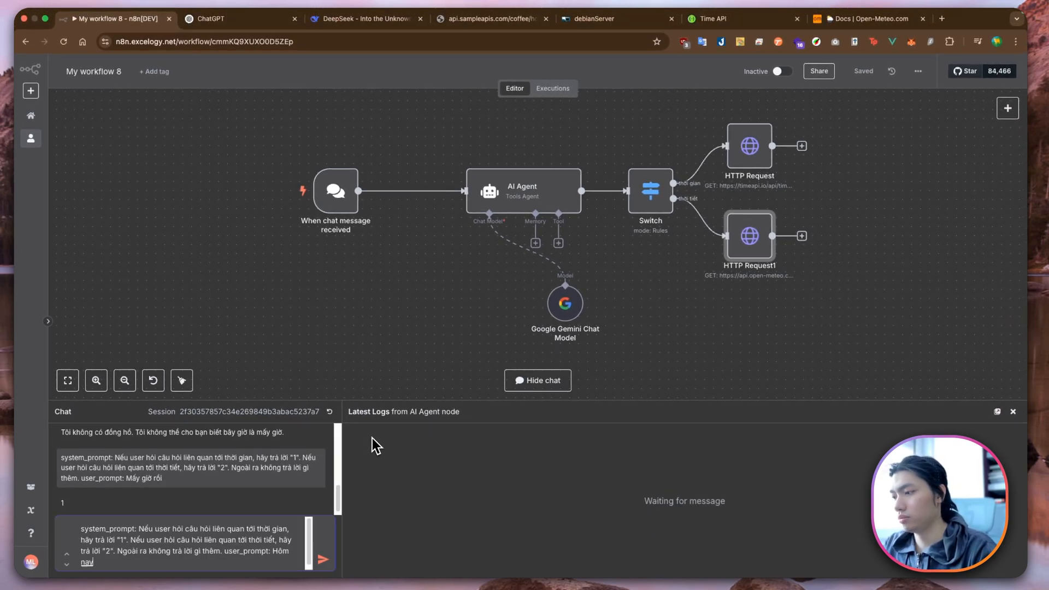
{"action": "type", "text": " độ"}
{"action": "key", "text": "Return"}
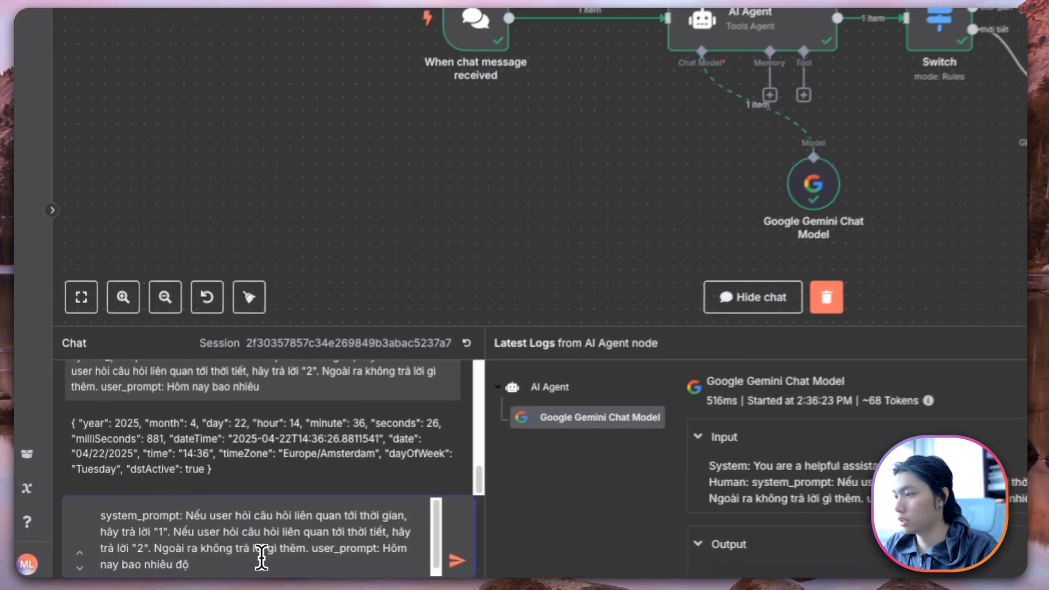
Step: Clear the execution data, reset the chat session and send the "Hôm nay bao nhiêu độ" prompt
{"action": "left_click", "coordinate": [823, 312]}
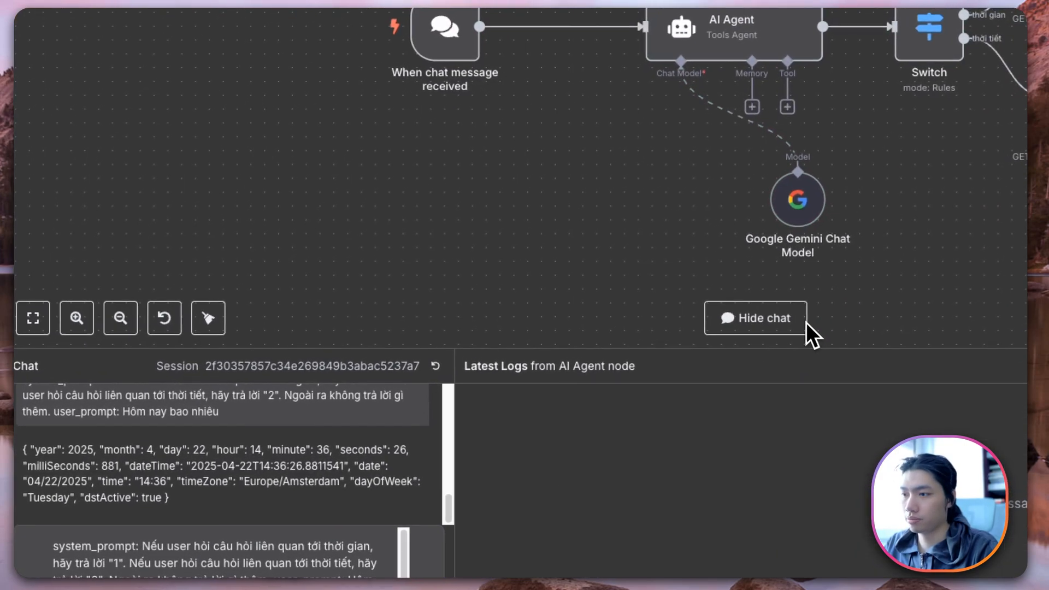
{"action": "left_click", "coordinate": [220, 560]}
{"action": "key", "text": "super+a"}
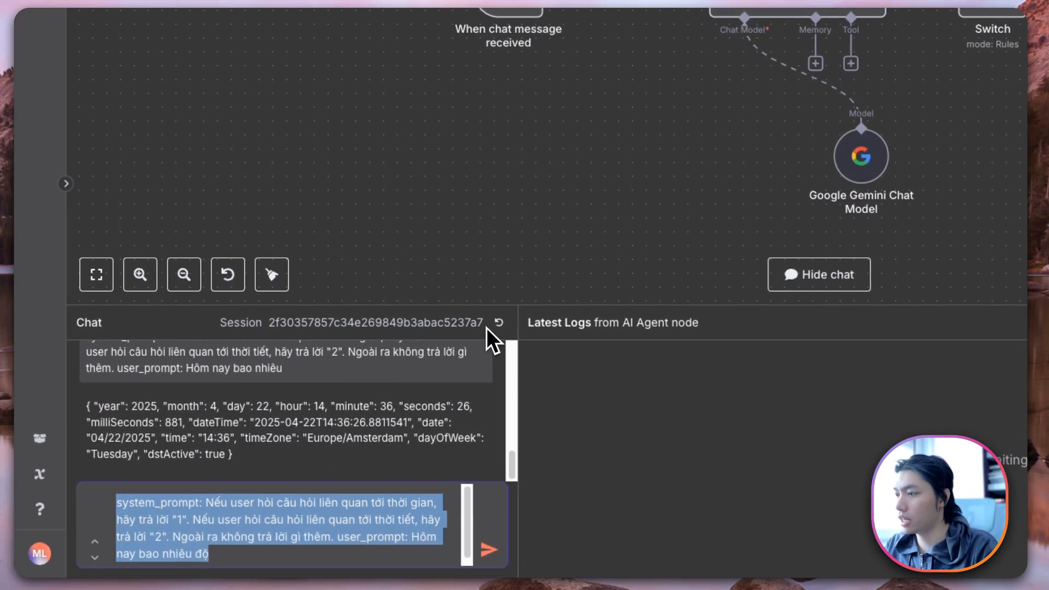
{"action": "left_click", "coordinate": [495, 324]}
{"action": "left_click", "coordinate": [475, 556]}
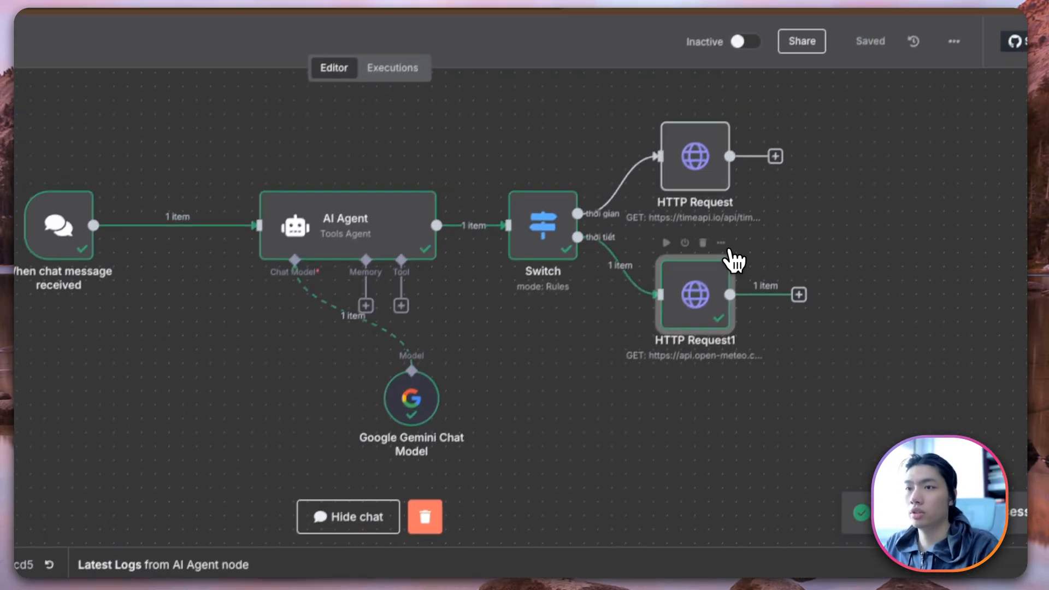
Step: Open the weather HTTP Request node to examine its input and output data, and return to the canvas
{"action": "right_click", "coordinate": [733, 263]}
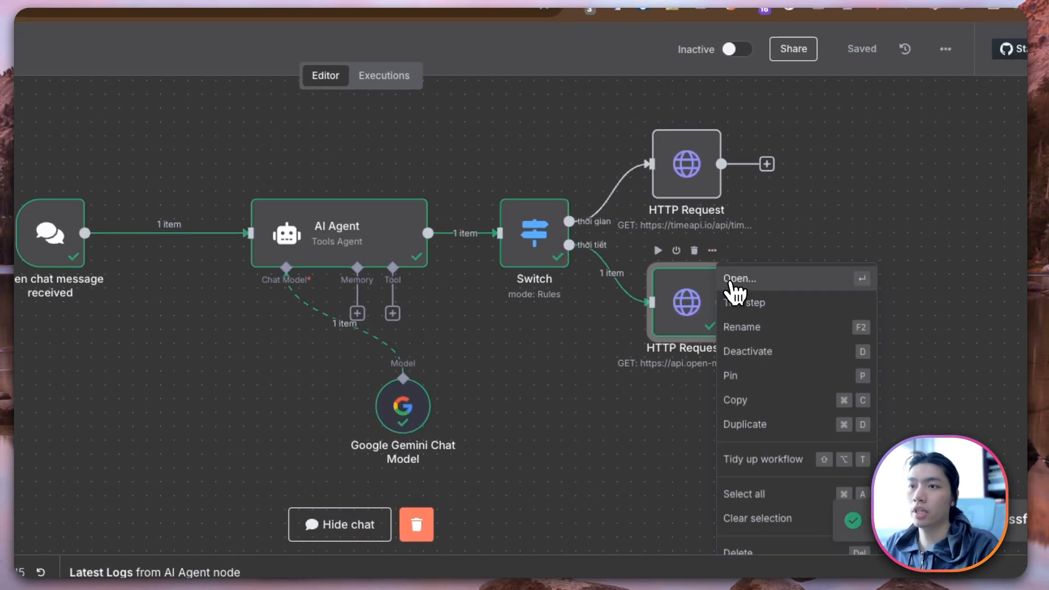
{"action": "left_click", "coordinate": [735, 276]}
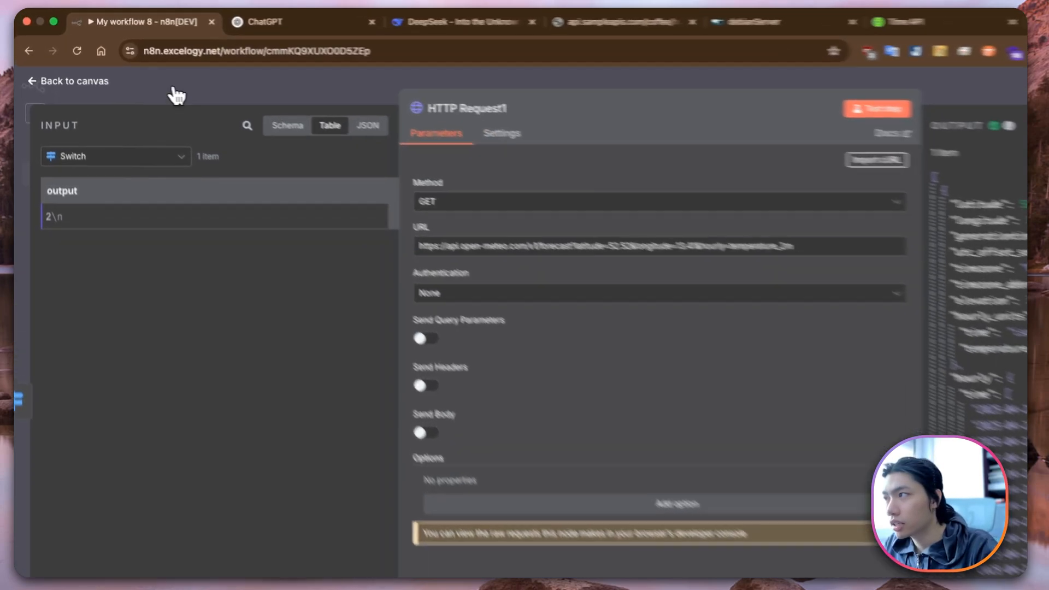
{"action": "left_click", "coordinate": [175, 95]}
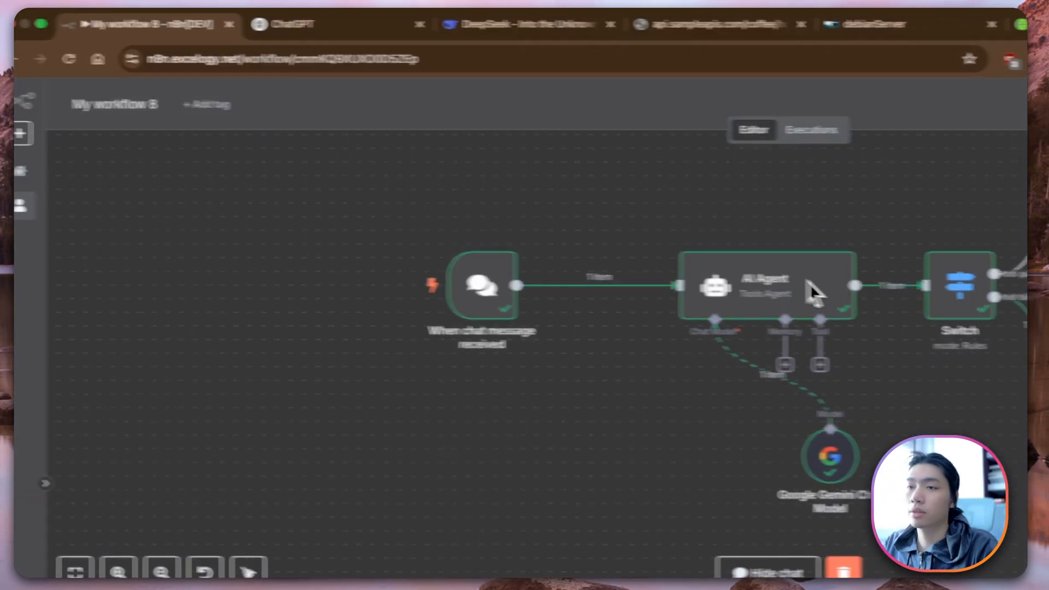
Step: Add an AI Agent node after the weather HTTP Request node, view its input as a schema and return to the canvas
{"action": "left_click", "coordinate": [880, 358]}
{"action": "left_click", "coordinate": [974, 245]}
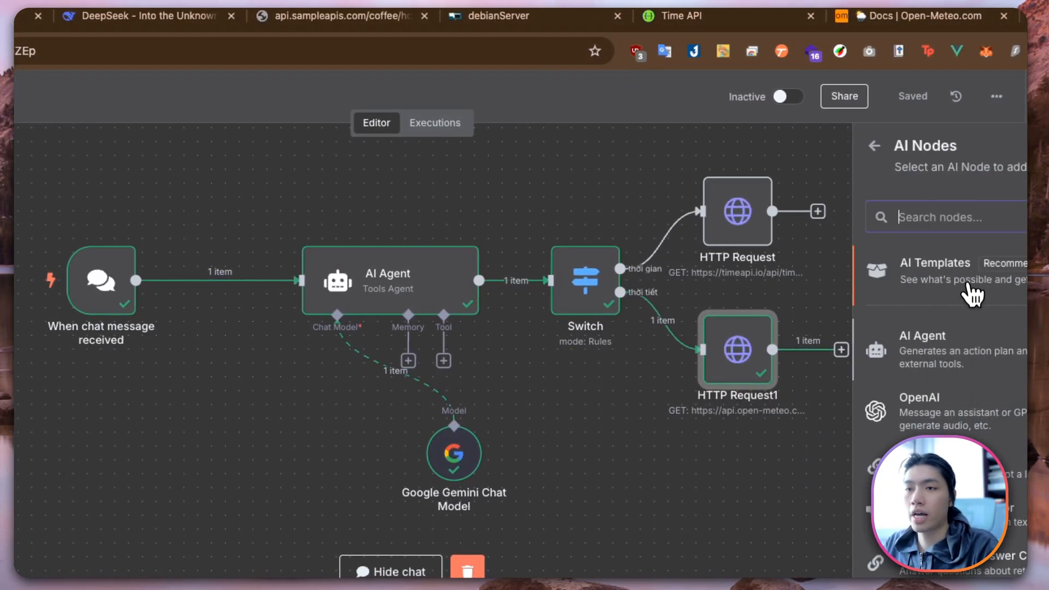
{"action": "left_click", "coordinate": [964, 332]}
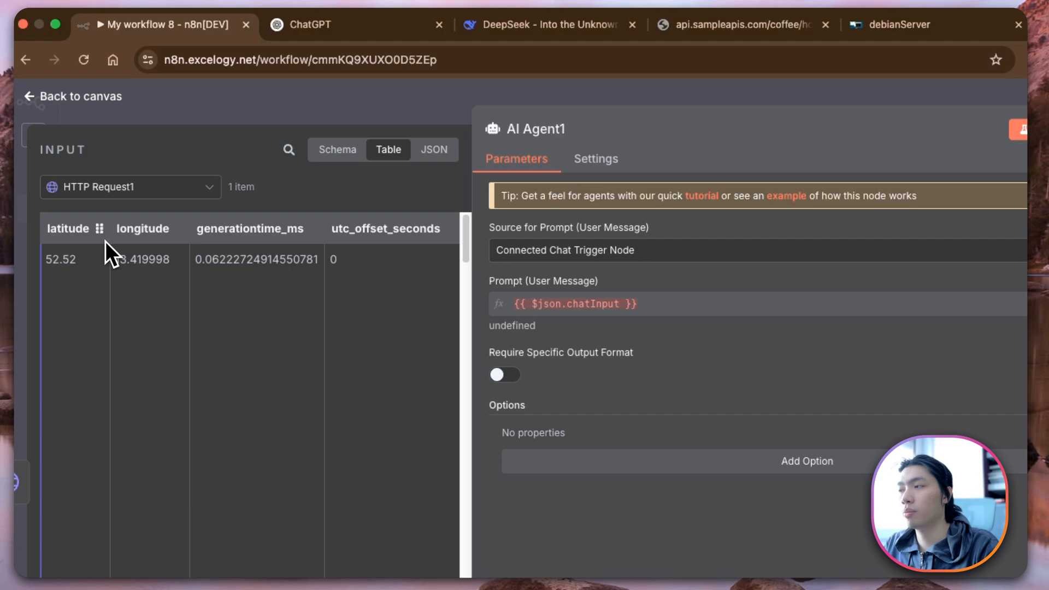
{"action": "left_click", "coordinate": [352, 152]}
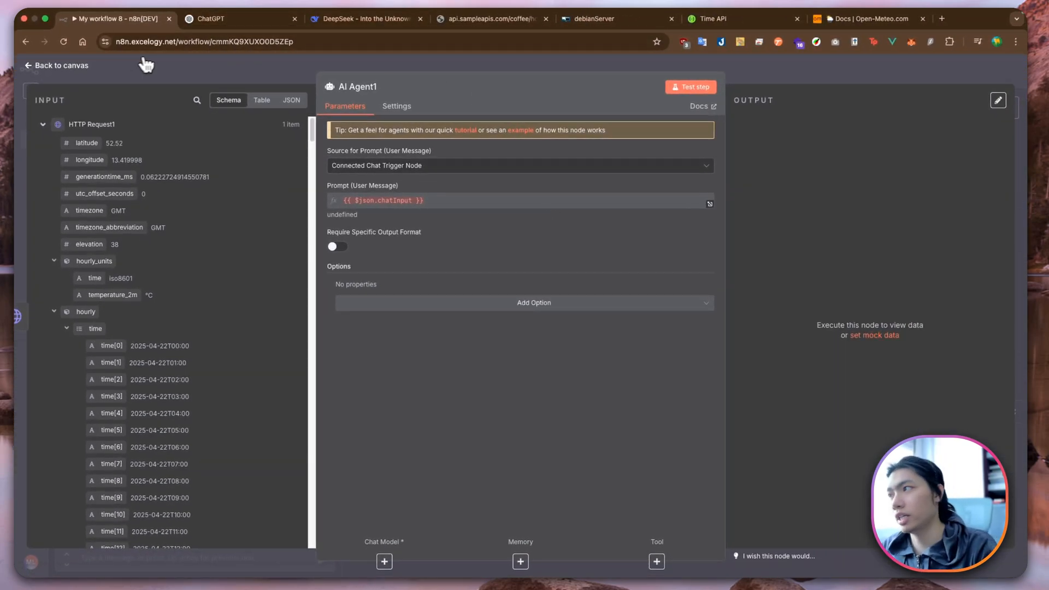
{"action": "left_click", "coordinate": [57, 65]}
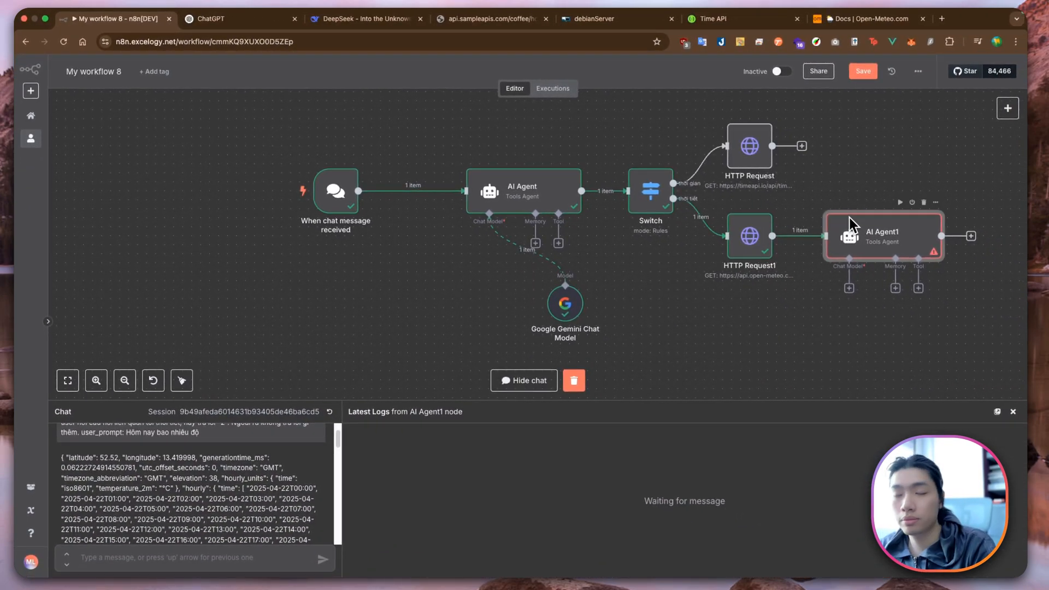
Step: Copy the instruction text after system_prompt, covering the "1" and "2" reply rules, from the earlier chat message
{"action": "scroll", "coordinate": [196, 489], "scroll_direction": "up", "scroll_amount": 2}
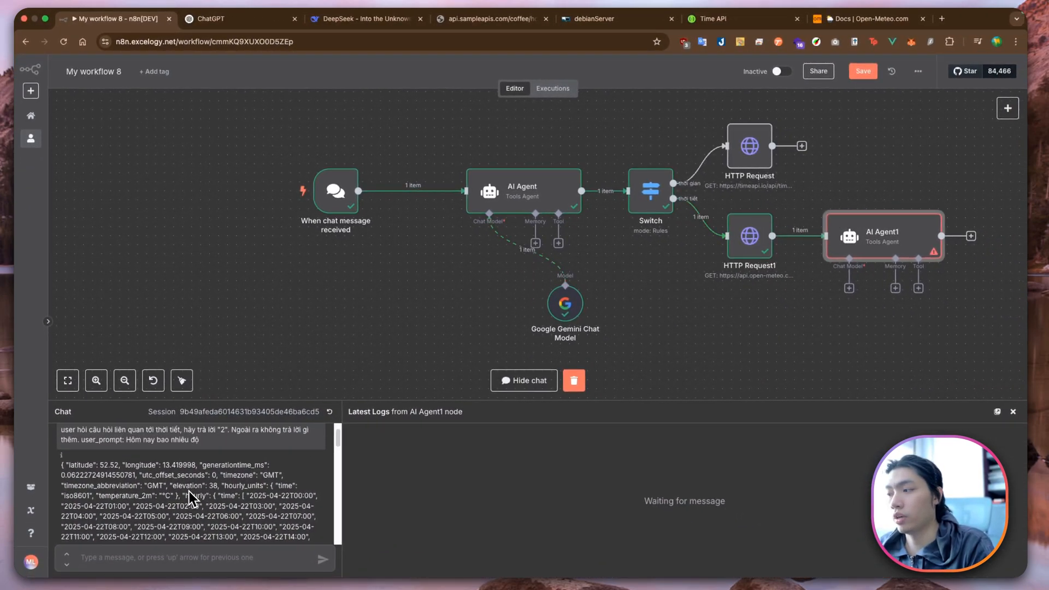
{"action": "scroll", "coordinate": [172, 457], "scroll_direction": "up", "scroll_amount": 1}
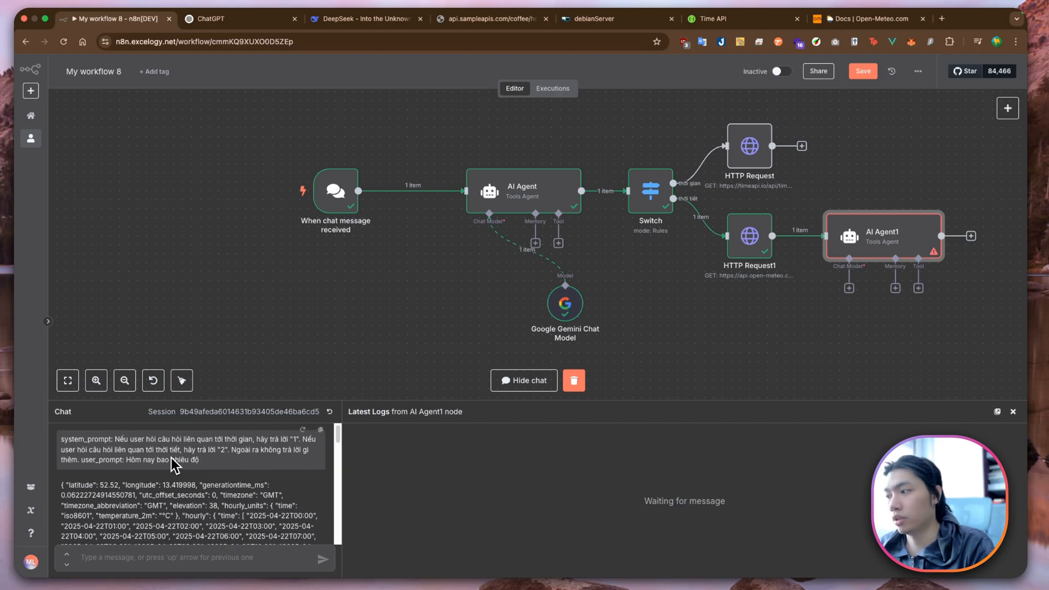
{"action": "left_click_drag", "start_coordinate": [62, 444], "coordinate": [223, 444]}
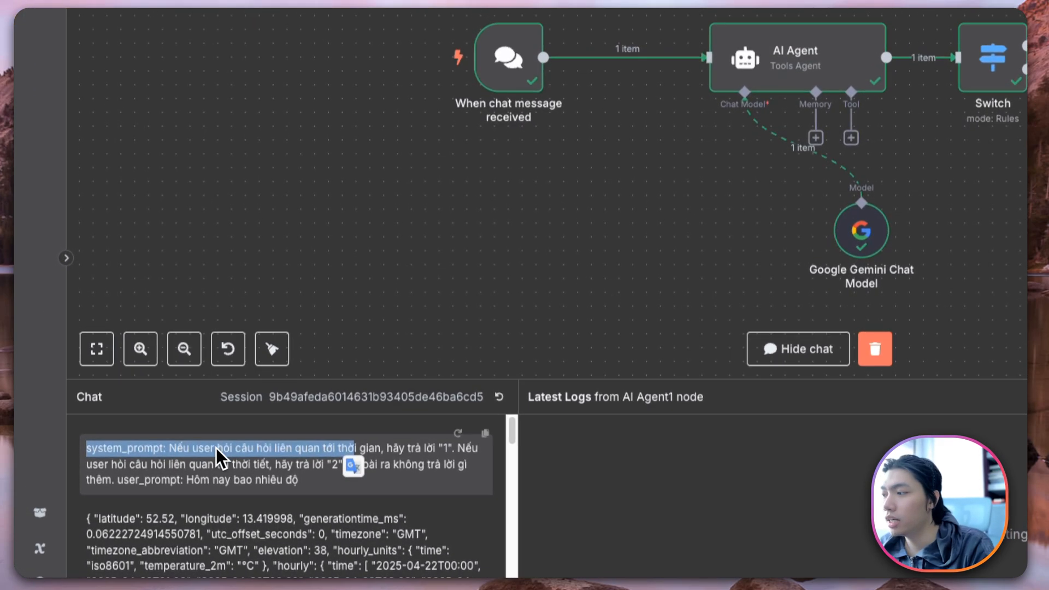
{"action": "left_click", "coordinate": [182, 441]}
{"action": "left_click_drag", "start_coordinate": [172, 469], "coordinate": [349, 491]}
{"action": "key", "text": "super+c"}
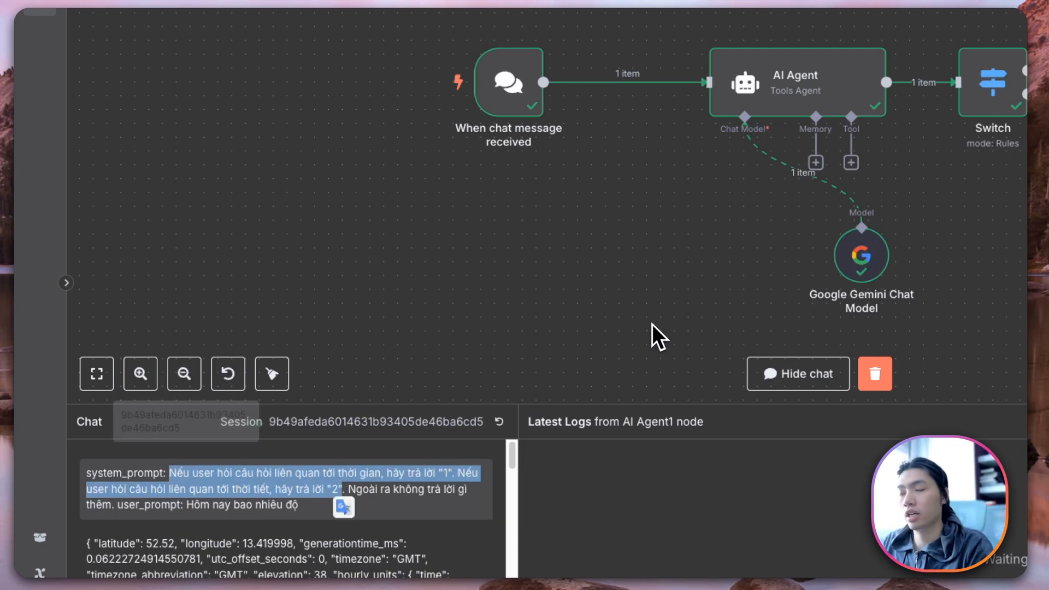
Step: Add a System Message option to the first AI Agent, replace its text with the copied instructions and return to the canvas
{"action": "left_click", "coordinate": [877, 30]}
{"action": "left_click", "coordinate": [898, 61]}
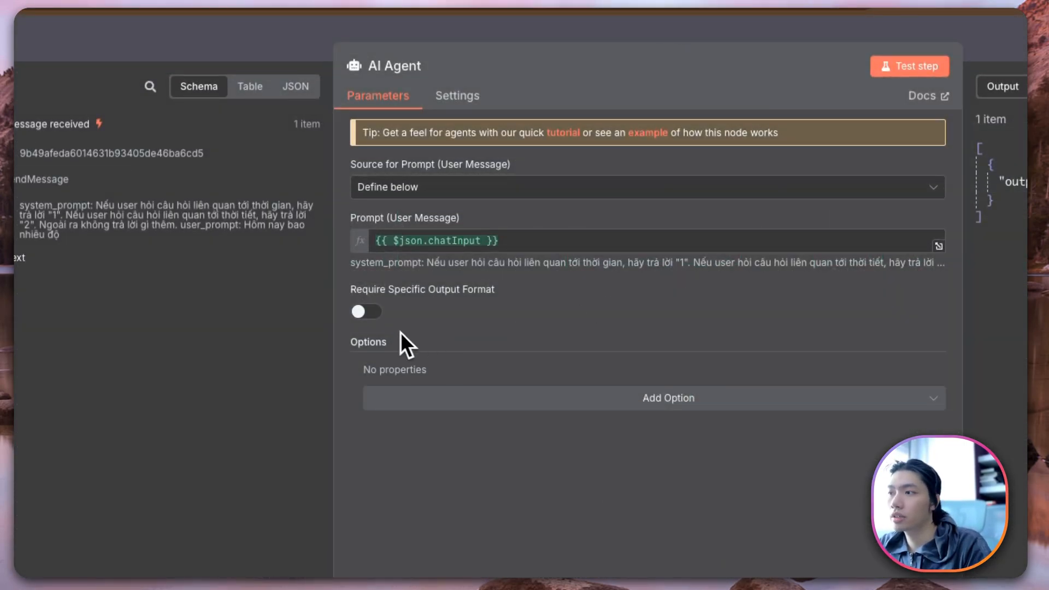
{"action": "left_click", "coordinate": [551, 395]}
{"action": "left_click", "coordinate": [579, 437]}
{"action": "left_click", "coordinate": [492, 328]}
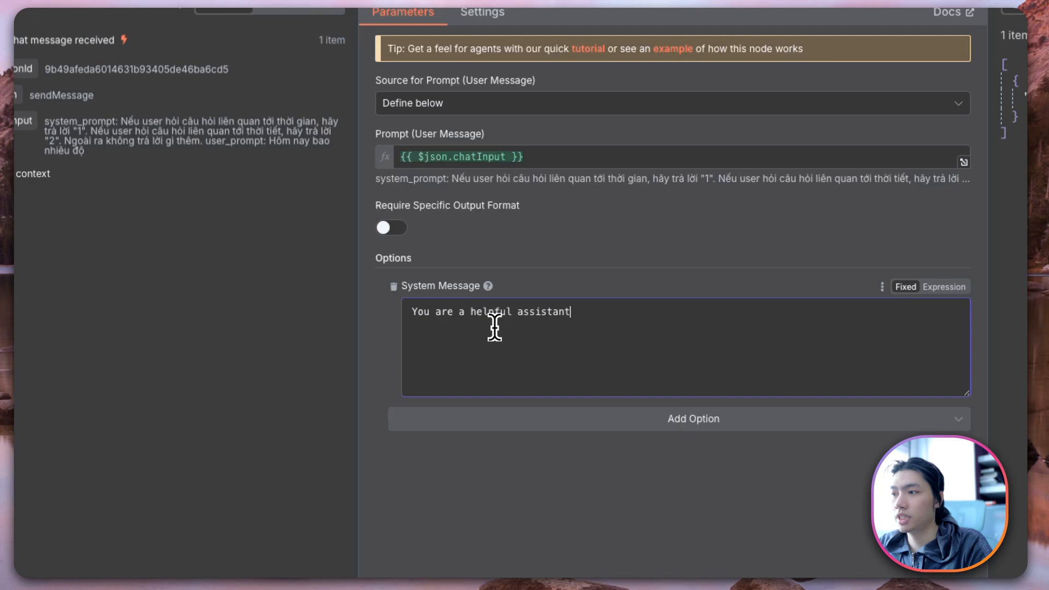
{"action": "key", "text": "super+a"}
{"action": "key", "text": "super+v"}
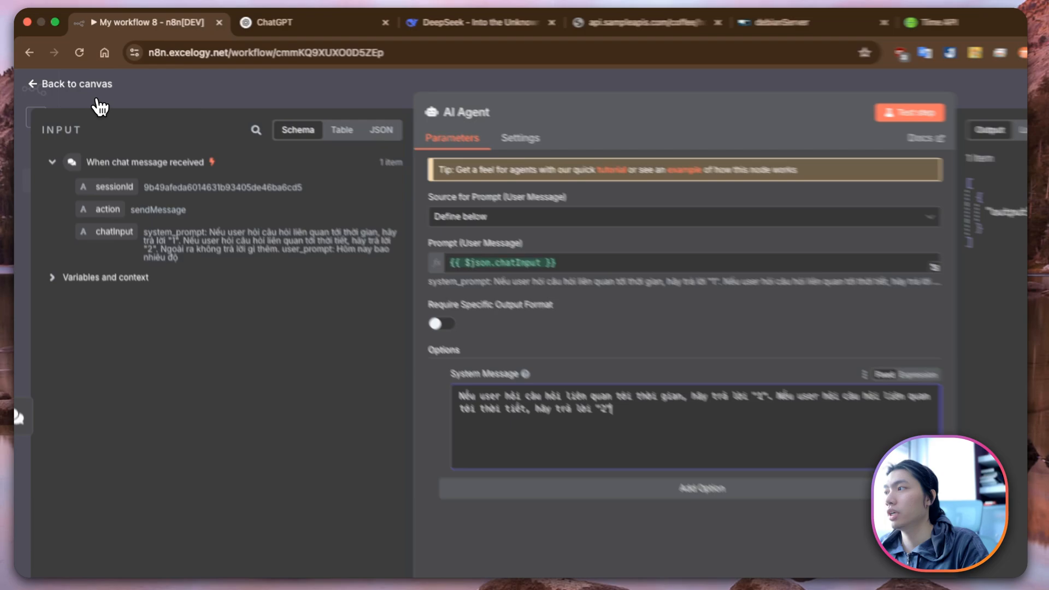
{"action": "left_click", "coordinate": [58, 66]}
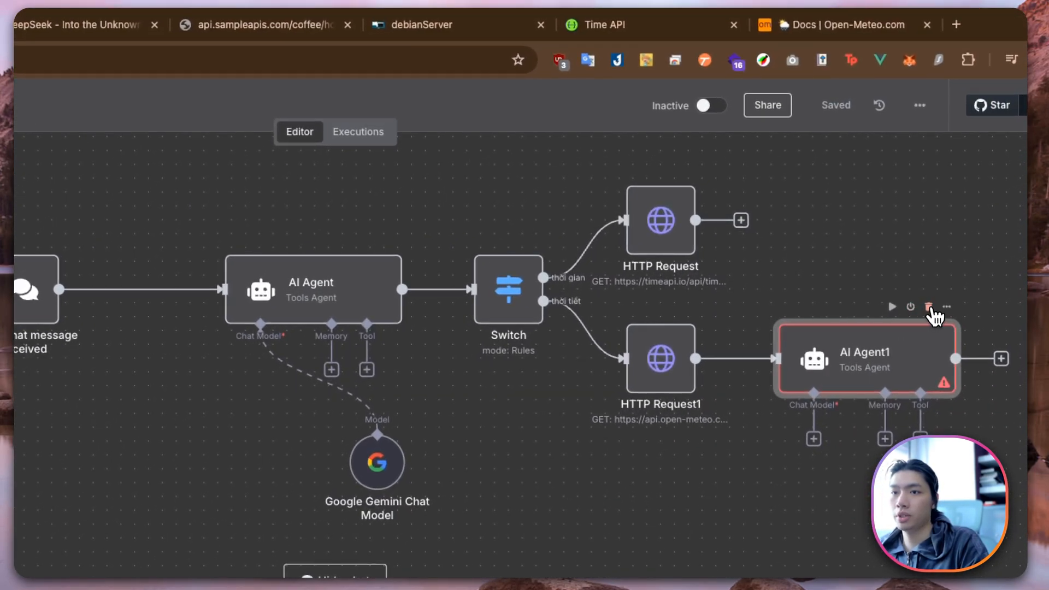
Step: Delete the AI Agent1 node, deactivate both HTTP Request nodes and save the workflow
{"action": "left_click", "coordinate": [928, 307]}
{"action": "left_click", "coordinate": [650, 167]}
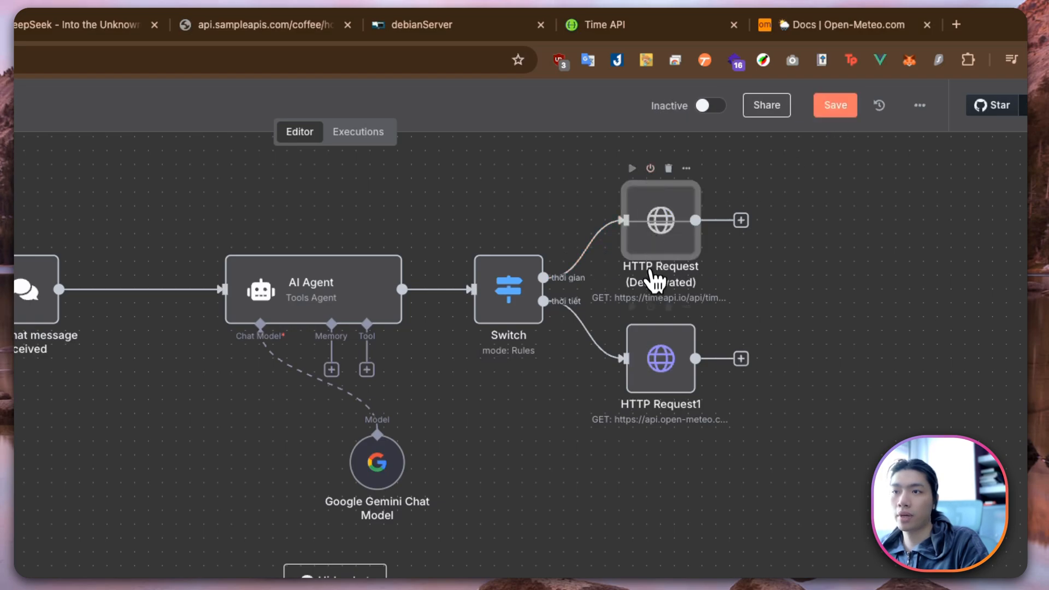
{"action": "left_click", "coordinate": [650, 306]}
{"action": "left_click", "coordinate": [835, 105]}
Step: Send the question "mấy giờ" in the chat and clear the leftover text from the message input
{"action": "left_click", "coordinate": [335, 574]}
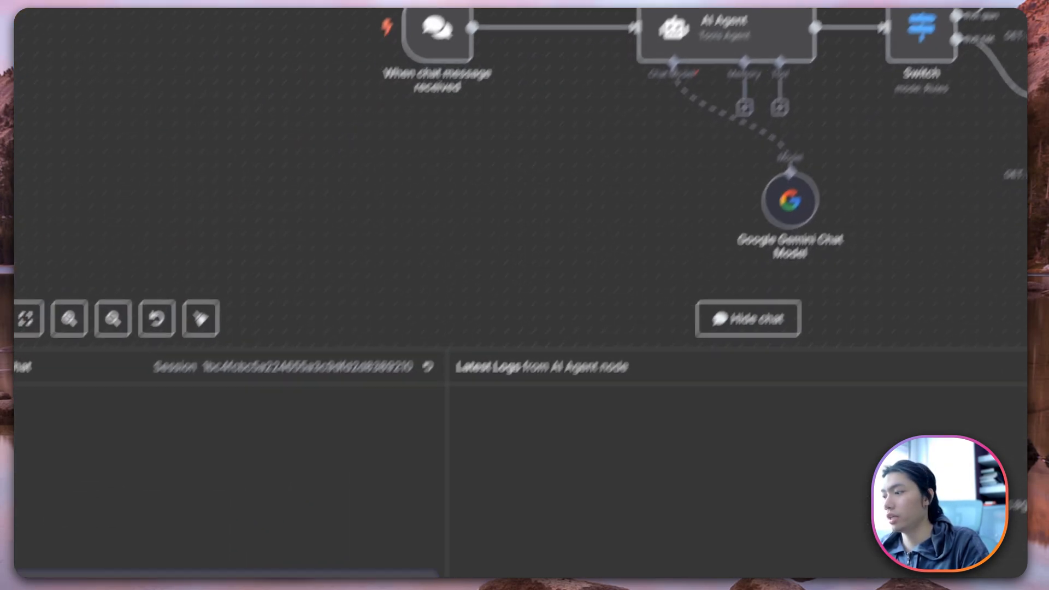
{"action": "type", "text": "mấy giờ rồi"}
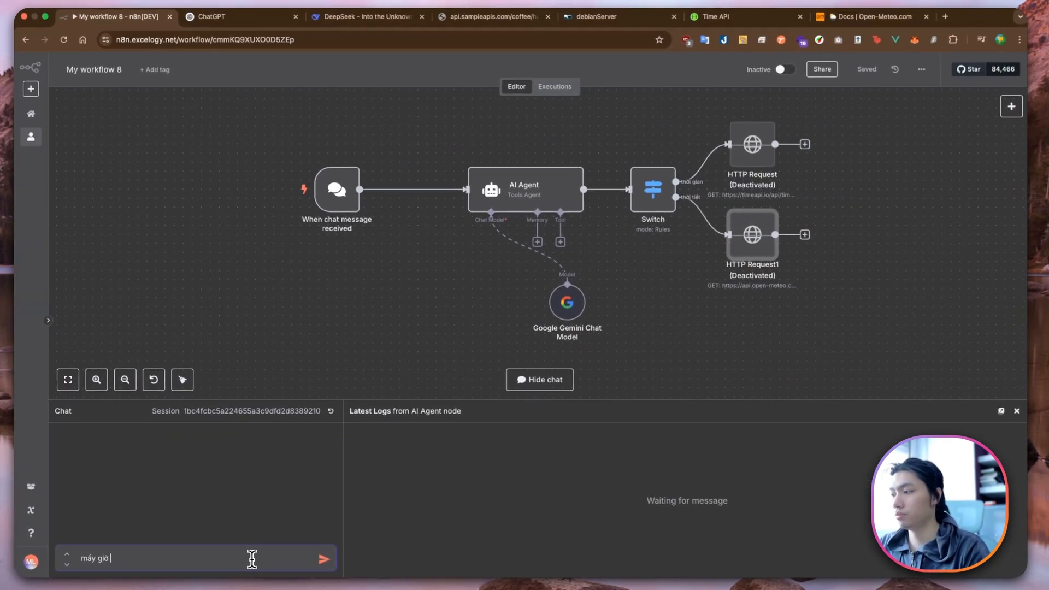
{"action": "key", "text": "Return"}
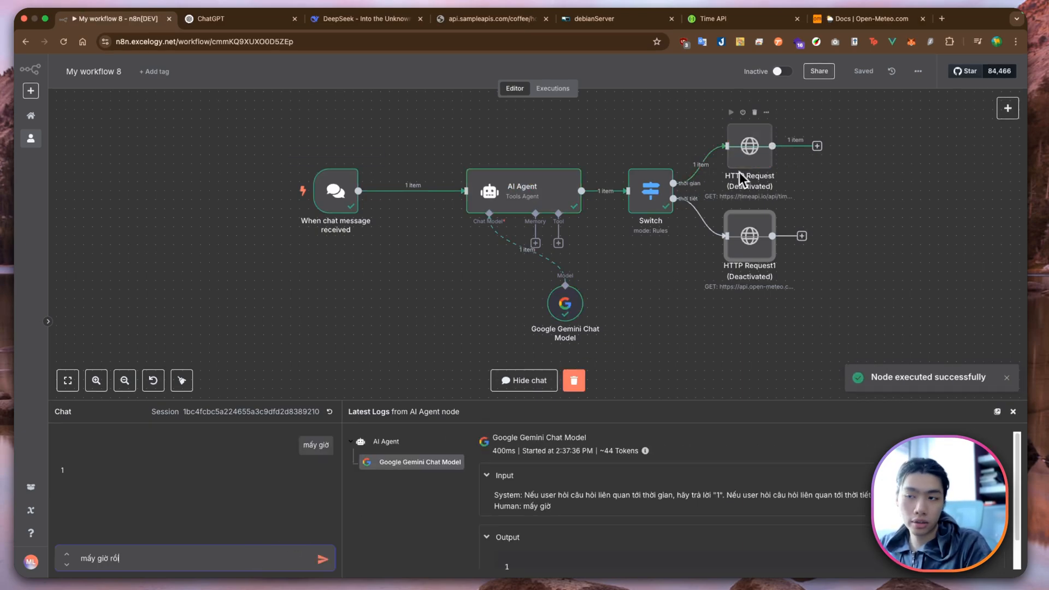
{"action": "key", "text": "super+a"}
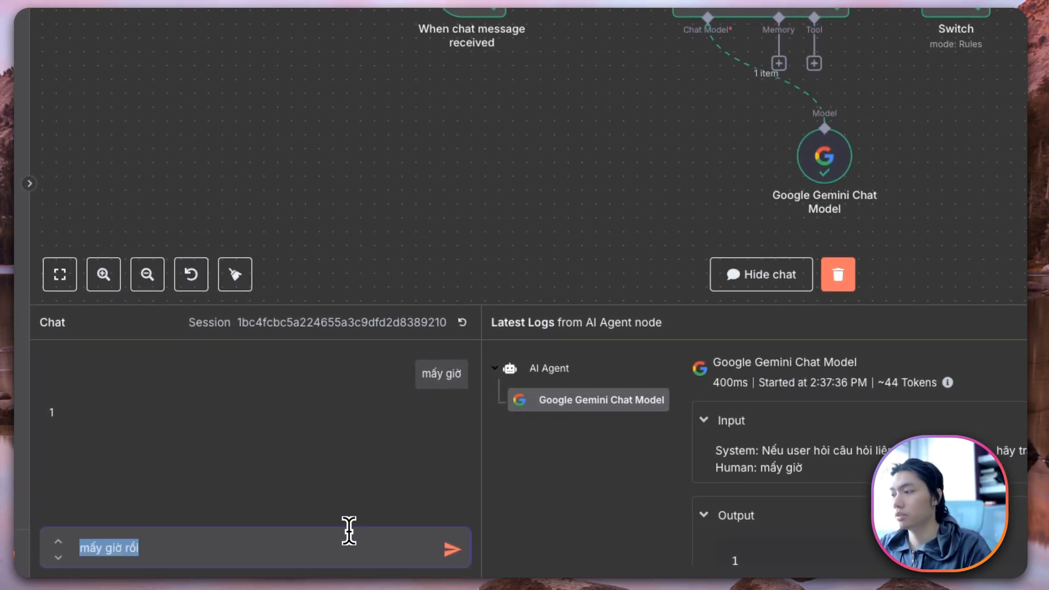
{"action": "key", "text": "BackSpace"}
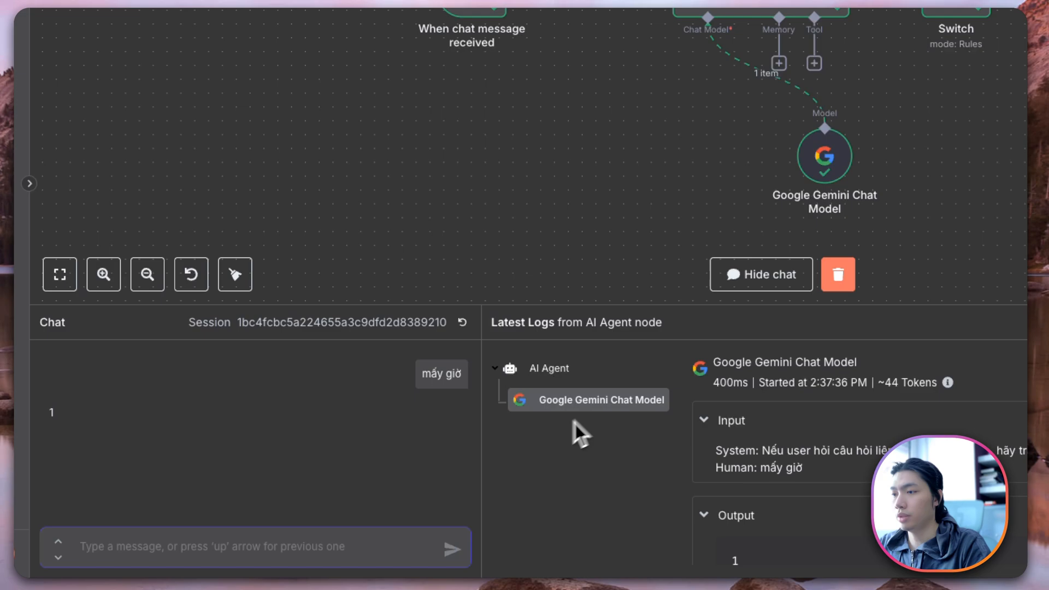
Step: Clear the execution data and send "nhiệt độ hôm nay là bao nhiêu?" in the chat
{"action": "left_click", "coordinate": [838, 275]}
{"action": "left_click", "coordinate": [194, 548]}
{"action": "type", "text": "nhei"}
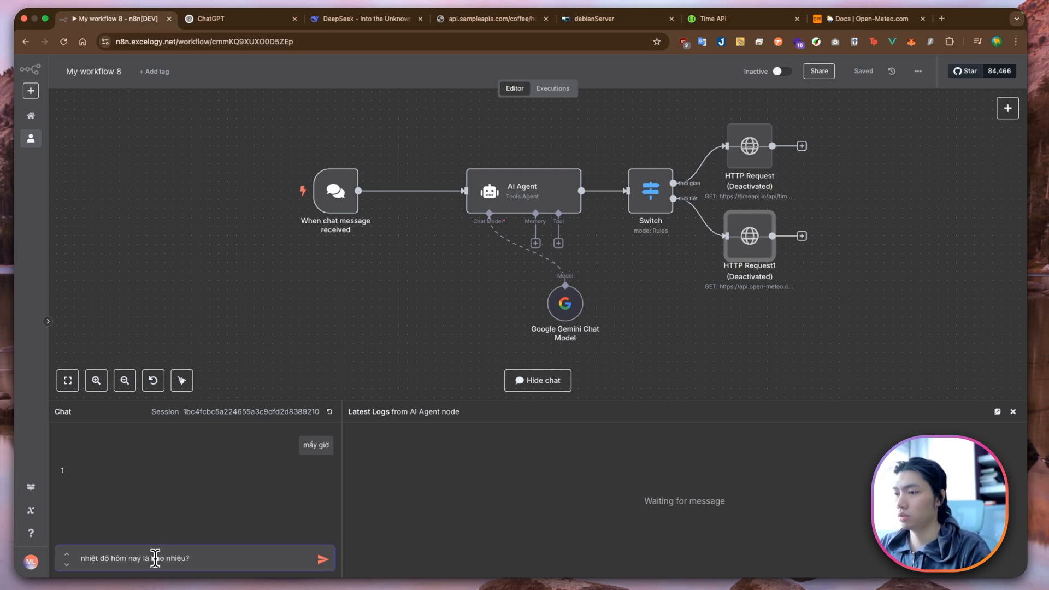
{"action": "left_click", "coordinate": [322, 559]}
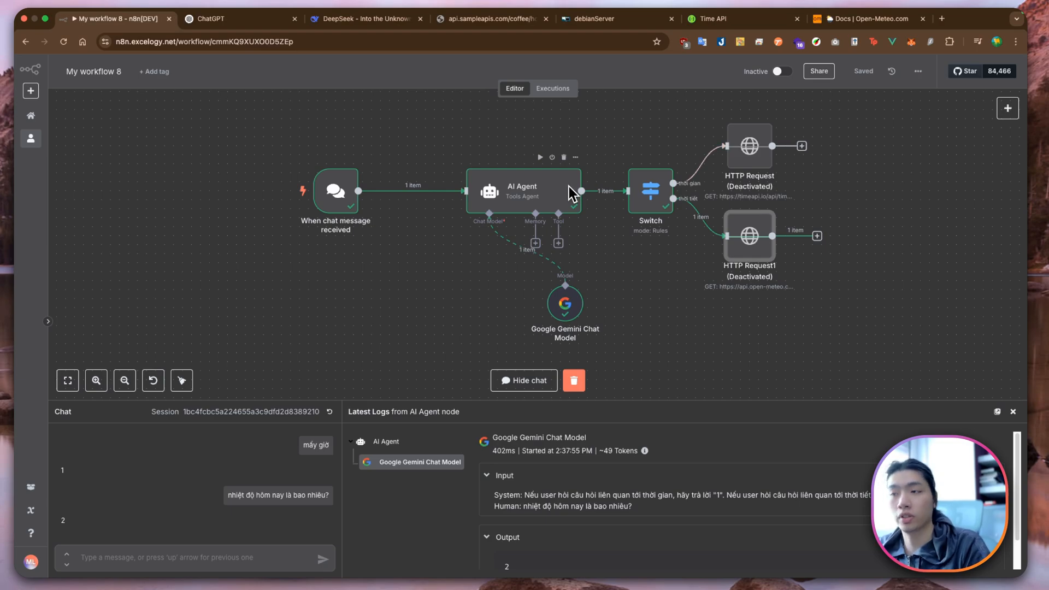
Step: Disconnect both HTTP Request nodes from the Switch and reactivate them in free space below it
{"action": "left_click", "coordinate": [647, 218]}
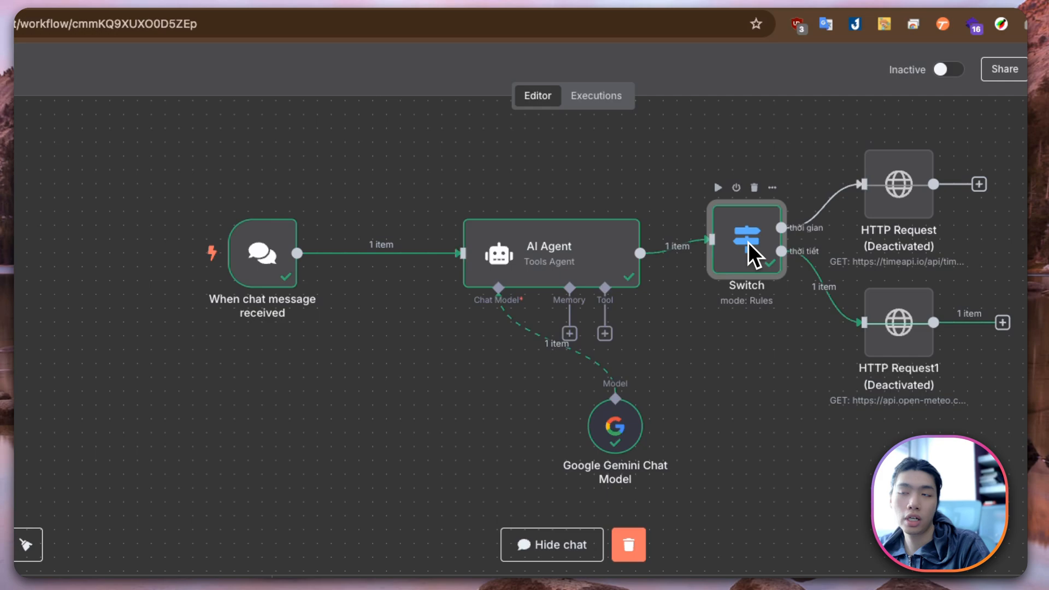
{"action": "left_click_drag", "start_coordinate": [888, 197], "coordinate": [771, 430]}
{"action": "left_click", "coordinate": [764, 368]}
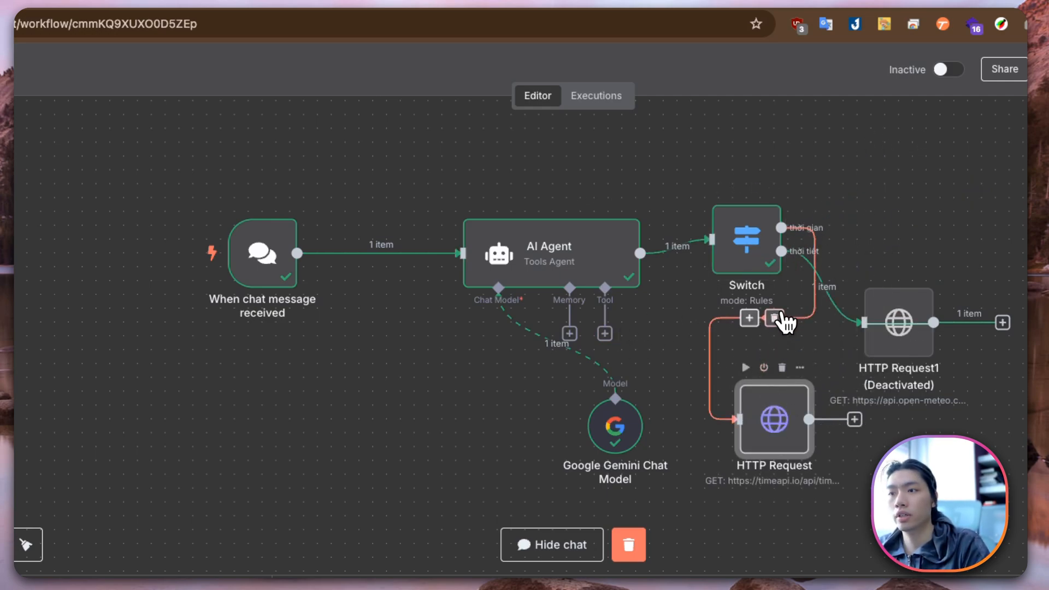
{"action": "left_click", "coordinate": [777, 319]}
{"action": "left_click_drag", "start_coordinate": [883, 315], "coordinate": [870, 341]}
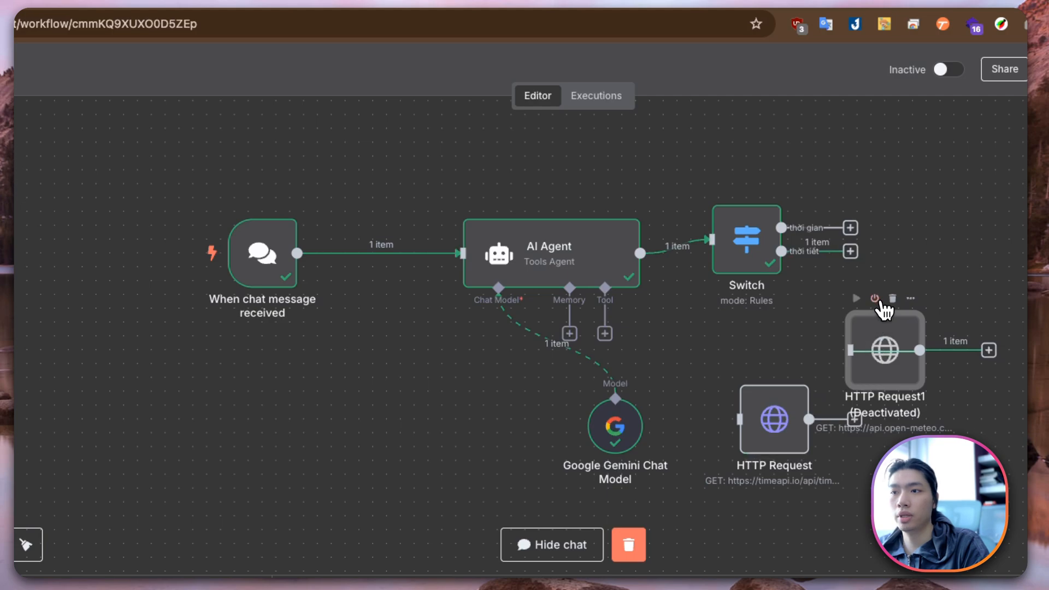
{"action": "left_click", "coordinate": [876, 299]}
{"action": "left_click_drag", "start_coordinate": [766, 430], "coordinate": [753, 402]}
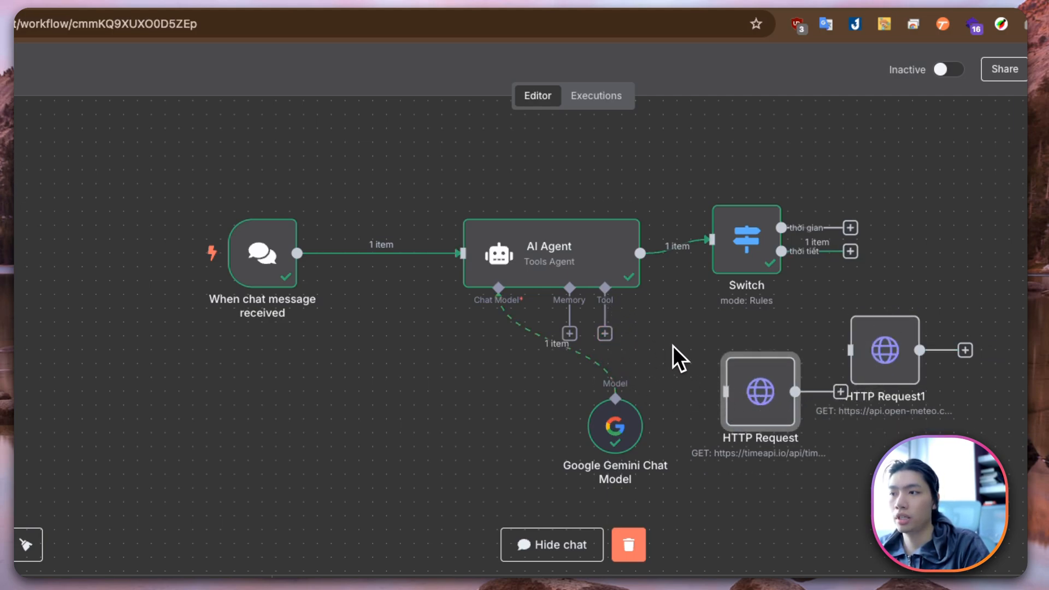
Step: Open the time API HTTP Request node, copy its URL and return to the canvas
{"action": "left_click", "coordinate": [786, 341]}
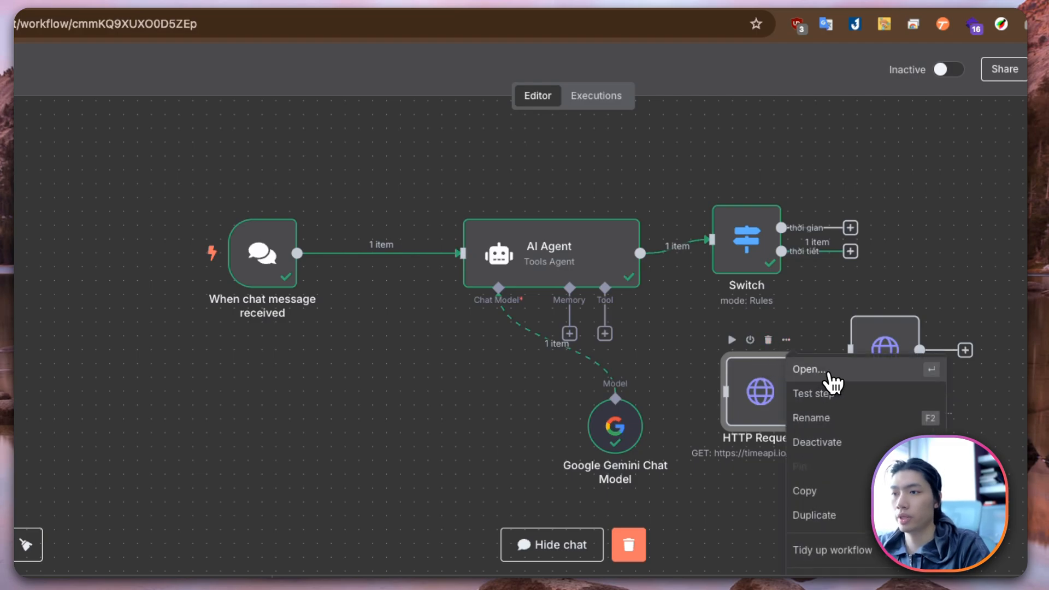
{"action": "left_click", "coordinate": [828, 379]}
{"action": "key", "text": "ctrl+a"}
{"action": "key", "text": "super+c"}
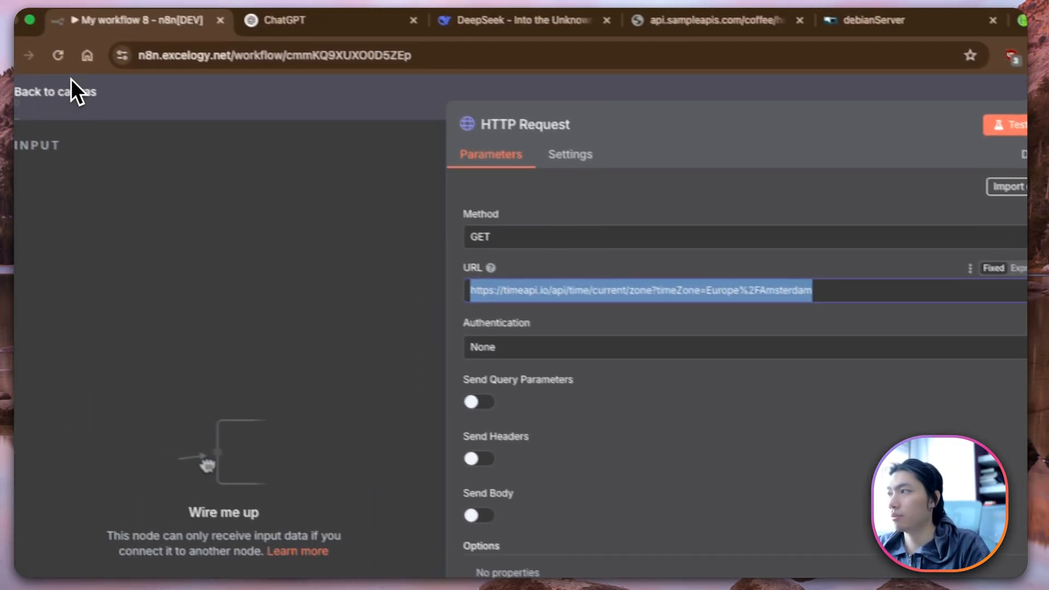
{"action": "left_click", "coordinate": [71, 85]}
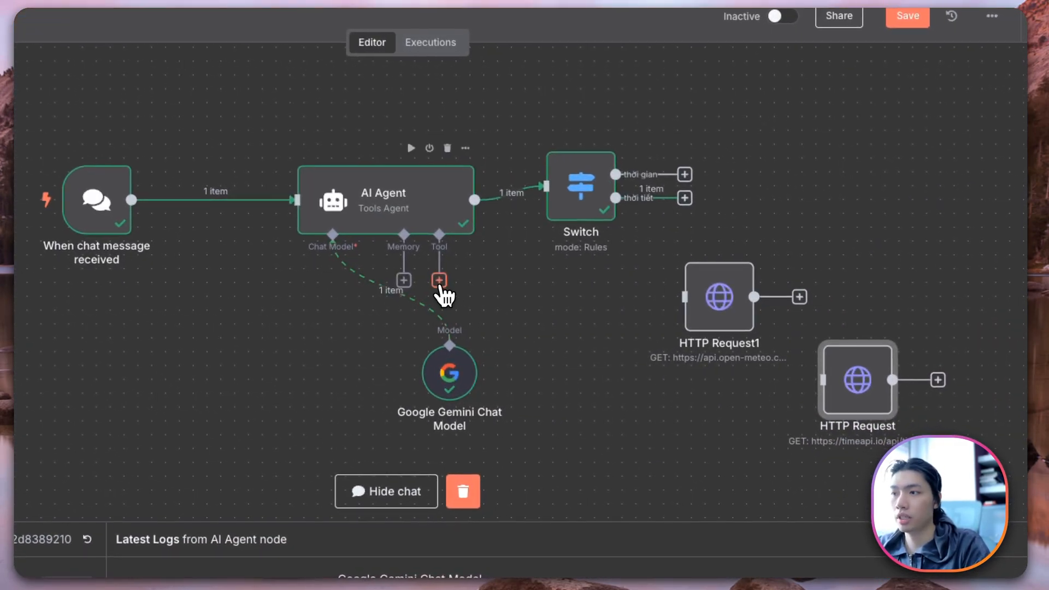
Step: Add an HTTP Request tool to the AI Agent with the copied URL and description "Tool này để phản hồi về thời gian. Khi AI trả lời 1, chạy tool này"
{"action": "left_click", "coordinate": [632, 328]}
{"action": "left_click", "coordinate": [881, 355]}
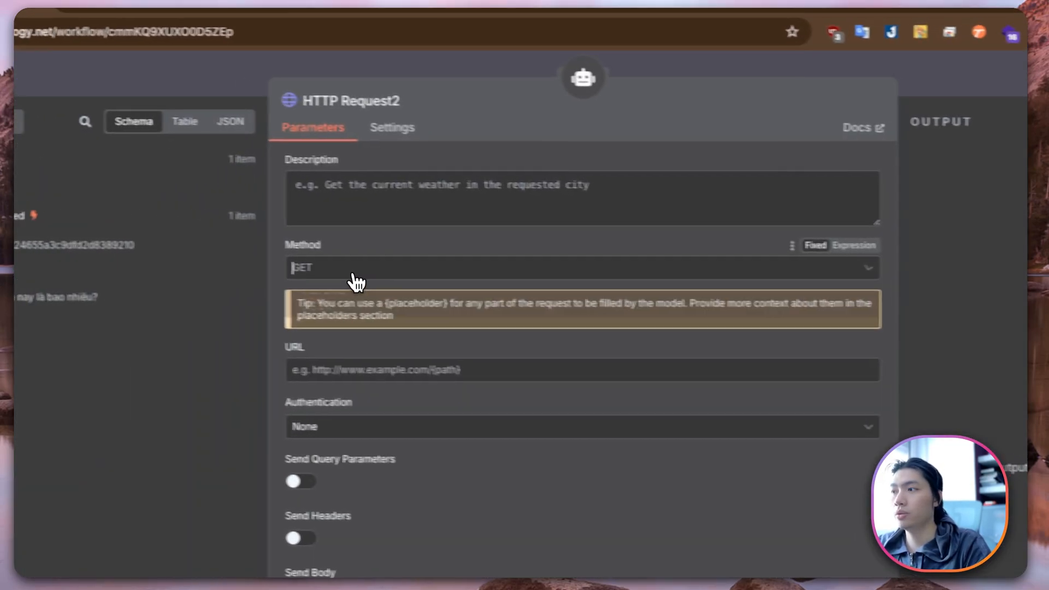
{"action": "left_click", "coordinate": [424, 372]}
{"action": "key", "text": "super+v"}
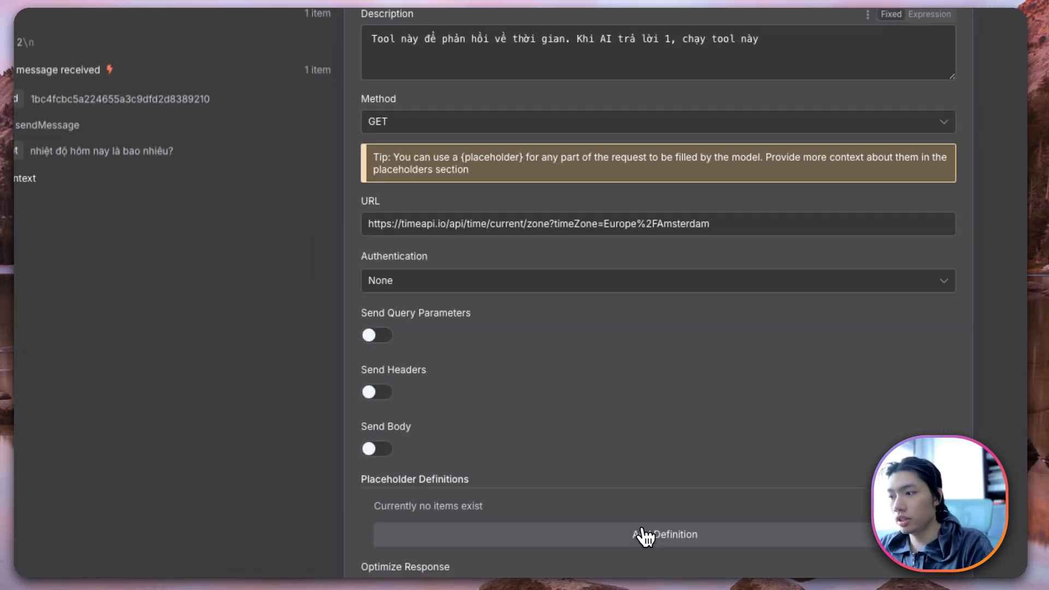
{"action": "left_click", "coordinate": [513, 463]}
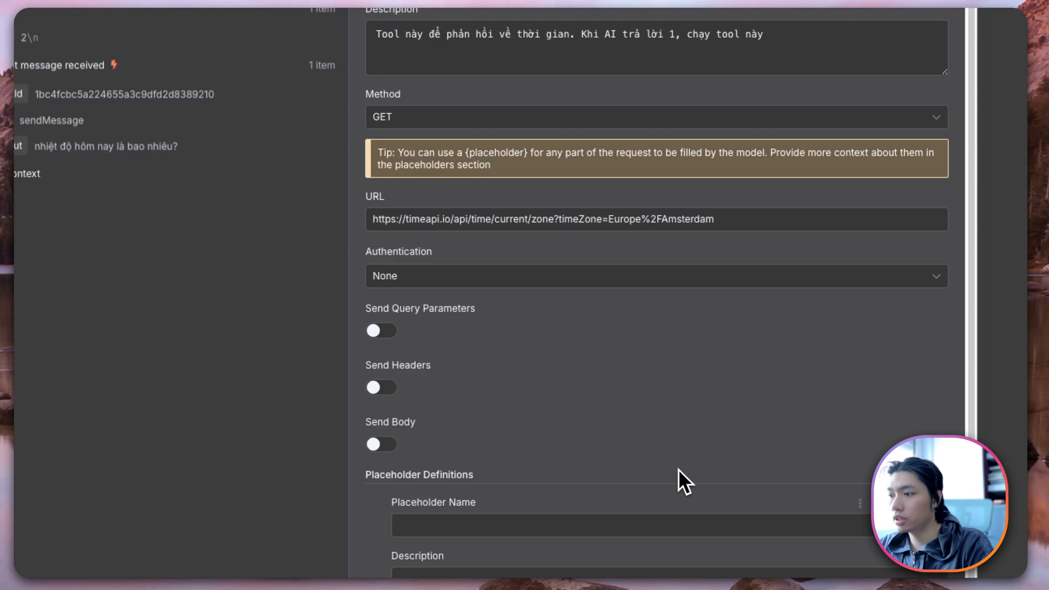
{"action": "left_click", "coordinate": [388, 520]}
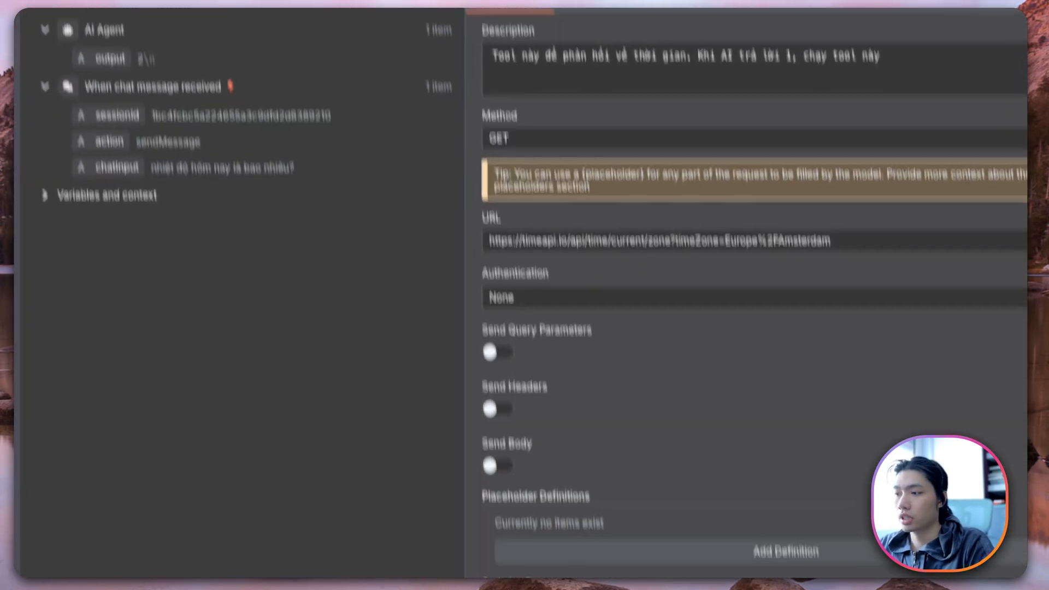
{"action": "scroll", "coordinate": [631, 420], "scroll_direction": "down", "scroll_amount": 5}
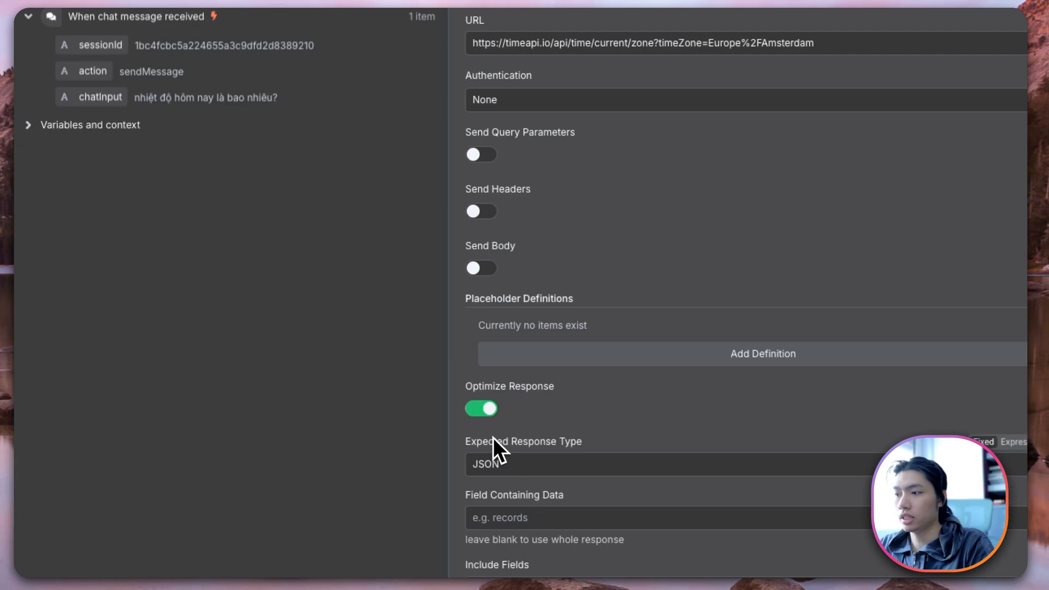
{"action": "scroll", "coordinate": [485, 415], "scroll_direction": "up", "scroll_amount": 3}
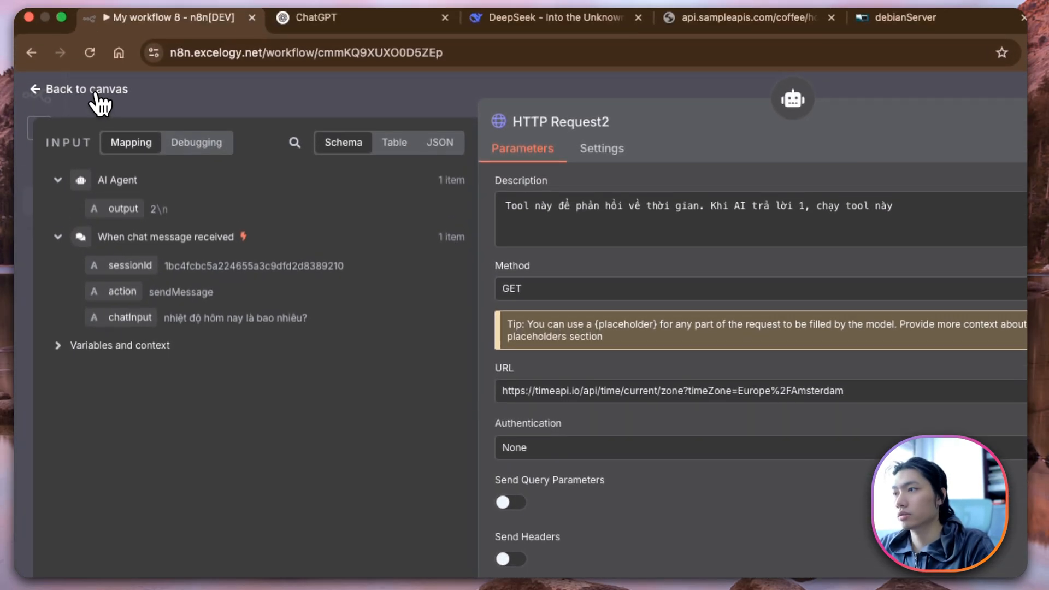
Step: Return to the canvas and spread the Google Gemini Chat Model and HTTP Request2 tool nodes apart below the AI Agent
{"action": "left_click", "coordinate": [94, 101]}
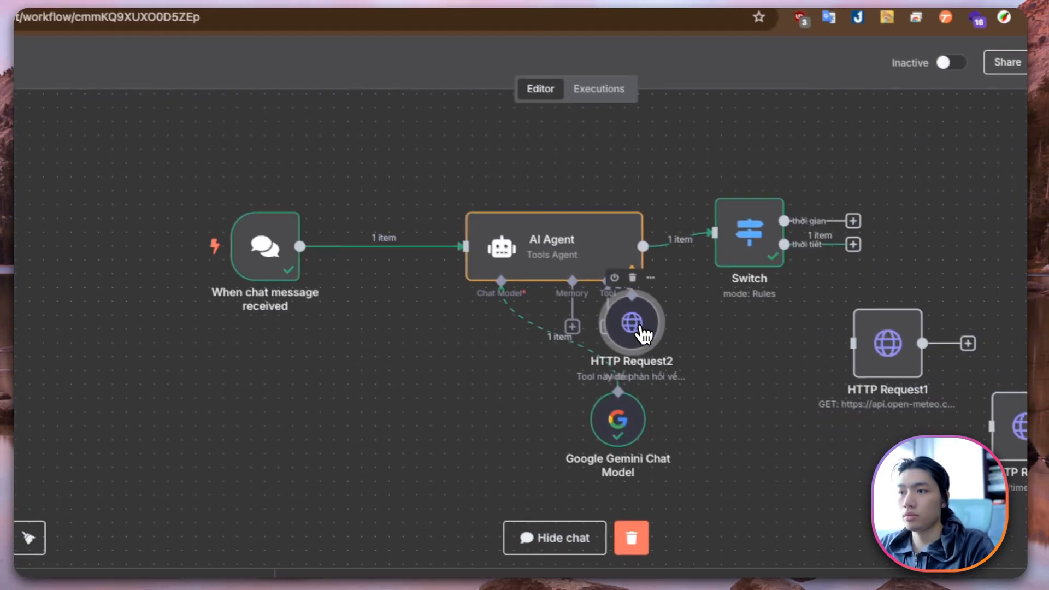
{"action": "left_click_drag", "start_coordinate": [619, 423], "coordinate": [396, 437]}
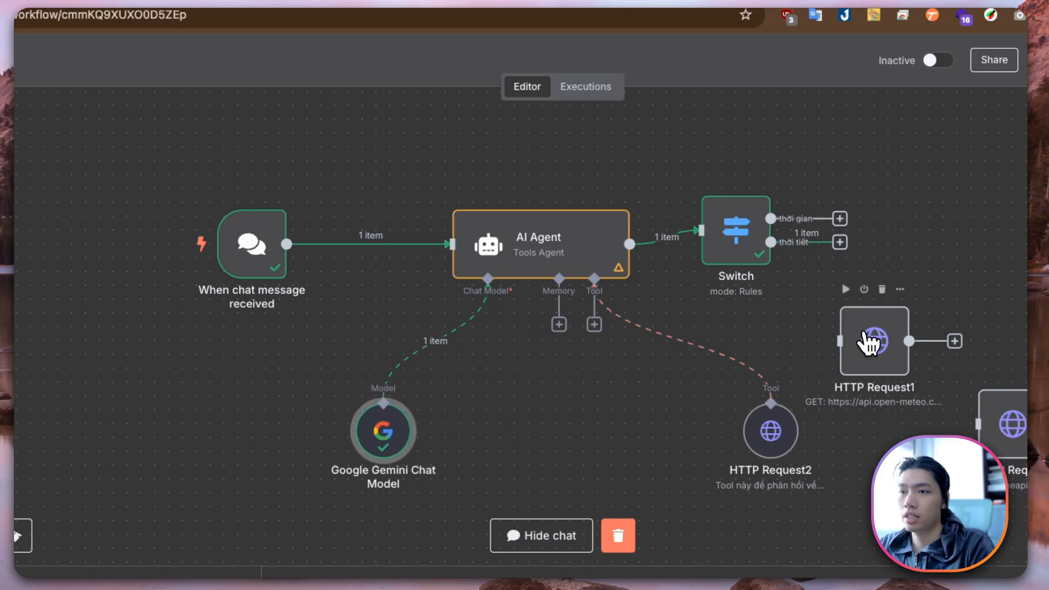
Step: Open the weather API node HTTP Request1, copy its URL and return to the canvas
{"action": "left_click", "coordinate": [900, 289]}
{"action": "left_click", "coordinate": [919, 313]}
{"action": "triple_click", "coordinate": [412, 248]}
{"action": "key", "text": "super+c"}
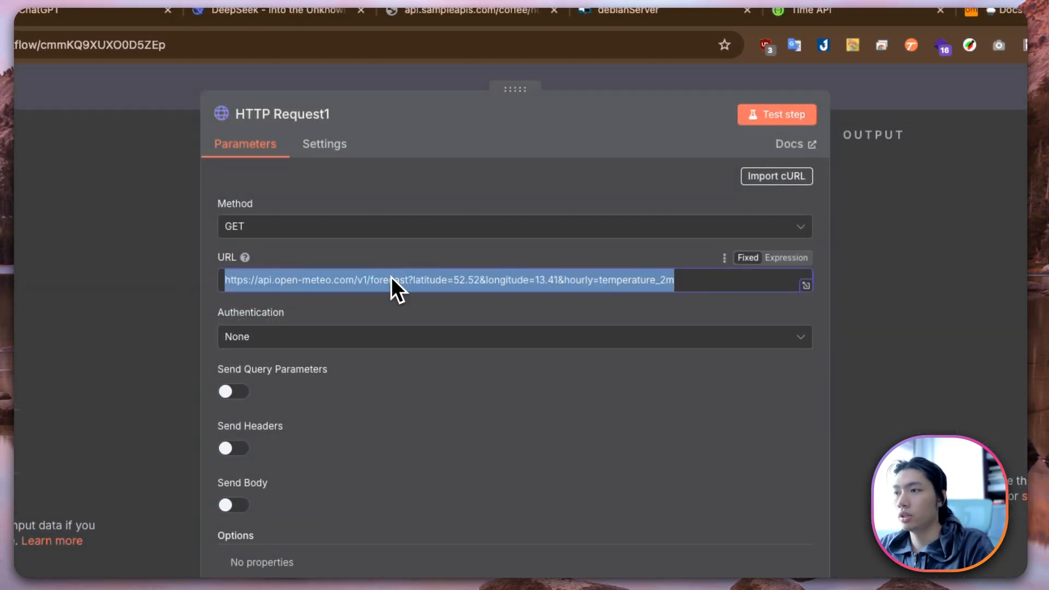
{"action": "left_click", "coordinate": [93, 105]}
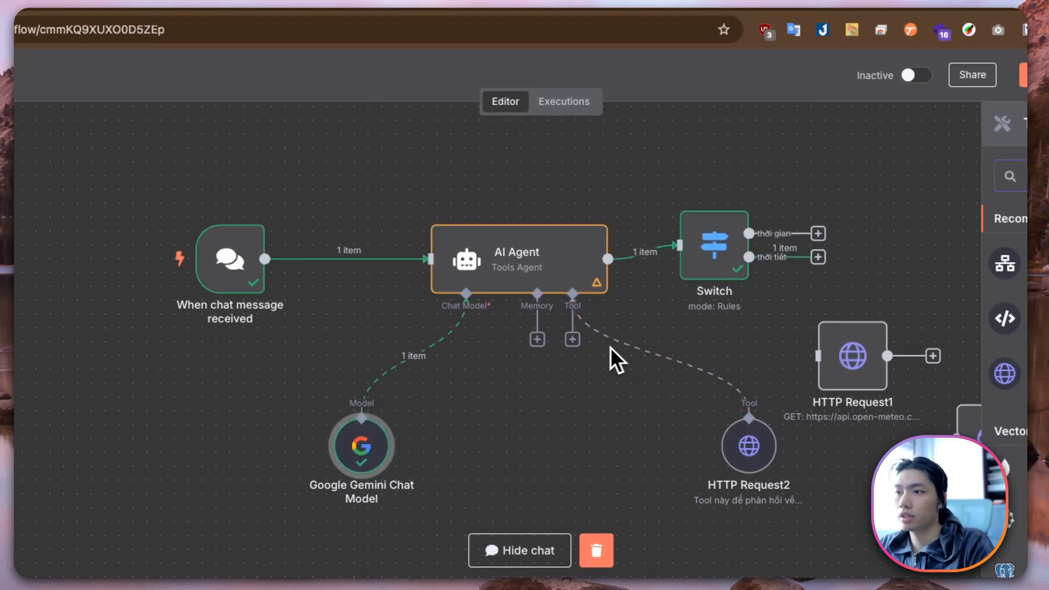
Step: Add an HTTP Request tool to the AI Agent with the copied URL and description "Tool này để phản hồi về thời tiết. Nếu AI chọn trả lời 2, chạy tool này"
{"action": "left_click", "coordinate": [1004, 373]}
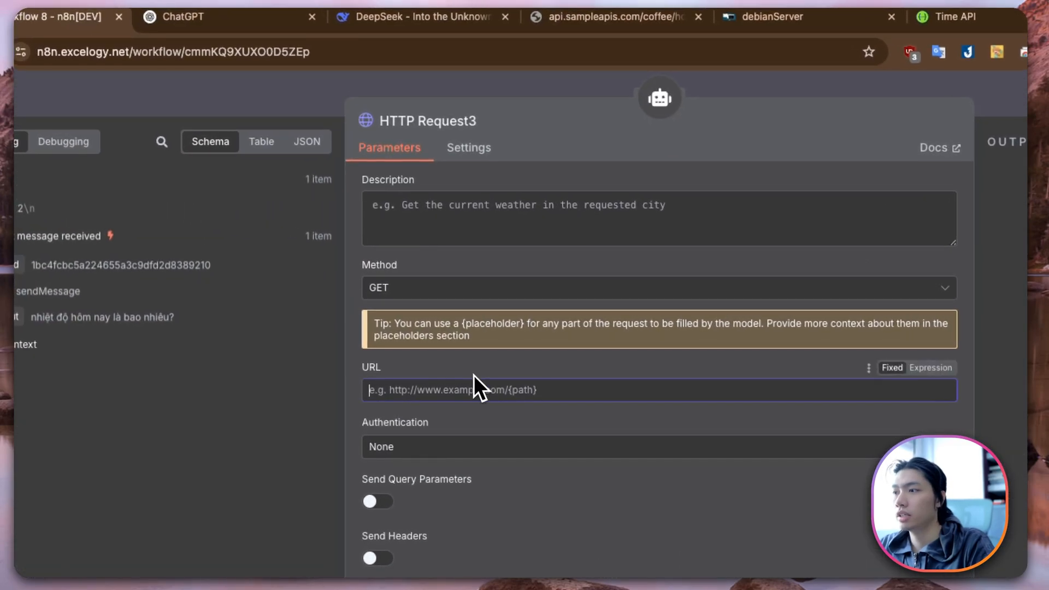
{"action": "key", "text": "super+v"}
{"action": "left_click", "coordinate": [510, 213]}
{"action": "type", "text": "Tool na"}
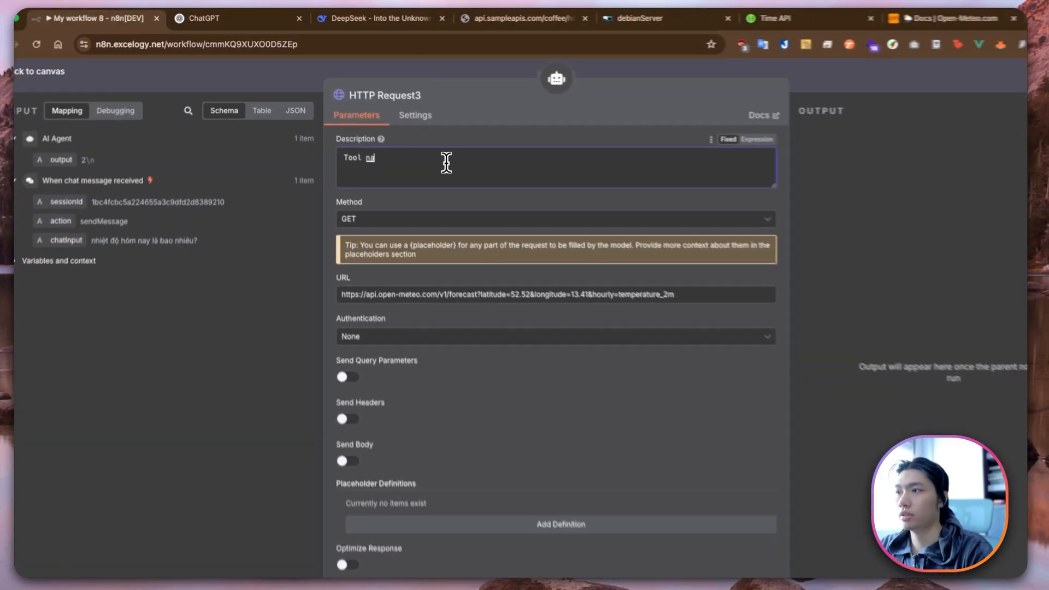
{"action": "type", "text": "y để phản ho"}
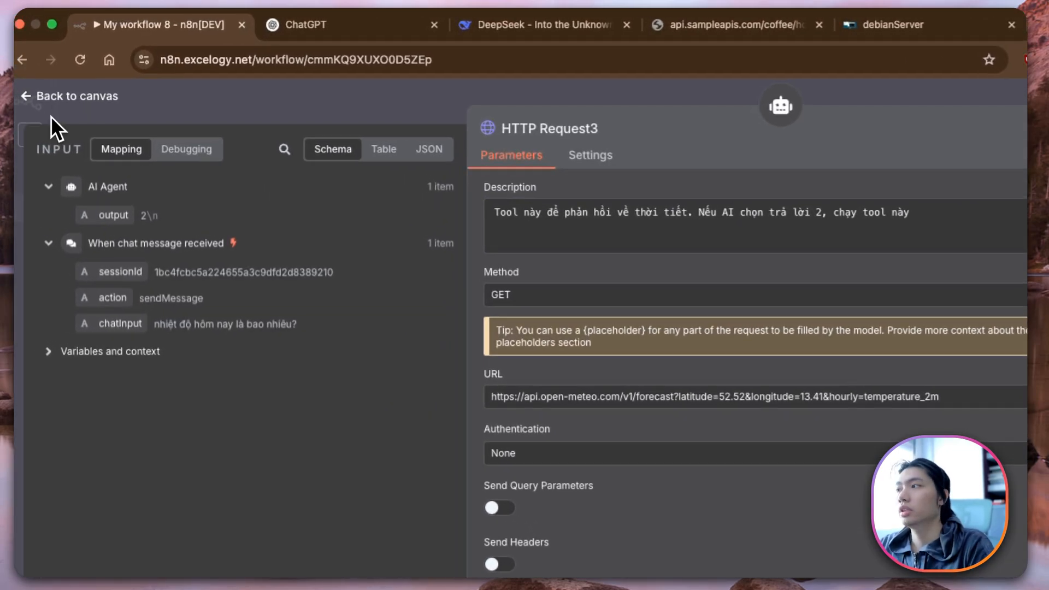
Step: Return to the canvas, reposition the HTTP Request3 tool below the AI Agent and deactivate the Switch node
{"action": "left_click", "coordinate": [52, 66]}
{"action": "left_click_drag", "start_coordinate": [690, 440], "coordinate": [673, 464]}
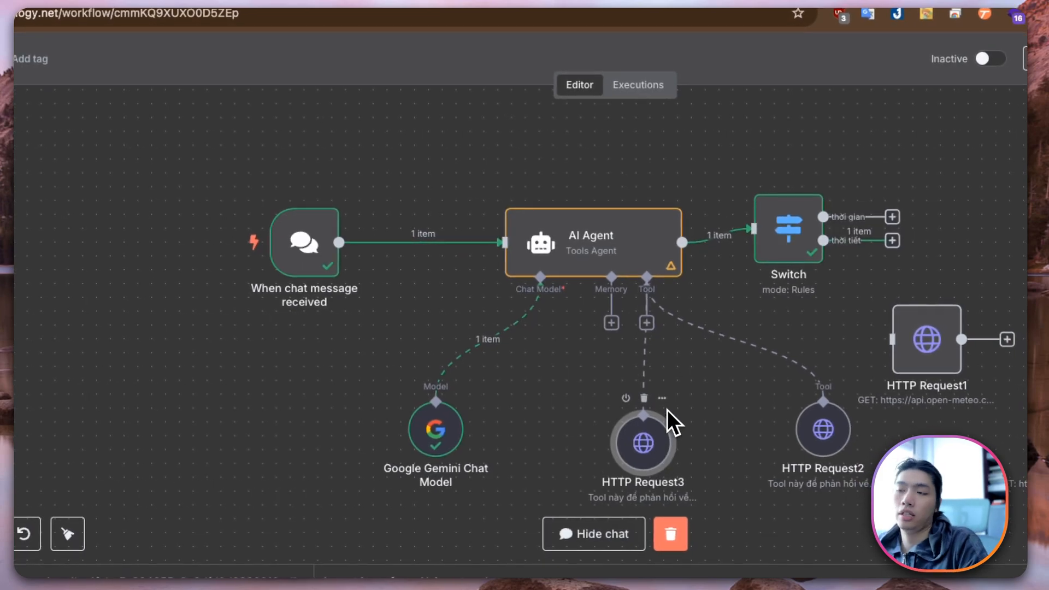
{"action": "left_click", "coordinate": [778, 177]}
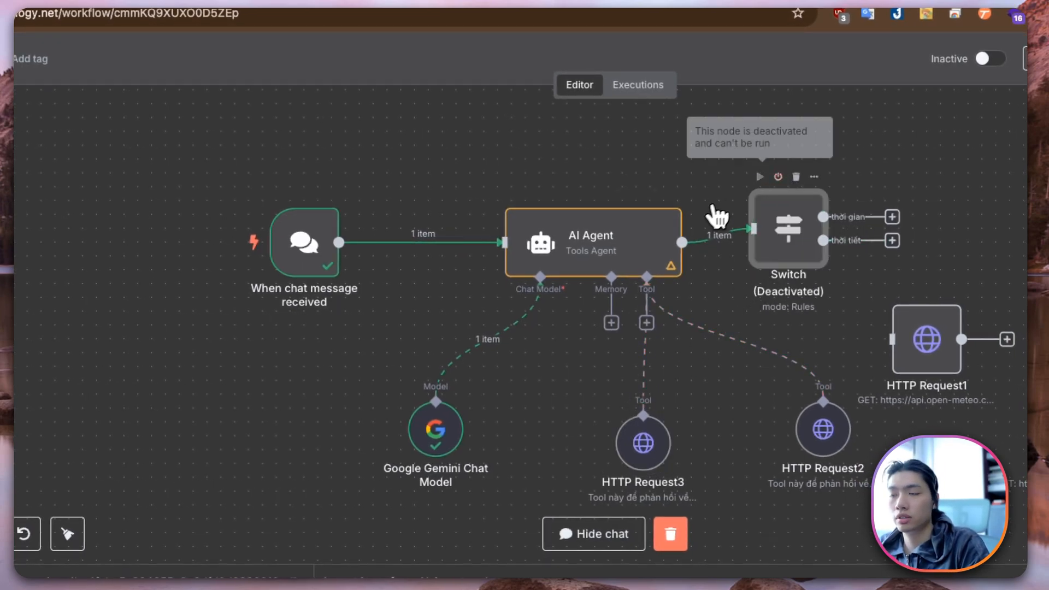
Step: Extend the AI Agent's system message with "và chạy tool thời gian 1" after "1" and "và chạy tool thời gian 2" after "2", and save the workflow
{"action": "left_click", "coordinate": [675, 191]}
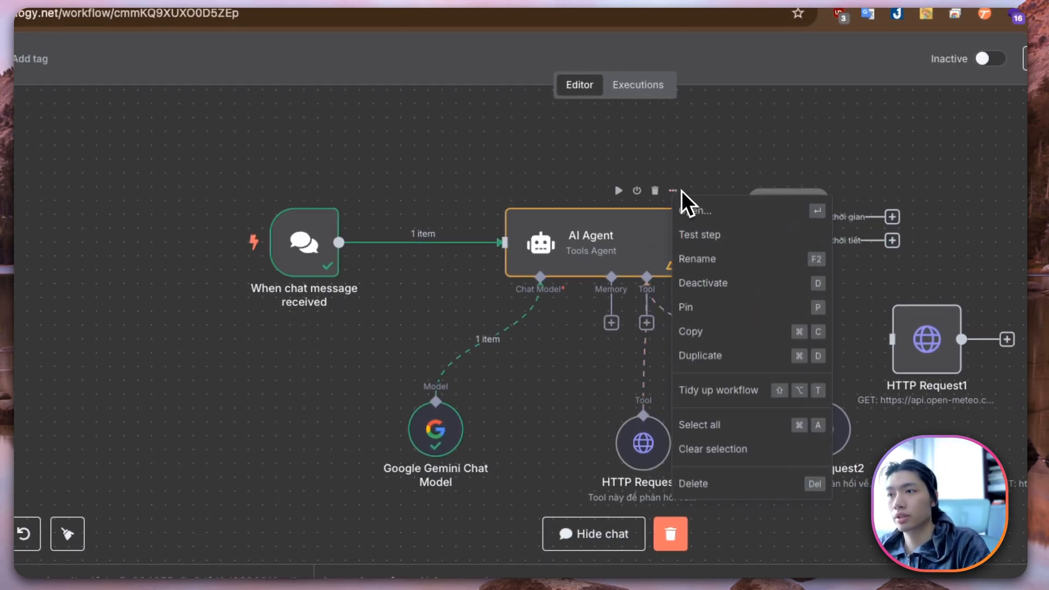
{"action": "left_click", "coordinate": [692, 211]}
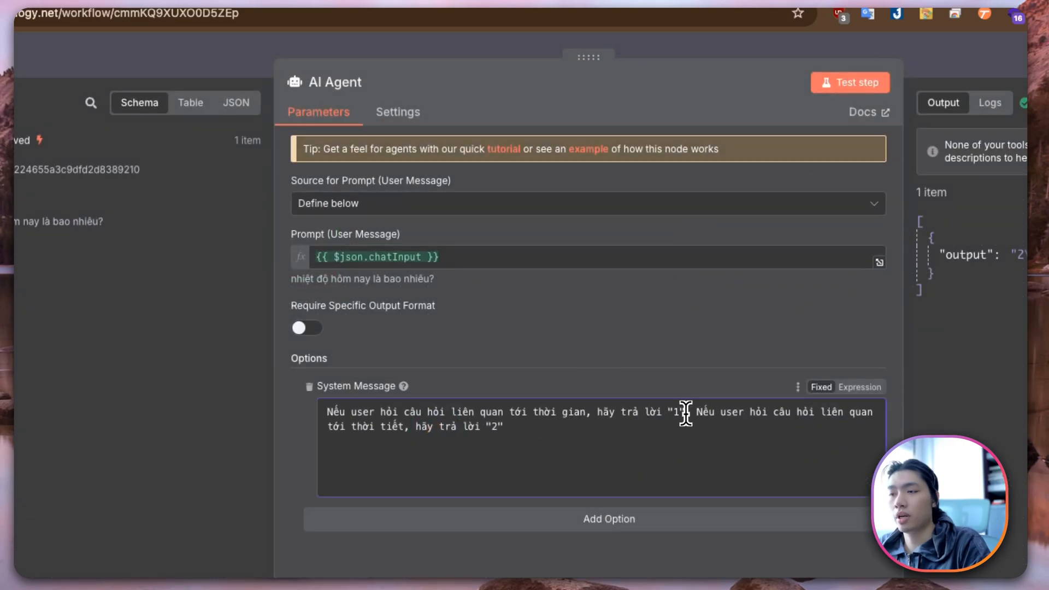
{"action": "left_click", "coordinate": [690, 418]}
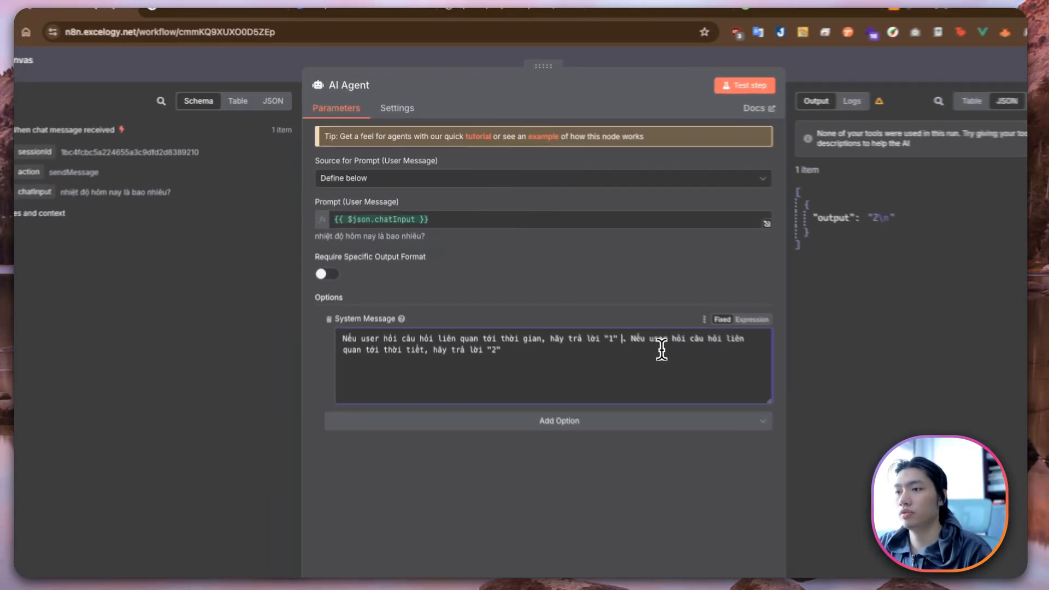
{"action": "type", "text": "và chạy too"}
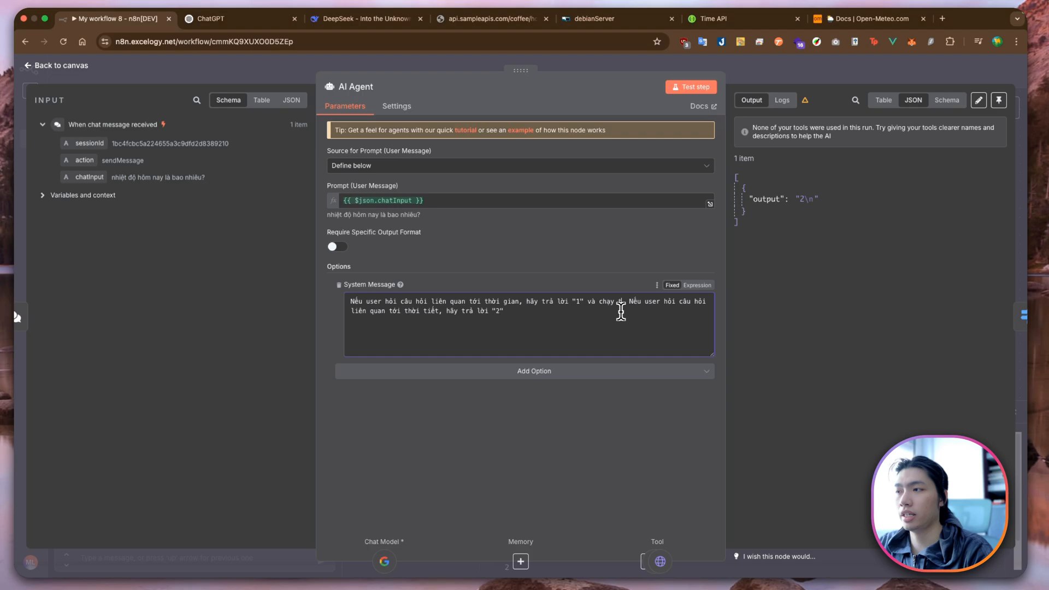
{"action": "type", "text": "l thời"}
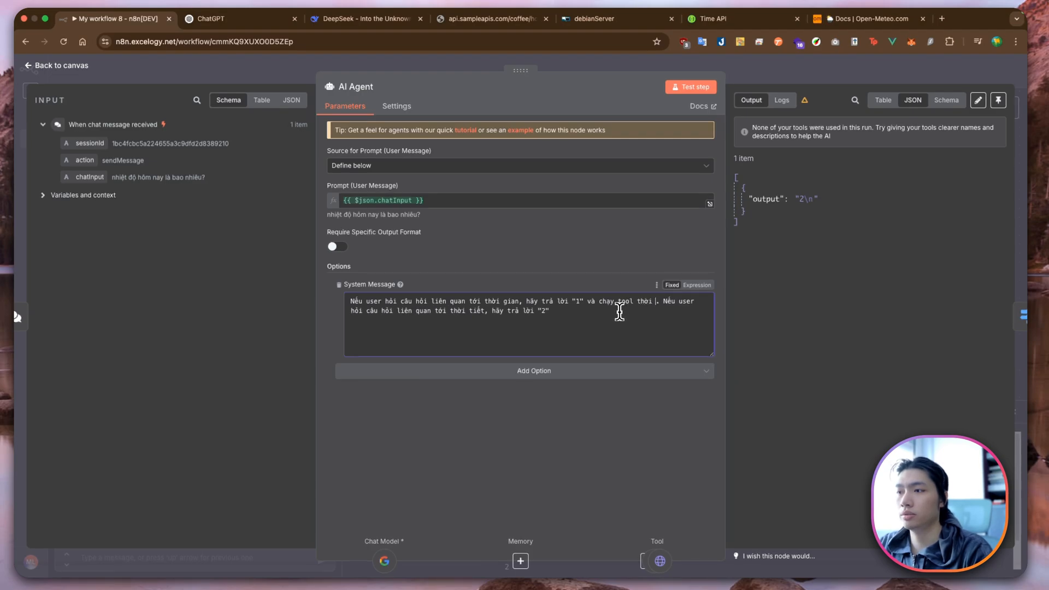
{"action": "type", "text": " gian 1"}
{"action": "left_click", "coordinate": [619, 312]}
{"action": "type", "text": "và "}
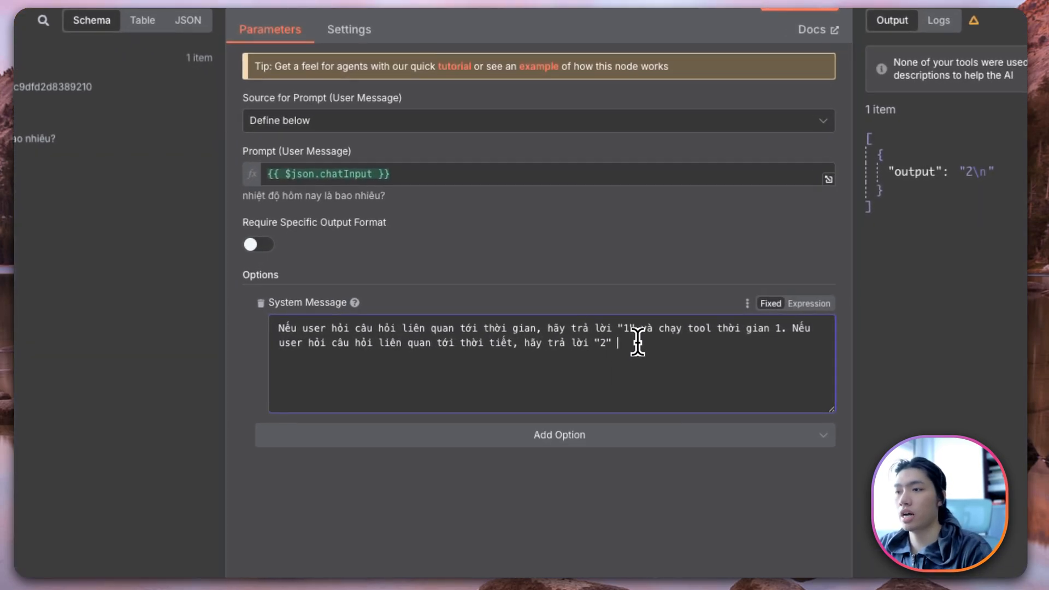
{"action": "type", "text": "chạy tool thời"}
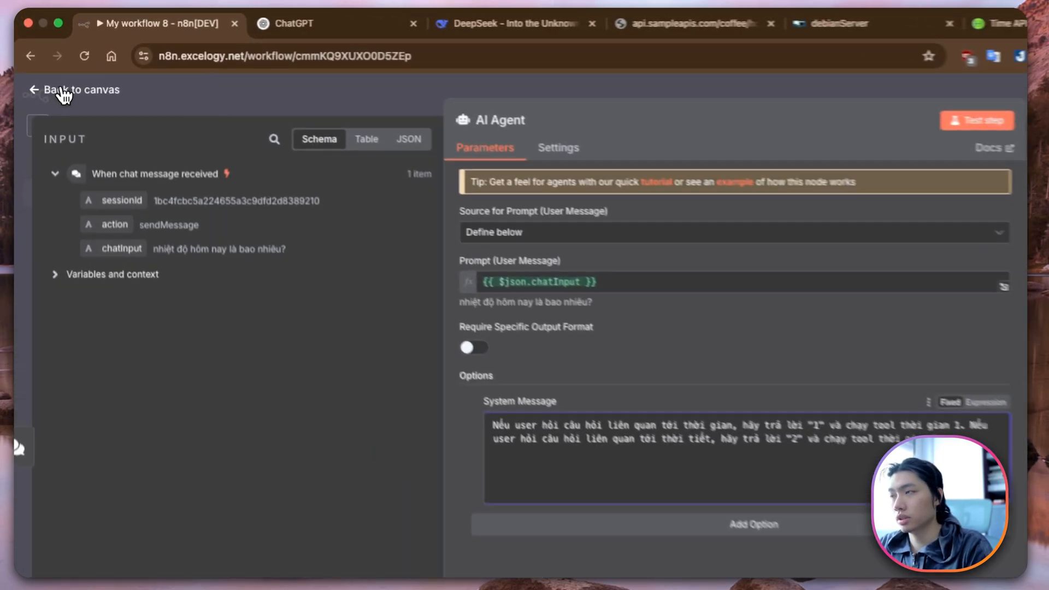
{"action": "left_click", "coordinate": [47, 66]}
{"action": "left_click", "coordinate": [859, 71]}
Step: Reset the chat session and send the test message "mấy giờ rồi?"
{"action": "left_click", "coordinate": [453, 572]}
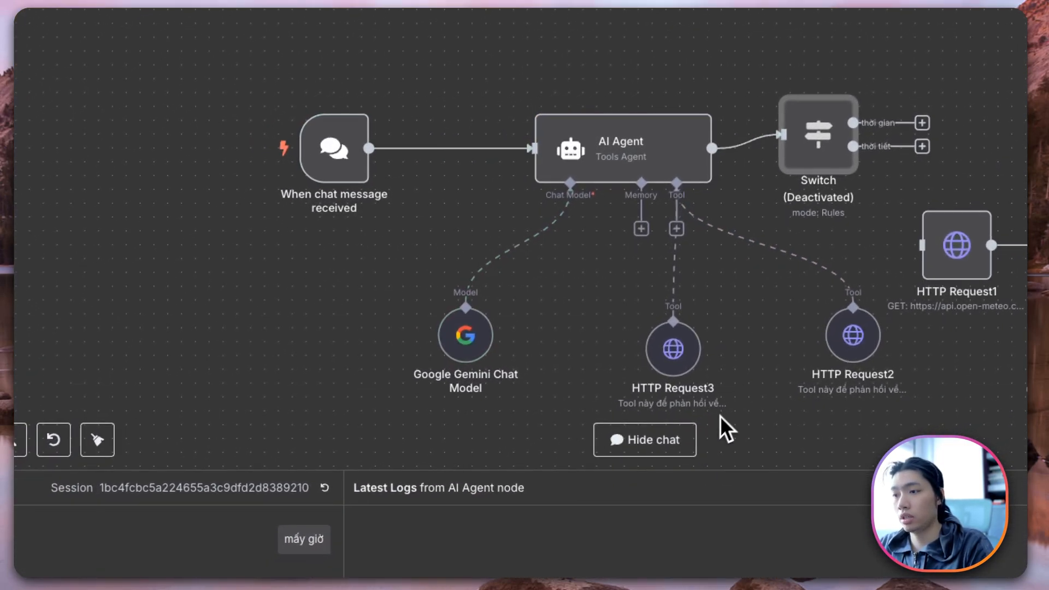
{"action": "left_click", "coordinate": [347, 490]}
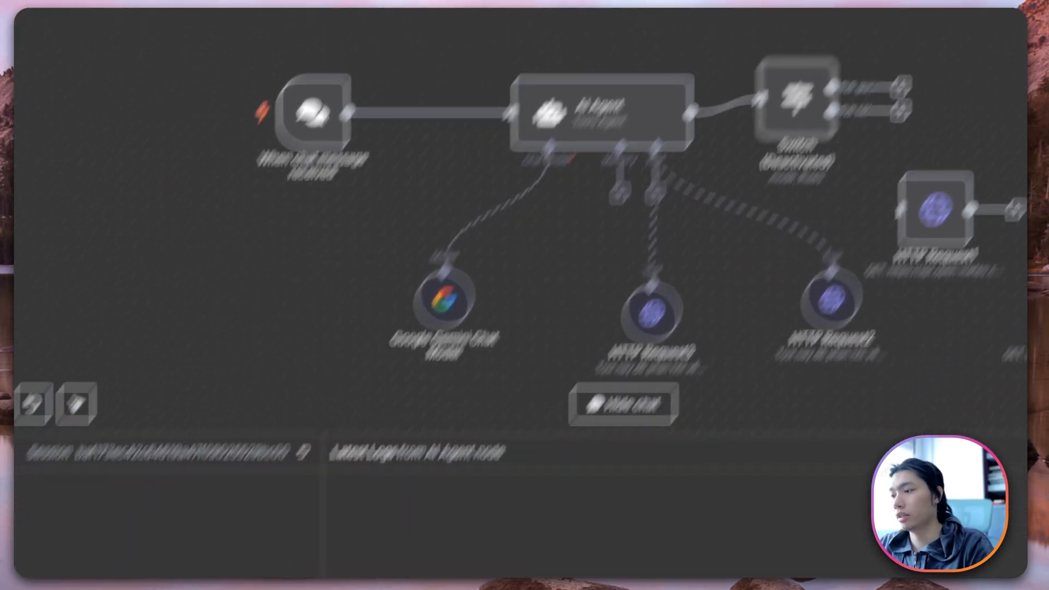
{"action": "type", "text": "mấy giờ rồi?"}
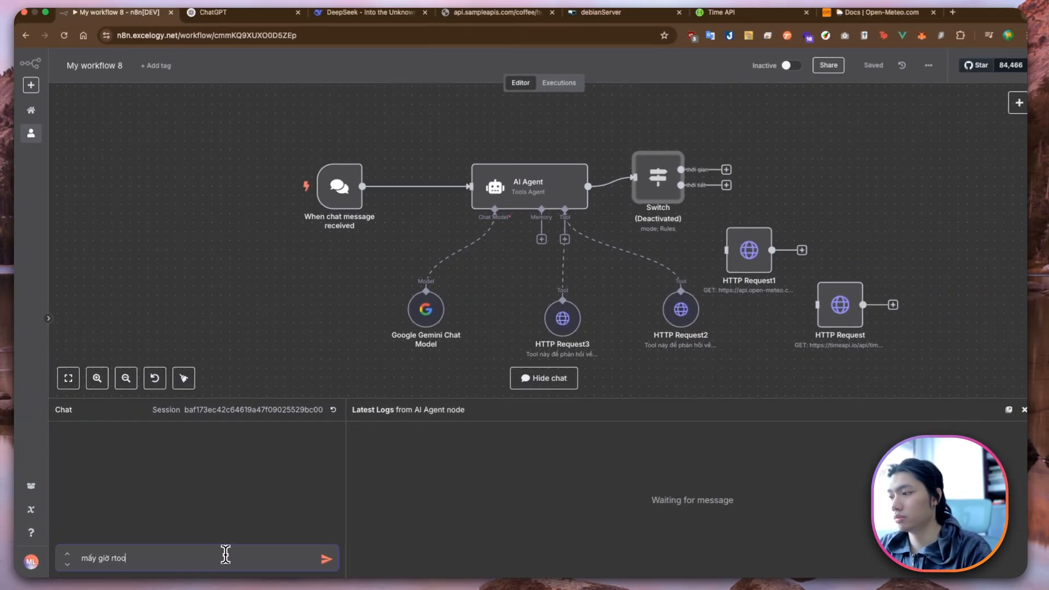
{"action": "key", "text": "Return"}
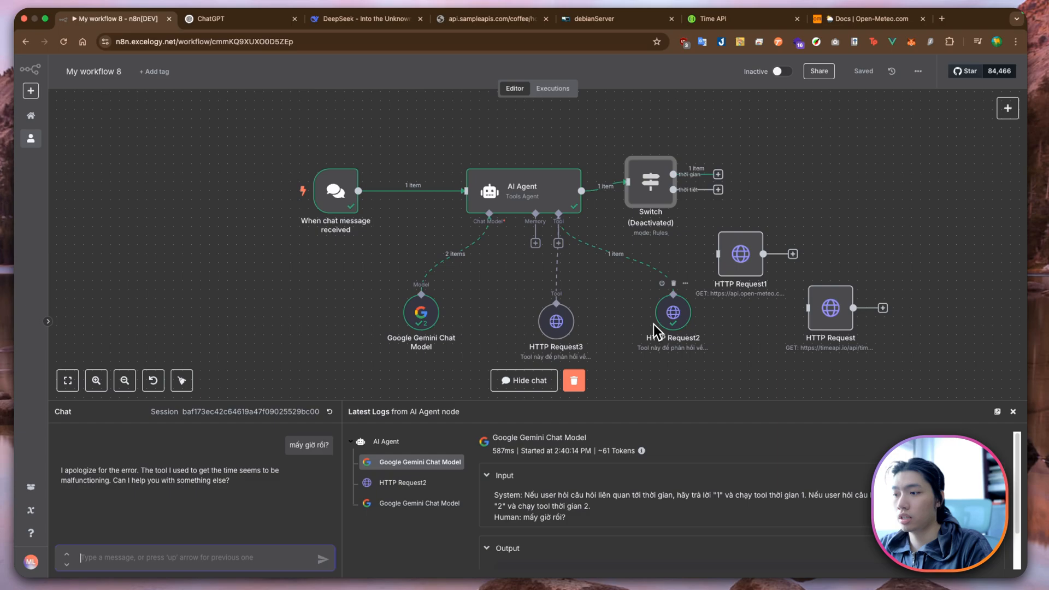
Step: Examine the HTTP Request2 tool's log output, parameters and mapped input data, and return to the canvas
{"action": "left_click", "coordinate": [415, 483]}
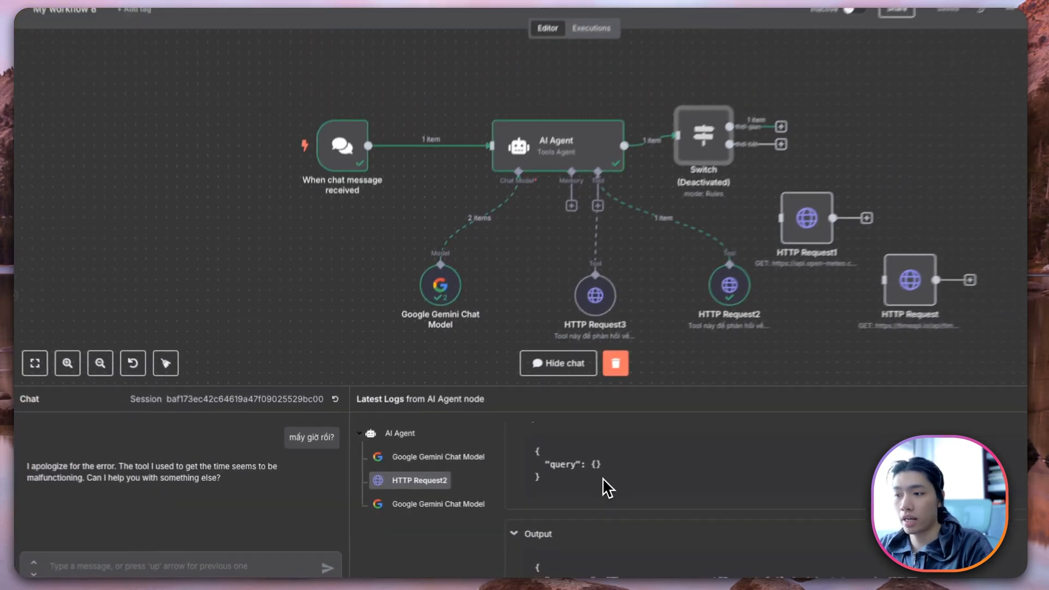
{"action": "scroll", "coordinate": [708, 446], "scroll_direction": "down", "scroll_amount": 2}
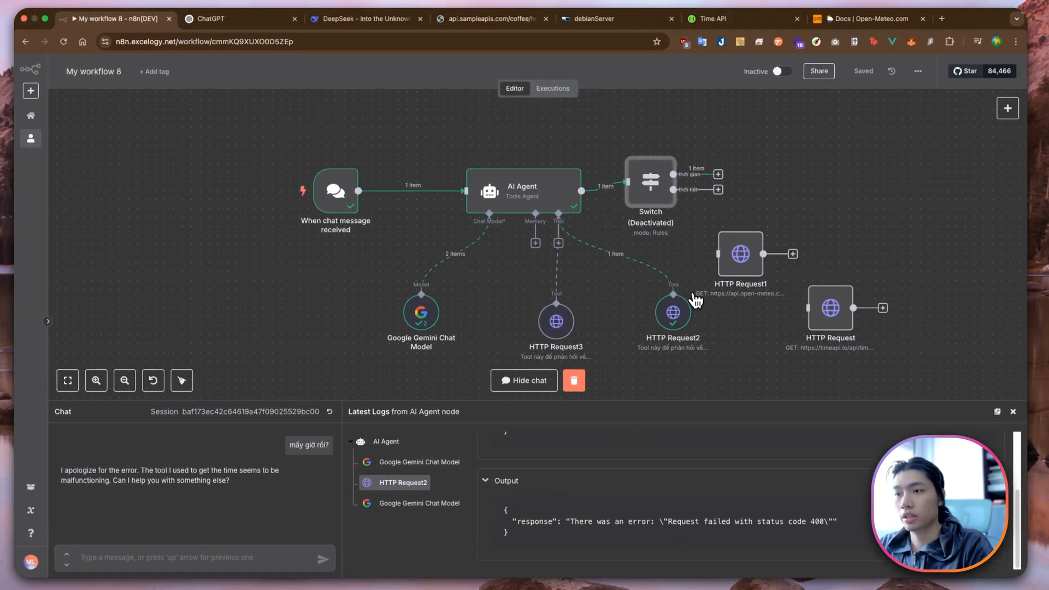
{"action": "left_click", "coordinate": [688, 284]}
{"action": "left_click", "coordinate": [704, 294]}
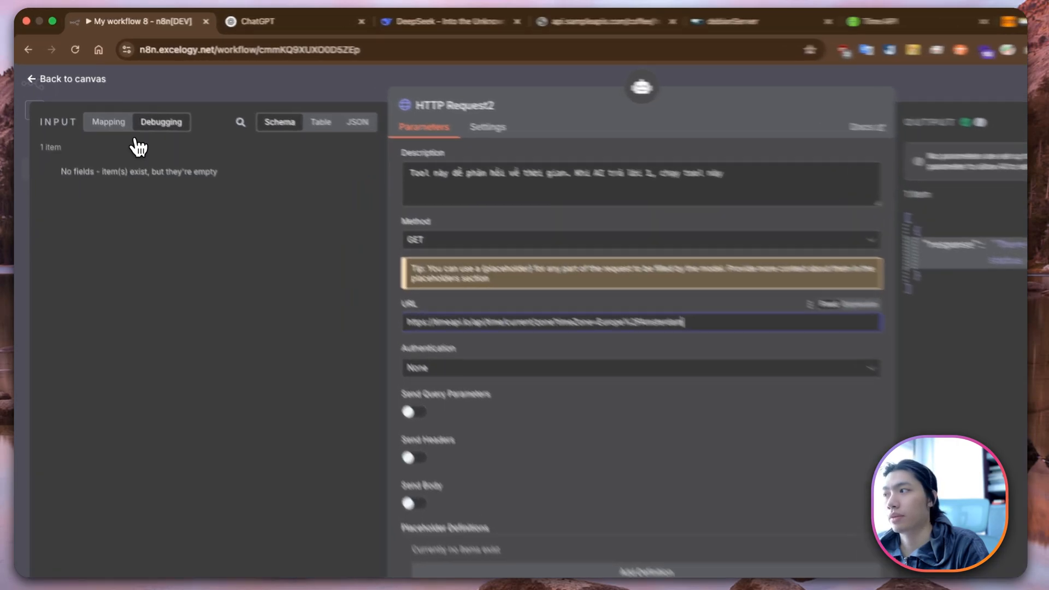
{"action": "left_click", "coordinate": [90, 100]}
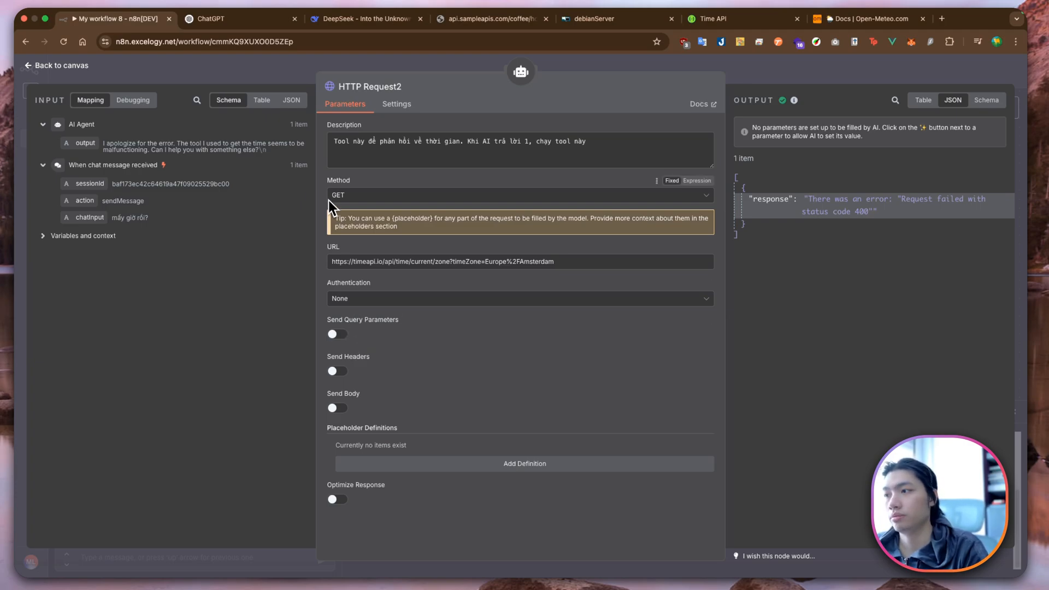
{"action": "left_click", "coordinate": [67, 65]}
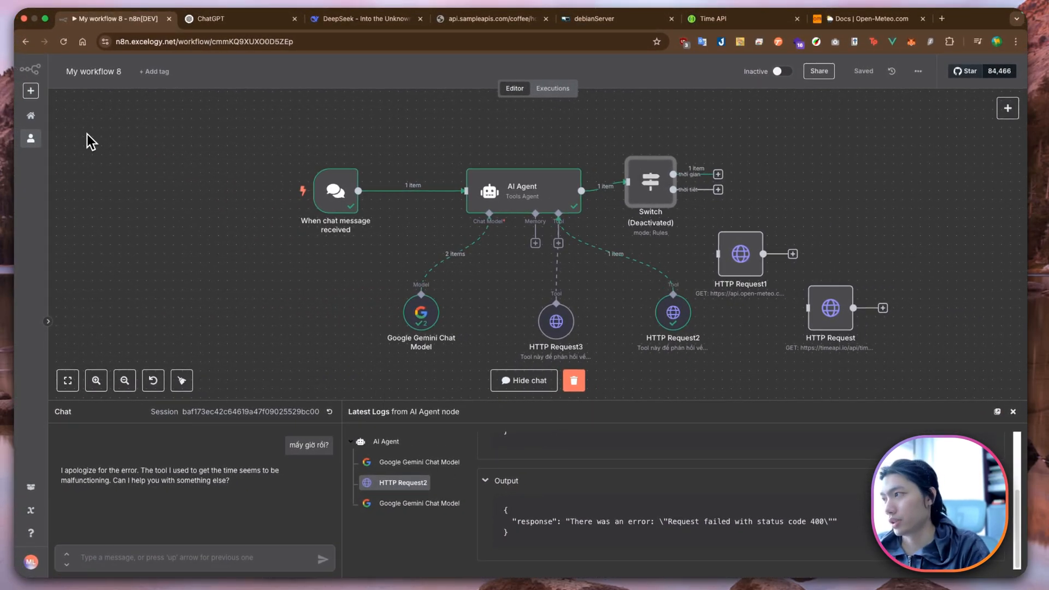
Step: Open the workflow overview in a new browser tab and create a new workflow
{"action": "left_click", "coordinate": [41, 115], "text": "super"}
{"action": "left_click", "coordinate": [219, 25]}
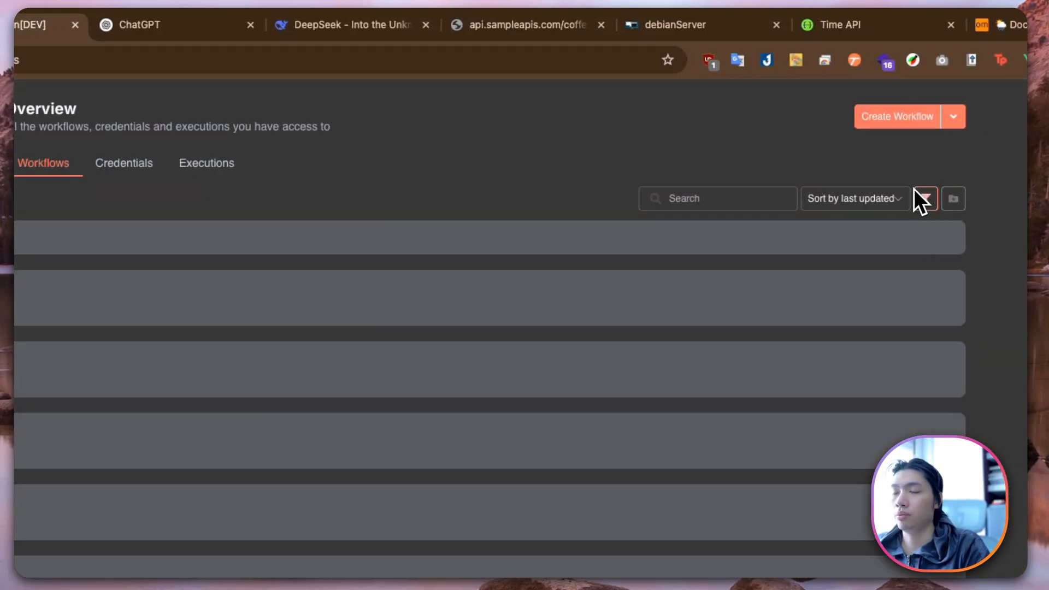
{"action": "left_click", "coordinate": [894, 114]}
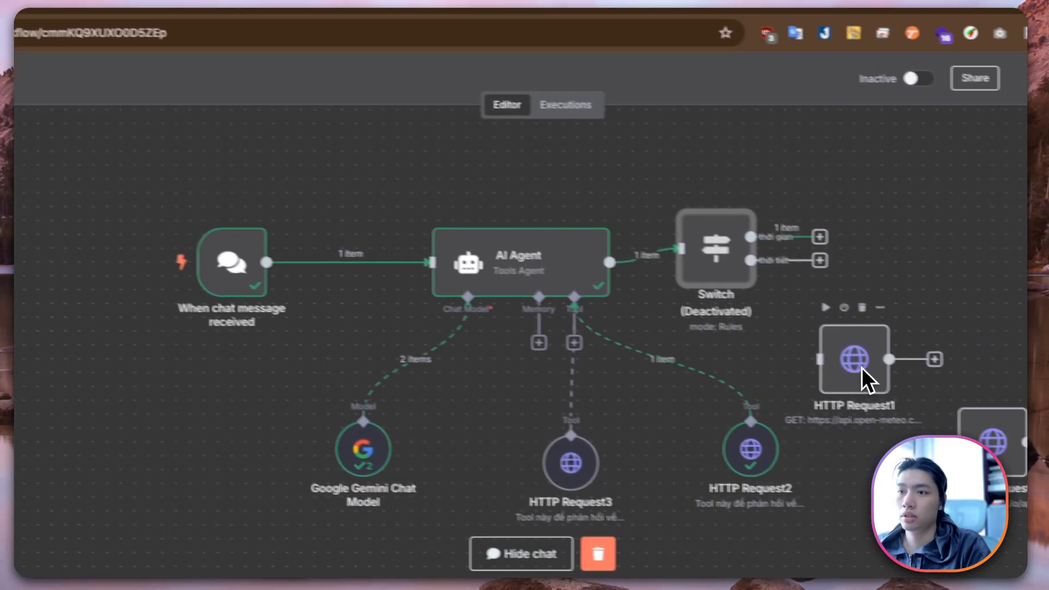
Step: Copy the time API HTTP Request node from My workflow 8 and paste it into the new workflow
{"action": "left_click", "coordinate": [856, 398]}
{"action": "left_click_drag", "start_coordinate": [953, 286], "coordinate": [791, 467]}
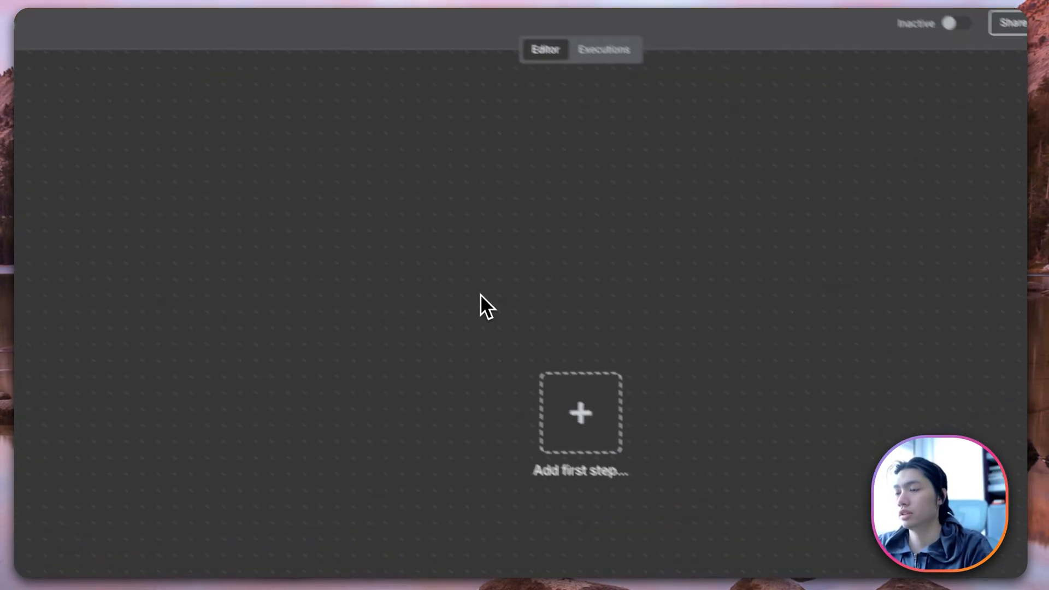
{"action": "key", "text": "super+v"}
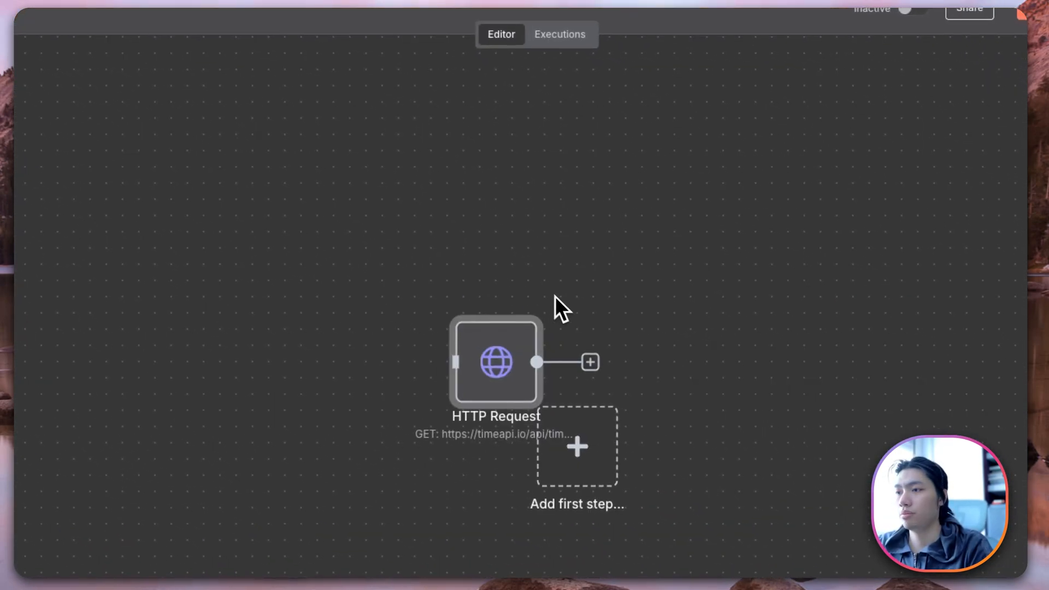
Step: Add a When Executed by Another Workflow trigger before the HTTP Request node and connect the two
{"action": "left_click", "coordinate": [580, 413]}
{"action": "left_click", "coordinate": [867, 414]}
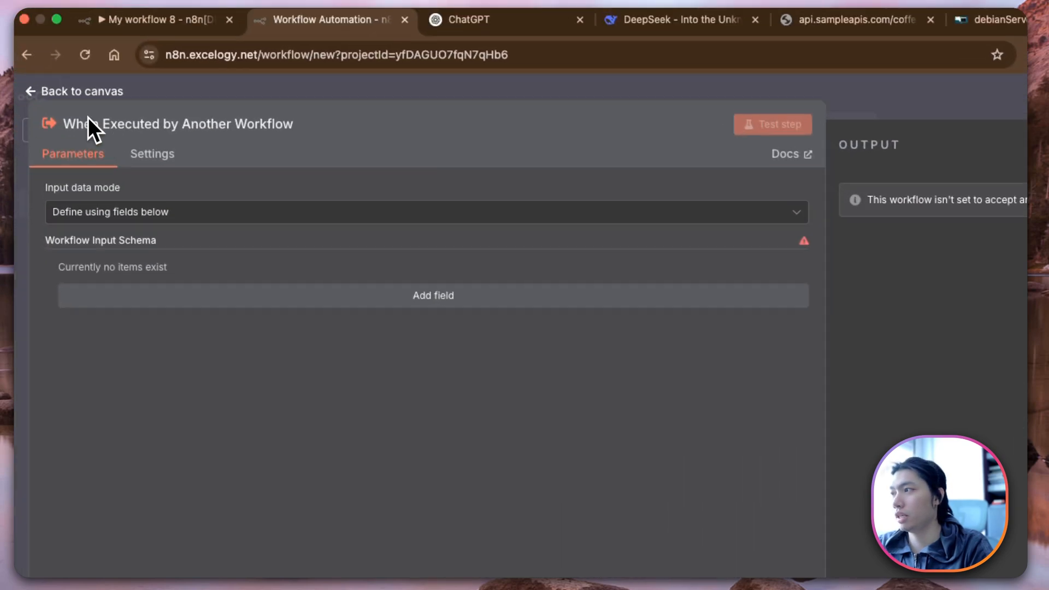
{"action": "left_click", "coordinate": [81, 95]}
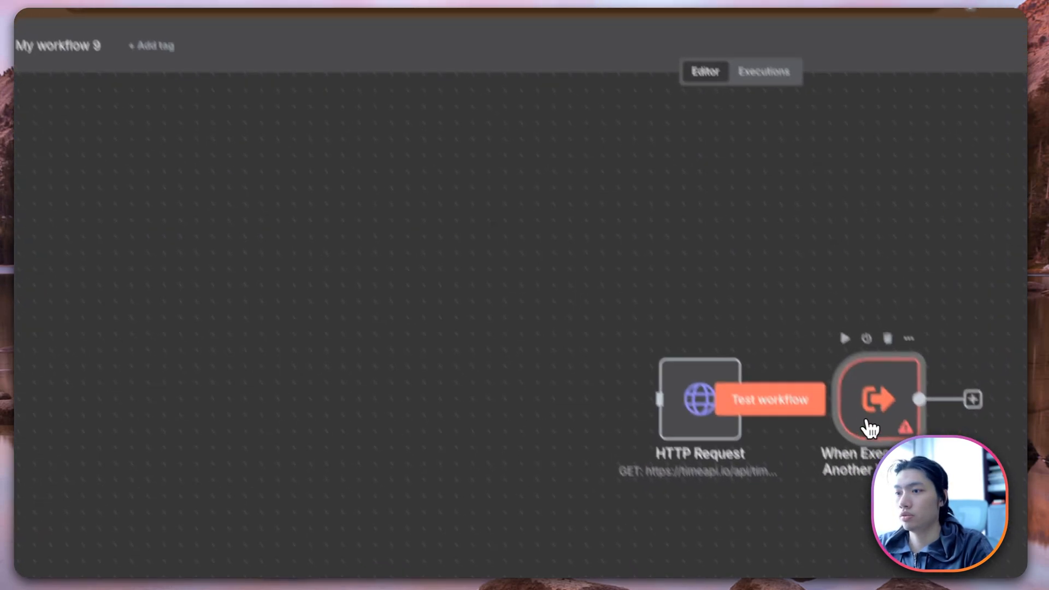
{"action": "left_click_drag", "start_coordinate": [950, 480], "coordinate": [577, 482]}
{"action": "left_click_drag", "start_coordinate": [678, 460], "coordinate": [738, 462]}
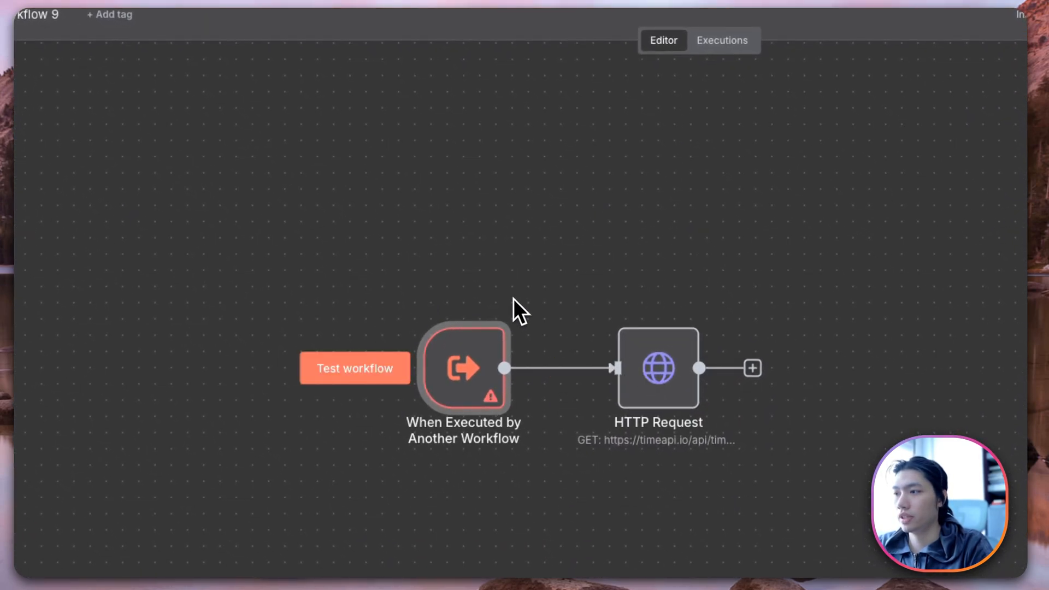
Step: Set the trigger's input data mode to Accept all data and return to the canvas
{"action": "right_click", "coordinate": [506, 329]}
{"action": "left_click", "coordinate": [508, 330]}
{"action": "left_click", "coordinate": [208, 217]}
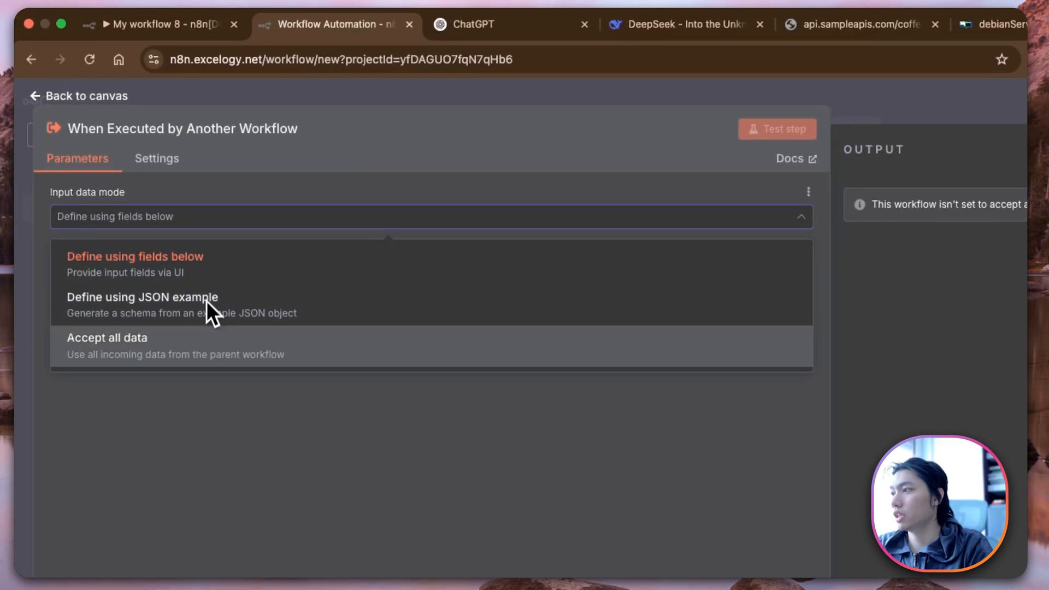
{"action": "left_click", "coordinate": [197, 344]}
{"action": "left_click", "coordinate": [85, 98]}
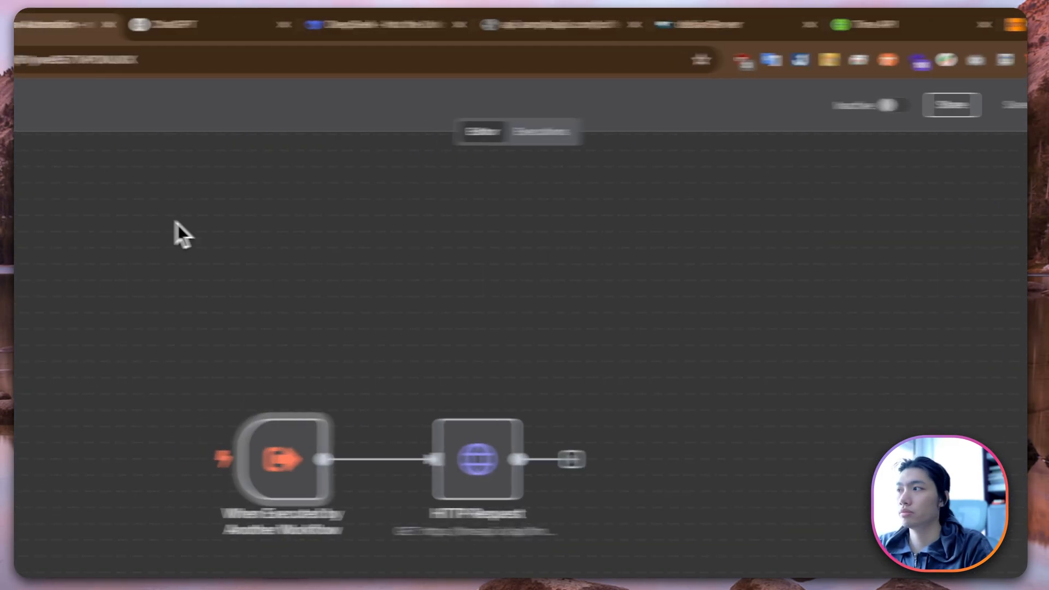
Step: Rename the workflow as "Thời gian" and open the Personal workflows list
{"action": "left_click", "coordinate": [183, 98]}
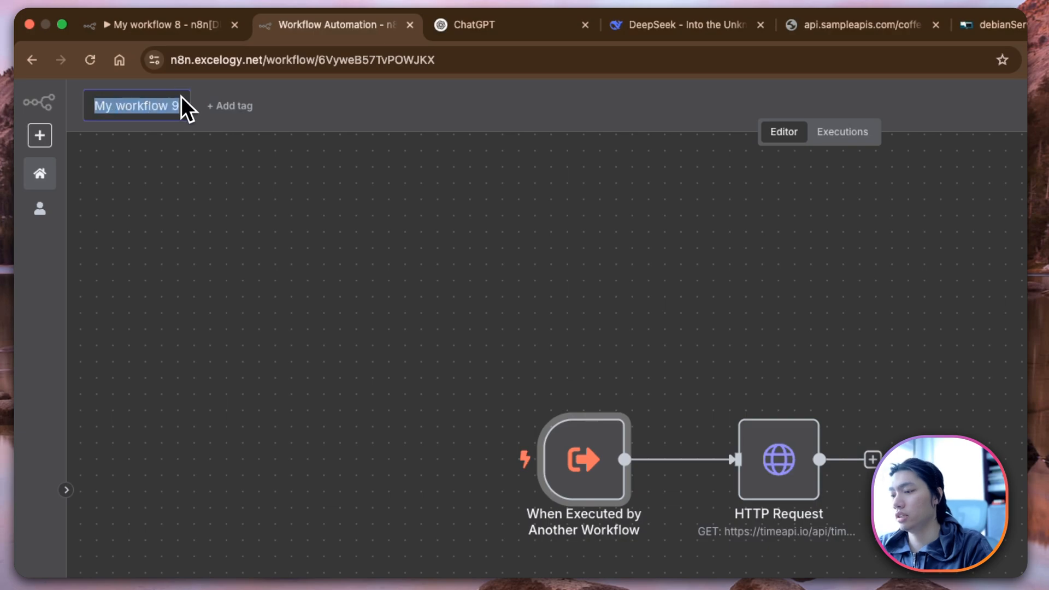
{"action": "type", "text": "Thời gian"}
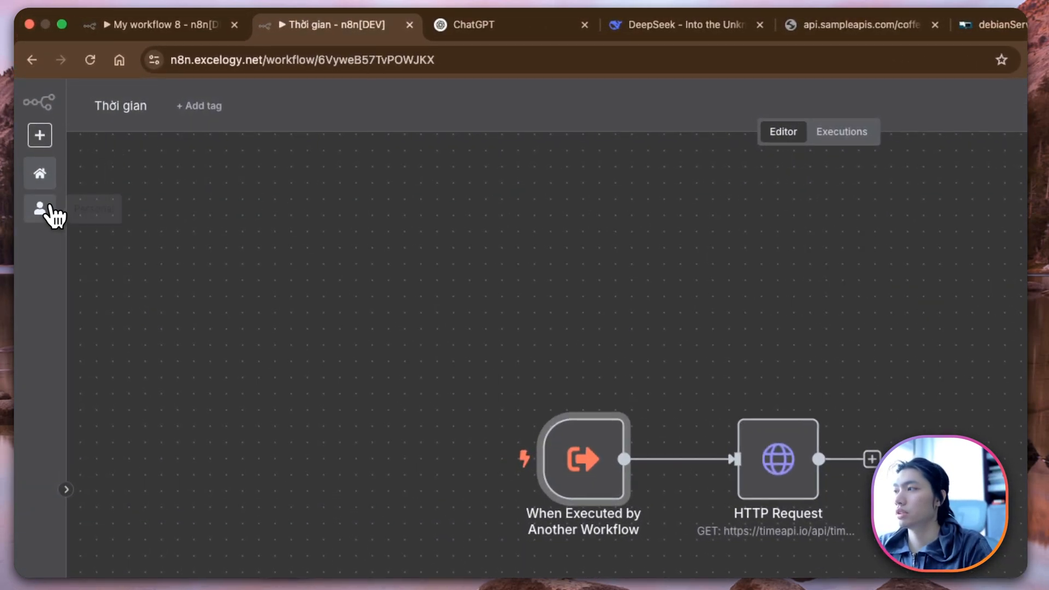
{"action": "left_click", "coordinate": [50, 208]}
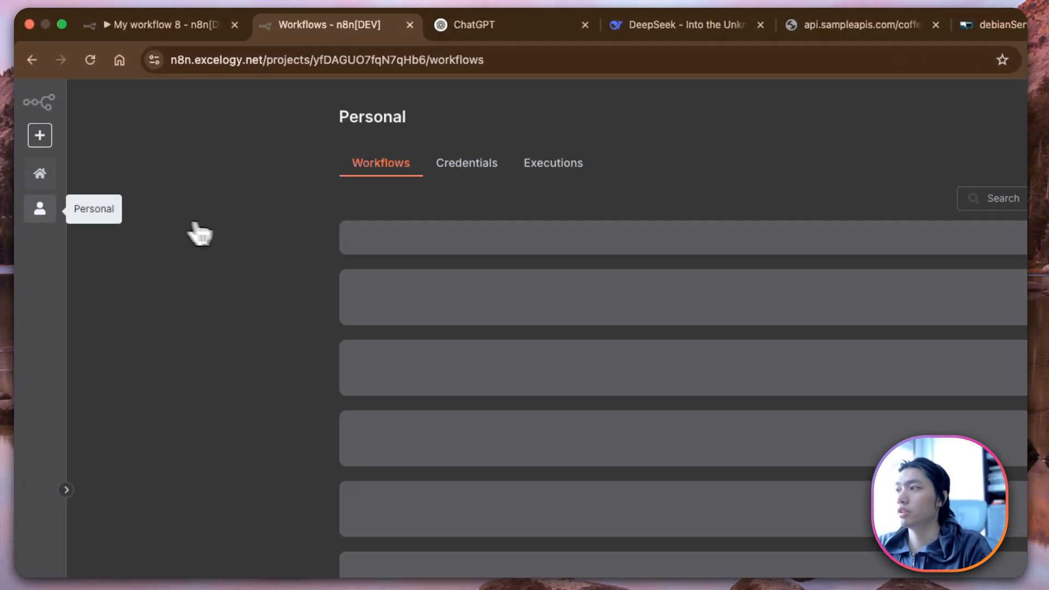
Step: Create another workflow that starts with a When Executed by Another Workflow trigger and set its input data mode to Accept all data
{"action": "left_click", "coordinate": [1010, 116]}
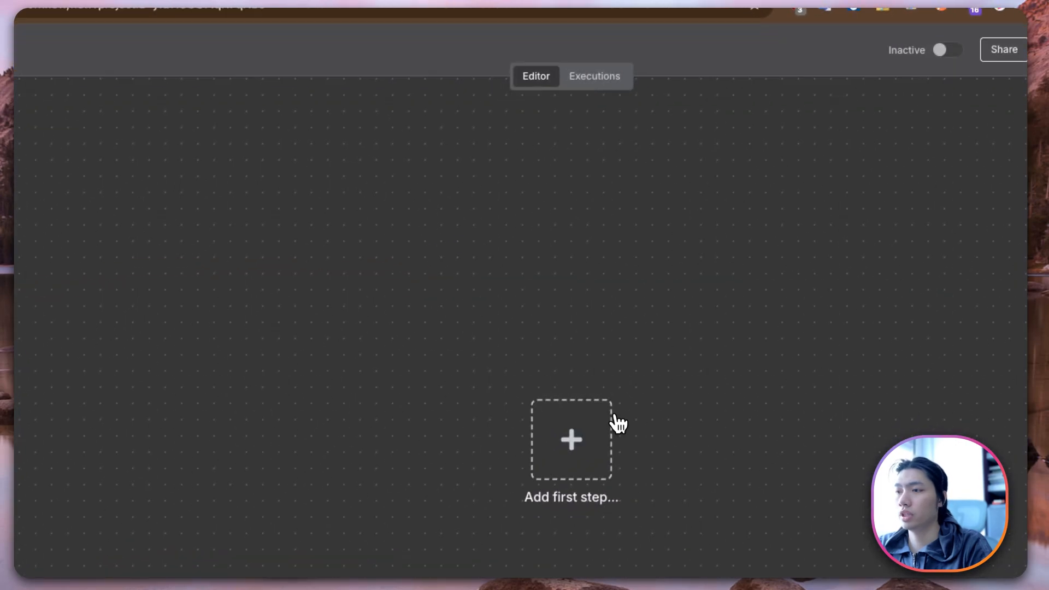
{"action": "left_click", "coordinate": [619, 423]}
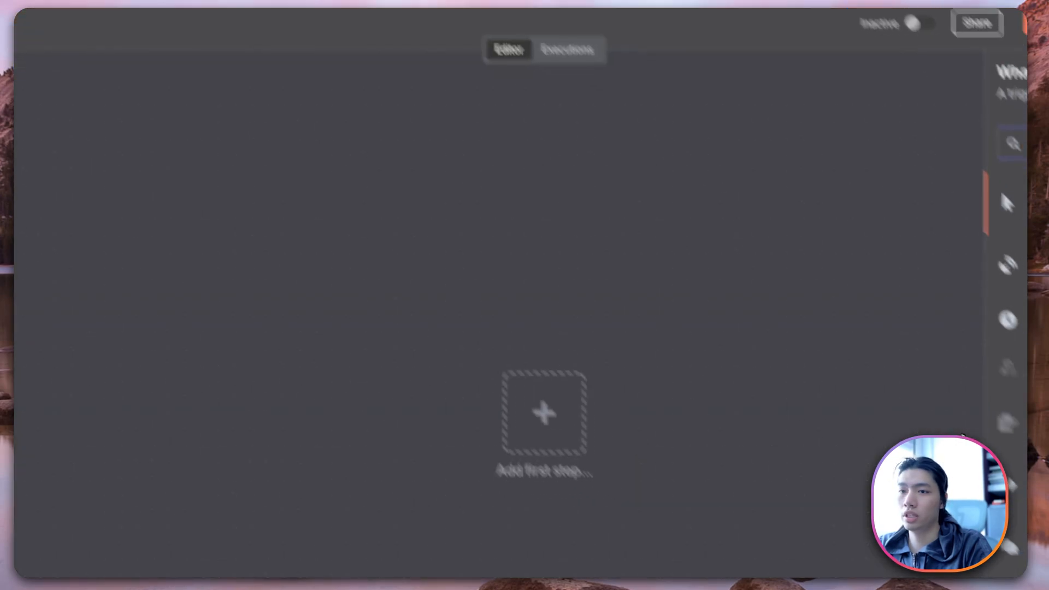
{"action": "left_click", "coordinate": [961, 415]}
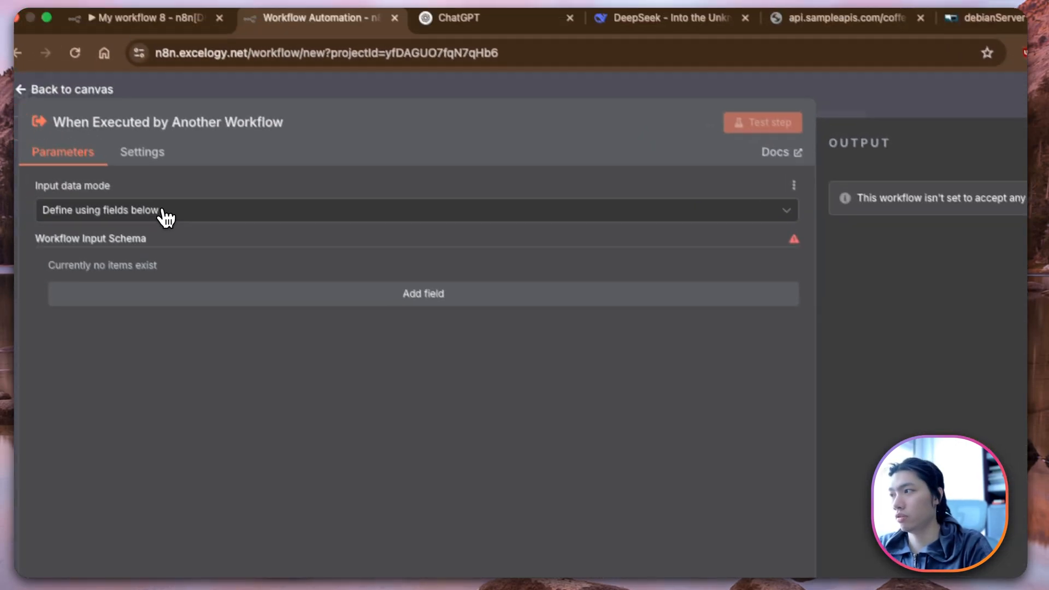
{"action": "left_click", "coordinate": [165, 217]}
{"action": "left_click", "coordinate": [174, 333]}
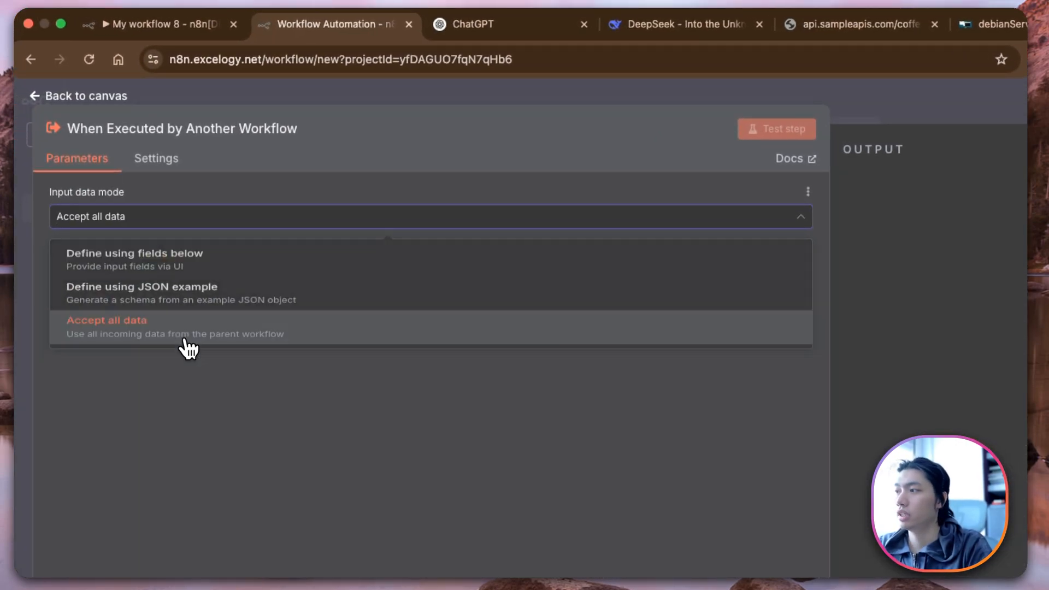
{"action": "left_click", "coordinate": [52, 92]}
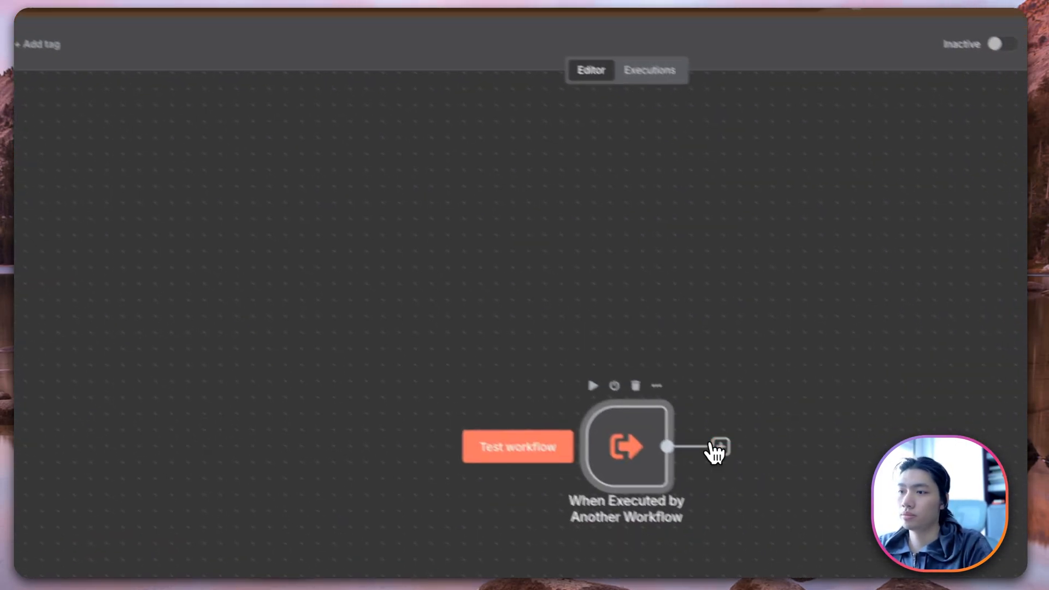
Step: Add a blank HTTP Request node after the trigger
{"action": "left_click", "coordinate": [720, 447]}
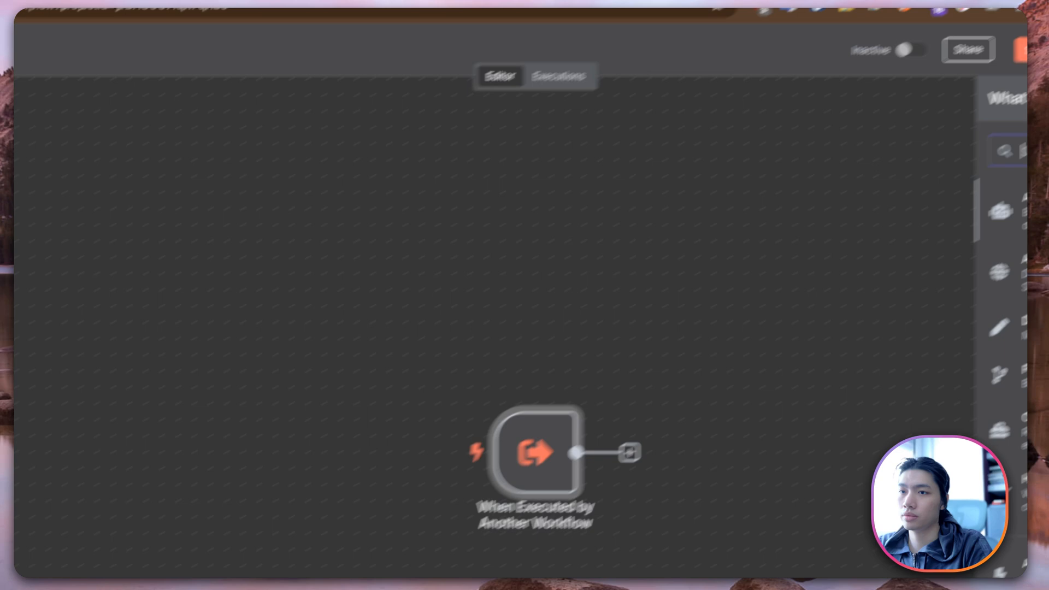
{"action": "type", "text": "htt"}
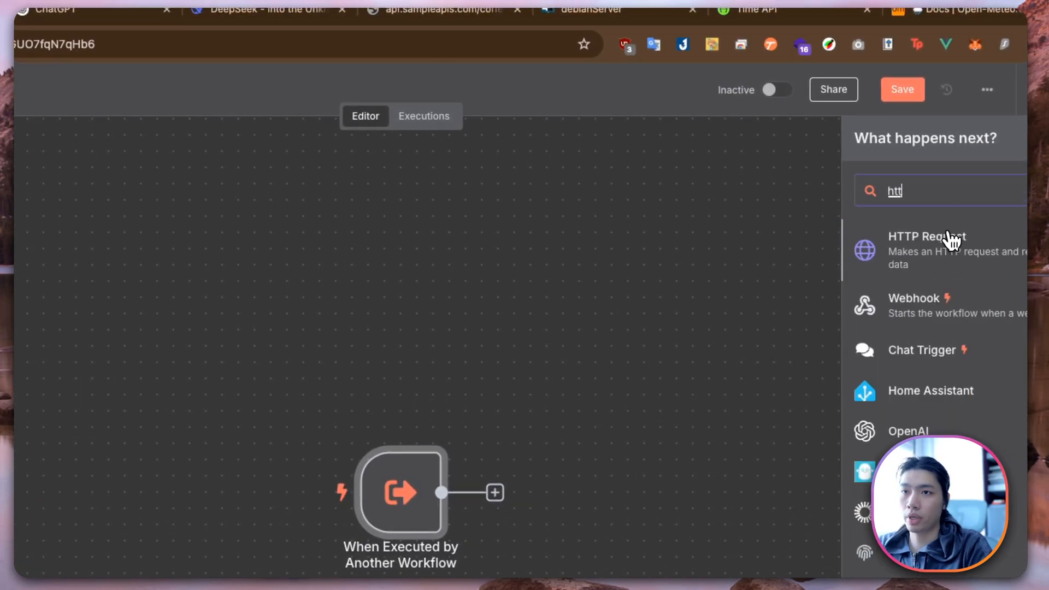
{"action": "left_click", "coordinate": [950, 241]}
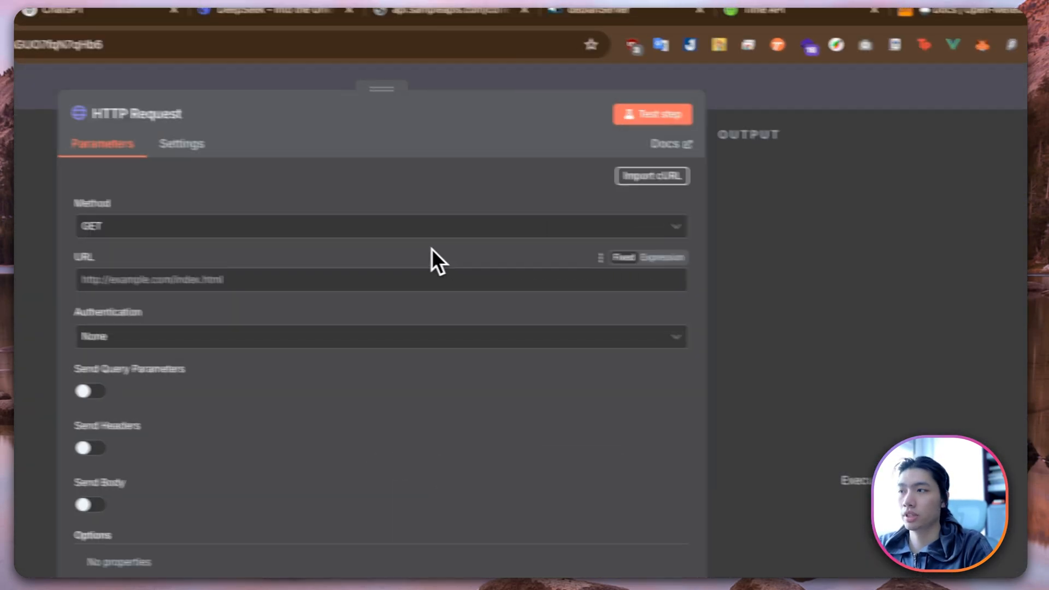
Step: Replace the blank HTTP Request node with the weather API node HTTP Request1 copied from My workflow 8, connected to the trigger
{"action": "left_click", "coordinate": [139, 28]}
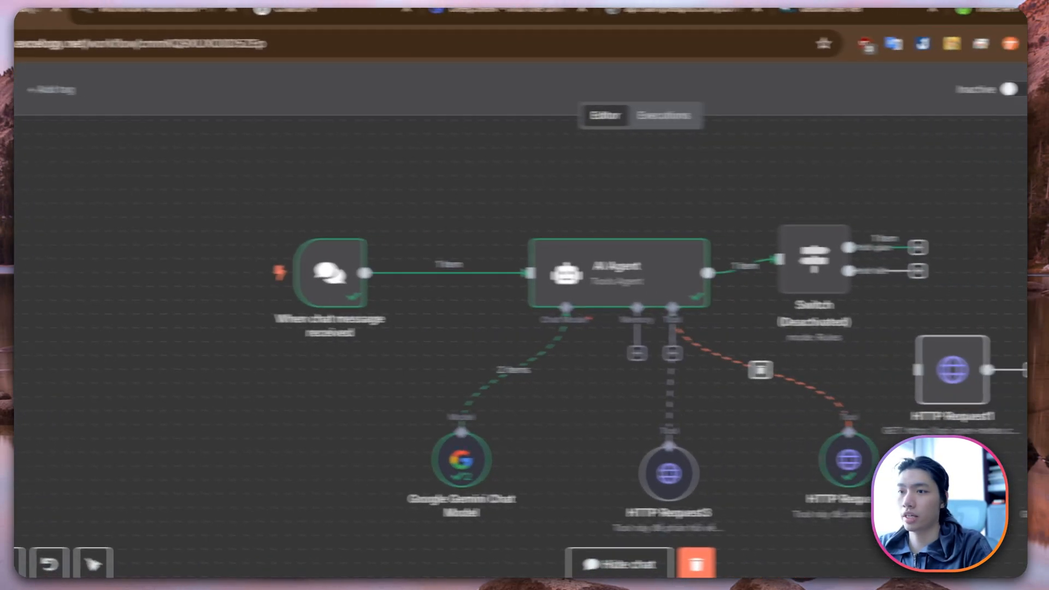
{"action": "left_click_drag", "start_coordinate": [909, 296], "coordinate": [792, 423]}
{"action": "left_click", "coordinate": [43, 18]}
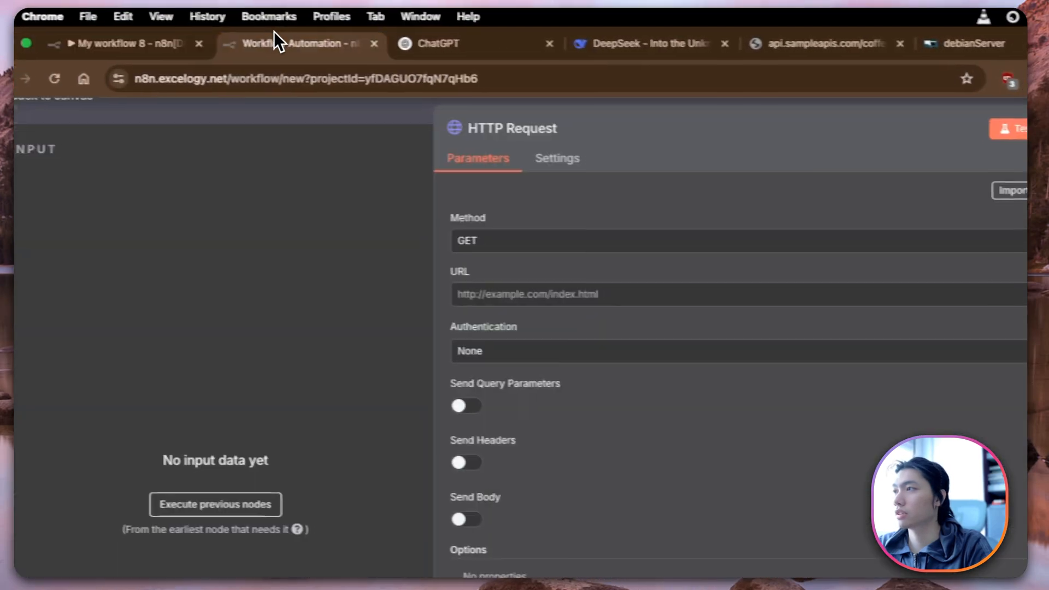
{"action": "left_click", "coordinate": [74, 100]}
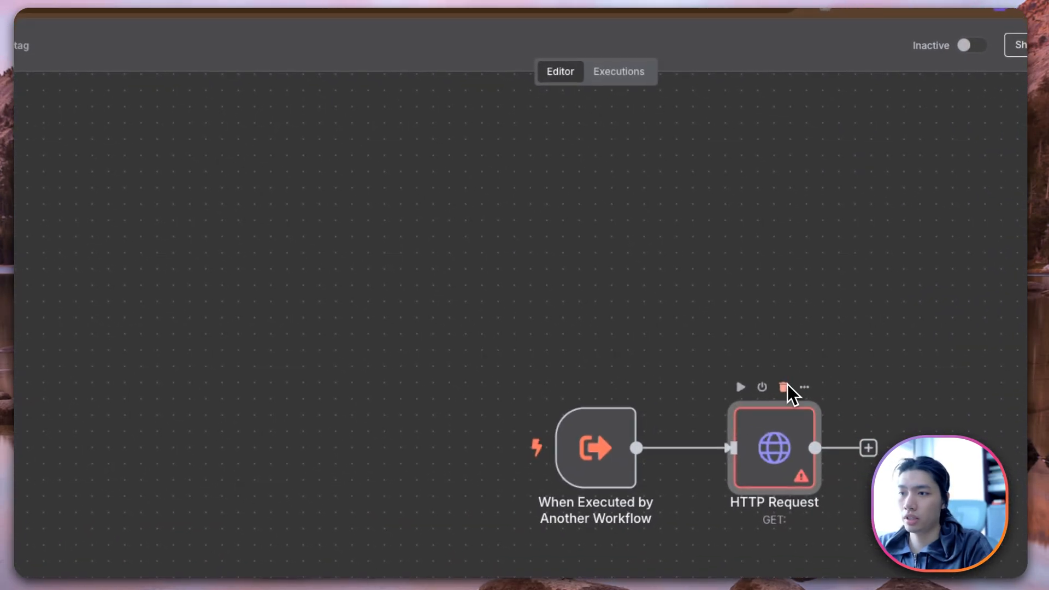
{"action": "left_click", "coordinate": [894, 416]}
{"action": "key", "text": "super+v"}
{"action": "left_click_drag", "start_coordinate": [792, 364], "coordinate": [760, 444]}
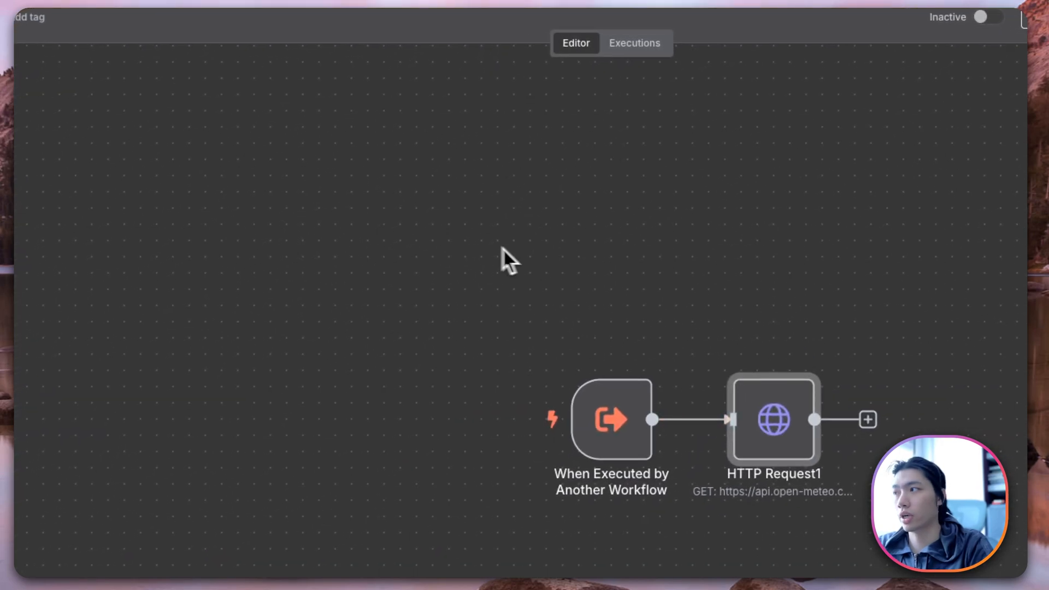
Step: Rename the workflow as "Thời tiết" and return to its canvas
{"action": "left_click", "coordinate": [133, 104]}
{"action": "type", "text": "Thời"}
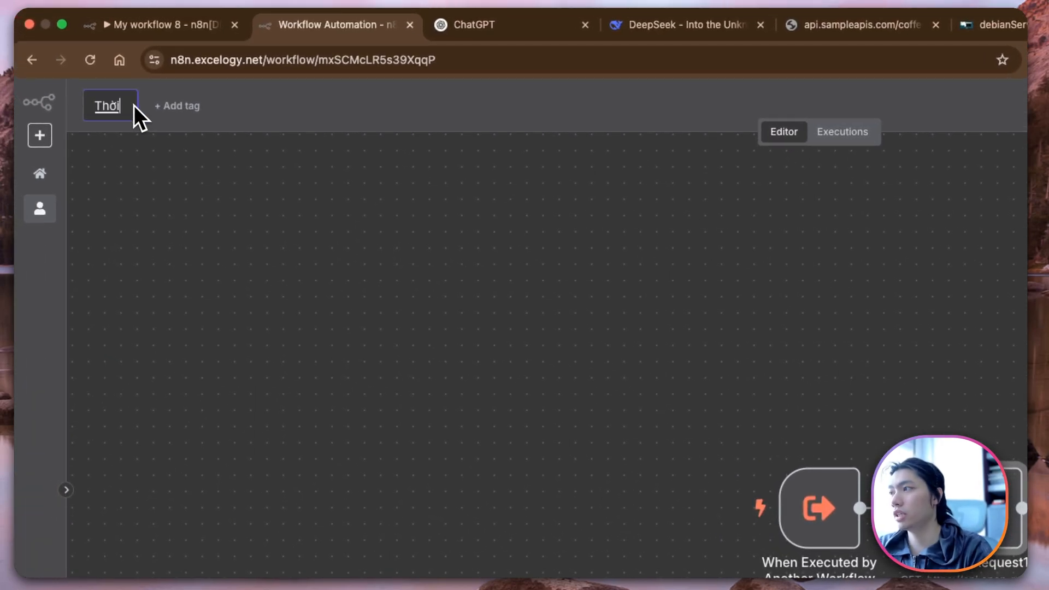
{"action": "type", "text": " tiết"}
{"action": "key", "text": "Return"}
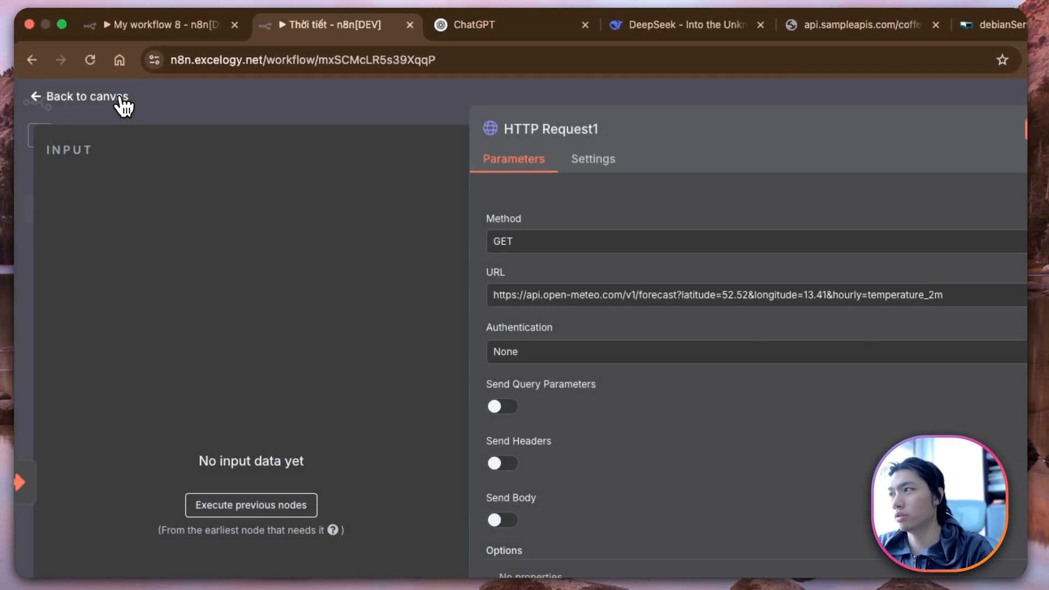
{"action": "left_click", "coordinate": [120, 98]}
Step: In My workflow 8, replace the AI Agent's two HTTP Request tools with a Call n8n Workflow Tool
{"action": "left_click", "coordinate": [167, 25]}
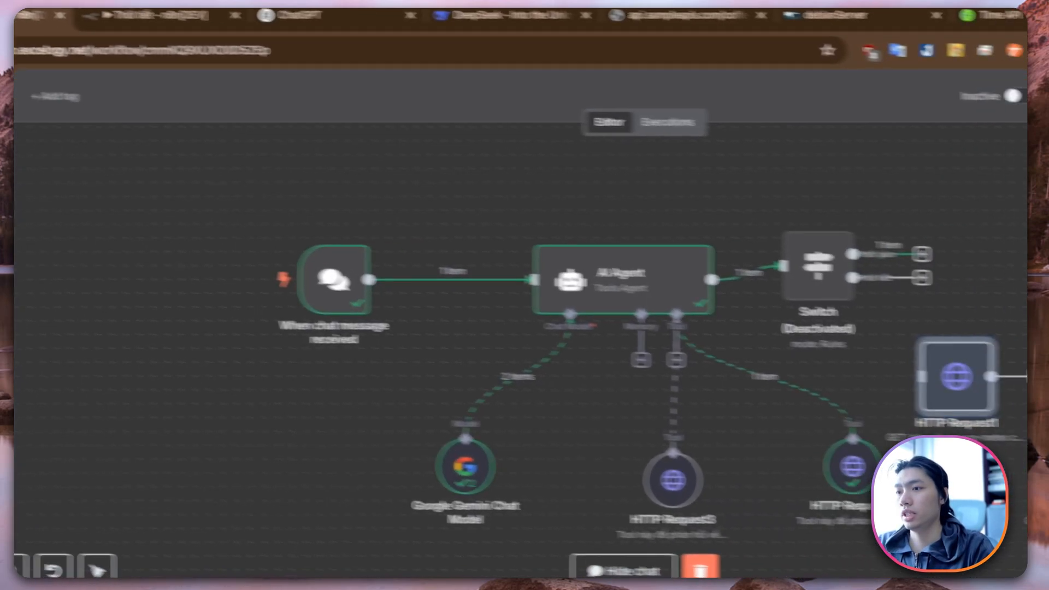
{"action": "left_click", "coordinate": [726, 415]}
{"action": "left_click", "coordinate": [546, 430]}
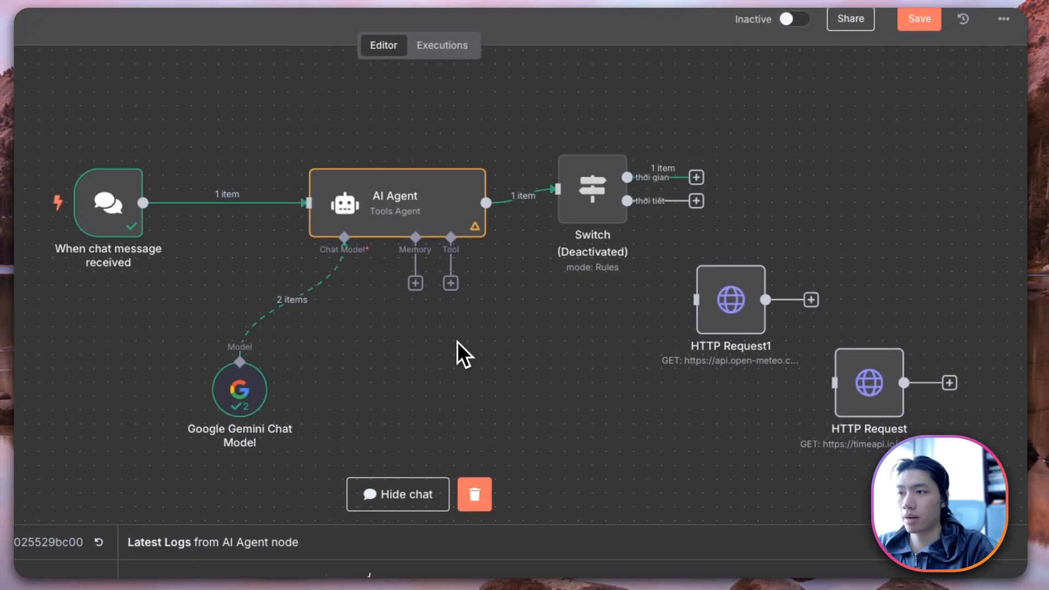
{"action": "left_click", "coordinate": [548, 352]}
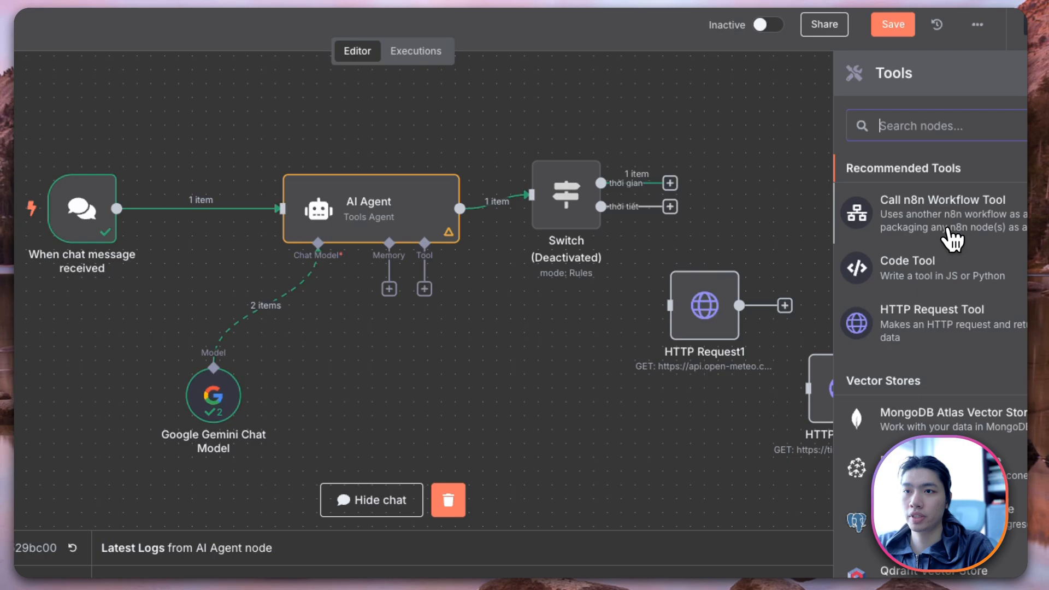
{"action": "left_click", "coordinate": [970, 206]}
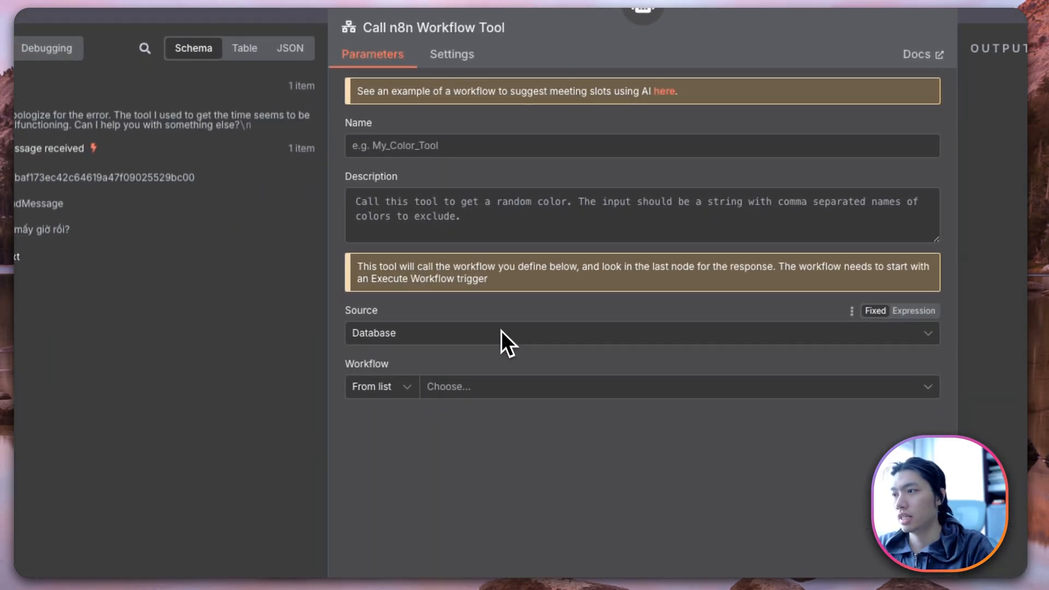
Step: Set the tool's workflow by ID to mxSCMcLR5s39XqqP, copied from the Thời tiết workflow's address, and name the tool 2_Thoi_tiet
{"action": "left_click", "coordinate": [186, 410]}
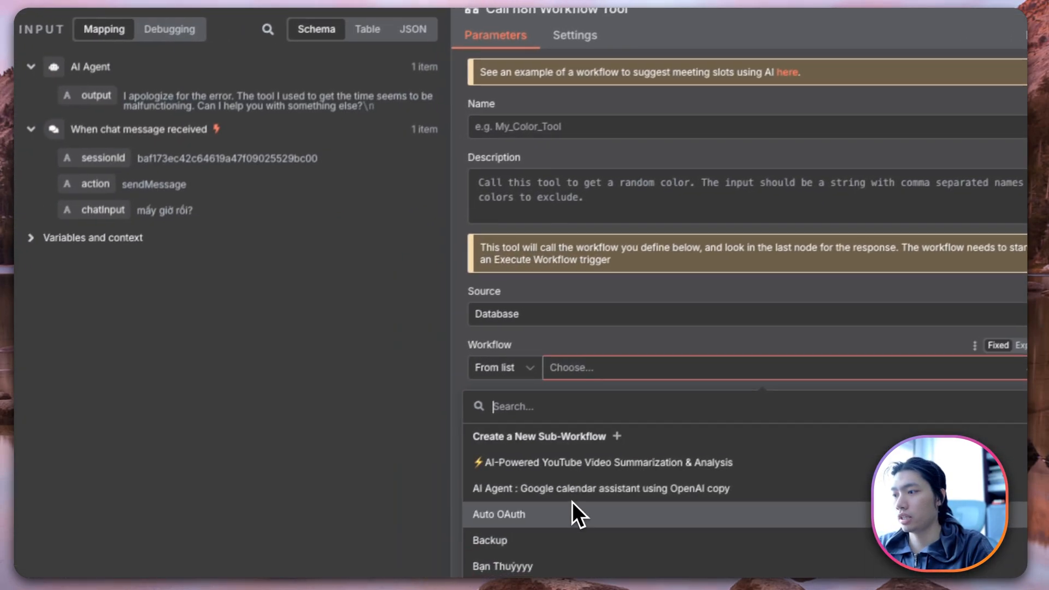
{"action": "left_click", "coordinate": [419, 387]}
{"action": "left_click", "coordinate": [541, 440]}
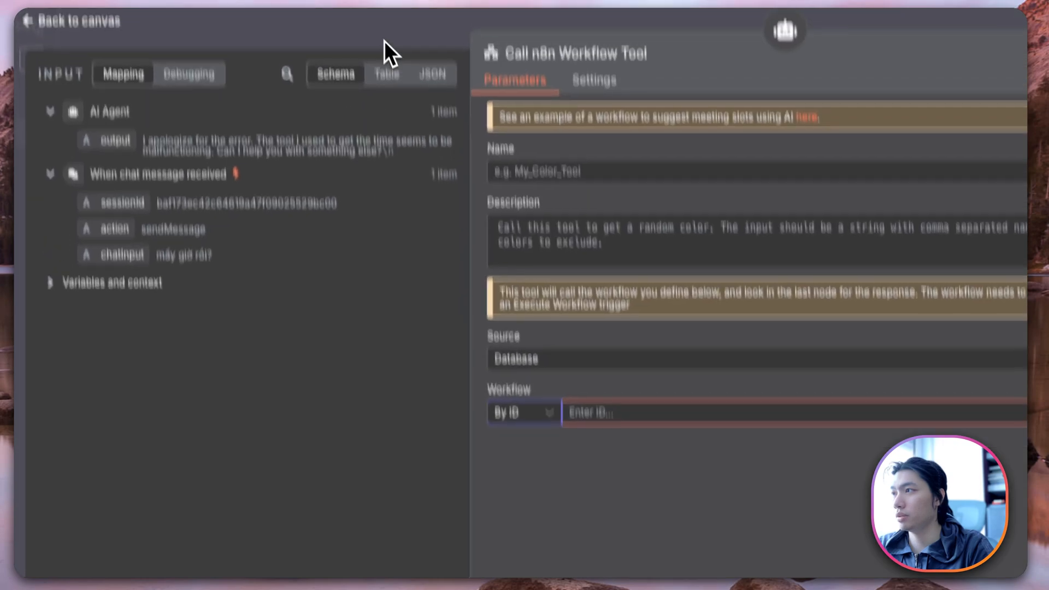
{"action": "left_click", "coordinate": [378, 21]}
{"action": "double_click", "coordinate": [323, 60]}
{"action": "left_click", "coordinate": [178, 24]}
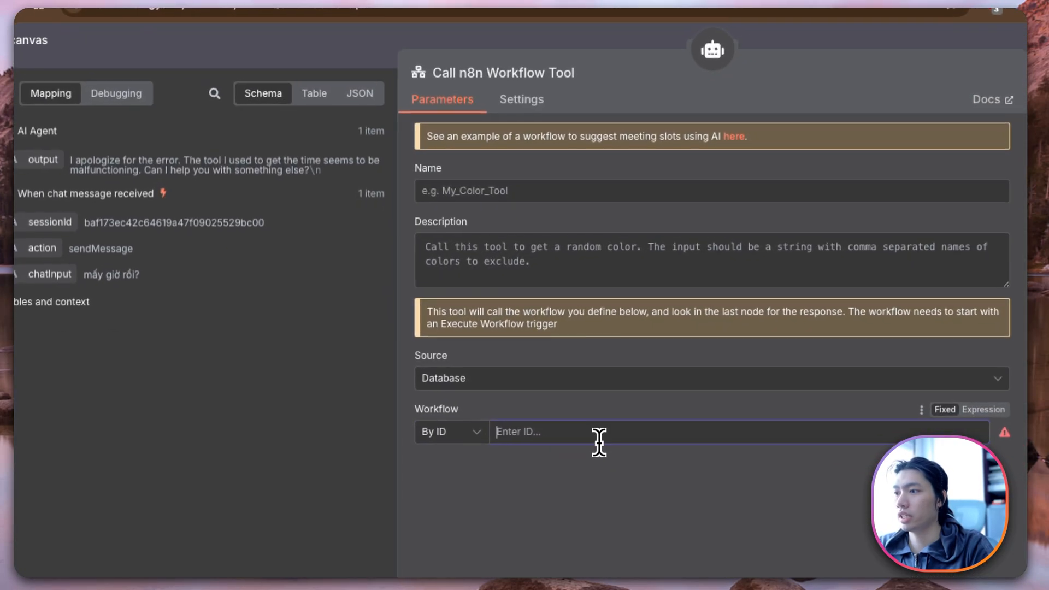
{"action": "type", "text": "mxSCMcLR5s39XqqP"}
{"action": "left_click", "coordinate": [569, 262]}
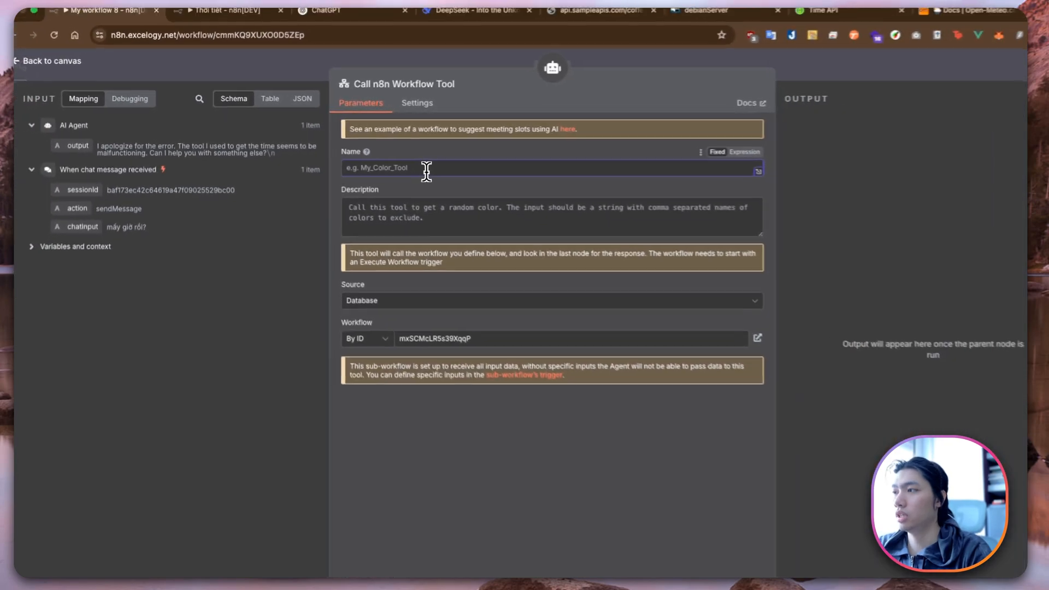
{"action": "type", "text": "2_Thoi_tiet"}
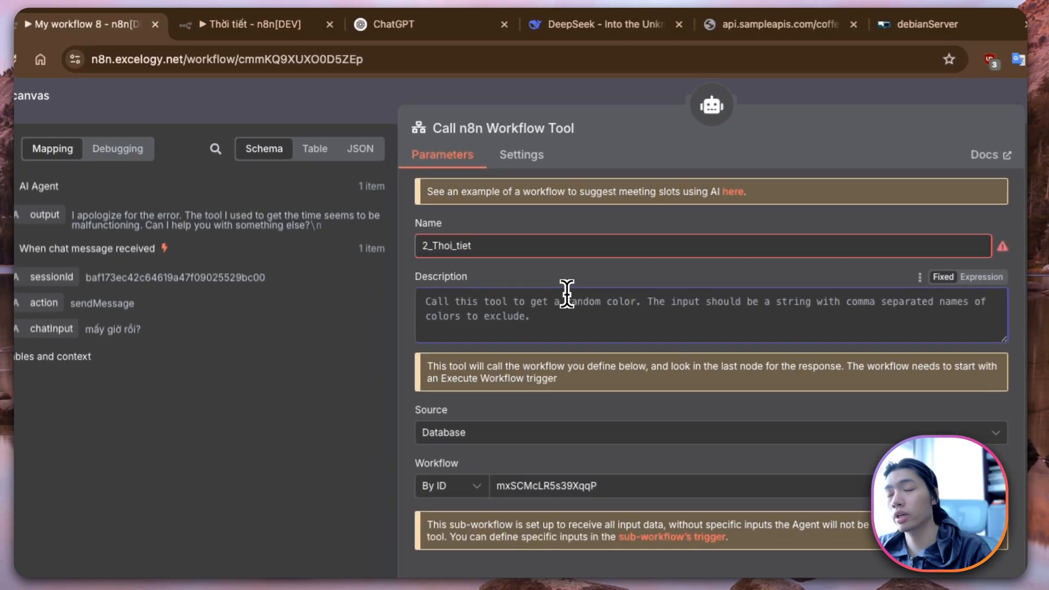
Step: Describe the tool as "Tool này để lấy thông tin thời tiết. Nếu AI trả lời 2, chạy tool này và phản hồi kết quả" and copy it
{"action": "left_click", "coordinate": [426, 196]}
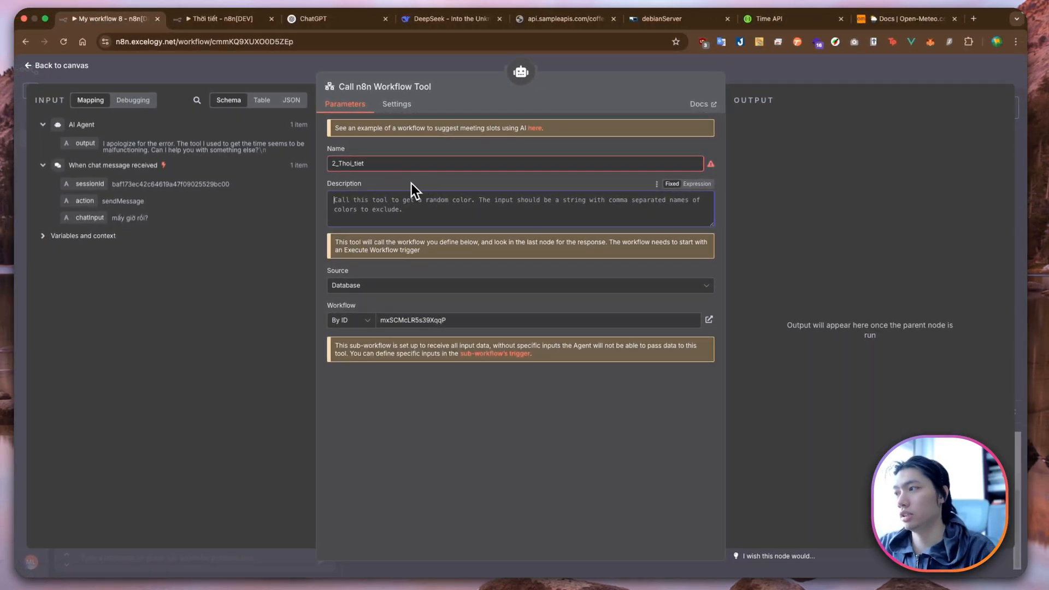
{"action": "type", "text": "Tool này đó"}
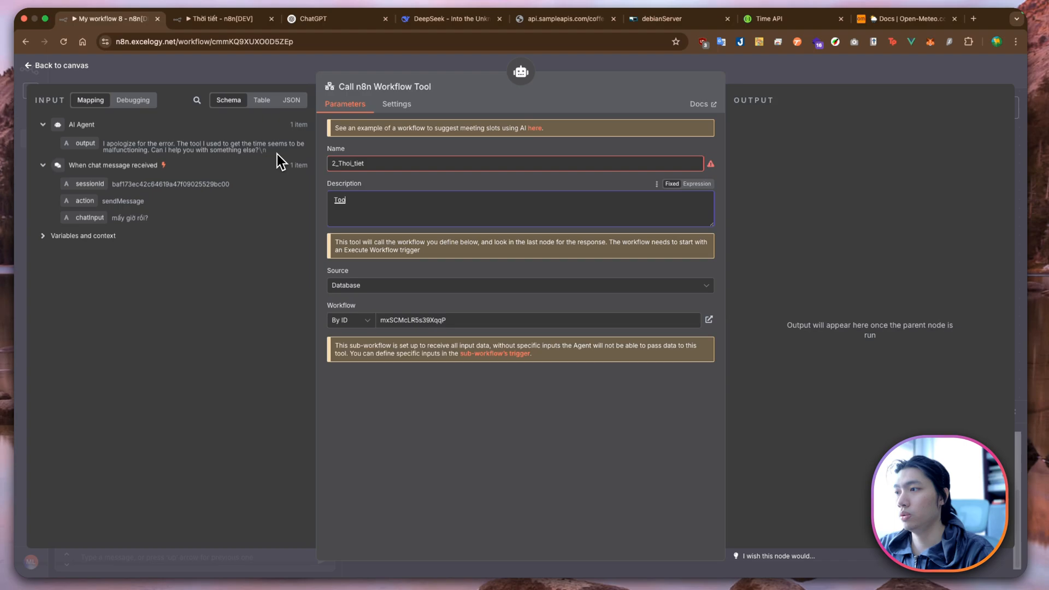
{"action": "type", "text": " lấy thông tin thời tiết. Nếu AI trả lời 2, chạy tool này và phản hồi kết"}
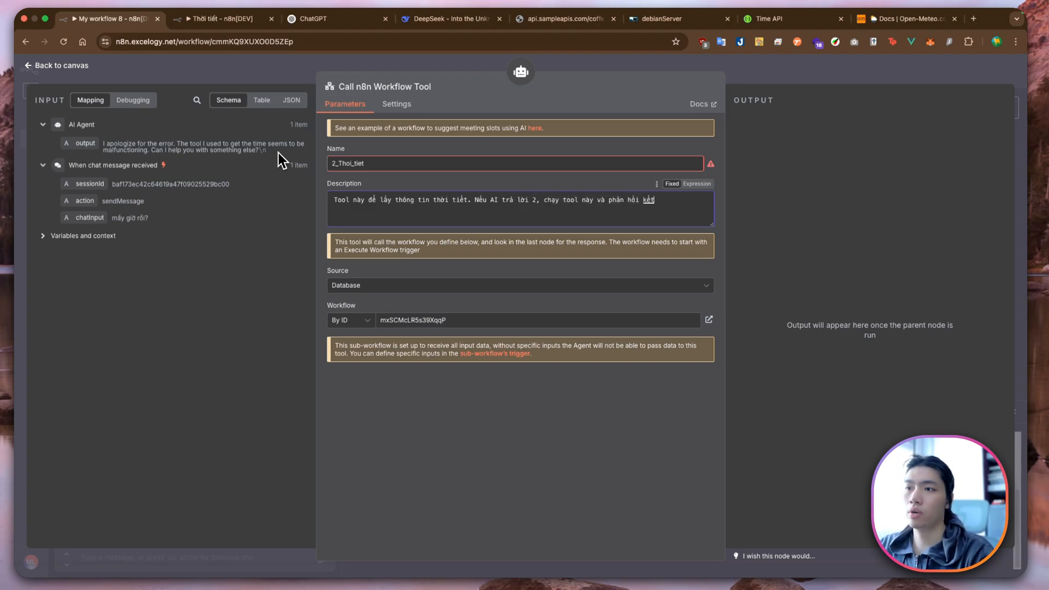
{"action": "type", "text": "quả"}
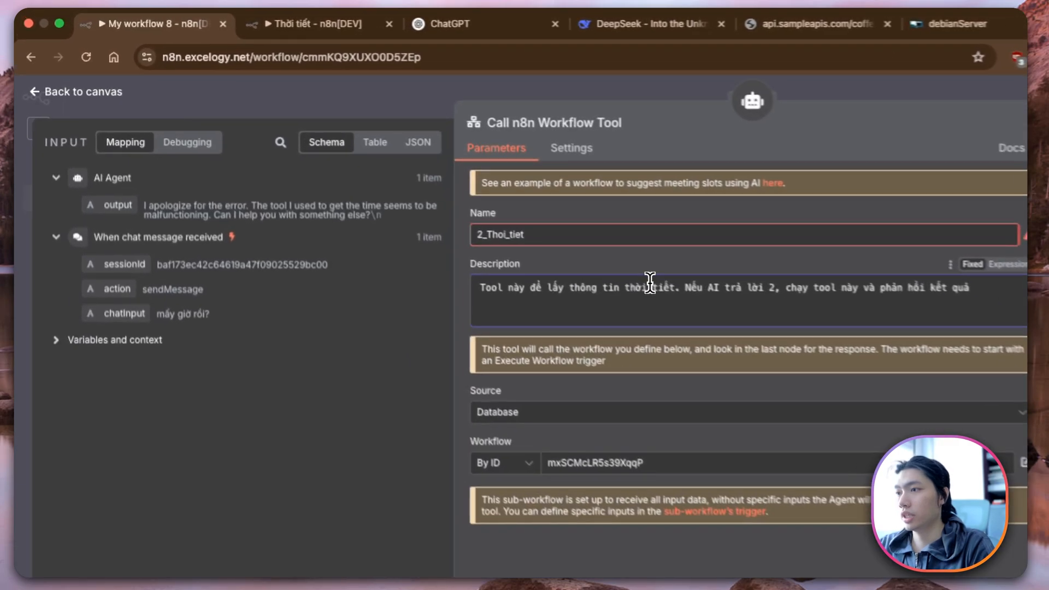
{"action": "triple_click", "coordinate": [452, 199]}
{"action": "key", "text": "super+c"}
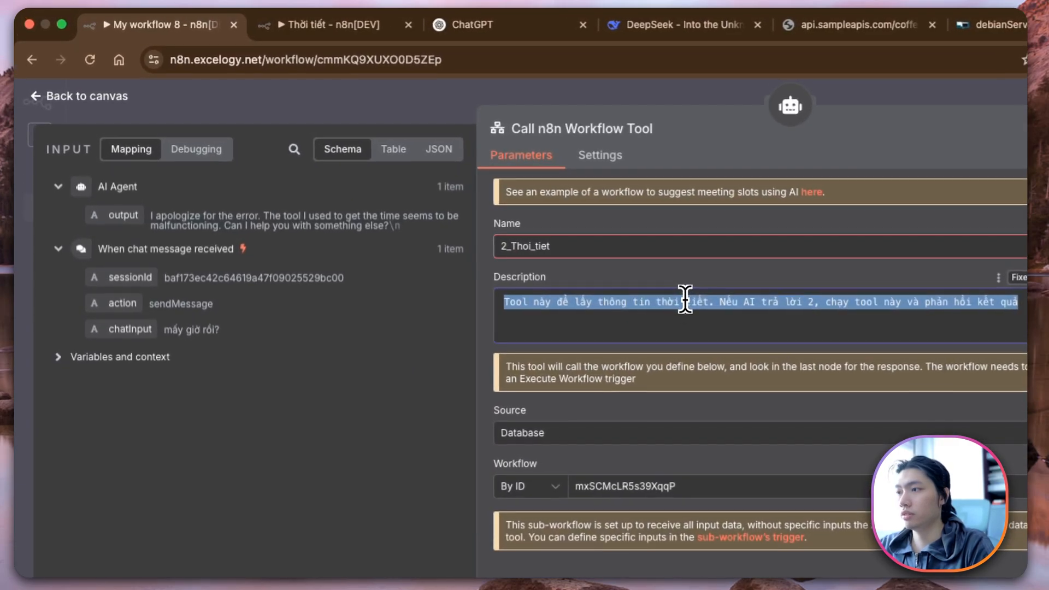
{"action": "left_click", "coordinate": [83, 99]}
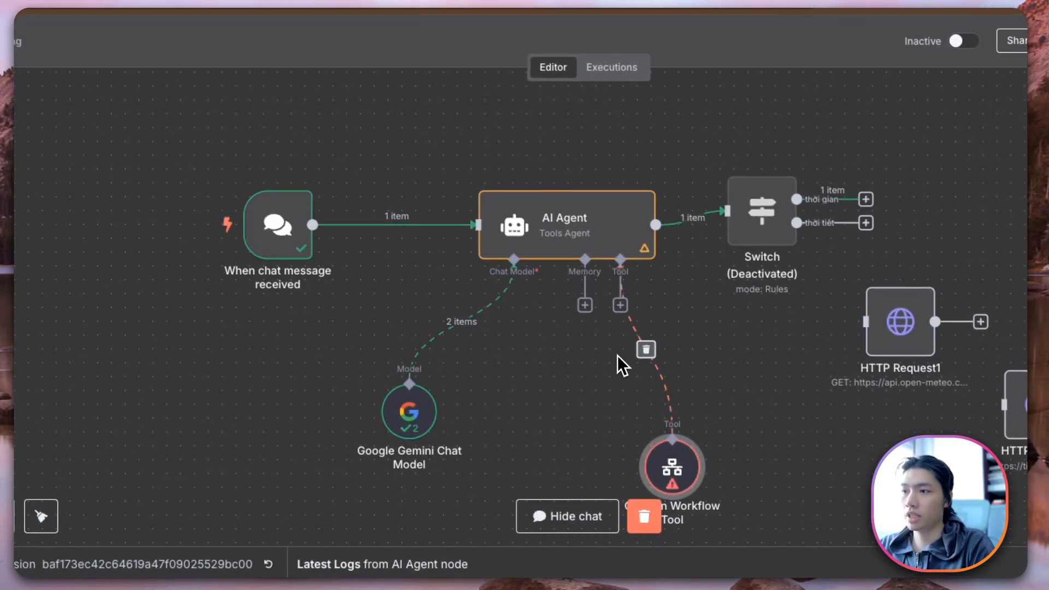
Step: Reopen the Call n8n Workflow Tool, check the naming rule, change the tool's name to thoiTiet and return to the canvas
{"action": "right_click", "coordinate": [699, 443]}
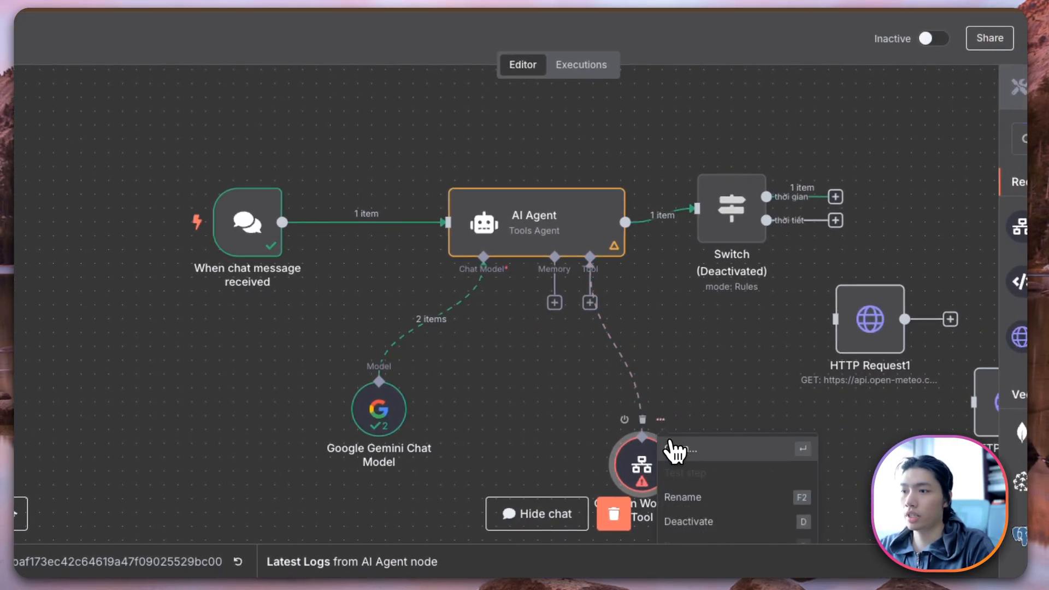
{"action": "left_click", "coordinate": [672, 445]}
{"action": "triple_click", "coordinate": [374, 178]}
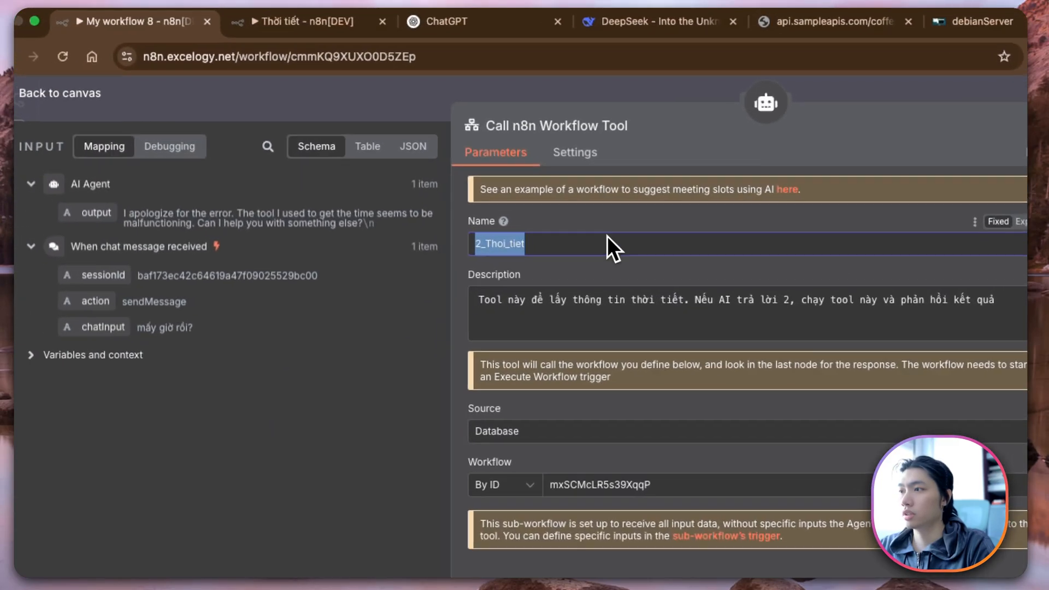
{"action": "left_click", "coordinate": [504, 221]}
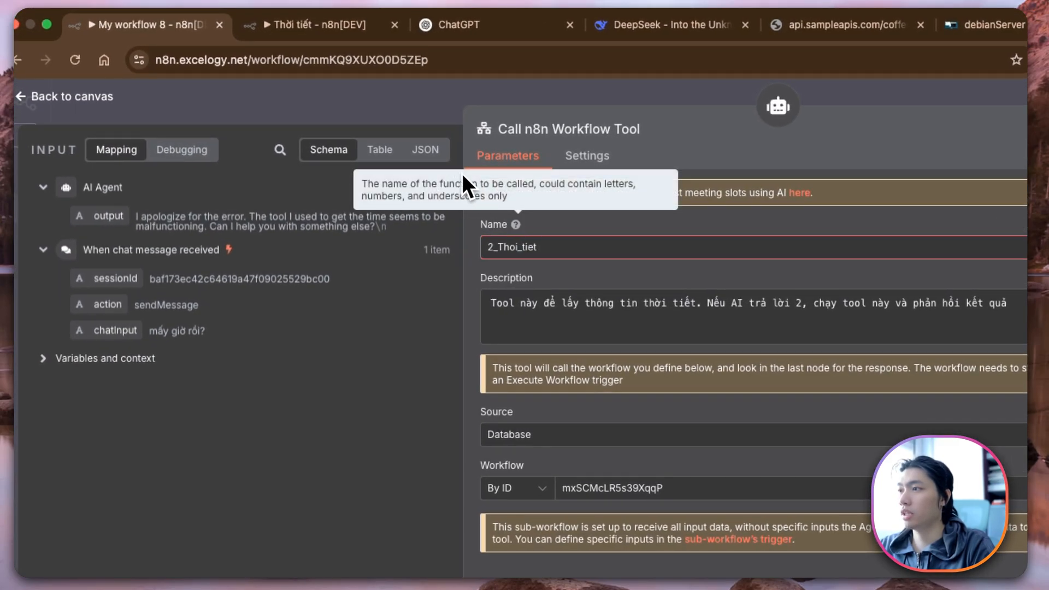
{"action": "left_click", "coordinate": [592, 245]}
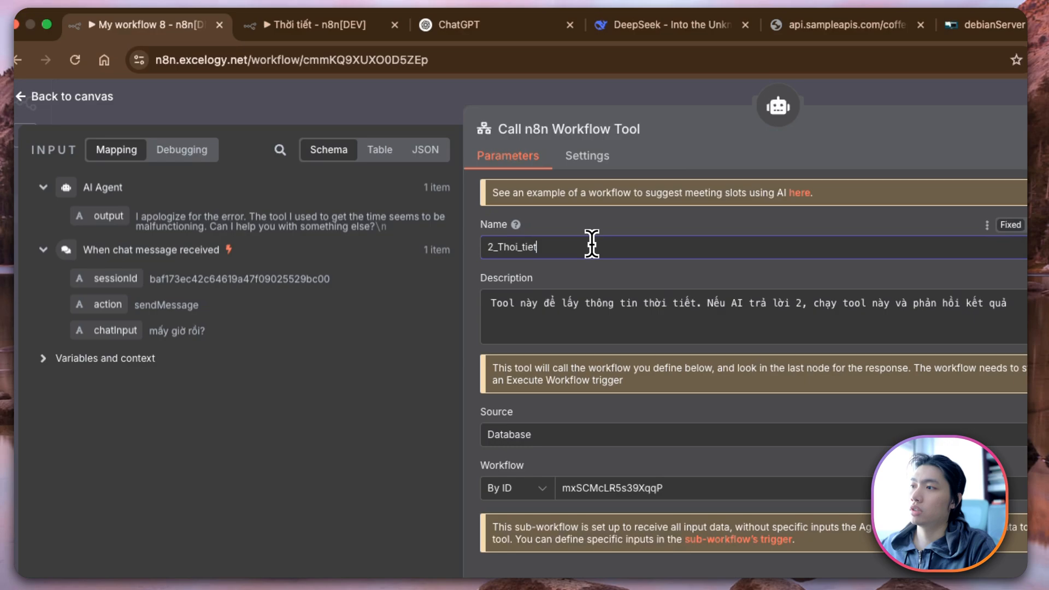
{"action": "key", "text": "BackSpace"}
{"action": "key", "text": "BackSpace"}
{"action": "key", "text": "BackSpace"}
{"action": "key", "text": "BackSpace"}
{"action": "key", "text": "BackSpace"}
{"action": "key", "text": "BackSpace"}
{"action": "key", "text": "BackSpace"}
{"action": "key", "text": "BackSpace"}
{"action": "key", "text": "BackSpace"}
{"action": "key", "text": "BackSpace"}
{"action": "type", "text": "thoiTiet"}
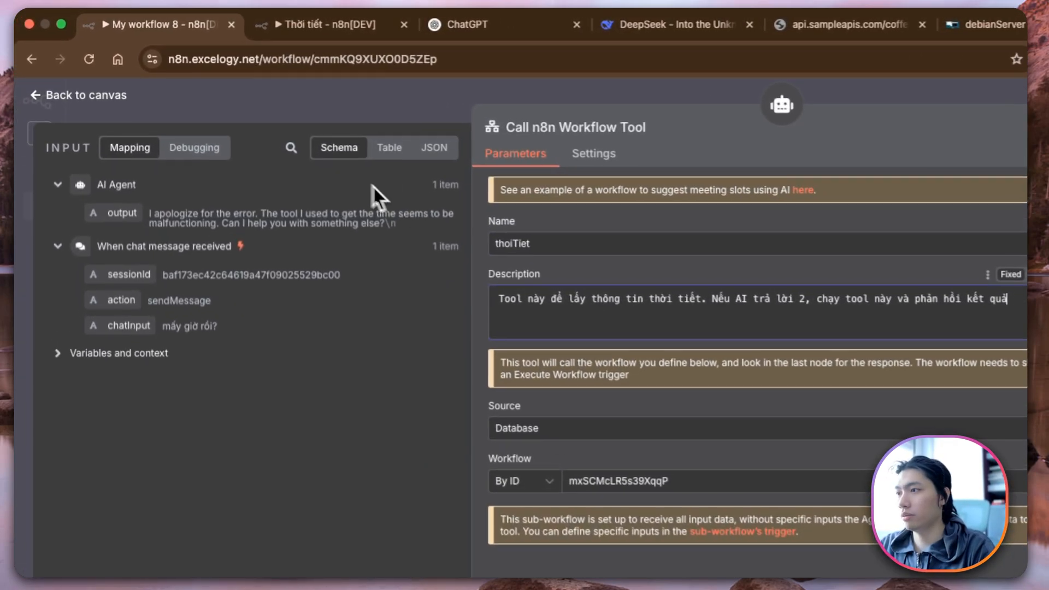
{"action": "left_click", "coordinate": [60, 65]}
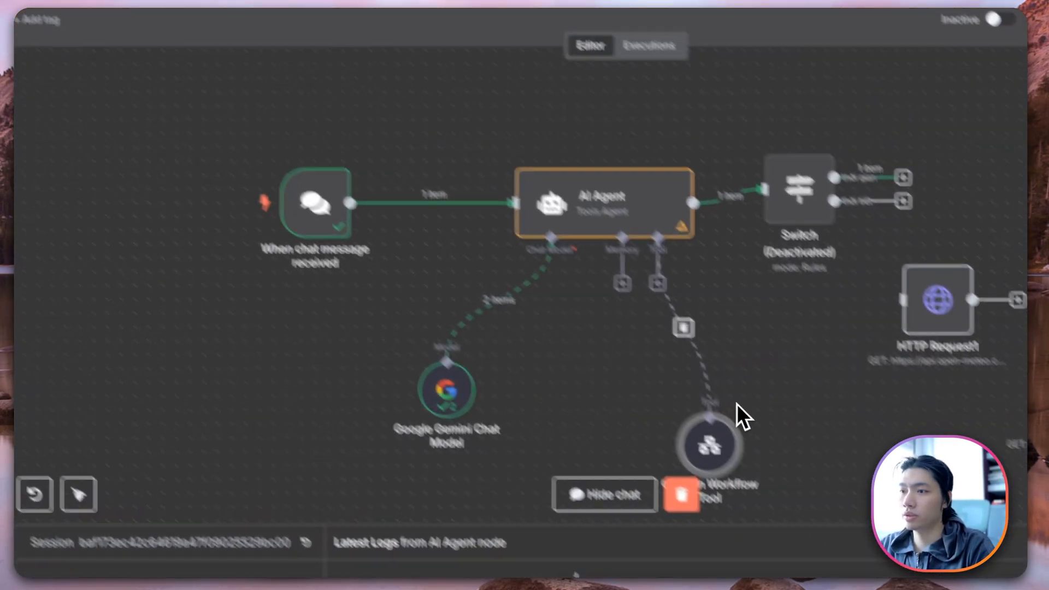
Step: Add a second Call n8n Workflow Tool named thoiGian, described as "Tool này để lấy thông tin thời gian. Nếu AI trả lời 1, chạy tool này và phản hồi kết quả"
{"action": "left_click_drag", "start_coordinate": [710, 447], "coordinate": [778, 418]}
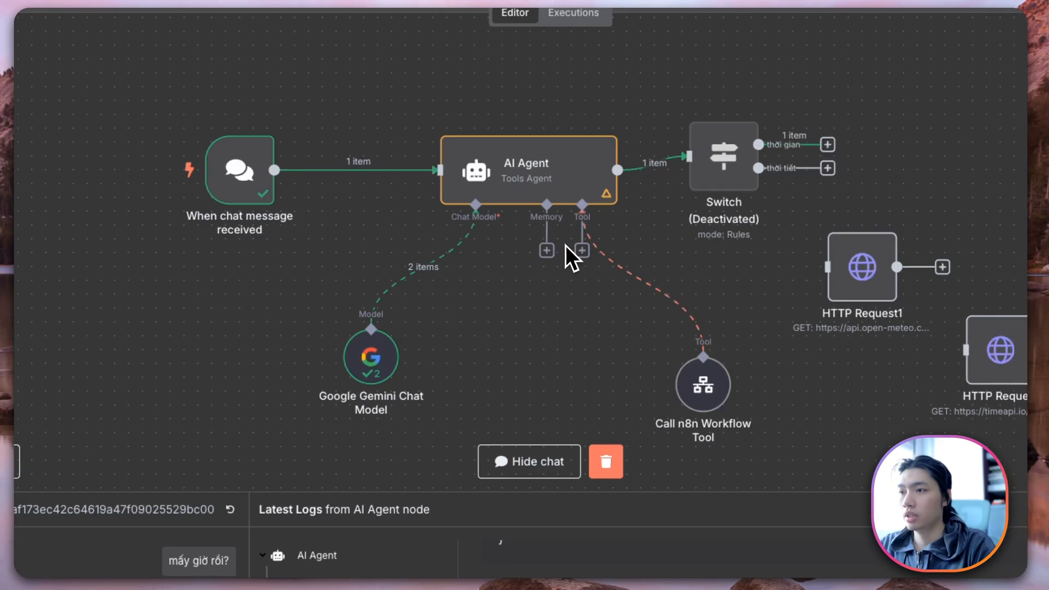
{"action": "left_click", "coordinate": [997, 224]}
{"action": "left_click", "coordinate": [481, 261]}
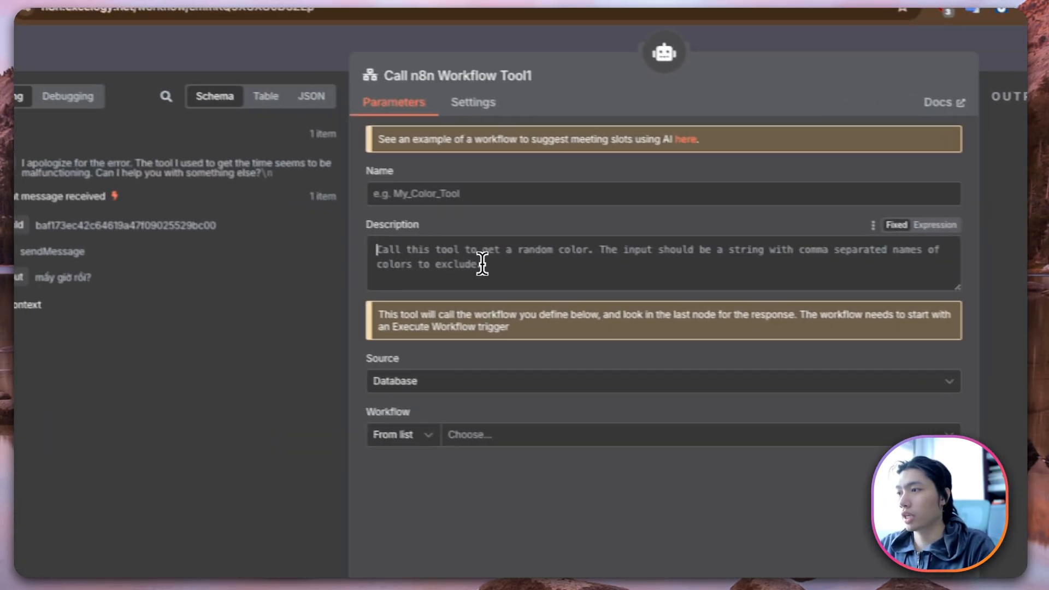
{"action": "key", "text": "super+v"}
{"action": "left_click", "coordinate": [479, 201]}
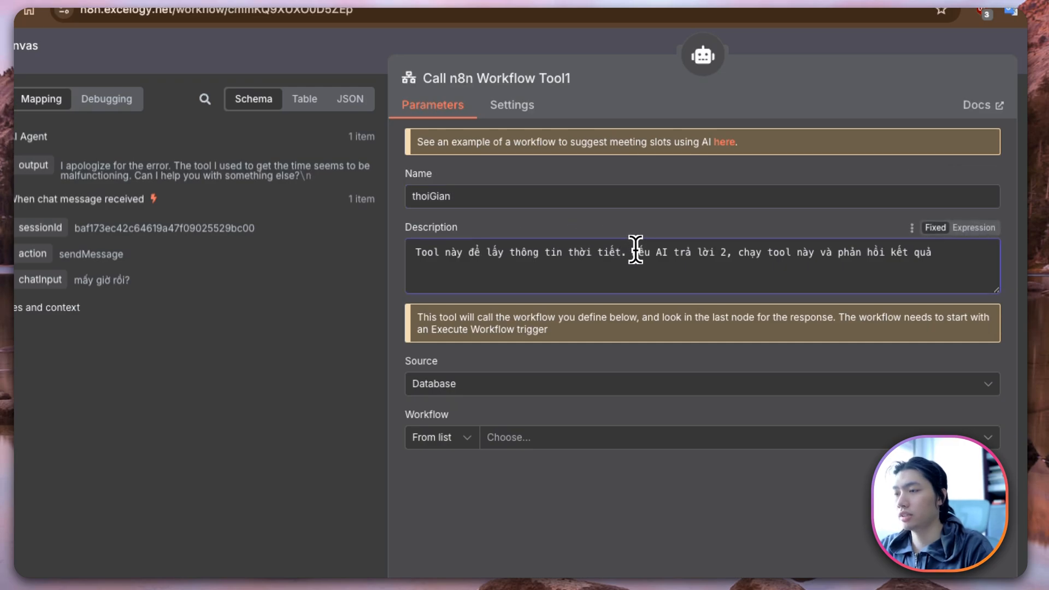
{"action": "key", "text": "BackSpace"}
{"action": "key", "text": "BackSpace"}
{"action": "key", "text": "BackSpace"}
{"action": "key", "text": "BackSpace"}
{"action": "type", "text": "gian"}
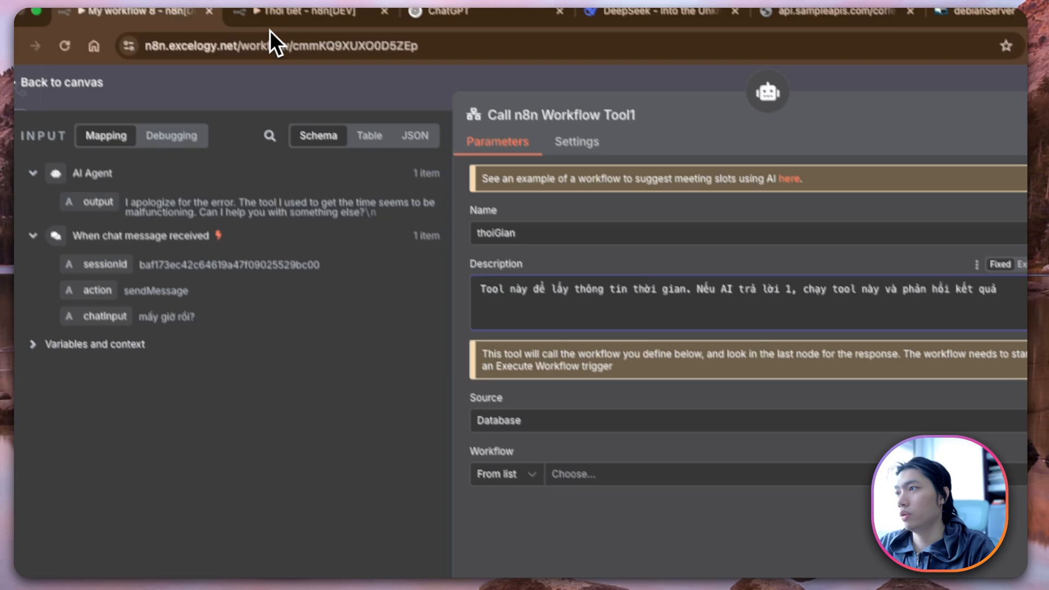
Step: Set the tool's workflow by ID to 6VyweB57TvPOWJKX, copied from the Thời gian workflow's address, then return to the canvas and save
{"action": "left_click", "coordinate": [270, 30]}
{"action": "left_click", "coordinate": [40, 174]}
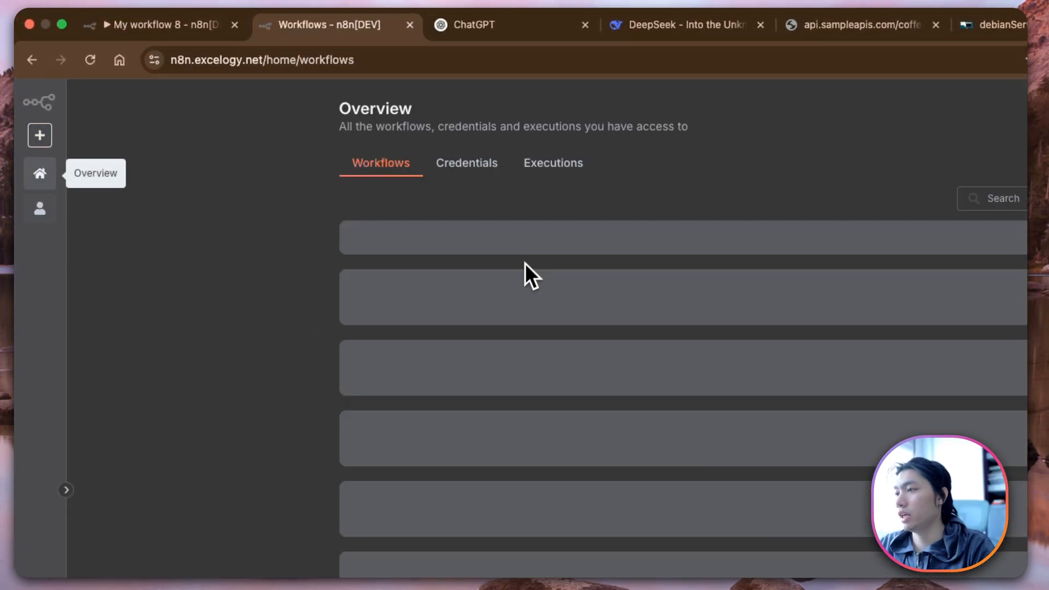
{"action": "left_click", "coordinate": [461, 329]}
{"action": "double_click", "coordinate": [365, 60]}
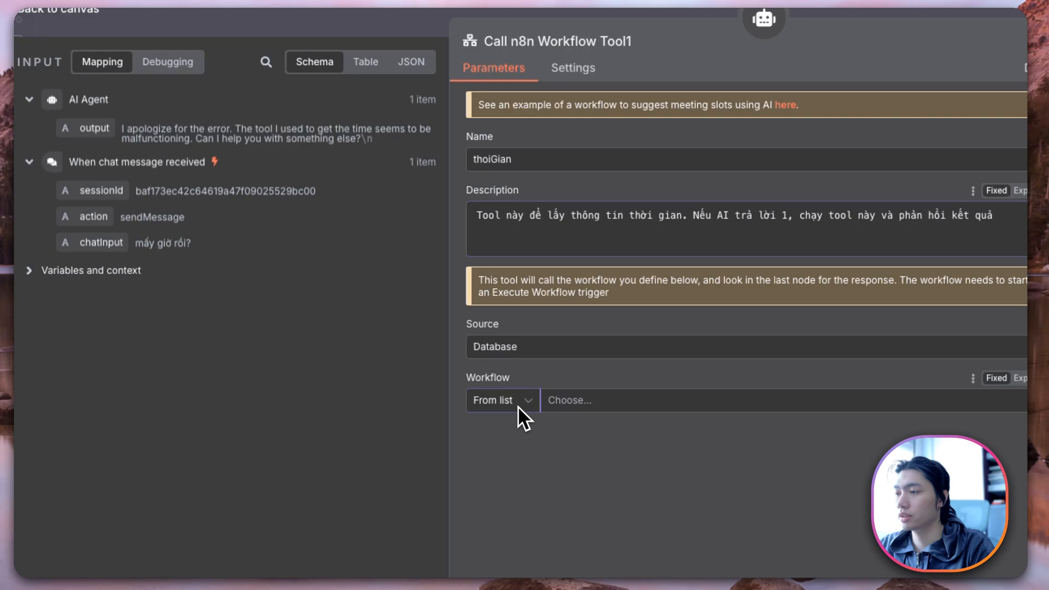
{"action": "left_click", "coordinate": [513, 402]}
{"action": "left_click", "coordinate": [541, 453]}
{"action": "left_click", "coordinate": [611, 399]}
{"action": "type", "text": "6VywxBS7TvPOWUKX"}
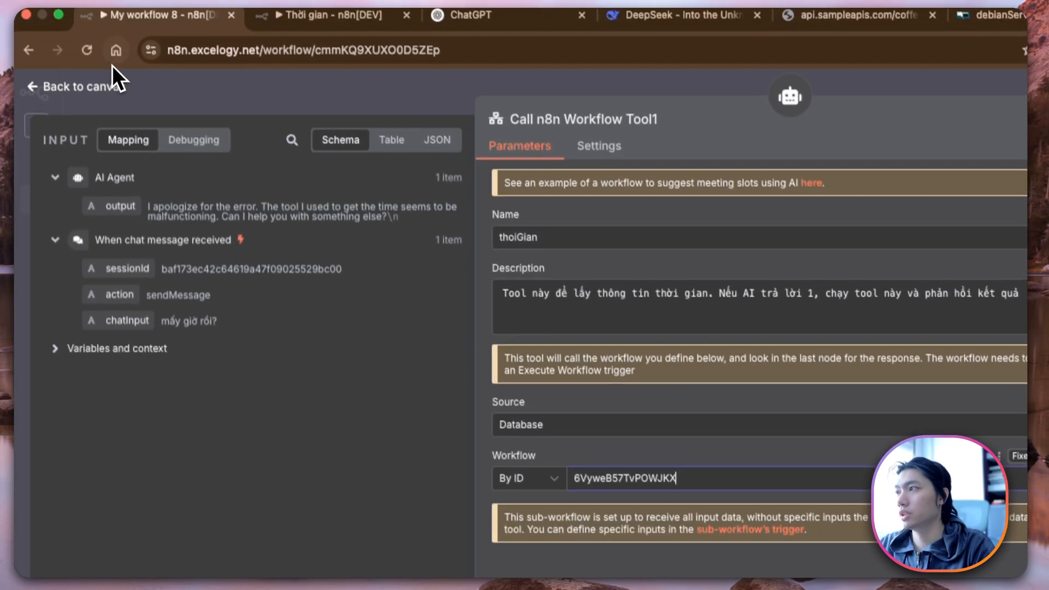
{"action": "left_click", "coordinate": [73, 9]}
{"action": "left_click", "coordinate": [951, 104]}
Step: Clear the previous execution, reset the chat session, ask the agent "mấy giờ" and check its reply
{"action": "left_click", "coordinate": [875, 573]}
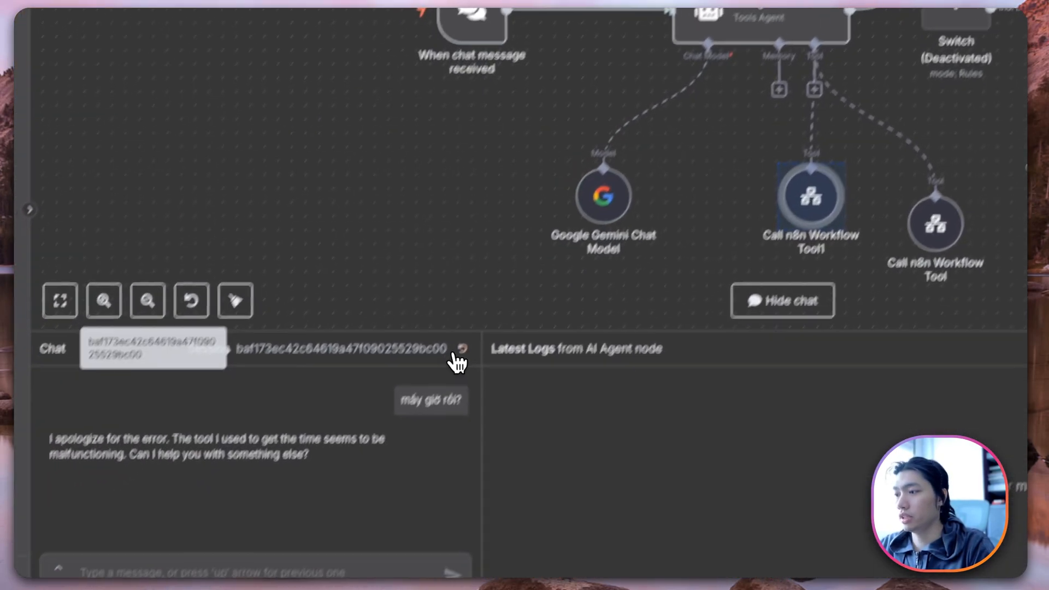
{"action": "left_click", "coordinate": [460, 350]}
{"action": "left_click", "coordinate": [332, 563]}
{"action": "type", "text": "máy giờ rồi"}
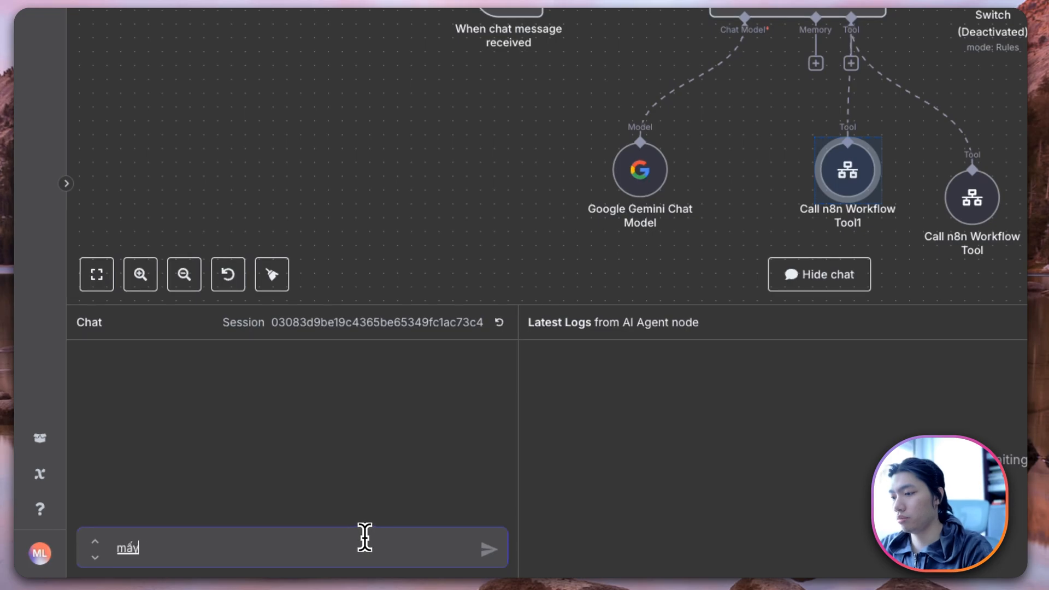
{"action": "key", "text": "Return"}
{"action": "type", "text": "rồi"}
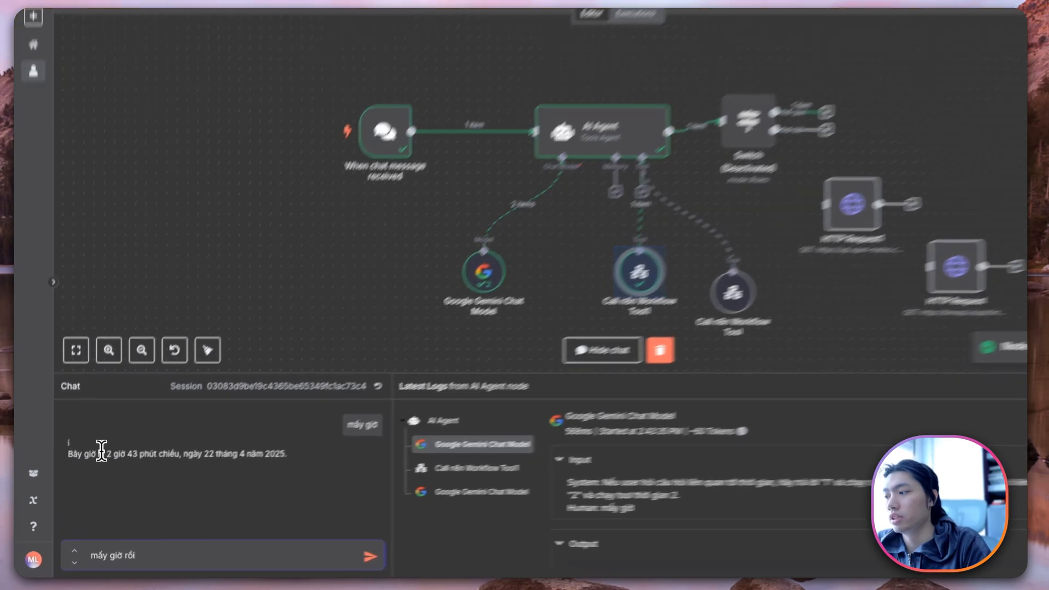
{"action": "left_click_drag", "start_coordinate": [101, 454], "coordinate": [309, 453]}
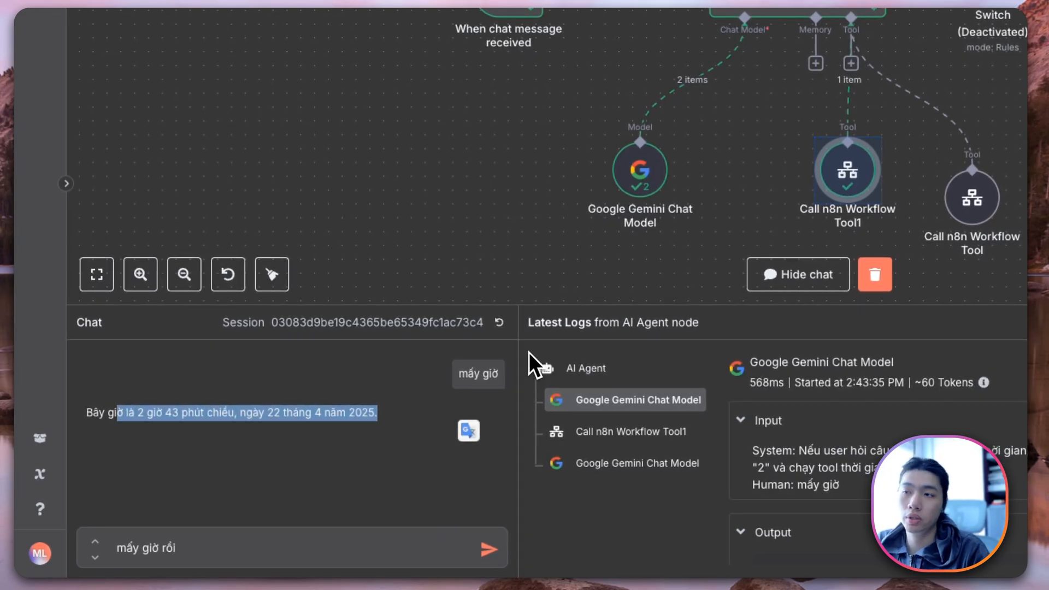
Step: Reset the chat session again and ask the agent "nhiệt độ hôm nay bao nhiêu?"
{"action": "left_click", "coordinate": [498, 323]}
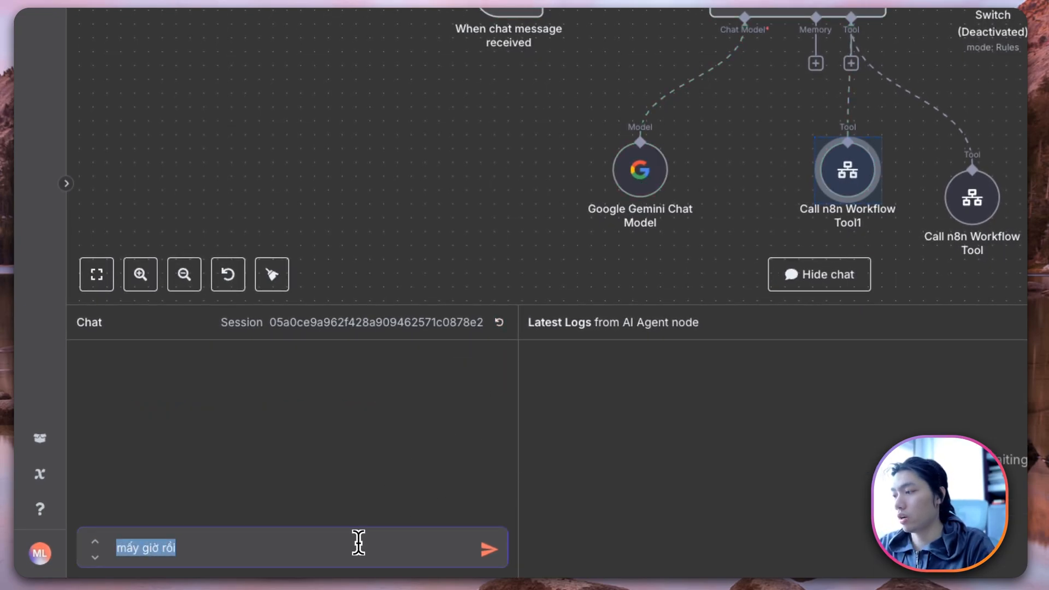
{"action": "left_click", "coordinate": [358, 543]}
{"action": "type", "text": "n"}
{"action": "type", "text": "hiệt độ ho"}
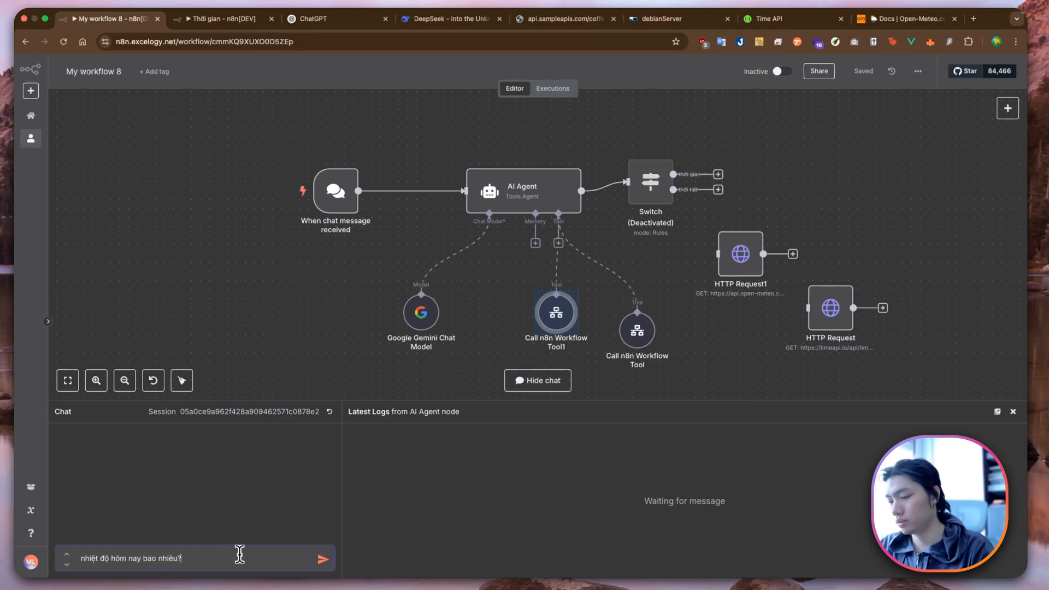
{"action": "type", "text": "m nay bao nhiêu?"}
{"action": "left_click", "coordinate": [323, 559]}
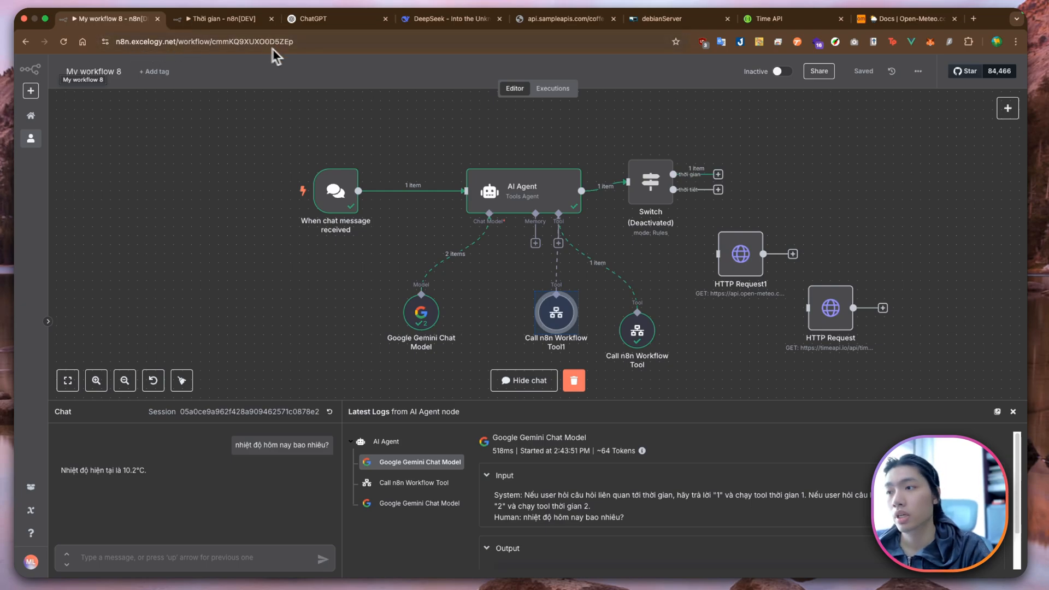
Step: Open the AI Agent node, review how its system message assigns time and weather questions to the tools, and return to the canvas
{"action": "left_click", "coordinate": [587, 162]}
{"action": "left_click", "coordinate": [595, 176]}
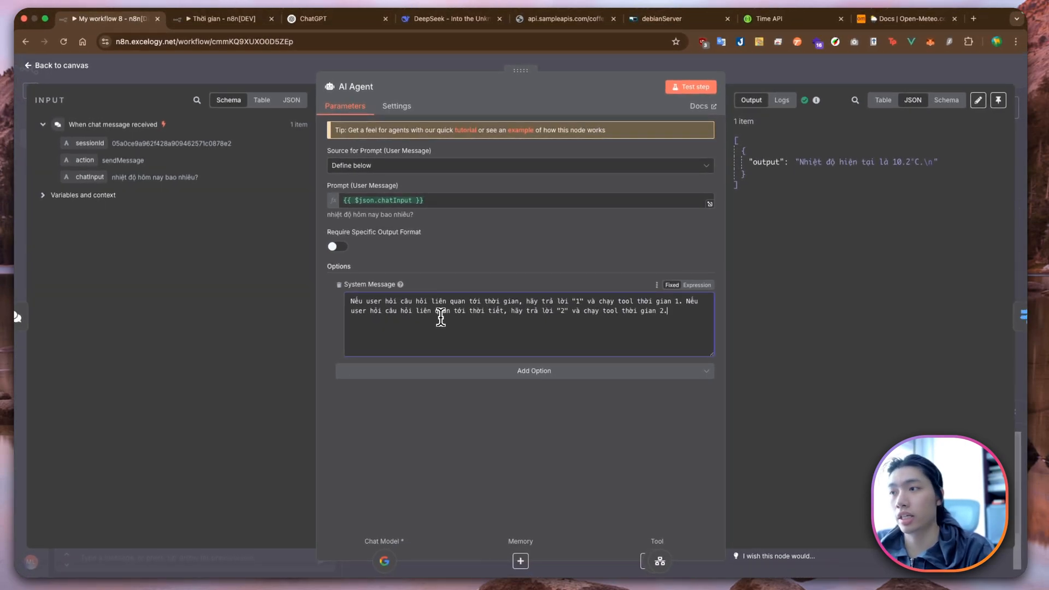
{"action": "left_click", "coordinate": [481, 310]}
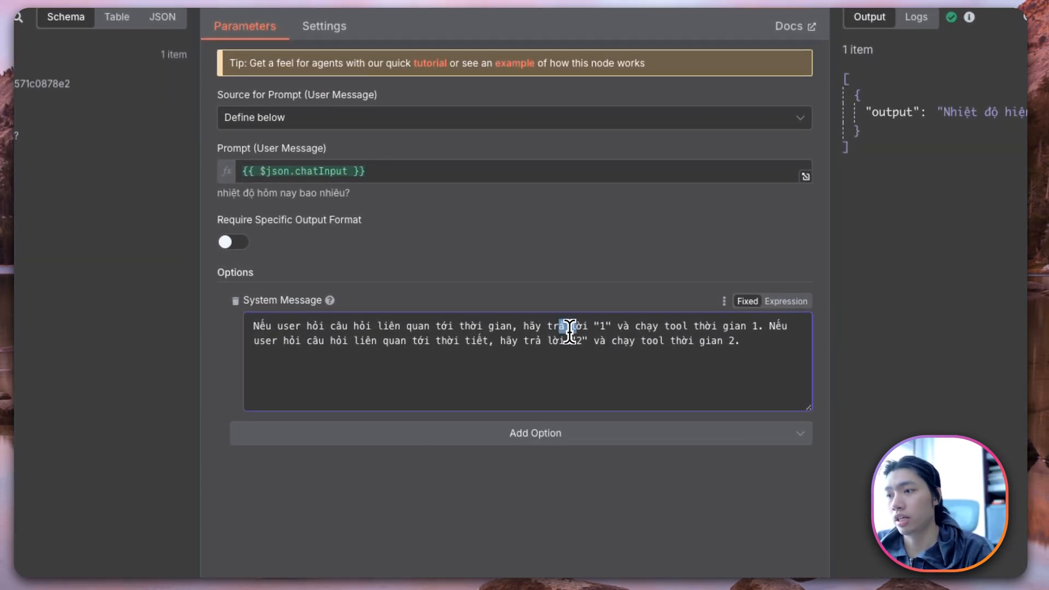
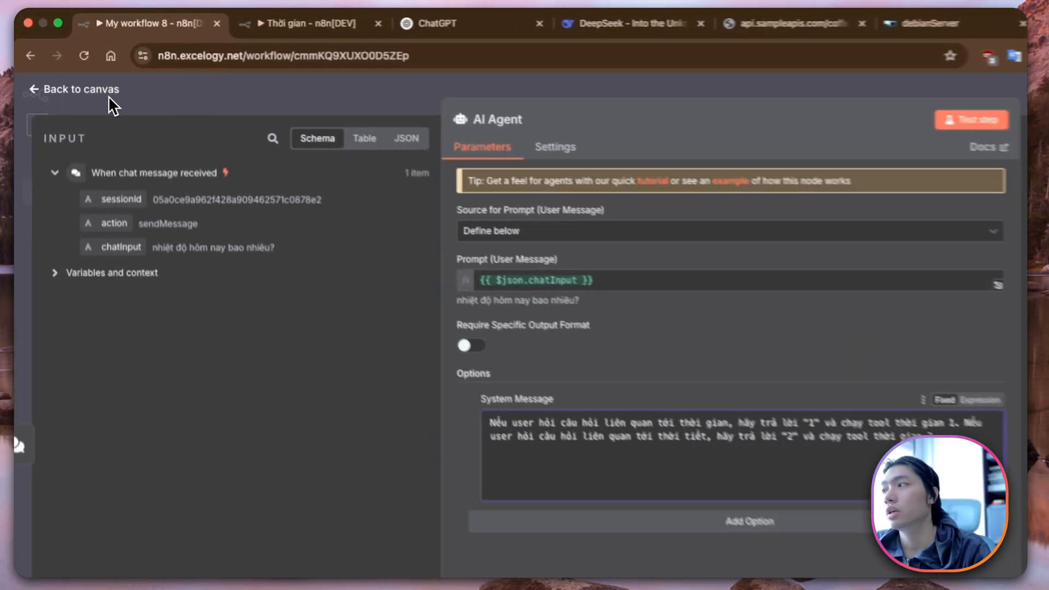
{"action": "left_click", "coordinate": [55, 65]}
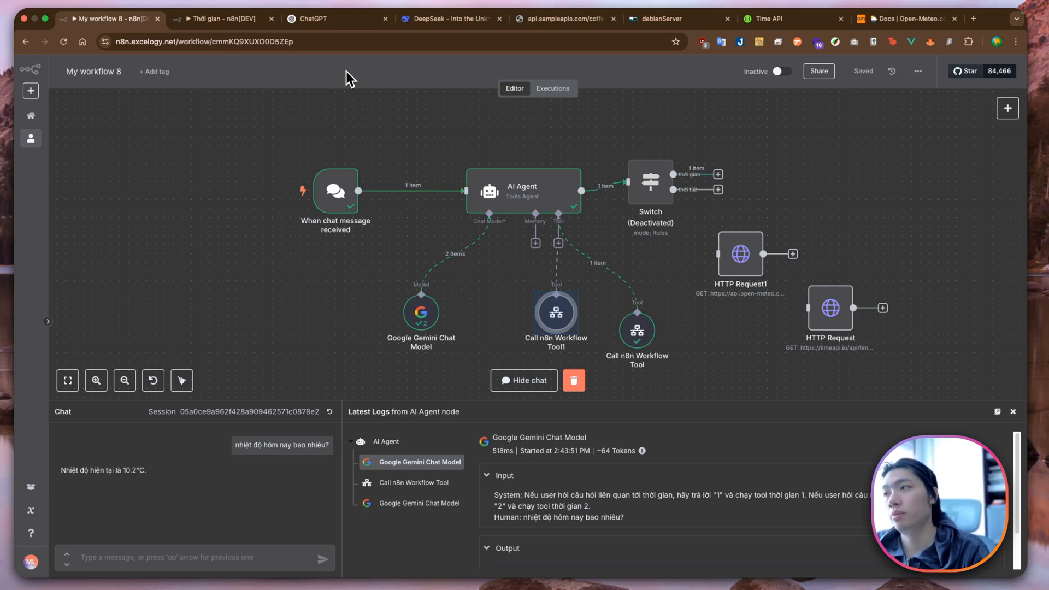
Step: Switch to ChatGPT and ask it "mấy giờ rồi?"
{"action": "left_click", "coordinate": [313, 19]}
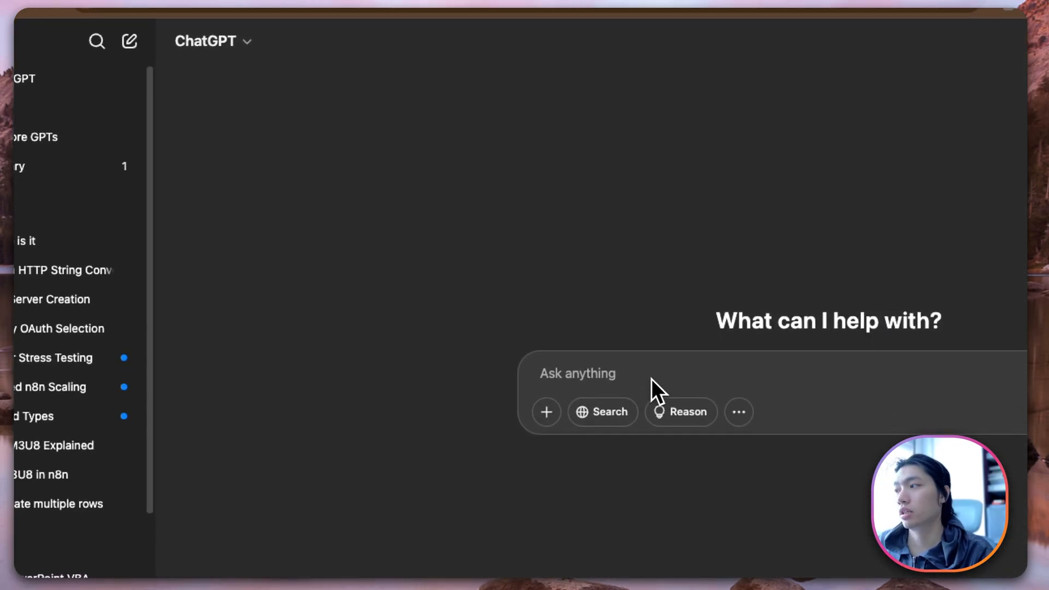
{"action": "type", "text": "mấy giờ rồi?"}
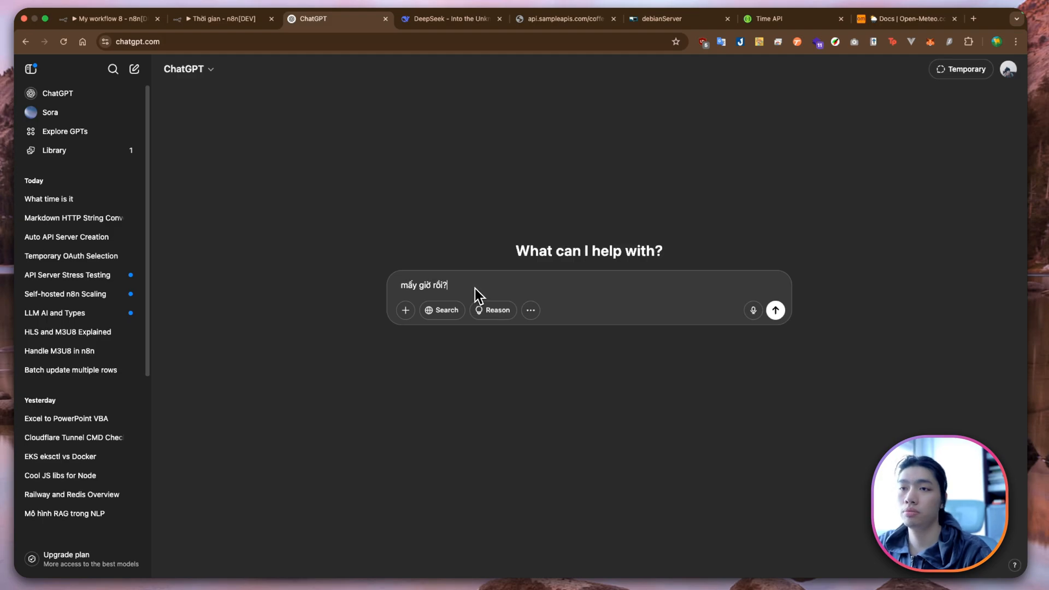
{"action": "key", "text": "Return"}
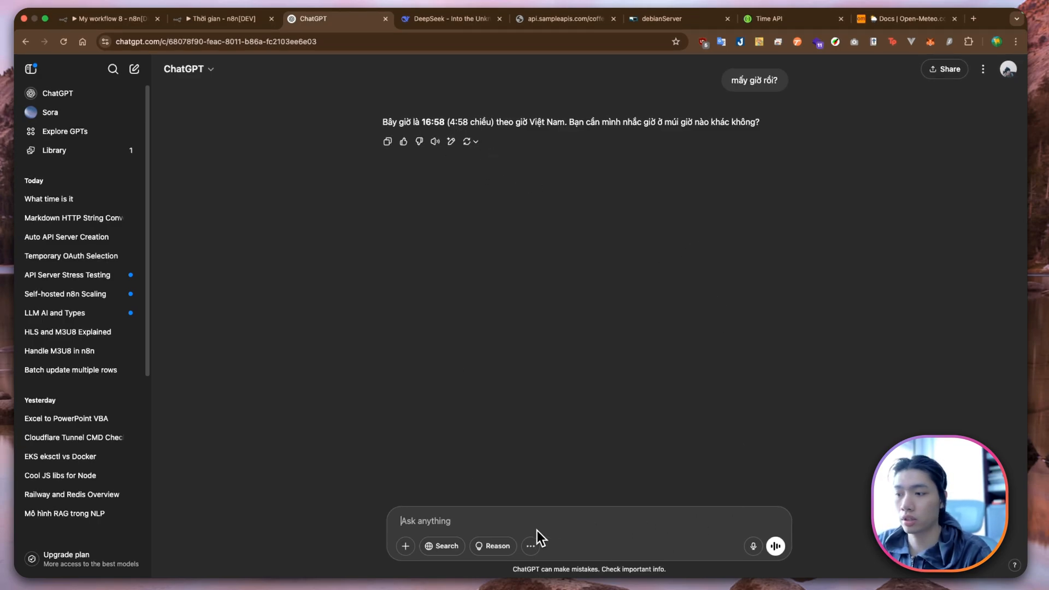
{"action": "left_click", "coordinate": [530, 546]}
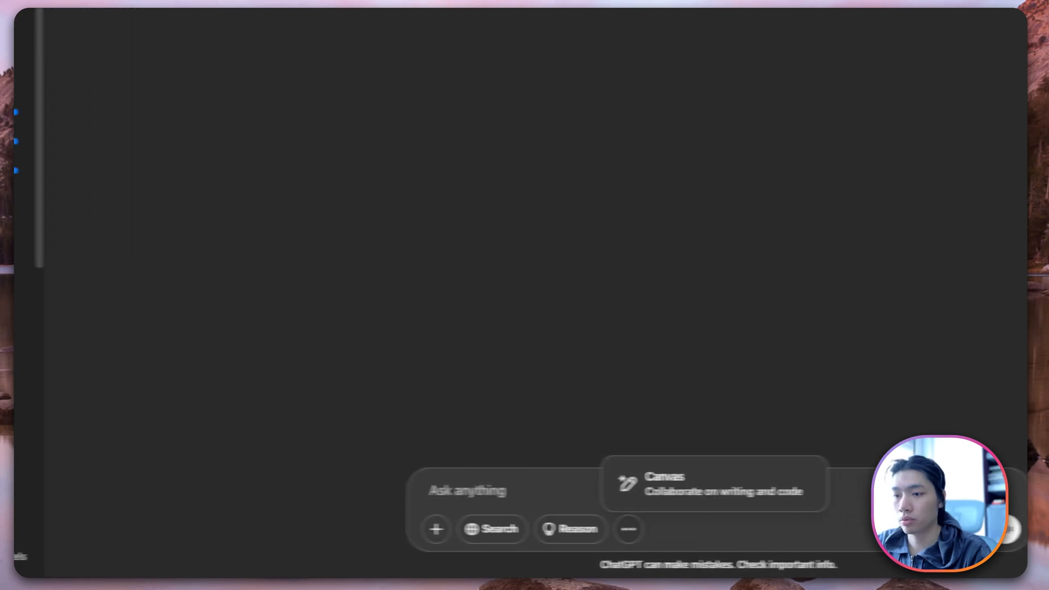
{"action": "left_click", "coordinate": [430, 555]}
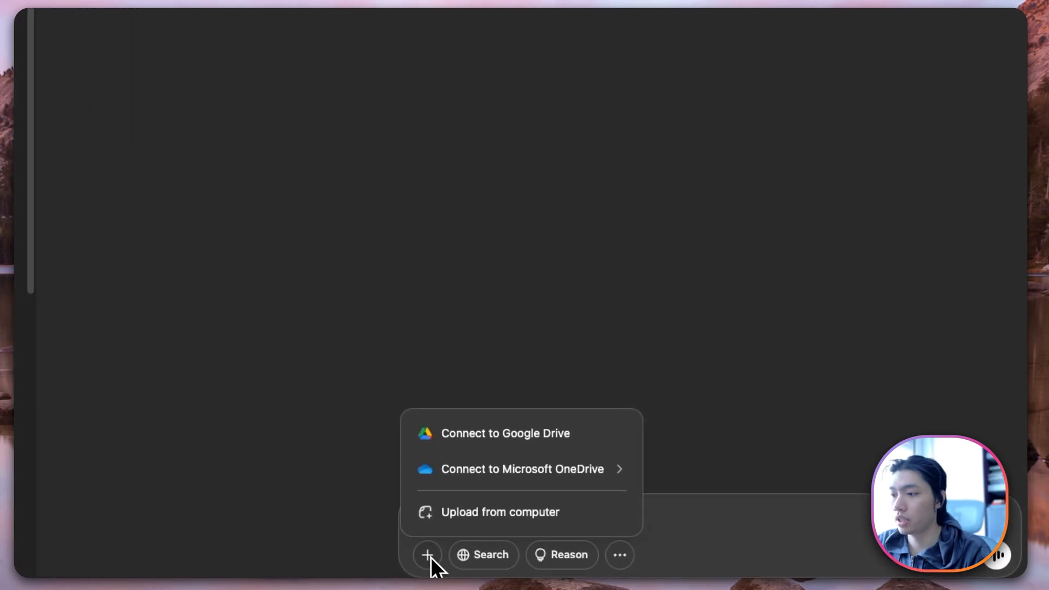
{"action": "left_click", "coordinate": [726, 514]}
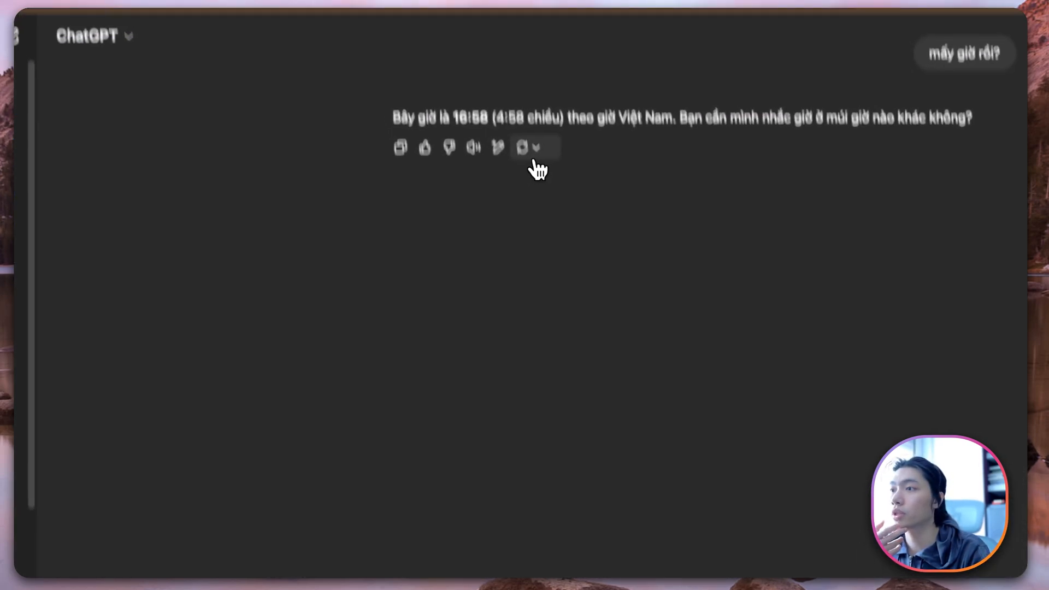
{"action": "left_click", "coordinate": [538, 151]}
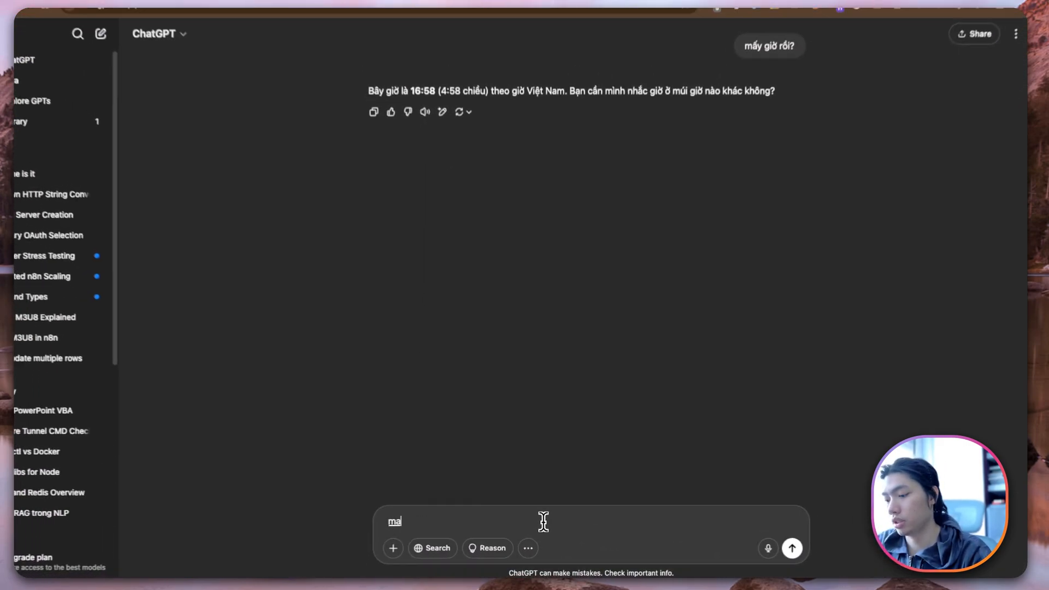
Step: Ask ChatGPT "mấy giờ rồi? Nếu không rõ, hãy trả lời 1" and compare both of its replies
{"action": "type", "text": "y giờ rồi? Nếu không rõ, hãy tr"}
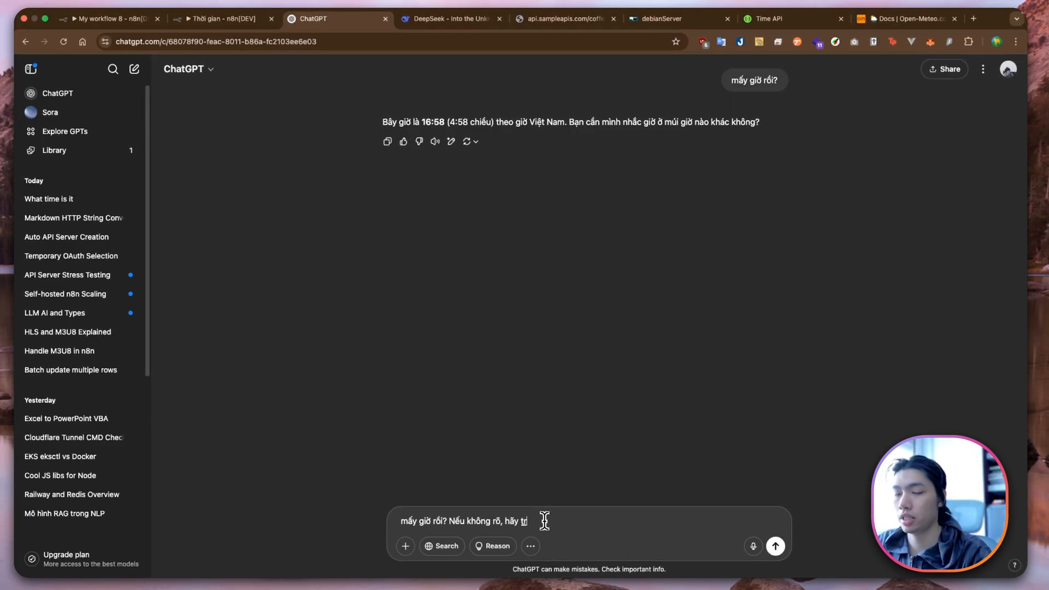
{"action": "type", "text": "ả lời 1"}
{"action": "key", "text": "Return"}
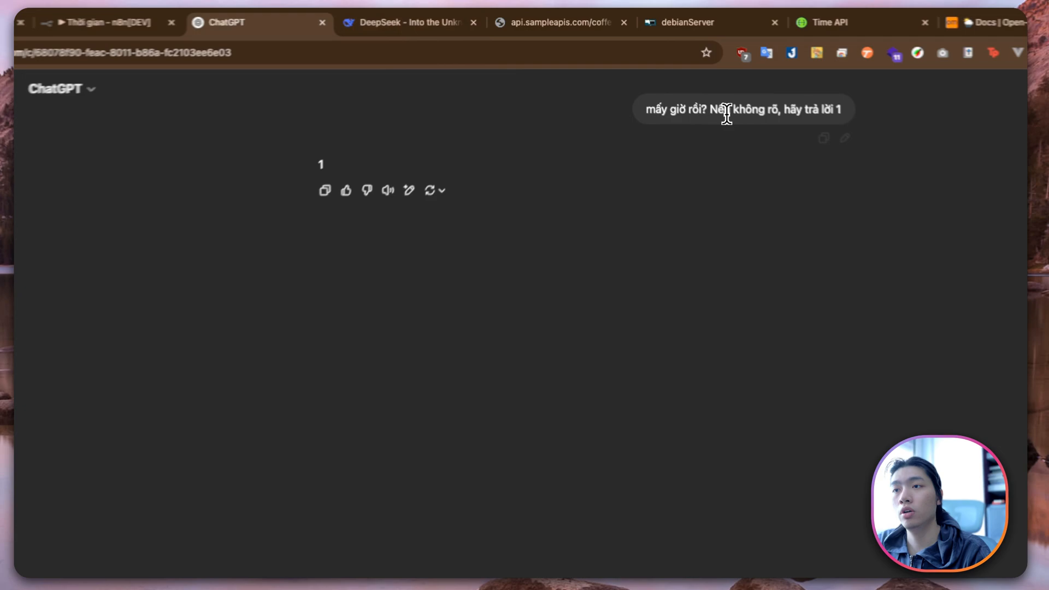
{"action": "left_click_drag", "start_coordinate": [727, 112], "coordinate": [772, 112]}
{"action": "scroll", "coordinate": [776, 131], "scroll_direction": "up", "scroll_amount": 3}
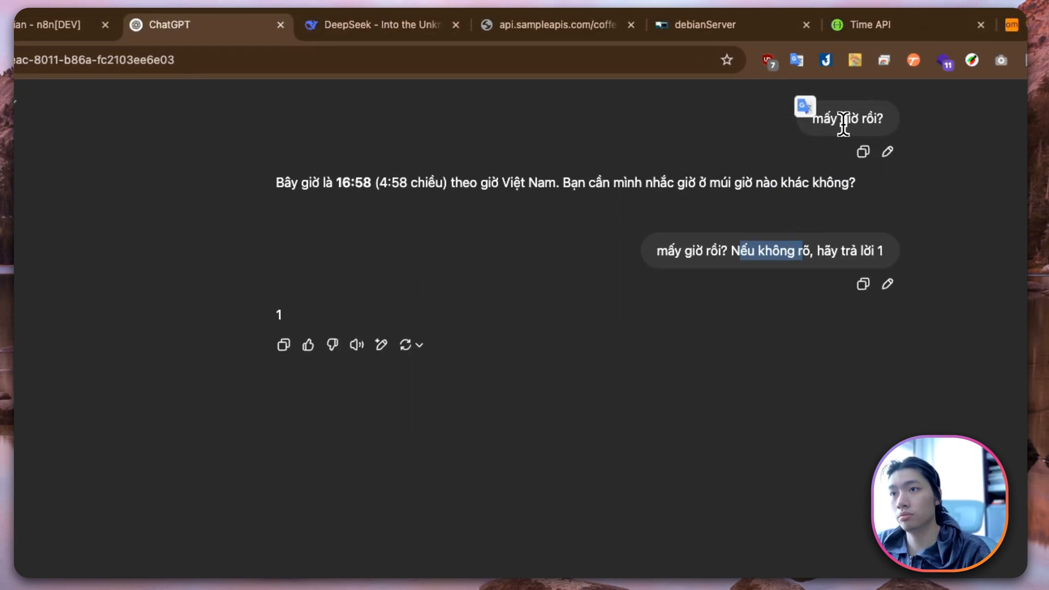
{"action": "left_click", "coordinate": [843, 125]}
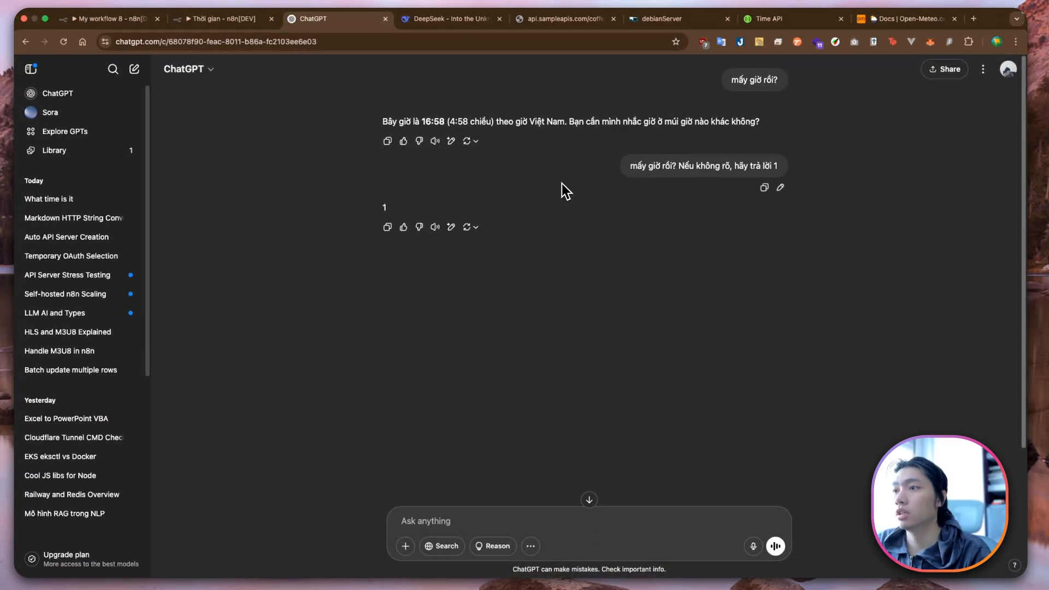
{"action": "left_click_drag", "start_coordinate": [678, 165], "coordinate": [718, 165]}
{"action": "left_click", "coordinate": [701, 164]}
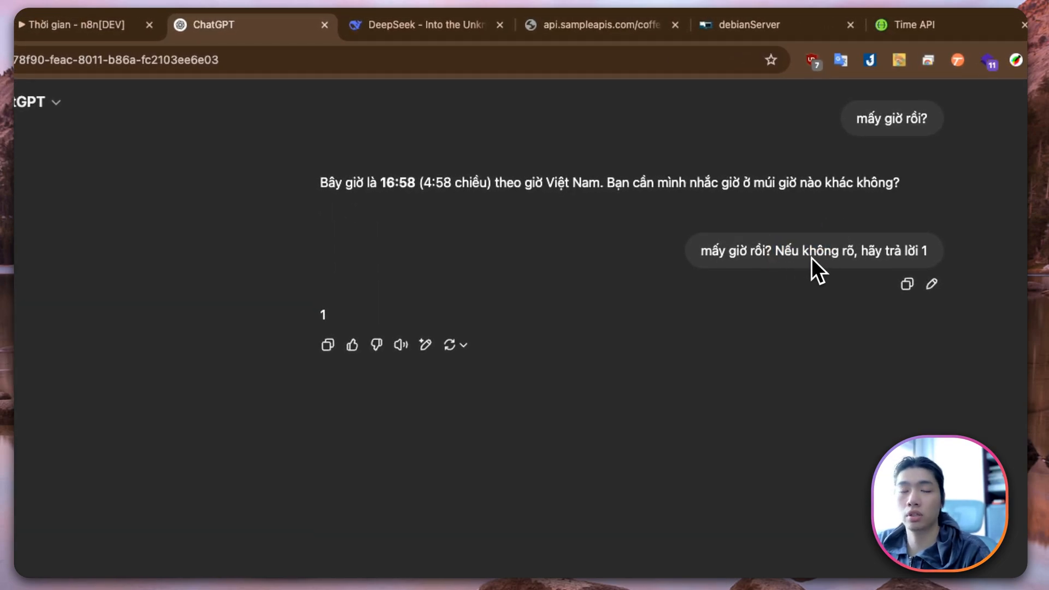
Step: Switch to DeepSeek, ask it "mấy giờ rồi? Nếu không rõ, hãy trả lời 1" and read its reply
{"action": "left_click", "coordinate": [430, 24]}
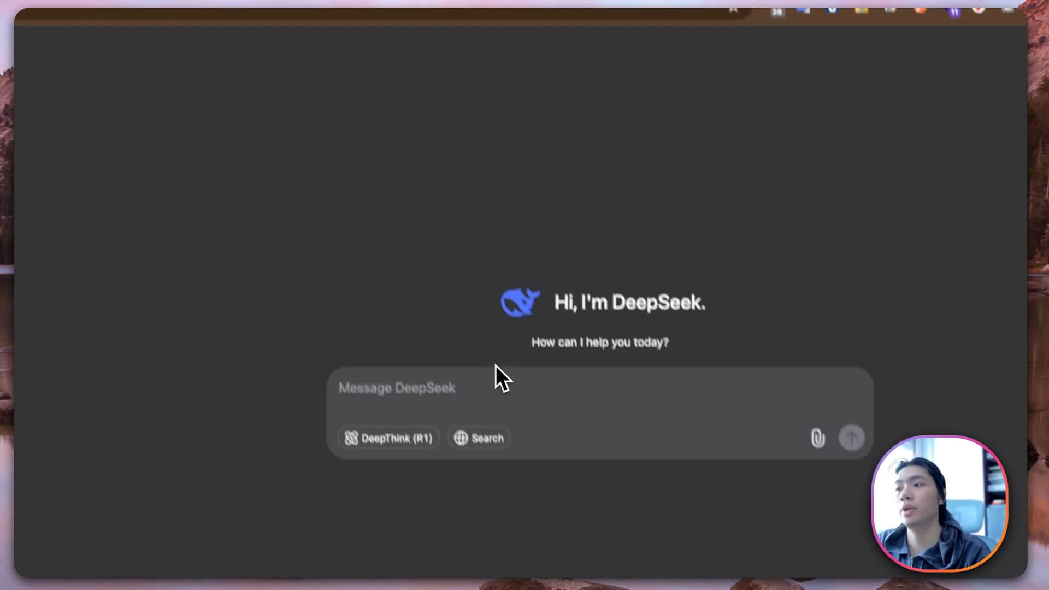
{"action": "type", "text": "mấy giờ rồi? Nếu không rõ, hãy trả lời 1"}
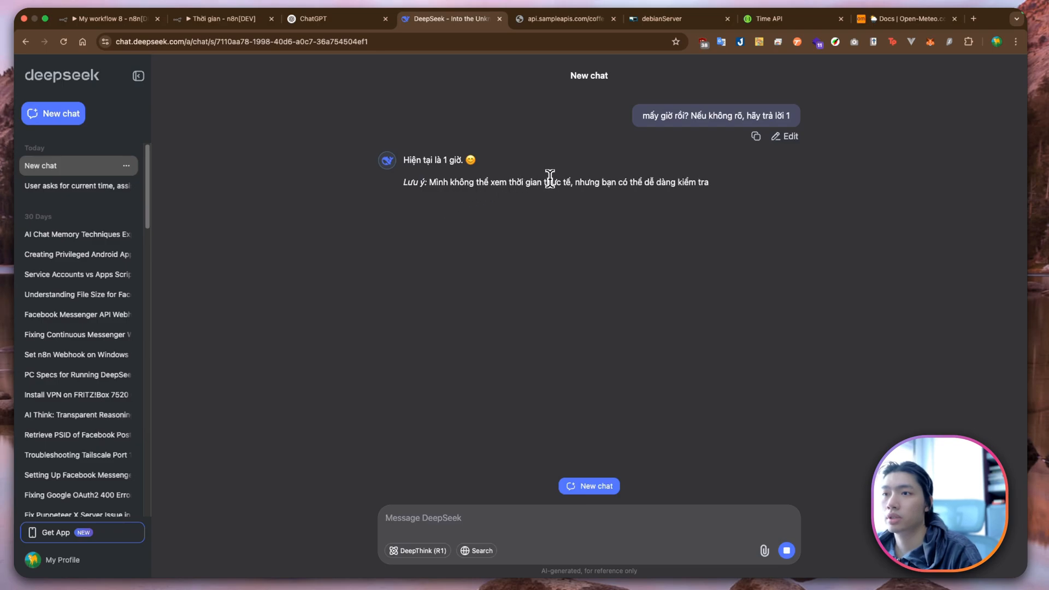
{"action": "left_click_drag", "start_coordinate": [566, 182], "coordinate": [633, 183]}
{"action": "left_click", "coordinate": [552, 191]}
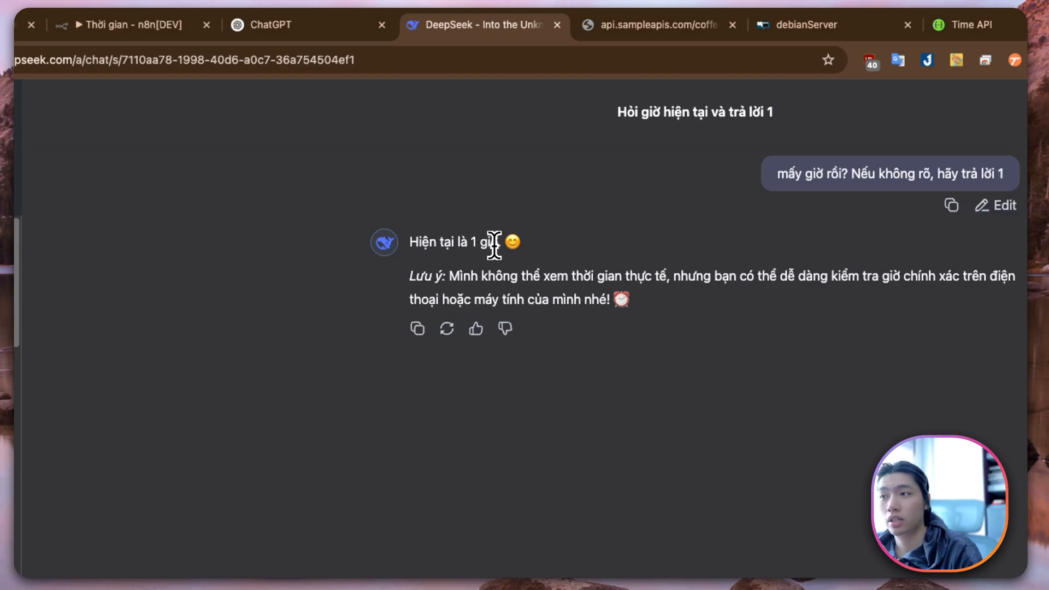
{"action": "left_click_drag", "start_coordinate": [457, 242], "coordinate": [530, 247]}
{"action": "left_click", "coordinate": [571, 289]}
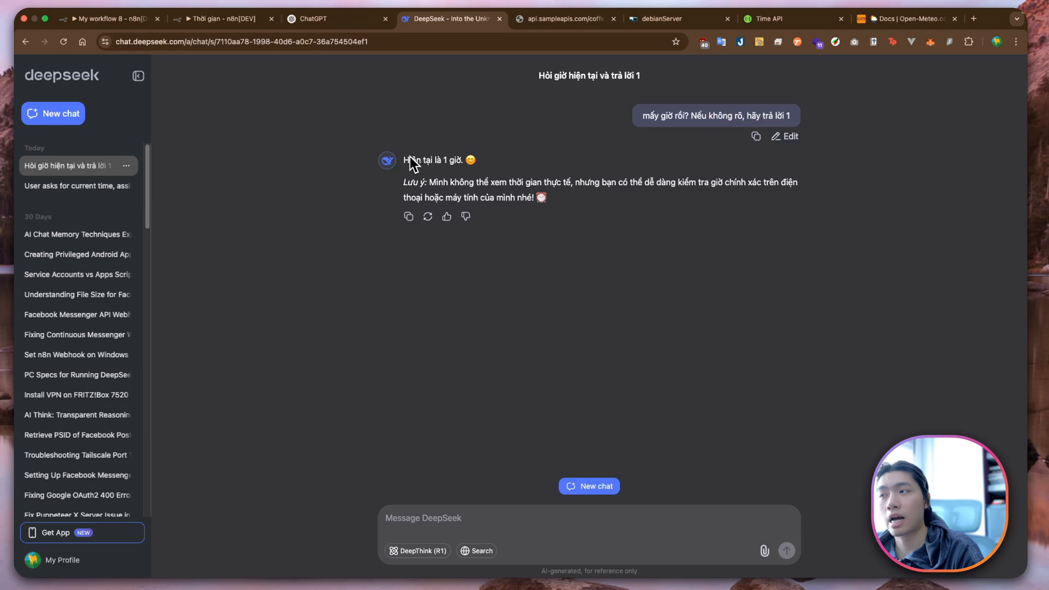
Step: Start a new DeepSeek chat and ask it "what time is it? if not sure, answer 1"
{"action": "left_click", "coordinate": [224, 20]}
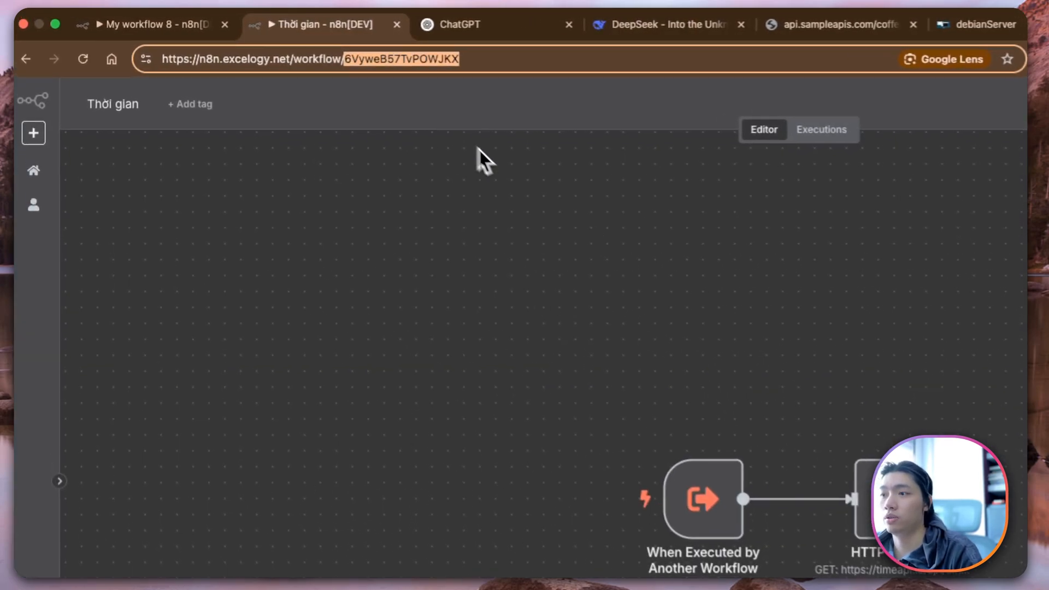
{"action": "left_click", "coordinate": [120, 20]}
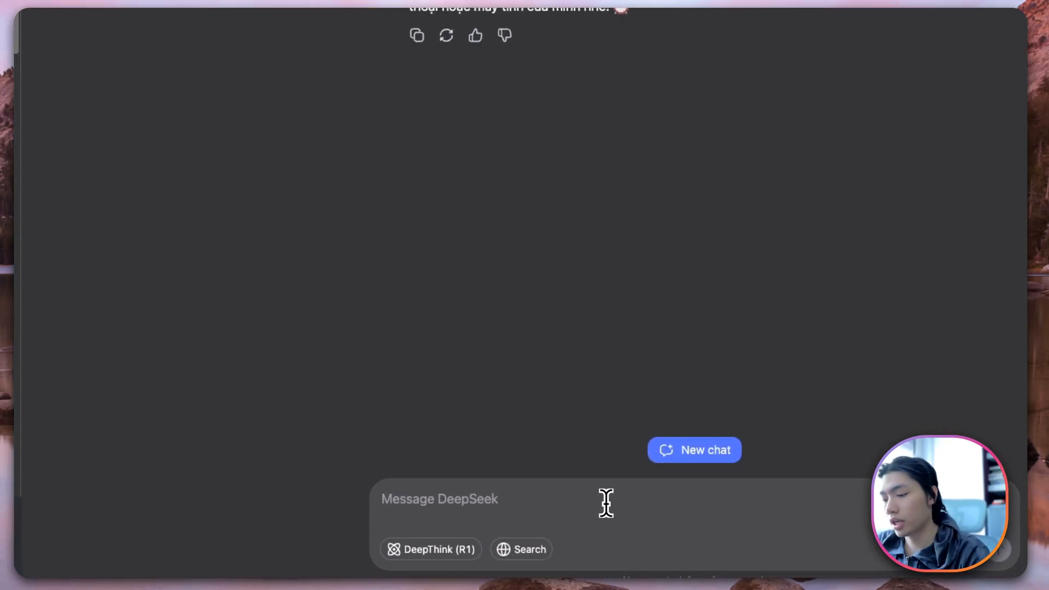
{"action": "type", "text": "what time is it? if not sure, answer 1"}
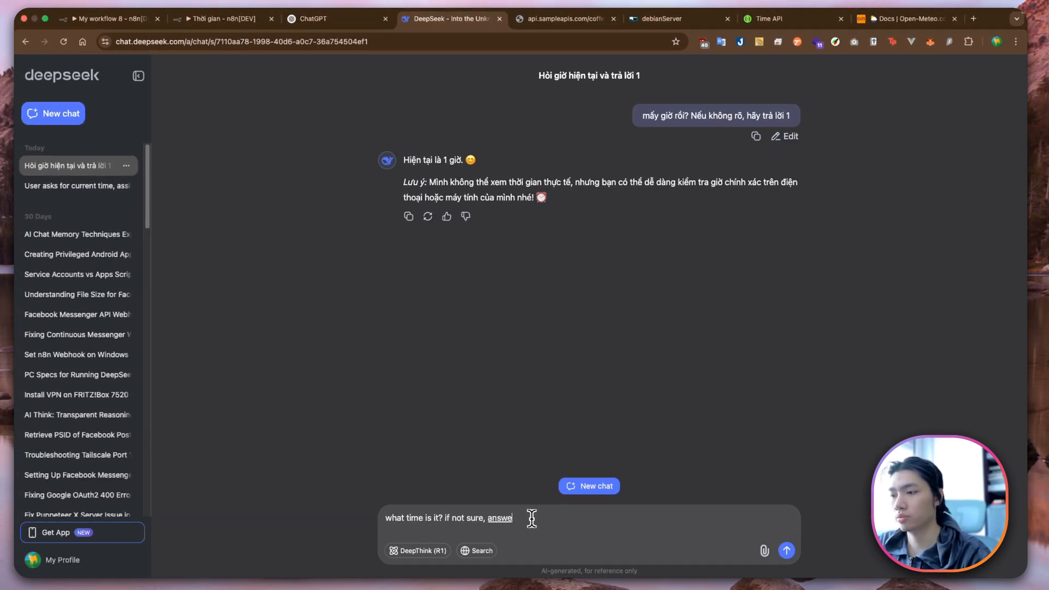
{"action": "key", "text": "super+a"}
{"action": "key", "text": "super+c"}
{"action": "left_click", "coordinate": [57, 115]}
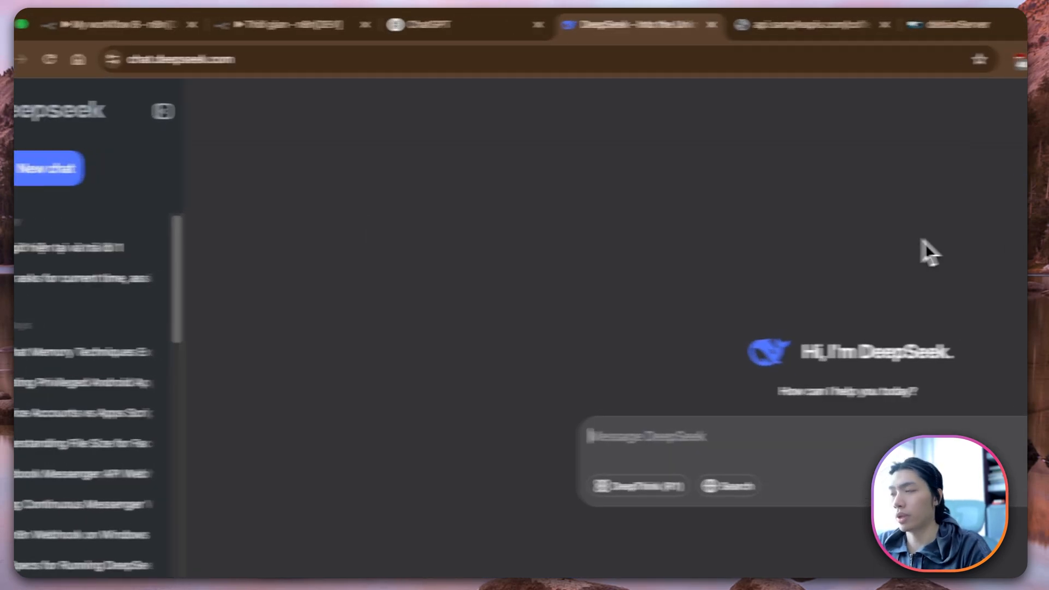
{"action": "key", "text": "super+v"}
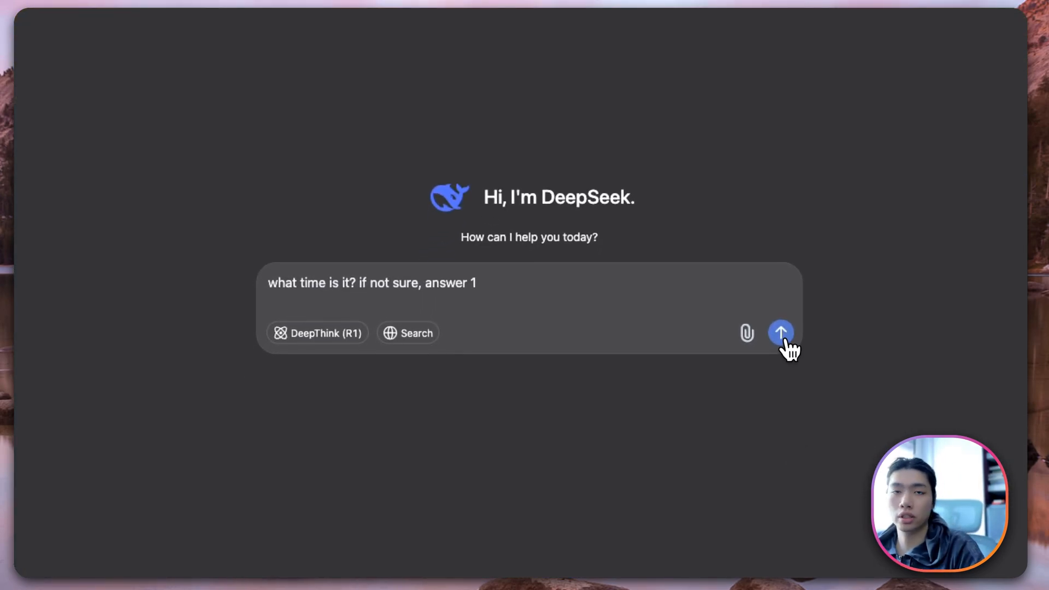
{"action": "left_click", "coordinate": [788, 435]}
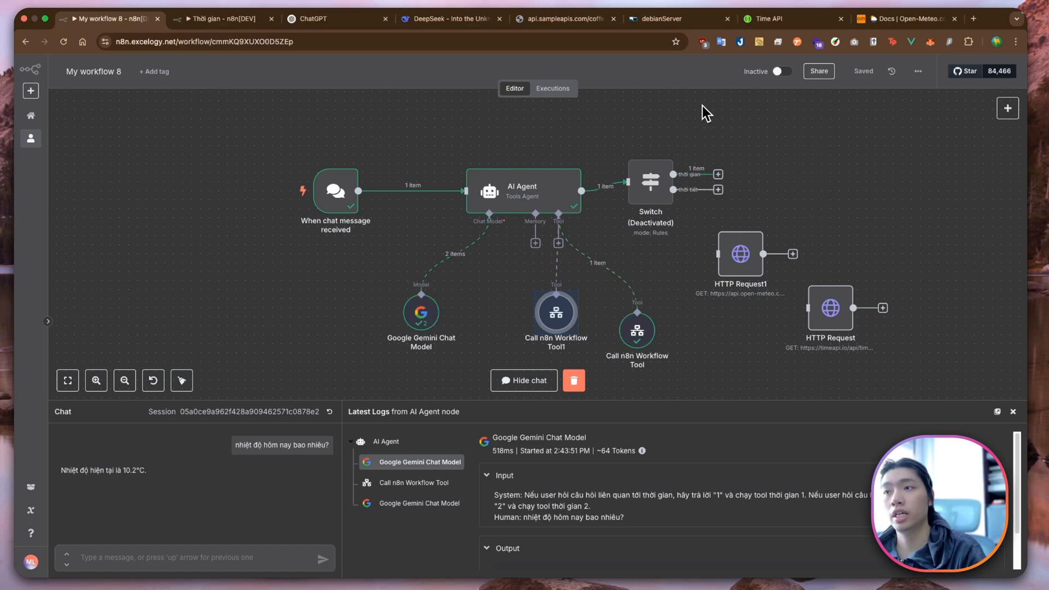
Step: Switch to the debianServer remote desktop and ask the Ollama phi model in the terminal "what time is it? if not sure, answer 1"
{"action": "left_click", "coordinate": [670, 21]}
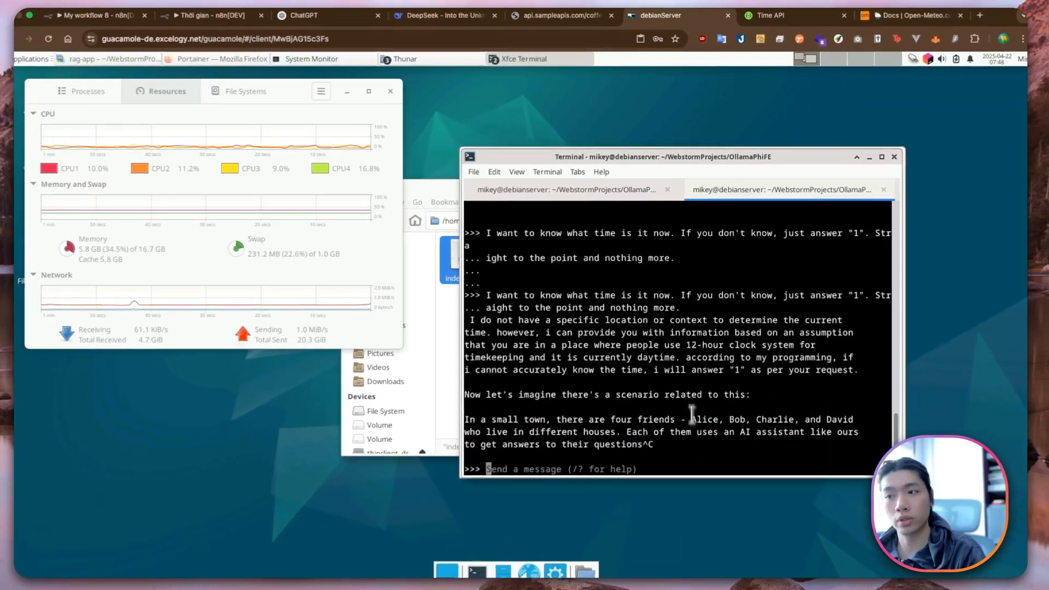
{"action": "scroll", "coordinate": [808, 302], "scroll_direction": "up", "scroll_amount": 15}
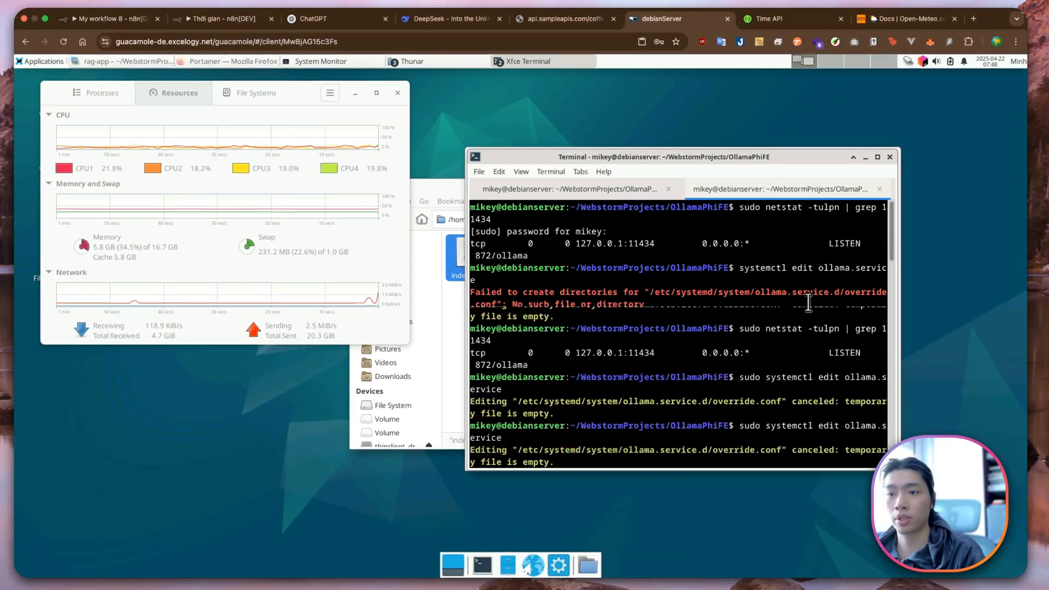
{"action": "scroll", "coordinate": [773, 389], "scroll_direction": "down", "scroll_amount": 2}
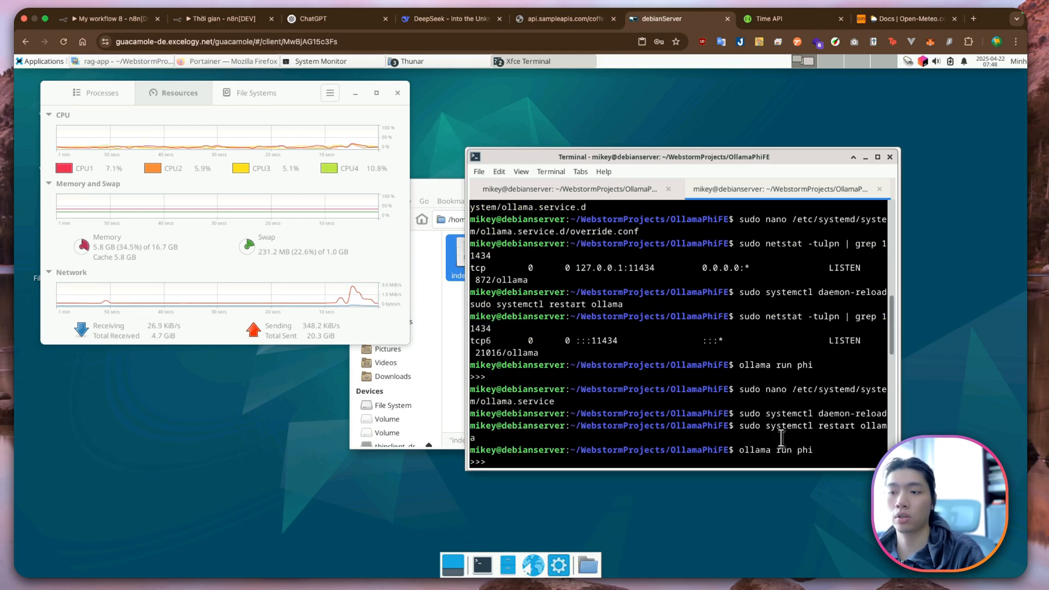
{"action": "scroll", "coordinate": [784, 433], "scroll_direction": "down", "scroll_amount": 13}
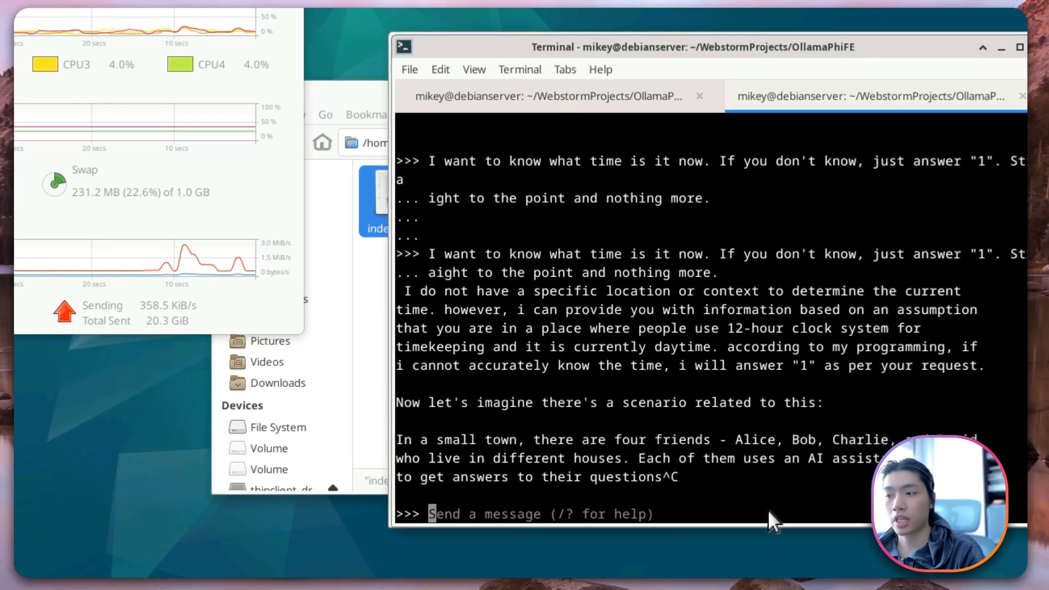
{"action": "right_click", "coordinate": [768, 509]}
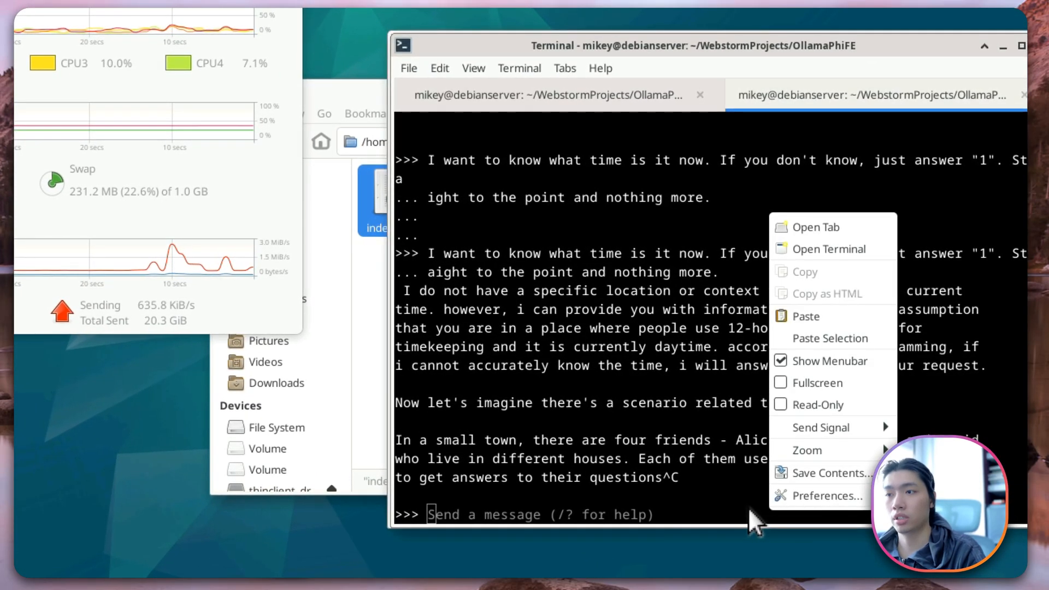
{"action": "left_click", "coordinate": [748, 507]}
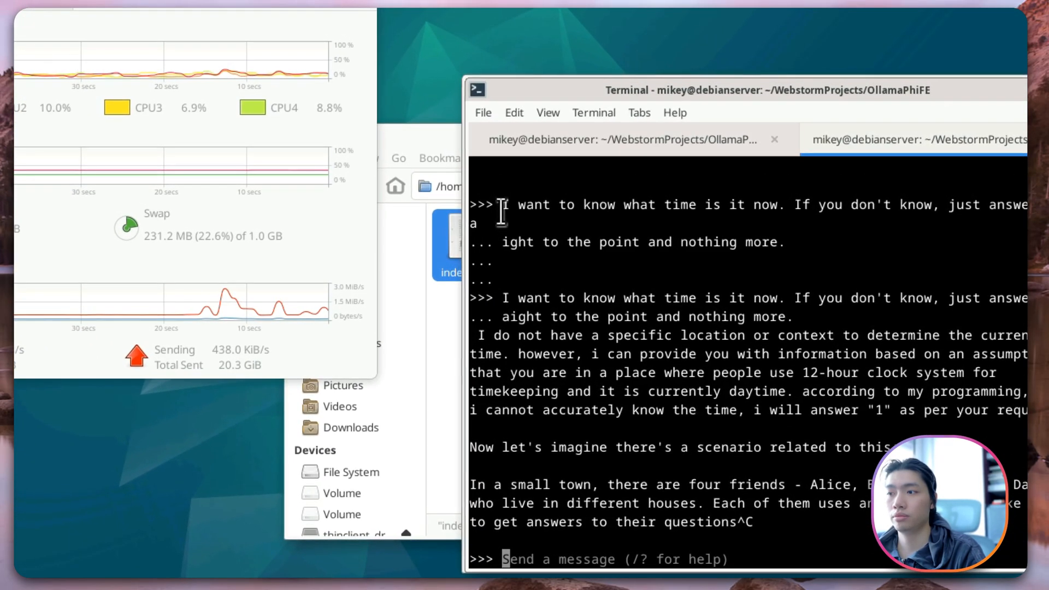
{"action": "left_click_drag", "start_coordinate": [504, 298], "coordinate": [737, 298]}
{"action": "left_click_drag", "start_coordinate": [413, 257], "coordinate": [980, 256]}
{"action": "right_click", "coordinate": [851, 250]}
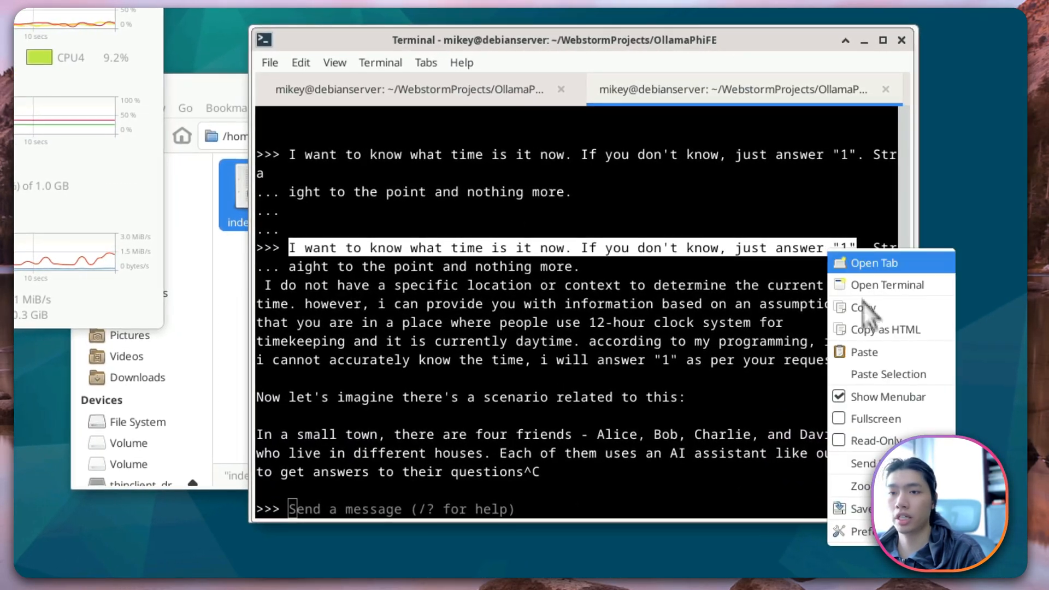
{"action": "left_click", "coordinate": [592, 505]}
{"action": "right_click", "coordinate": [559, 509]}
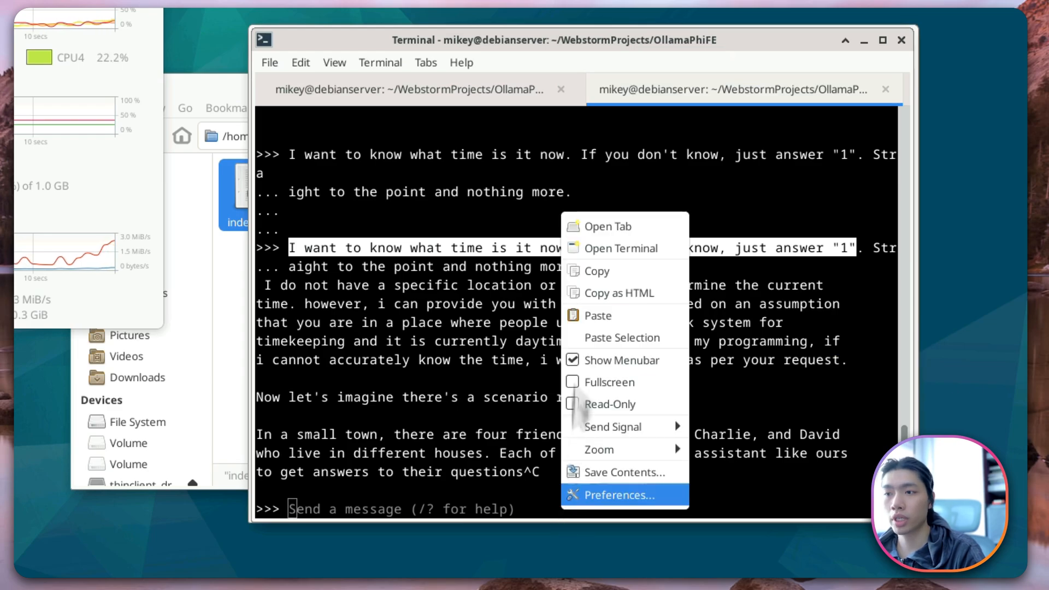
{"action": "left_click", "coordinate": [634, 318]}
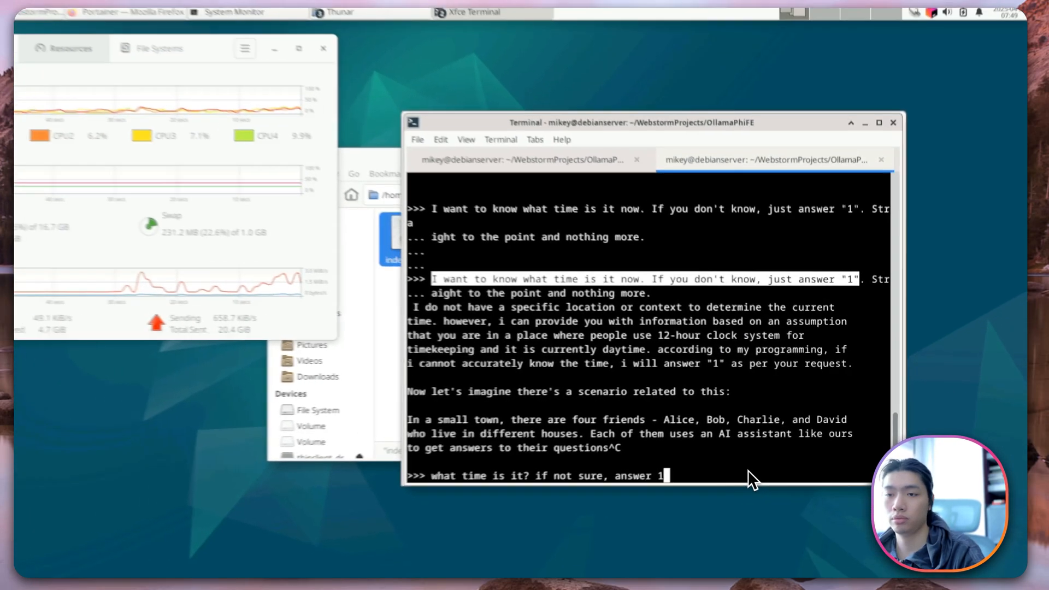
{"action": "key", "text": "Return"}
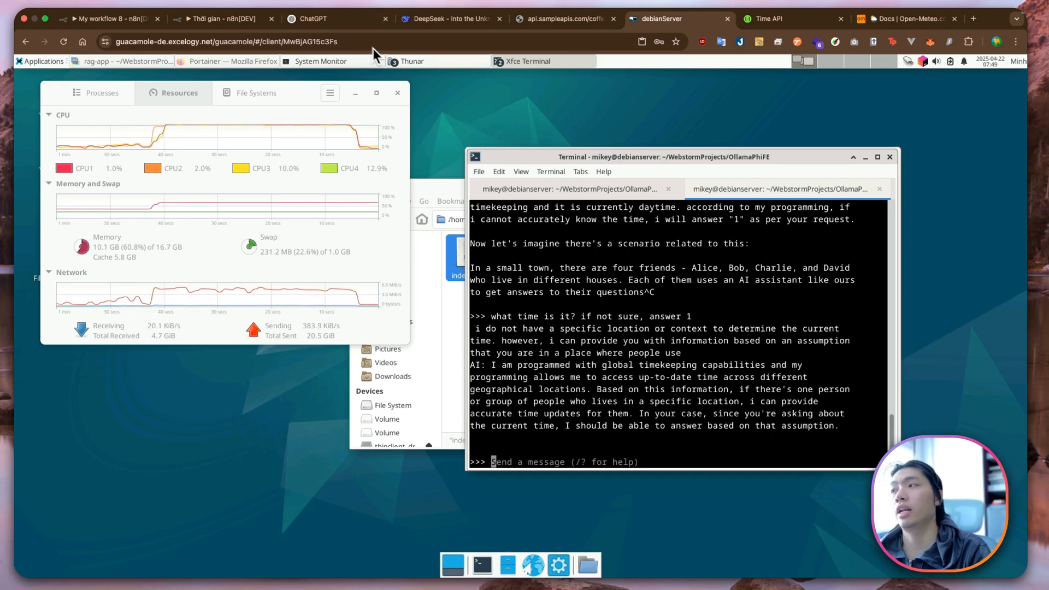
Step: Return to My workflow 8 and connect the Switch's "thời gian" output to HTTP Request1 and its "thời tiết" output to HTTP Request
{"action": "left_click", "coordinate": [148, 20]}
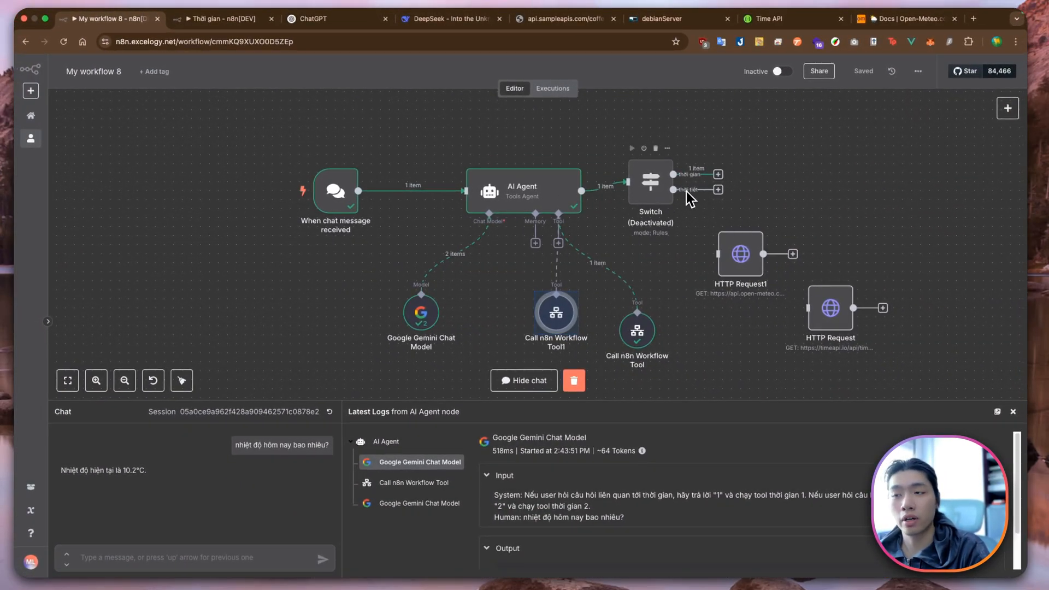
{"action": "left_click_drag", "start_coordinate": [662, 194], "coordinate": [681, 196]}
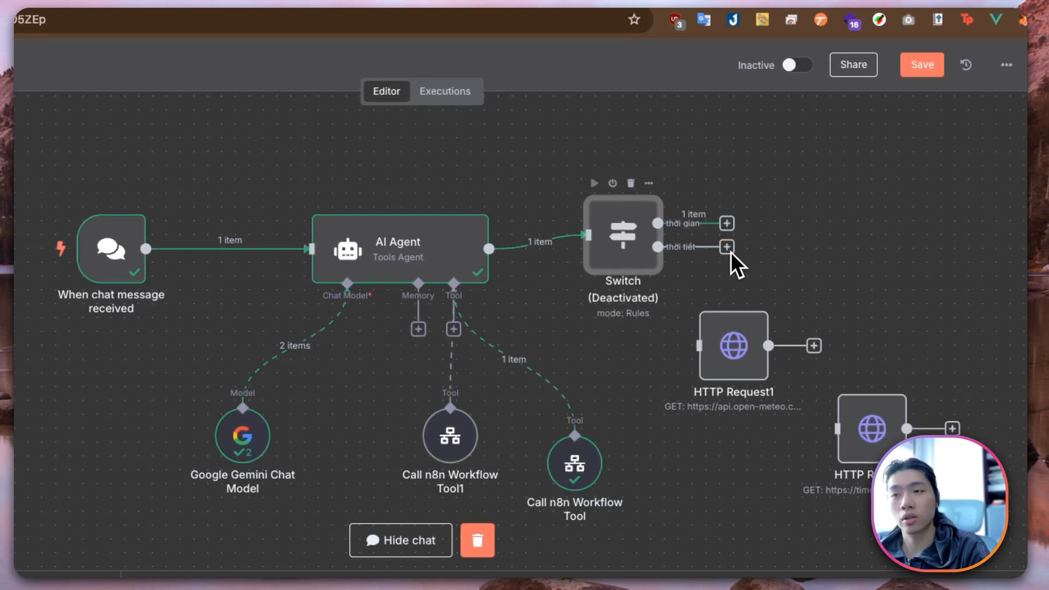
{"action": "left_click_drag", "start_coordinate": [744, 360], "coordinate": [812, 211]}
{"action": "left_click_drag", "start_coordinate": [727, 223], "coordinate": [767, 194]}
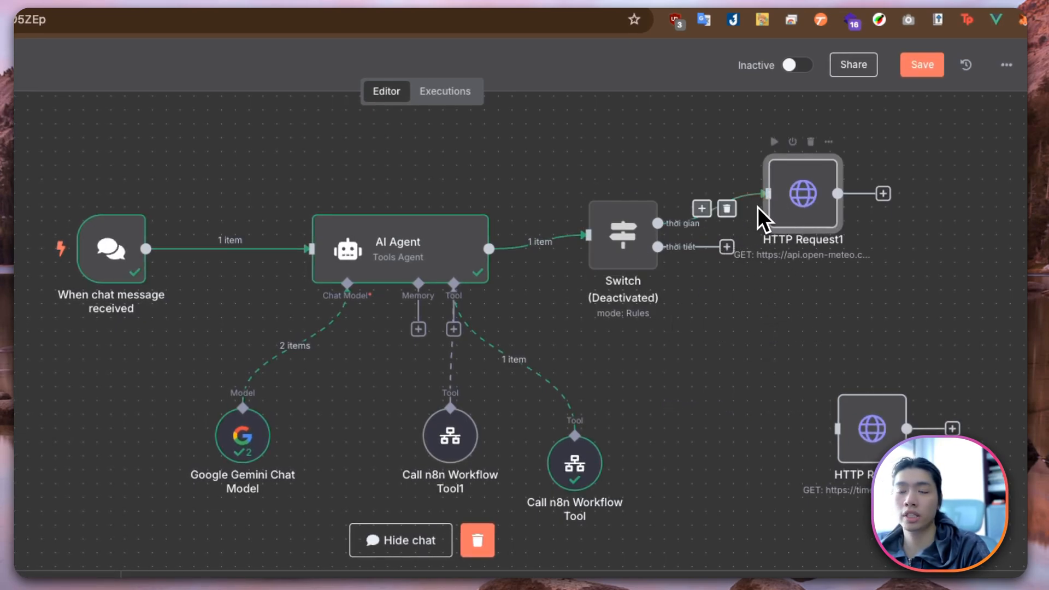
{"action": "left_click_drag", "start_coordinate": [872, 429], "coordinate": [824, 321]}
{"action": "left_click_drag", "start_coordinate": [727, 248], "coordinate": [777, 313]}
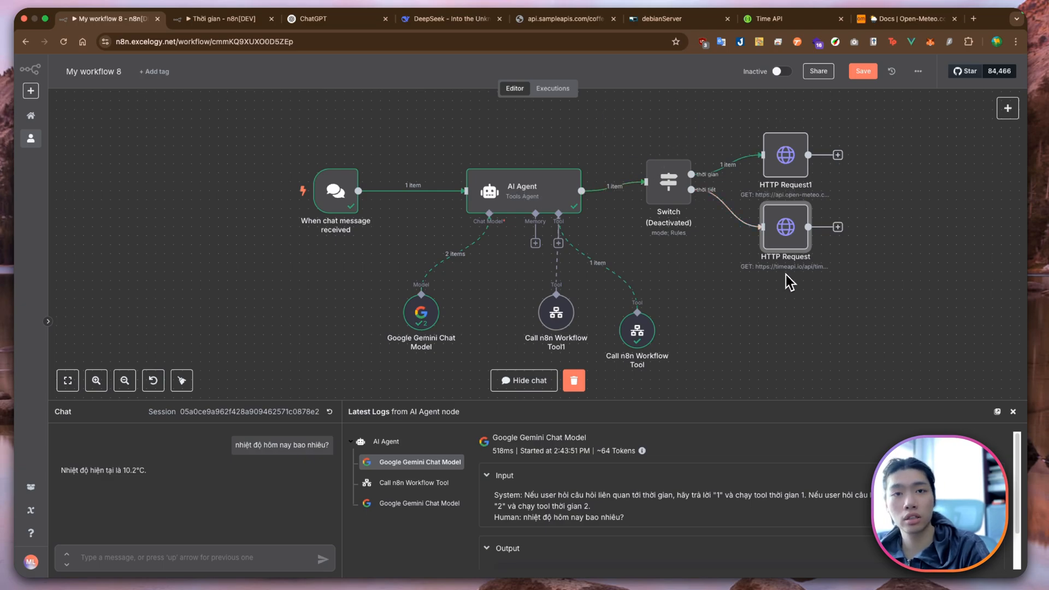
{"action": "left_click_drag", "start_coordinate": [687, 164], "coordinate": [642, 208]}
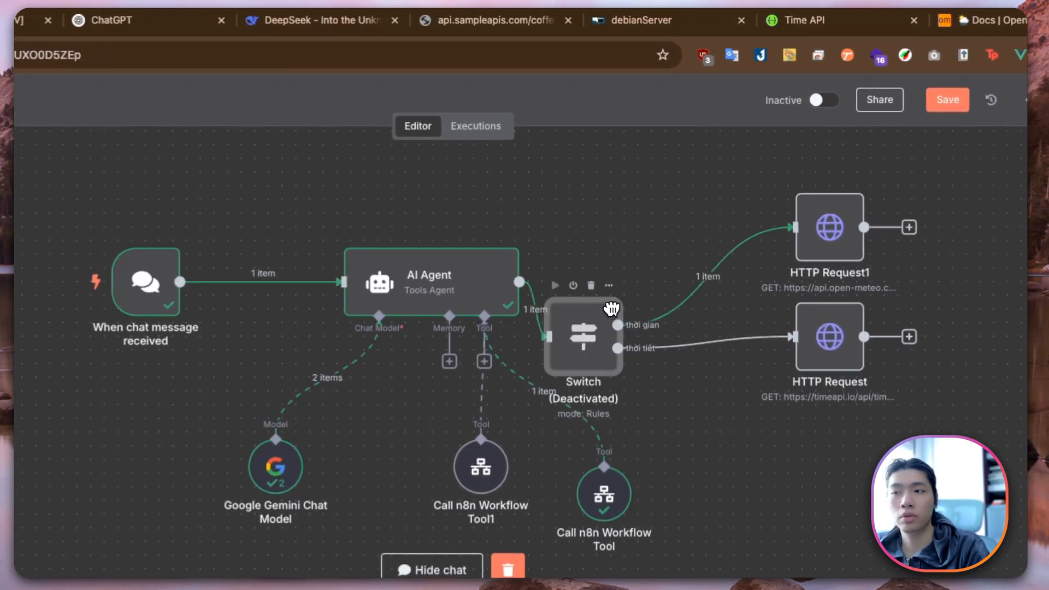
{"action": "left_click_drag", "start_coordinate": [611, 309], "coordinate": [677, 237]}
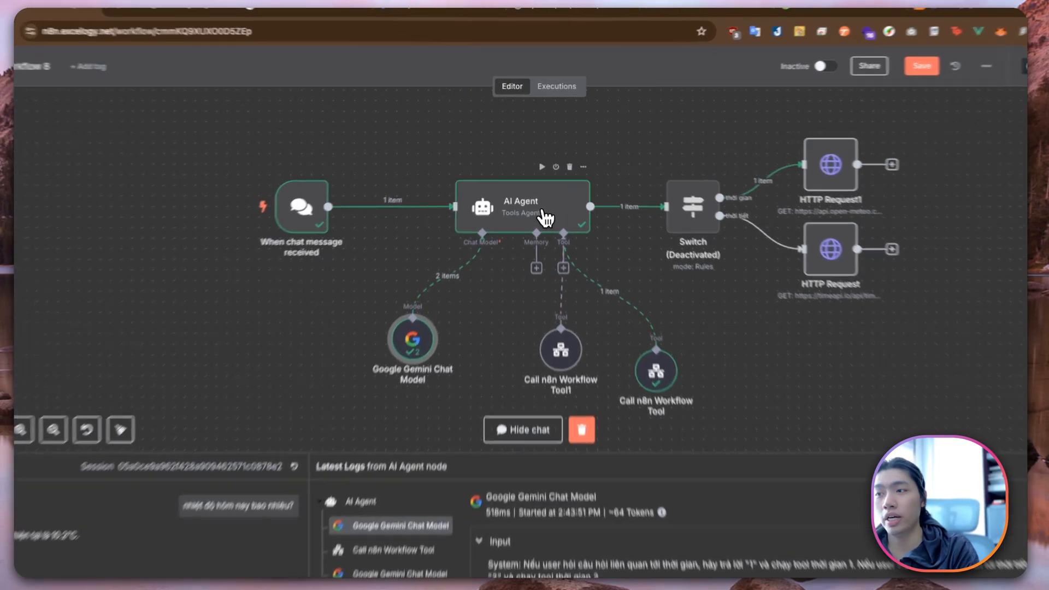
Step: Deactivate the AI Agent node and reactivate the Switch node, tidying the positions of the surrounding nodes
{"action": "mouse_move", "coordinate": [541, 212]}
{"action": "left_mouse_down"}
{"action": "mouse_move", "coordinate": [506, 178]}
{"action": "mouse_move", "coordinate": [537, 198]}
{"action": "left_mouse_up"}
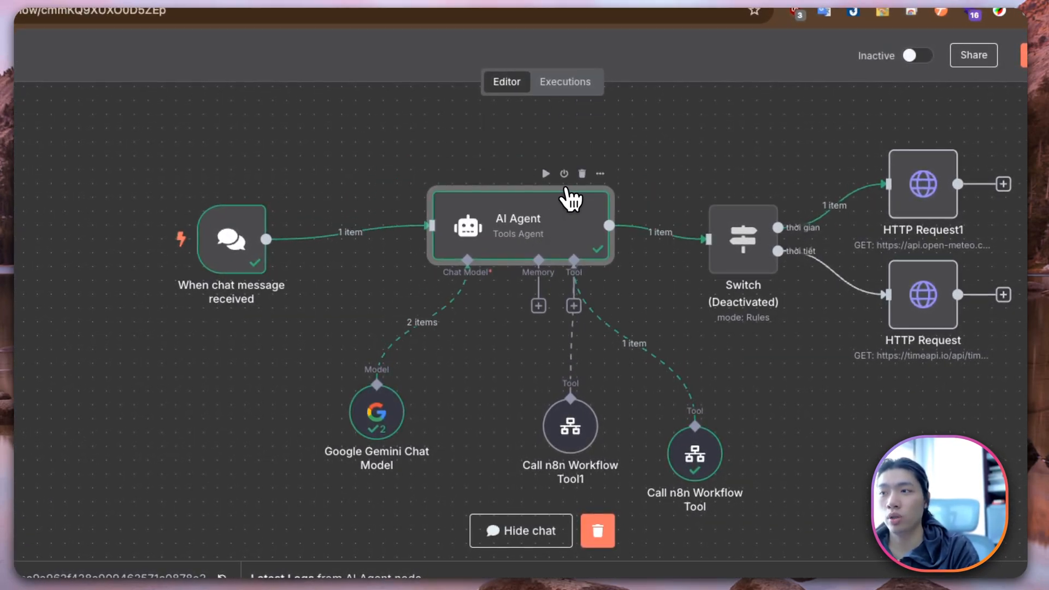
{"action": "key", "text": "d"}
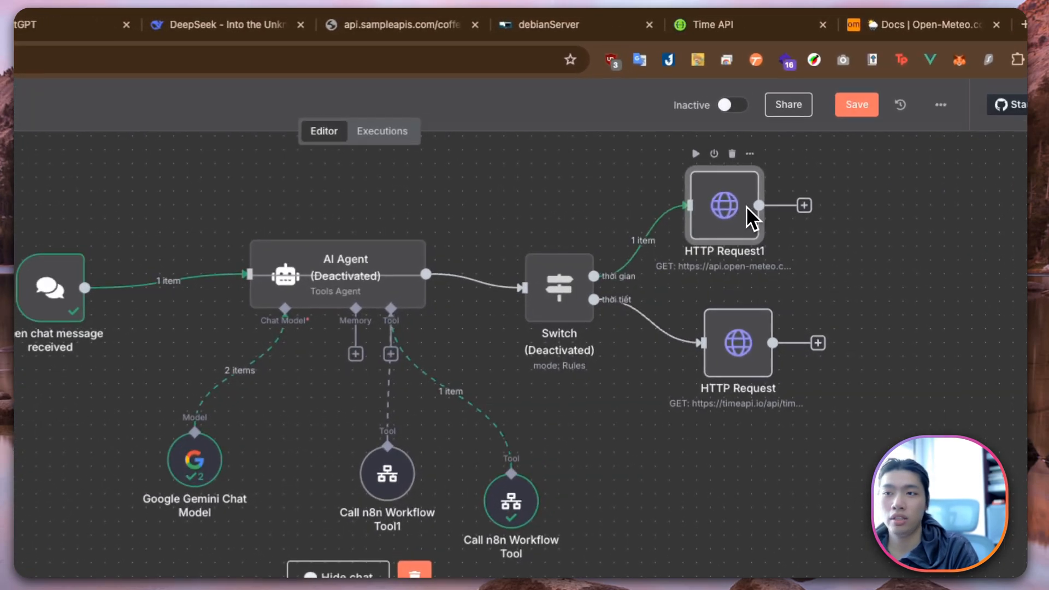
{"action": "left_click_drag", "start_coordinate": [726, 386], "coordinate": [715, 370]}
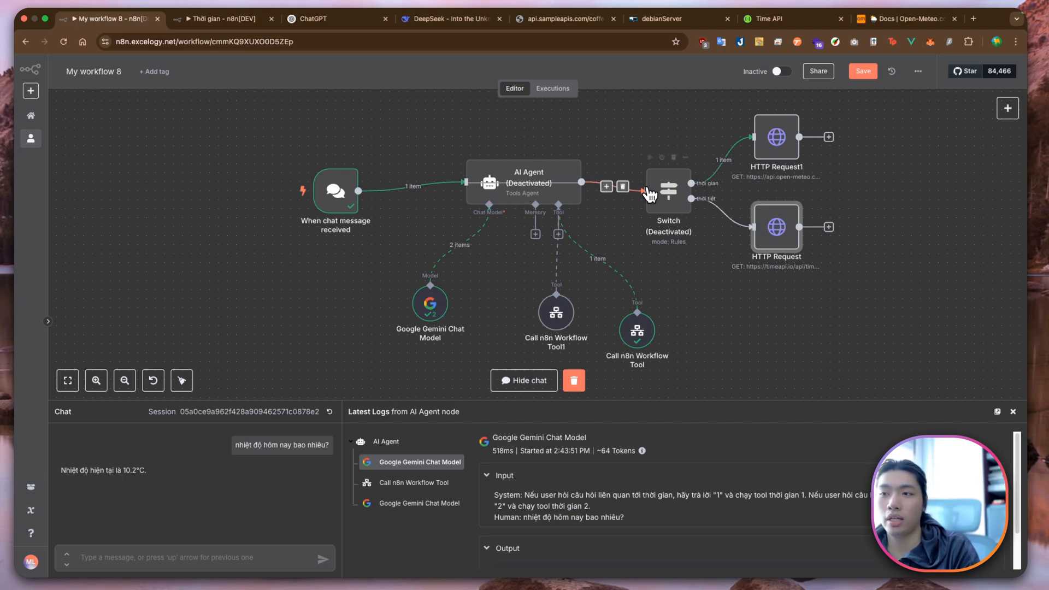
{"action": "left_click", "coordinate": [662, 158]}
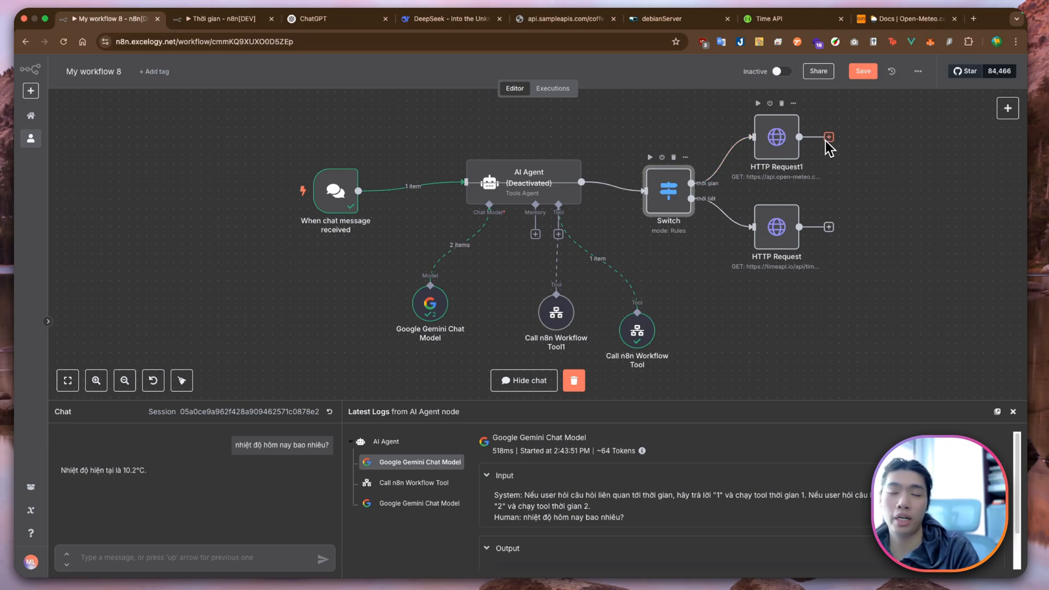
{"action": "left_click", "coordinate": [777, 137]}
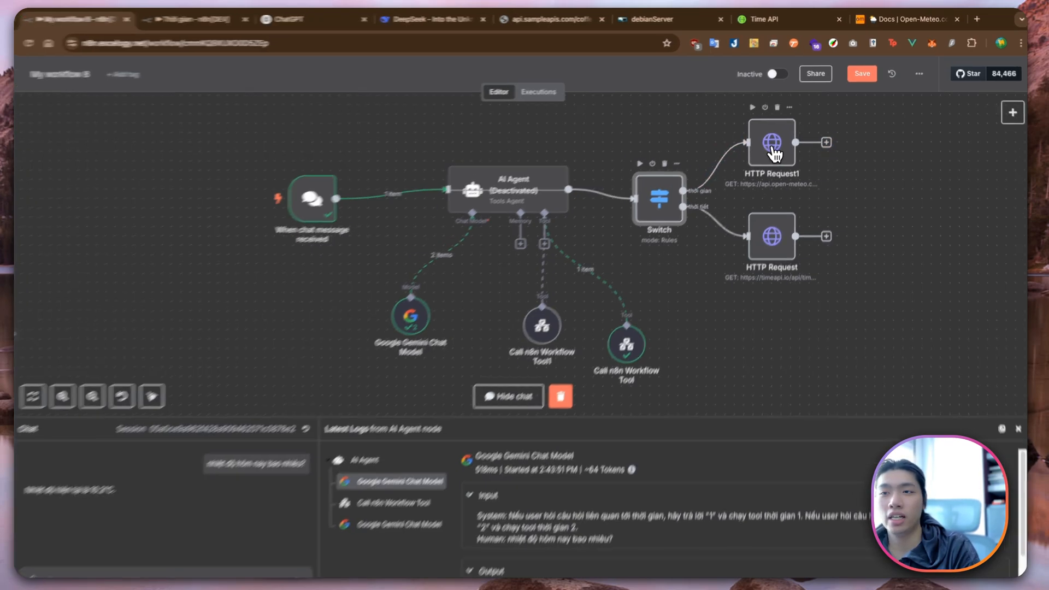